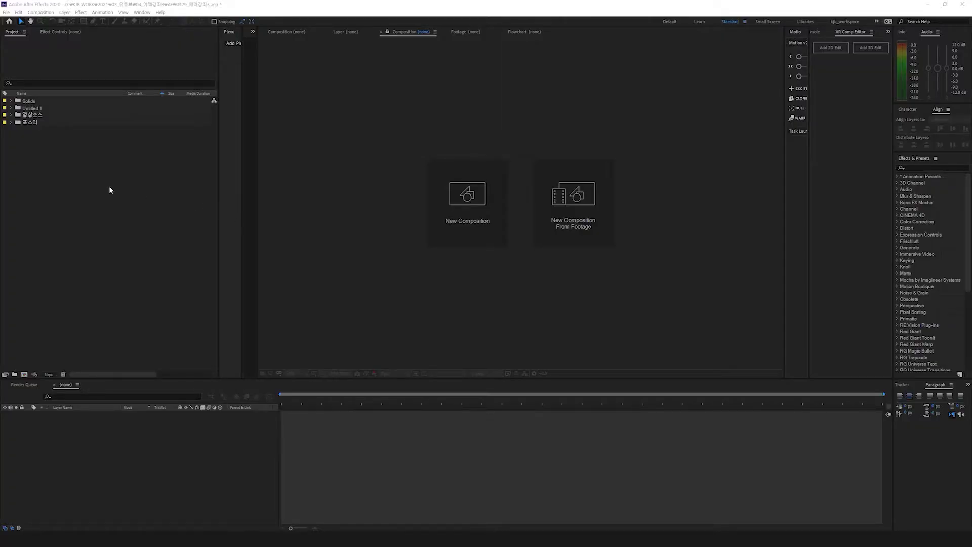
Step: Start a new composition named 애펙강좌3 and set its size to 1920 × 1080 px
{"action": "right_click", "coordinate": [67, 166]}
{"action": "left_click", "coordinate": [76, 168]}
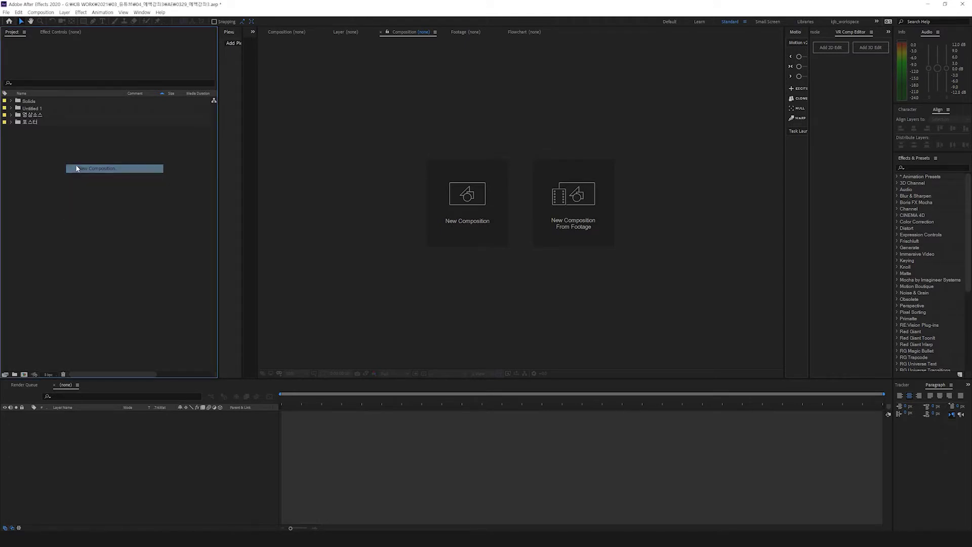
{"action": "type", "text": "예액강좌"}
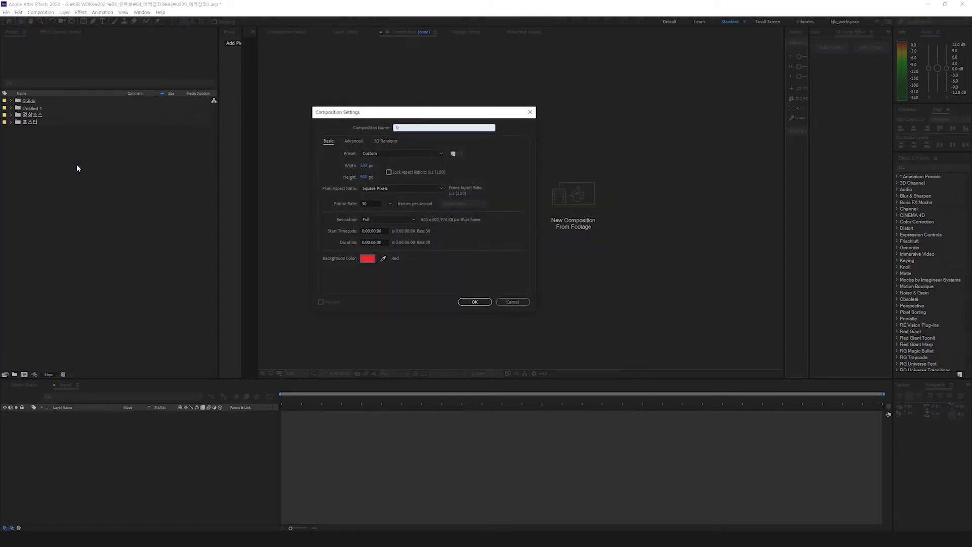
{"action": "type", "text": "3"}
{"action": "left_click", "coordinate": [363, 166]}
{"action": "type", "text": "1920"}
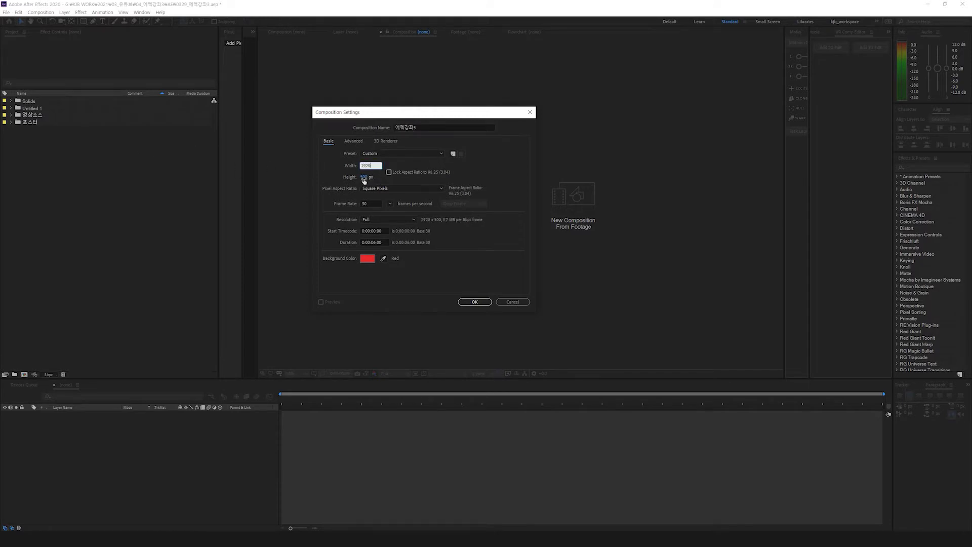
{"action": "left_click", "coordinate": [364, 177]}
{"action": "type", "text": "1080"}
Step: Set the composition's background color to black and create the composition
{"action": "left_click", "coordinate": [368, 258]}
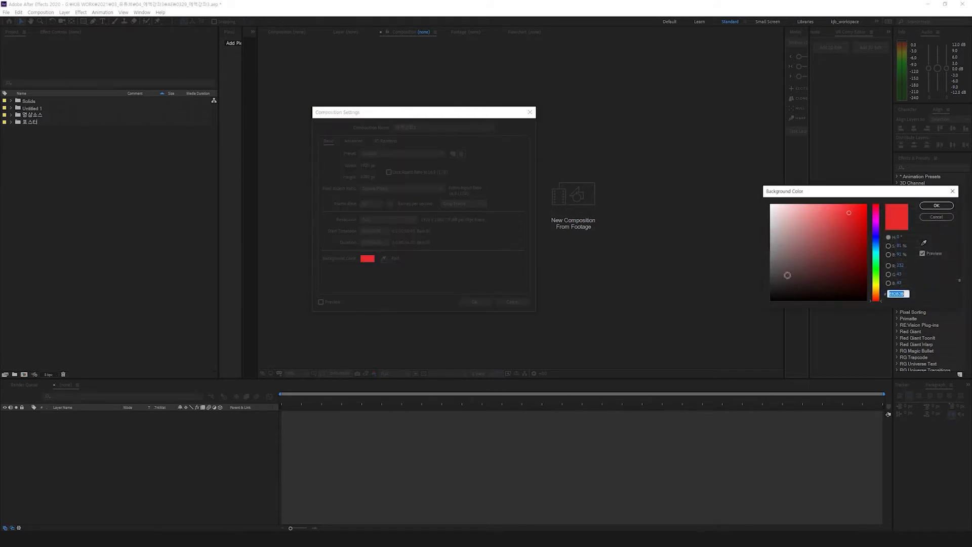
{"action": "left_click_drag", "start_coordinate": [787, 277], "coordinate": [691, 339]}
{"action": "key", "text": "Return"}
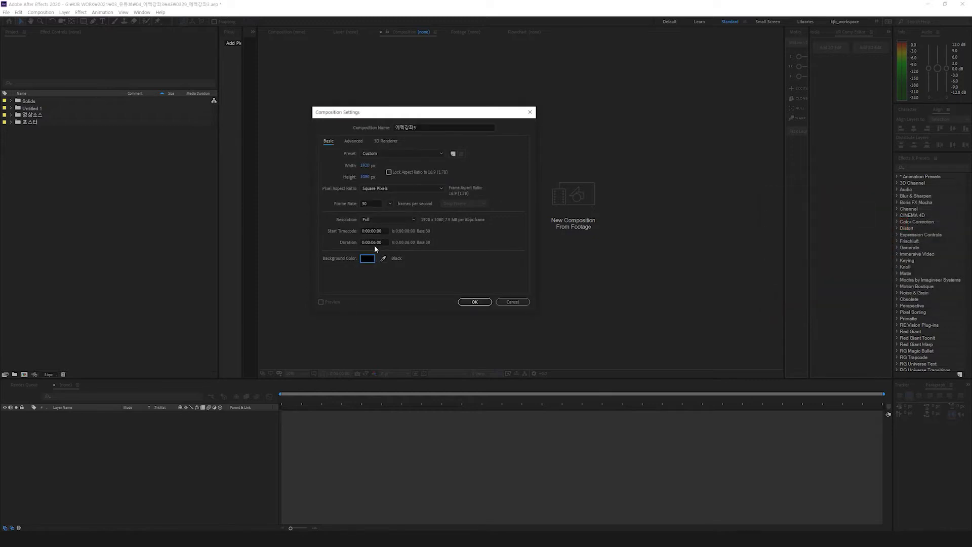
{"action": "left_click", "coordinate": [479, 302]}
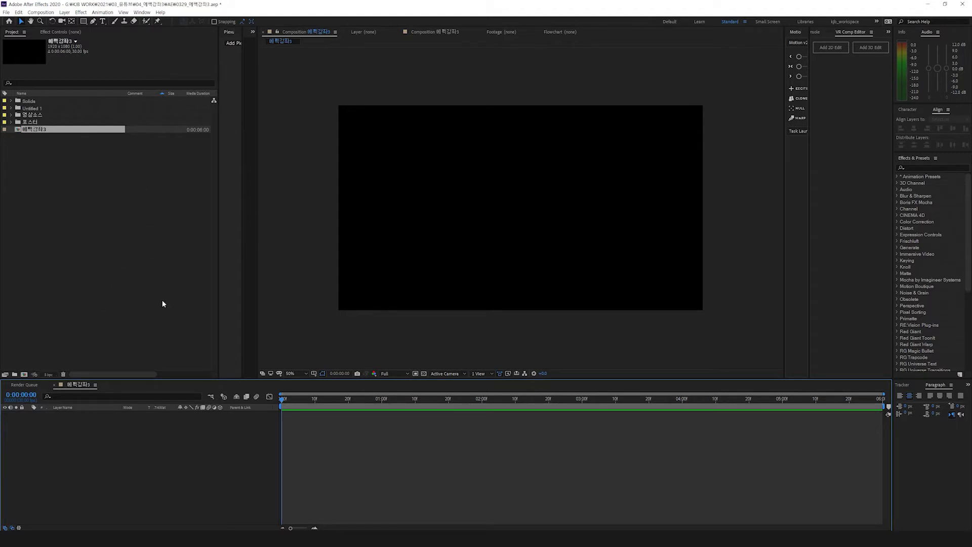
Step: Narrow the Motion 2 and VR Comp Editor panels to give the composition viewer more width
{"action": "left_click", "coordinate": [67, 191]}
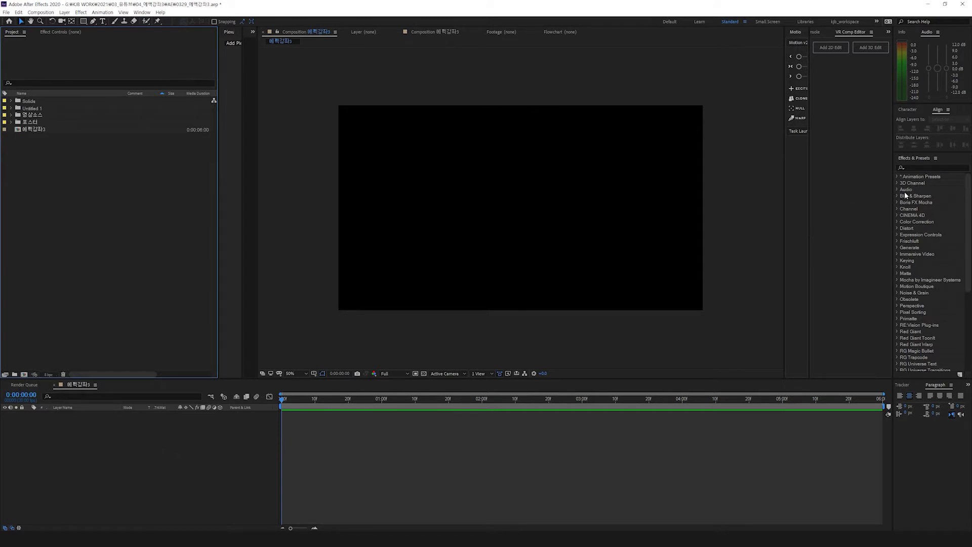
{"action": "left_click_drag", "start_coordinate": [810, 189], "coordinate": [853, 189]}
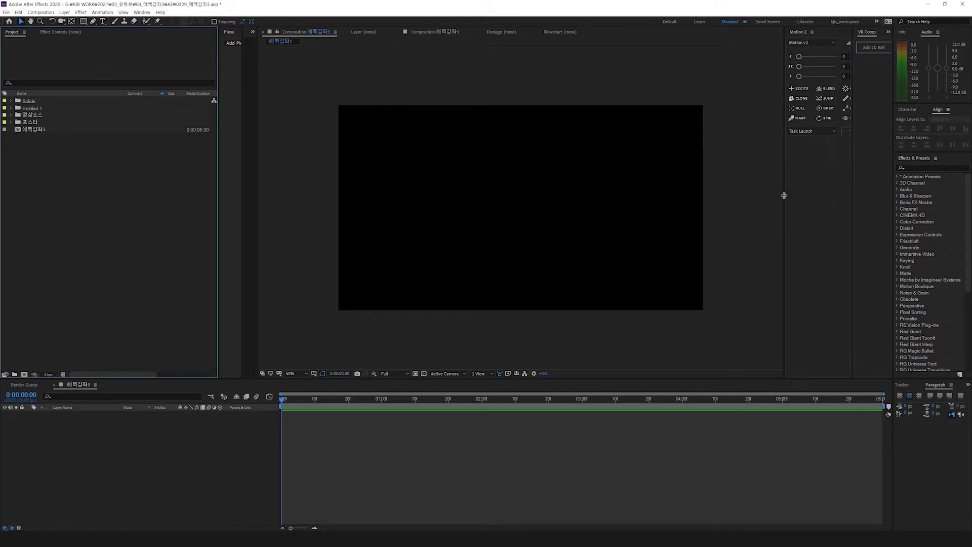
{"action": "left_click_drag", "start_coordinate": [783, 195], "coordinate": [820, 196]}
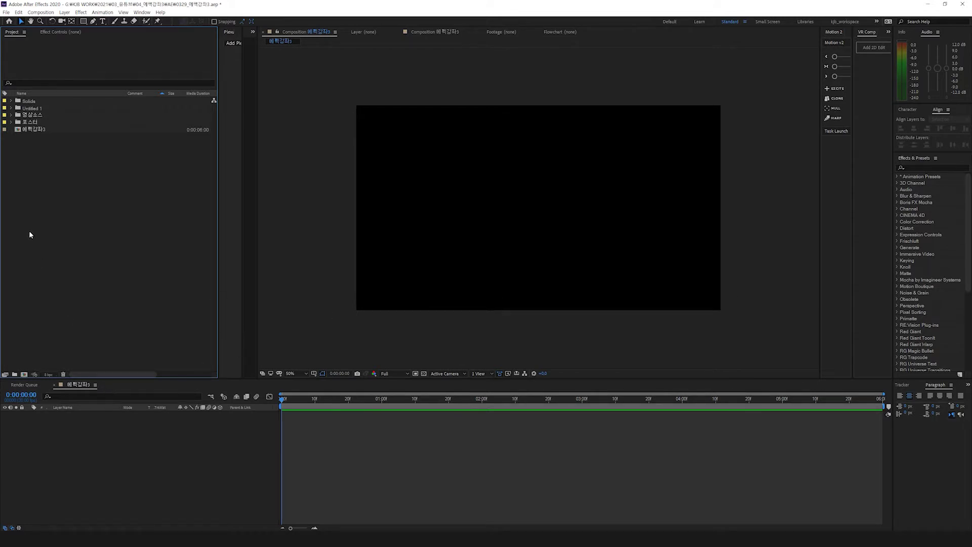
Step: Add a text layer reading 아무거나 in the upper-left part of the composition and return to the Selection tool
{"action": "key", "text": "ctrl+t"}
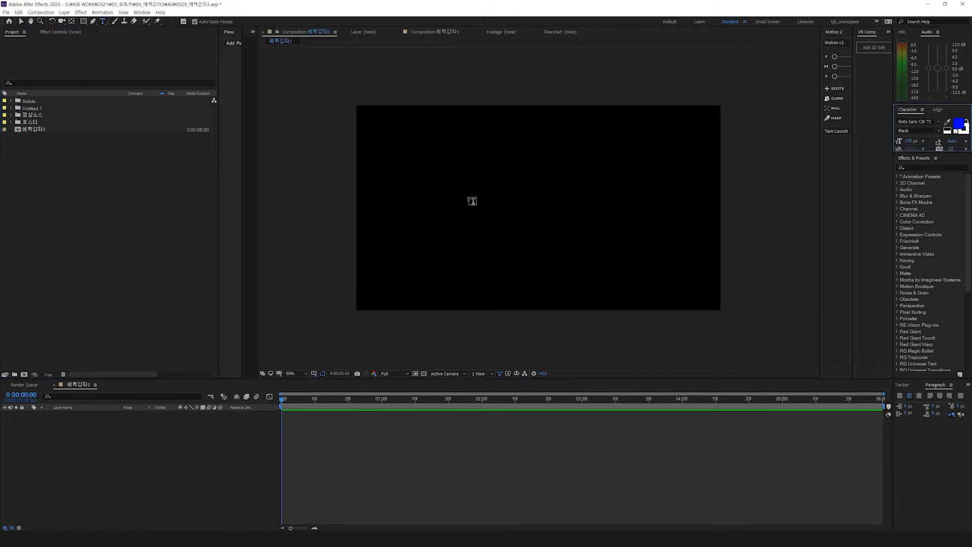
{"action": "left_click", "coordinate": [470, 197]}
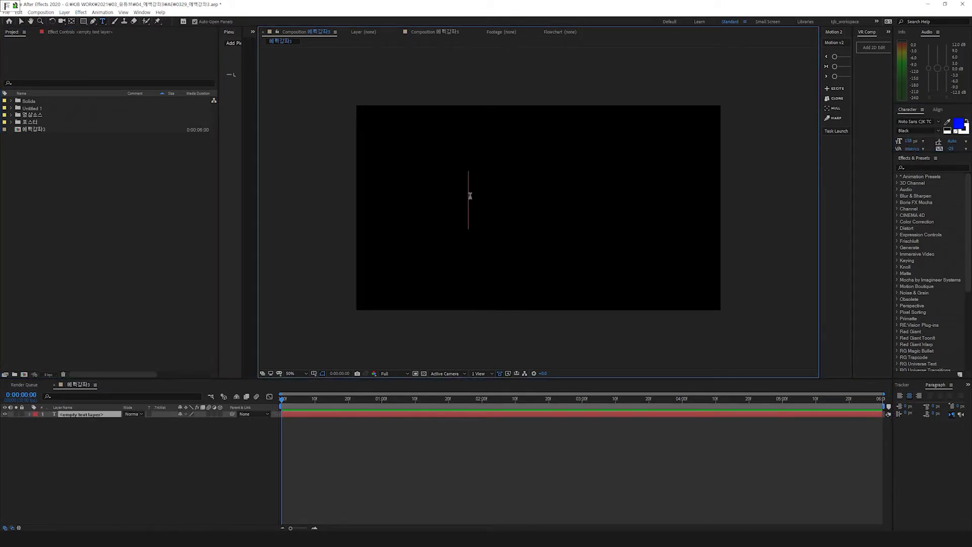
{"action": "type", "text": "아무거나"}
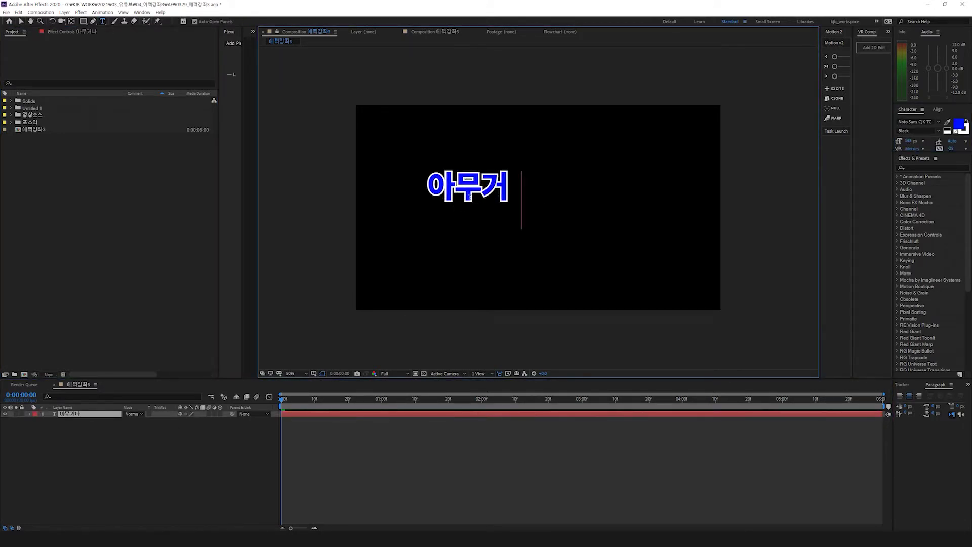
{"action": "left_click", "coordinate": [21, 22]}
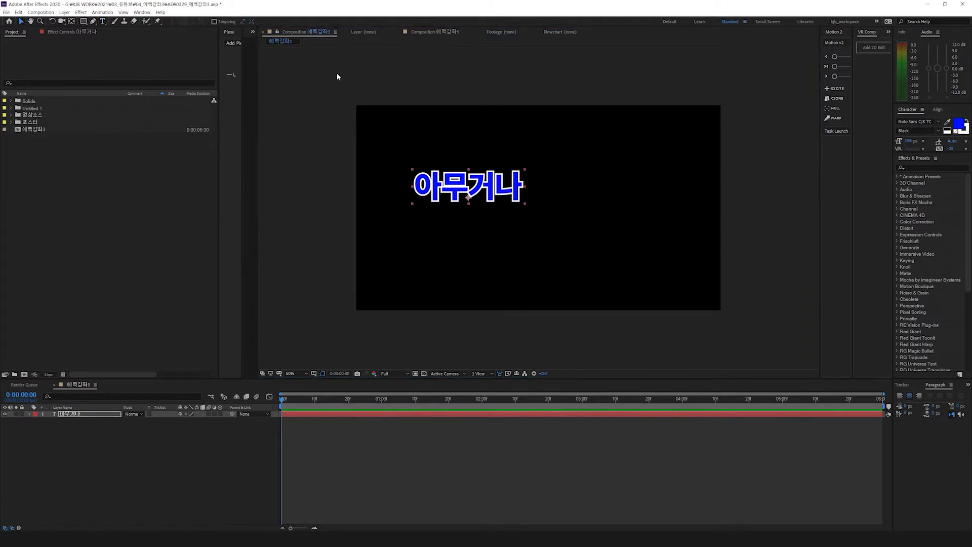
Step: Bring up the Character and Align panels in turn, and make the Align panel taller
{"action": "left_click", "coordinate": [936, 110]}
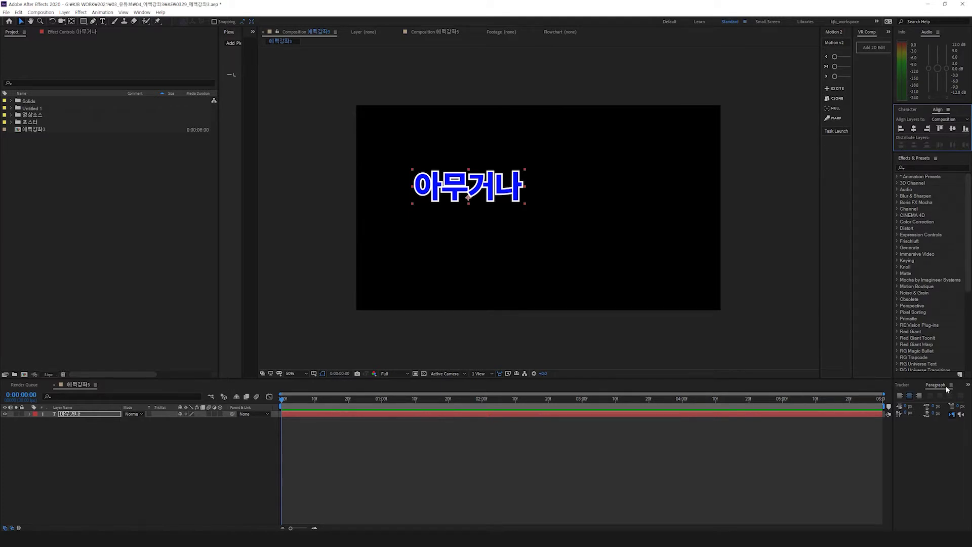
{"action": "left_click", "coordinate": [143, 12]}
{"action": "mouse_move", "coordinate": [161, 12]}
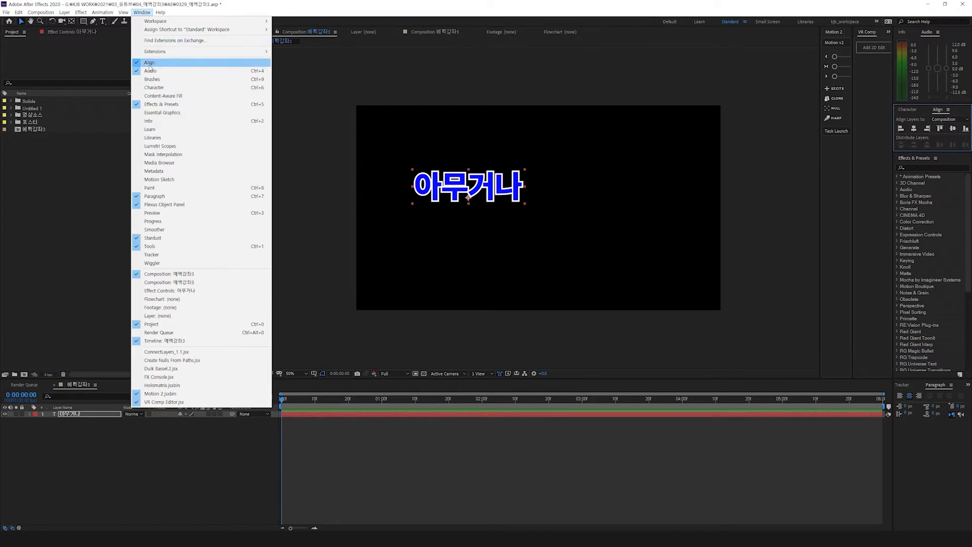
{"action": "left_click", "coordinate": [146, 86]}
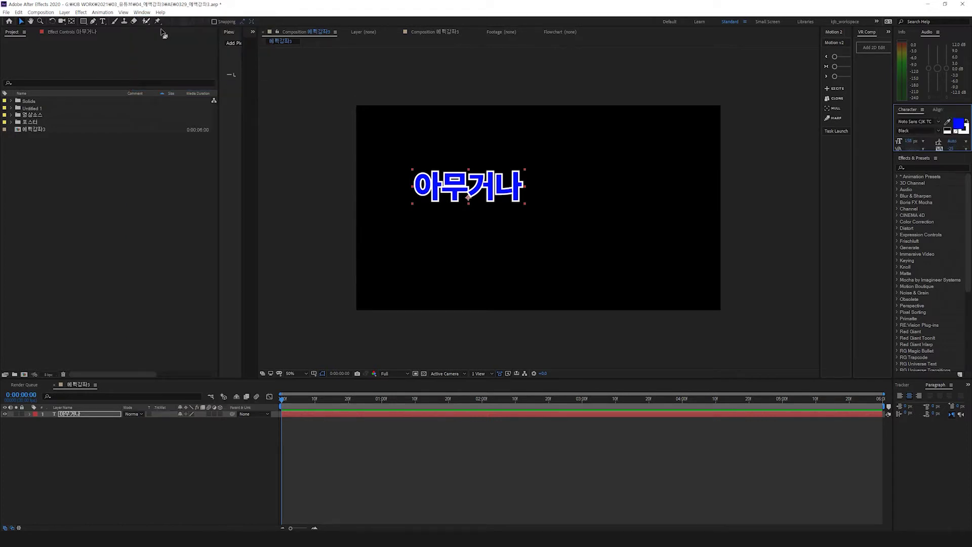
{"action": "left_click", "coordinate": [142, 12]}
{"action": "left_click", "coordinate": [150, 62]}
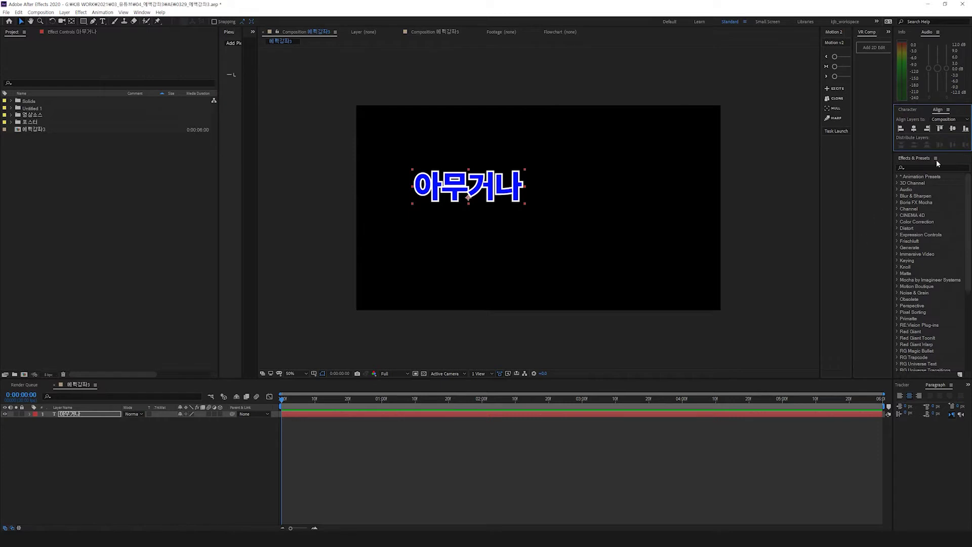
{"action": "left_click_drag", "start_coordinate": [927, 151], "coordinate": [927, 174]}
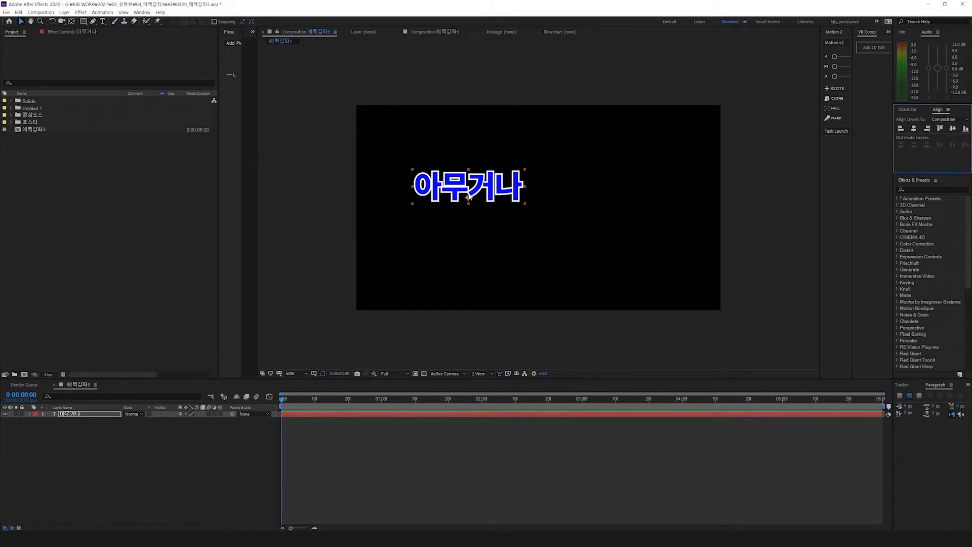
Step: Duplicate the 아무거나 text layer and place one instance at the frame's right edge, below the other
{"action": "left_click", "coordinate": [468, 197]}
{"action": "key", "text": "ctrl+d"}
{"action": "left_click_drag", "start_coordinate": [468, 196], "coordinate": [690, 249]}
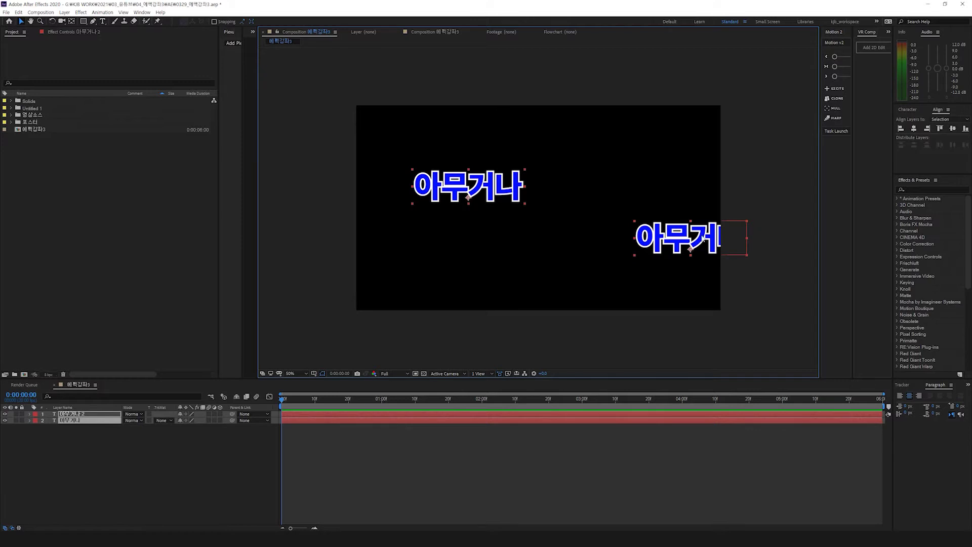
Step: Align the two text layers to each other's horizontal and vertical centers, undo the vertical alignment, and deselect them
{"action": "left_click", "coordinate": [913, 129]}
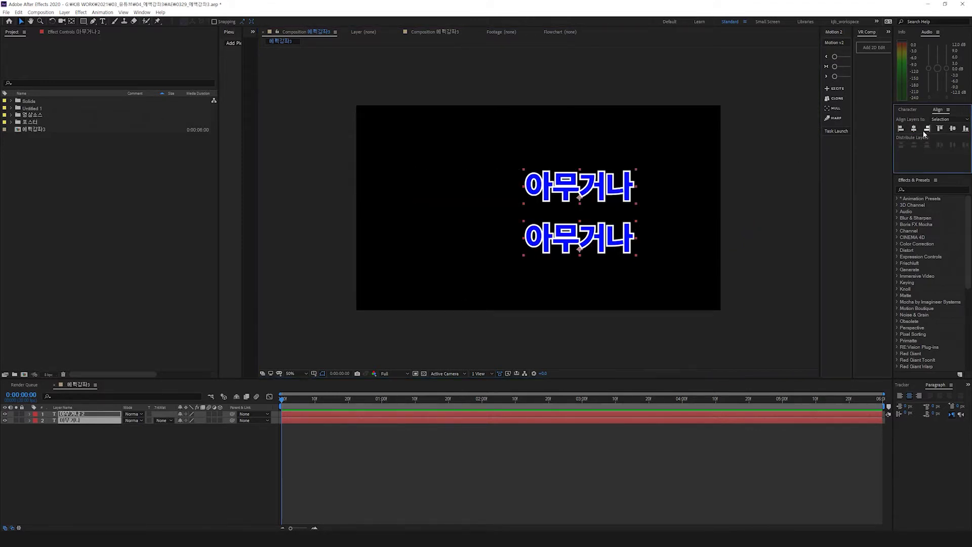
{"action": "left_click", "coordinate": [952, 130]}
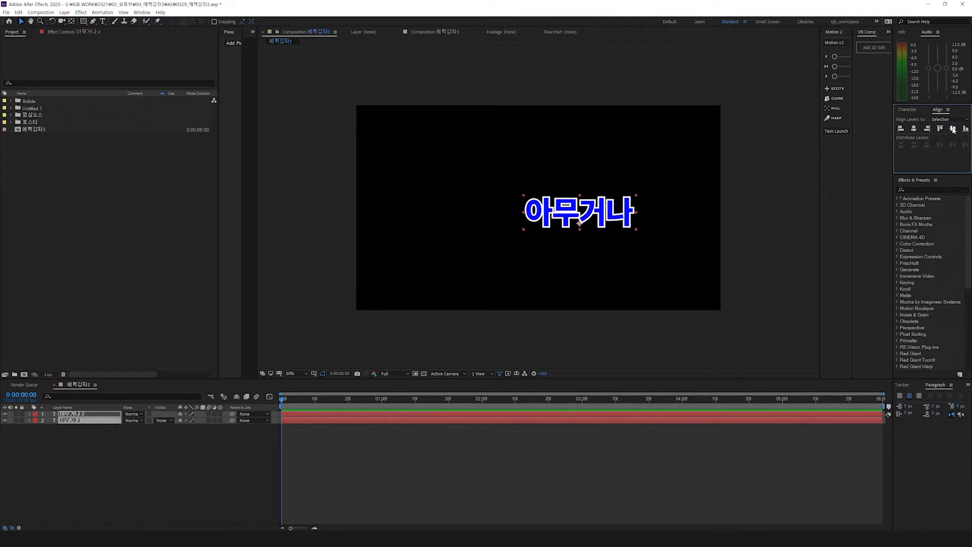
{"action": "key", "text": "ctrl+z"}
{"action": "left_click", "coordinate": [670, 201]}
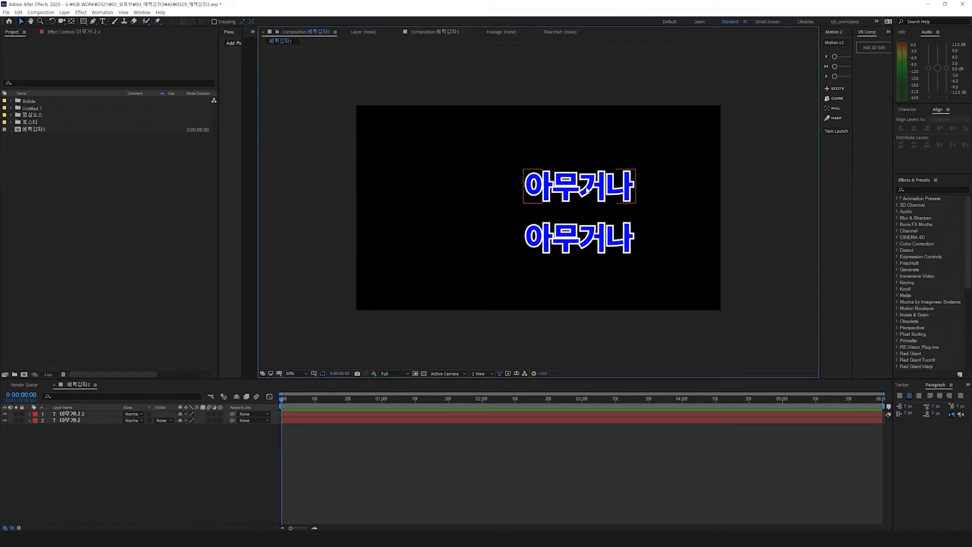
Step: Delete the lower duplicate text and center the remaining 아무거나 text horizontally and vertically in the composition
{"action": "left_click", "coordinate": [579, 238]}
{"action": "key", "text": "Delete"}
{"action": "left_click", "coordinate": [611, 192]}
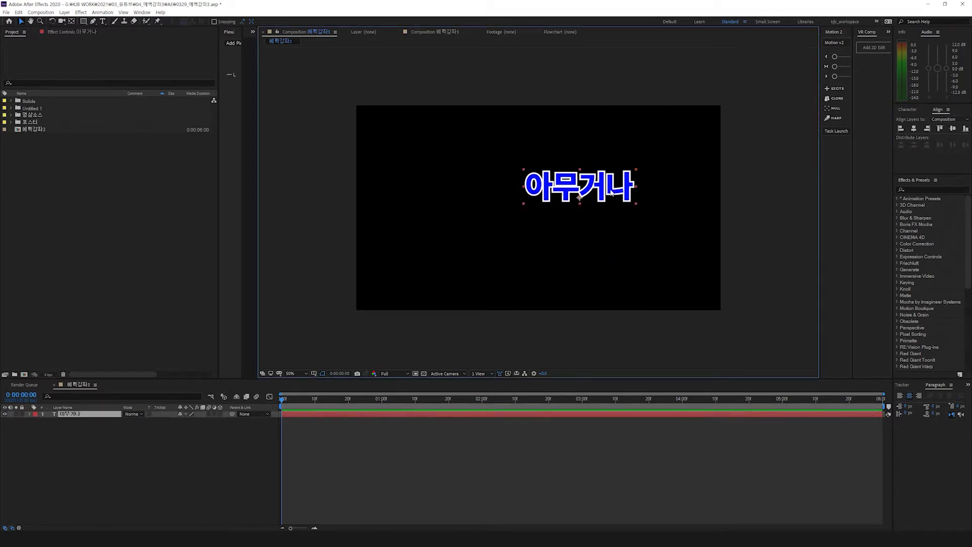
{"action": "left_click", "coordinate": [914, 129]}
{"action": "left_click", "coordinate": [953, 129]}
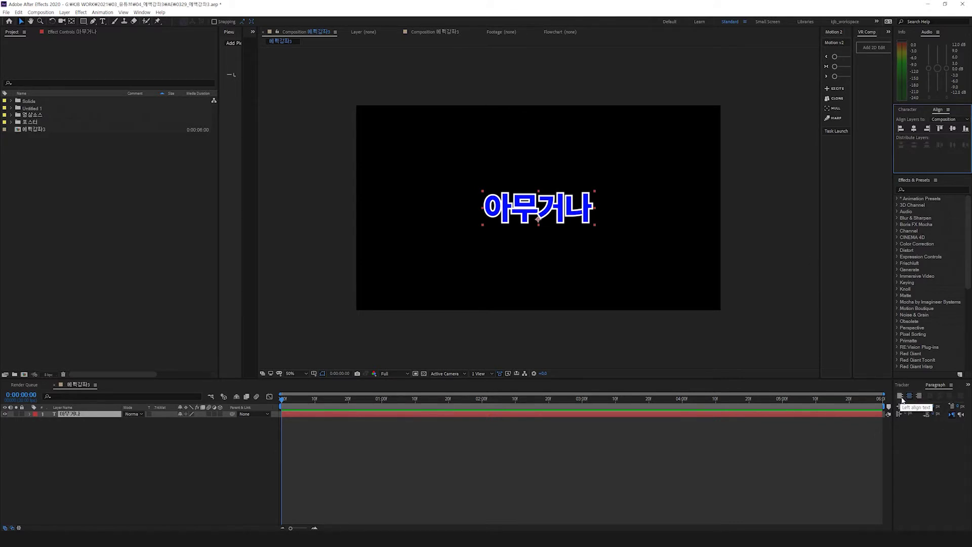
Step: Try left and right paragraph alignment on the text, and set it back to centered
{"action": "left_click", "coordinate": [899, 395]}
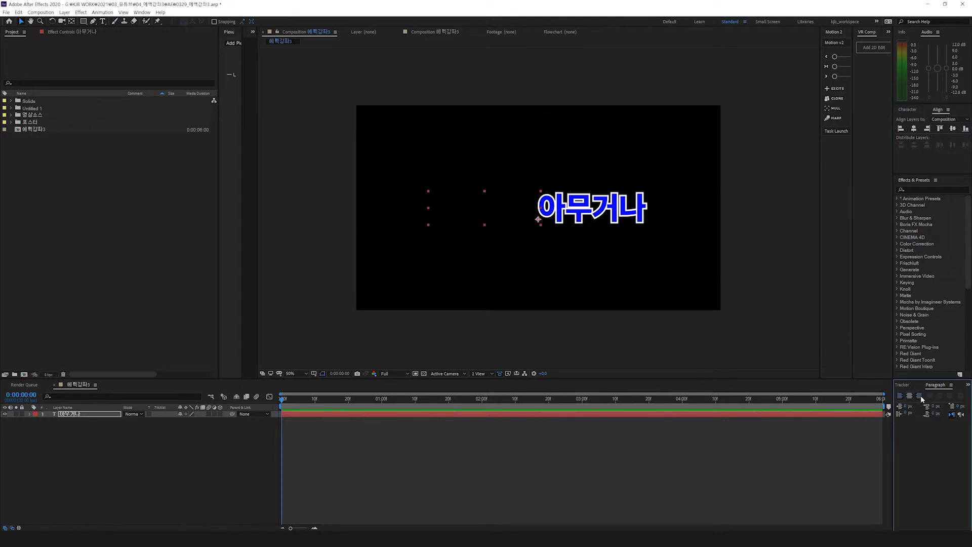
{"action": "left_click", "coordinate": [918, 395]}
{"action": "left_click", "coordinate": [909, 396]}
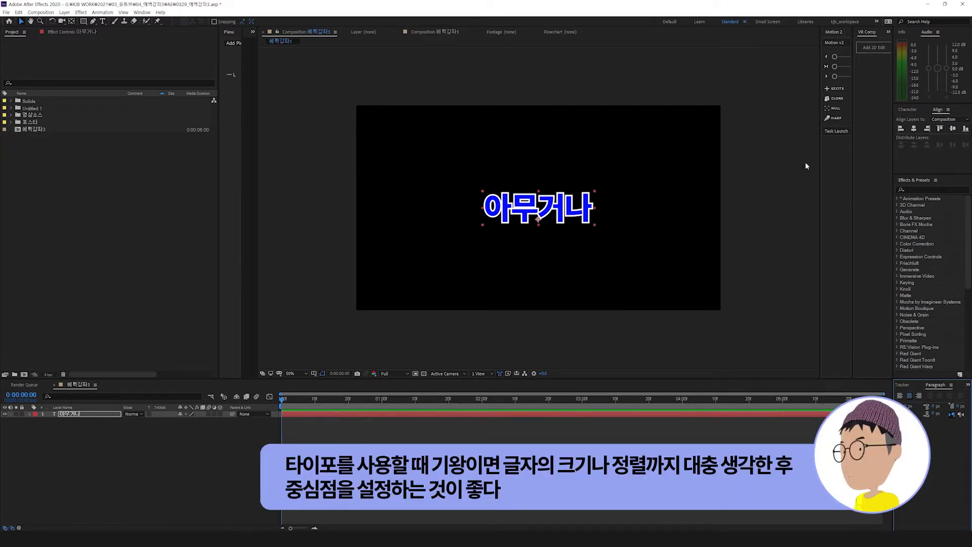
Step: Move the text toward the frame's upper right and re-center it horizontally and vertically in the composition
{"action": "left_click_drag", "start_coordinate": [560, 210], "coordinate": [626, 180]}
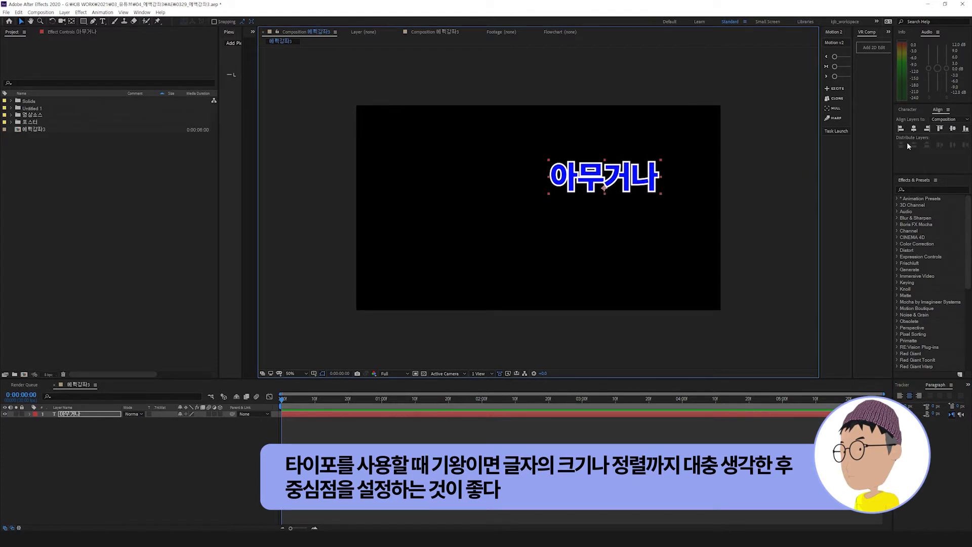
{"action": "left_click", "coordinate": [914, 129]}
{"action": "left_click", "coordinate": [952, 129]}
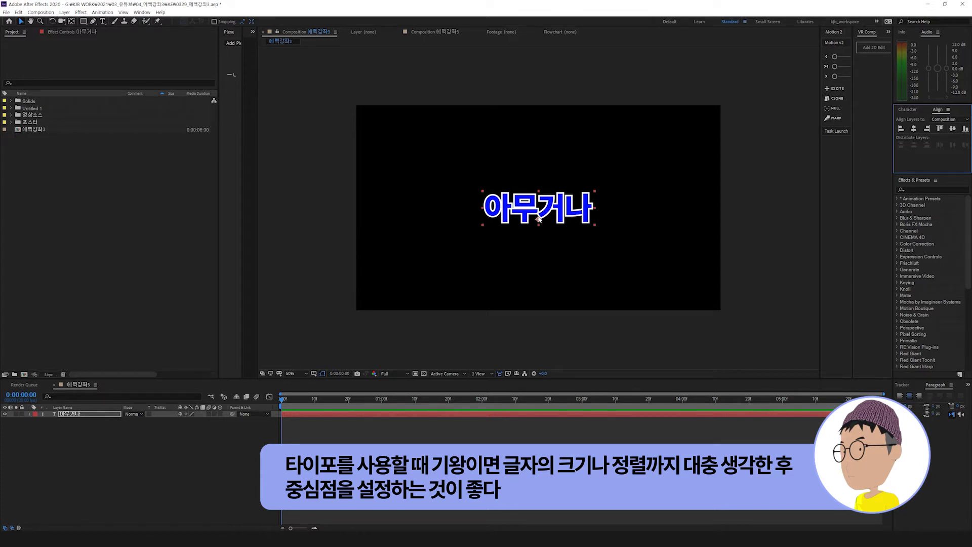
Step: Increase the font size of the 아무거나 text until it spans over half the frame's width
{"action": "left_click", "coordinate": [550, 211]}
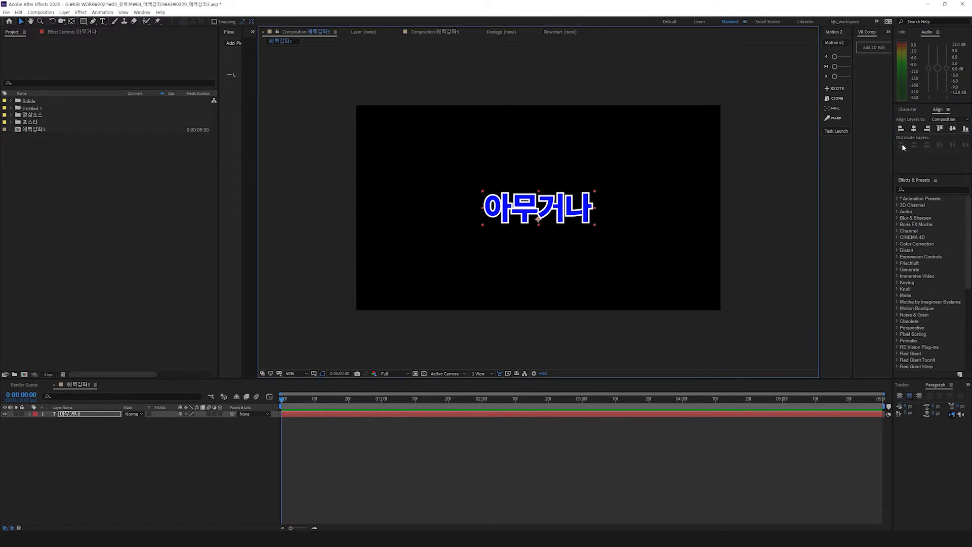
{"action": "left_click", "coordinate": [907, 110]}
{"action": "left_click_drag", "start_coordinate": [911, 145], "coordinate": [947, 148]}
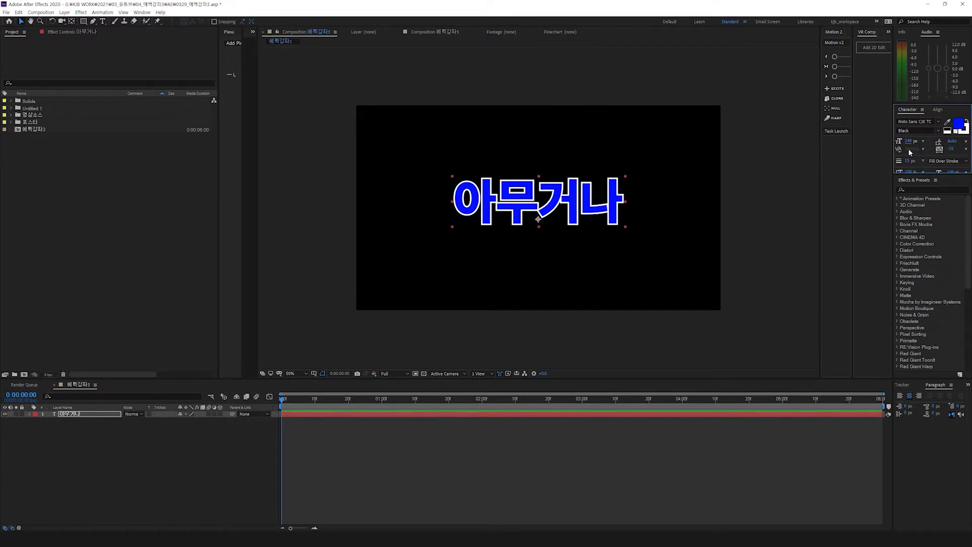
{"action": "left_click_drag", "start_coordinate": [907, 143], "coordinate": [947, 151]}
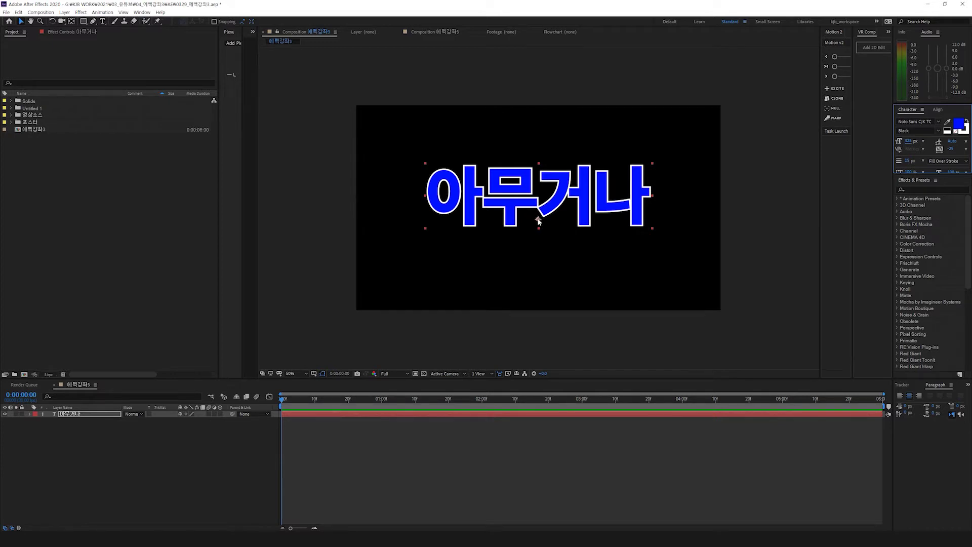
Step: Move the text layer's anchor point up to the visual center of the letters with the Pan Behind tool
{"action": "left_click", "coordinate": [71, 22]}
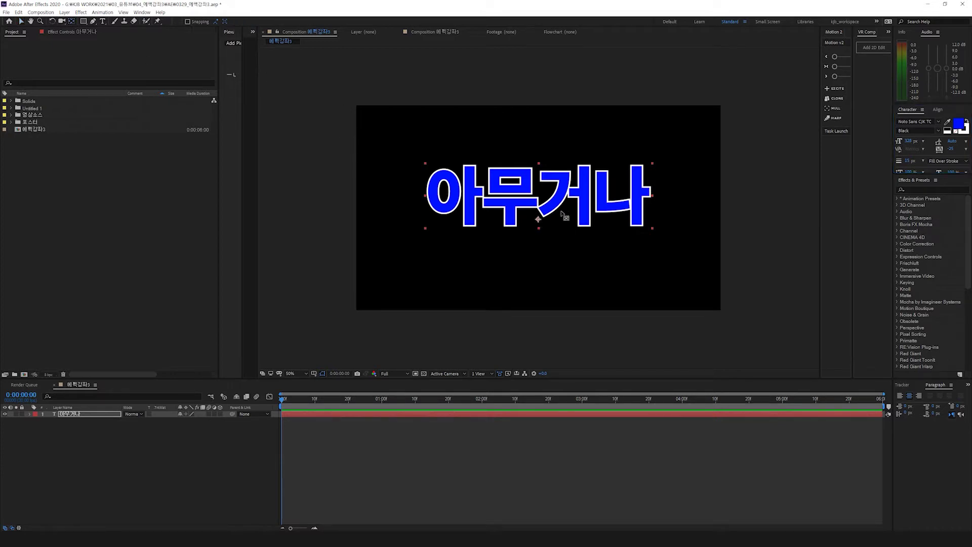
{"action": "left_click_drag", "start_coordinate": [538, 219], "coordinate": [540, 195]}
Step: Enlarge the text's font size to nearly the full frame width, and reduce it to about half the frame's width
{"action": "left_click", "coordinate": [909, 141]}
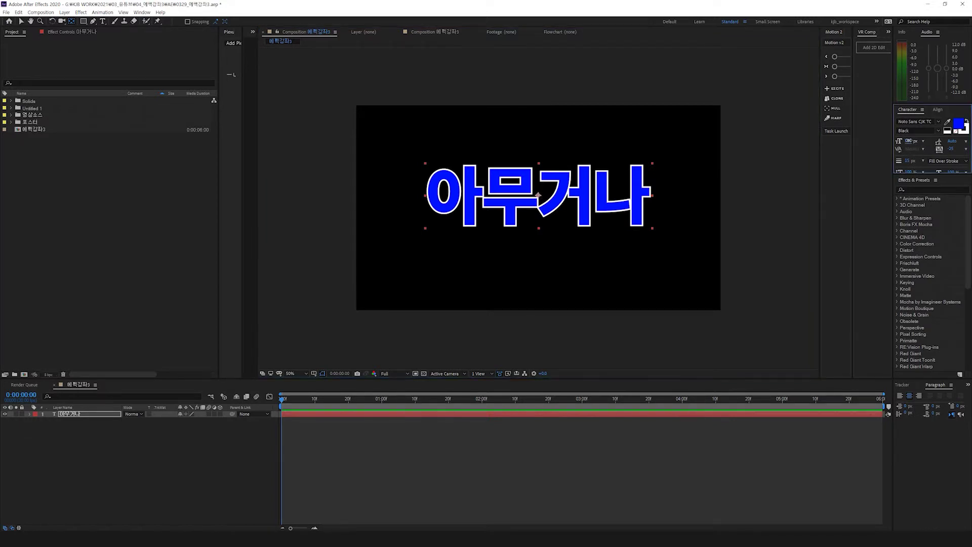
{"action": "left_click_drag", "start_coordinate": [910, 140], "coordinate": [970, 140]}
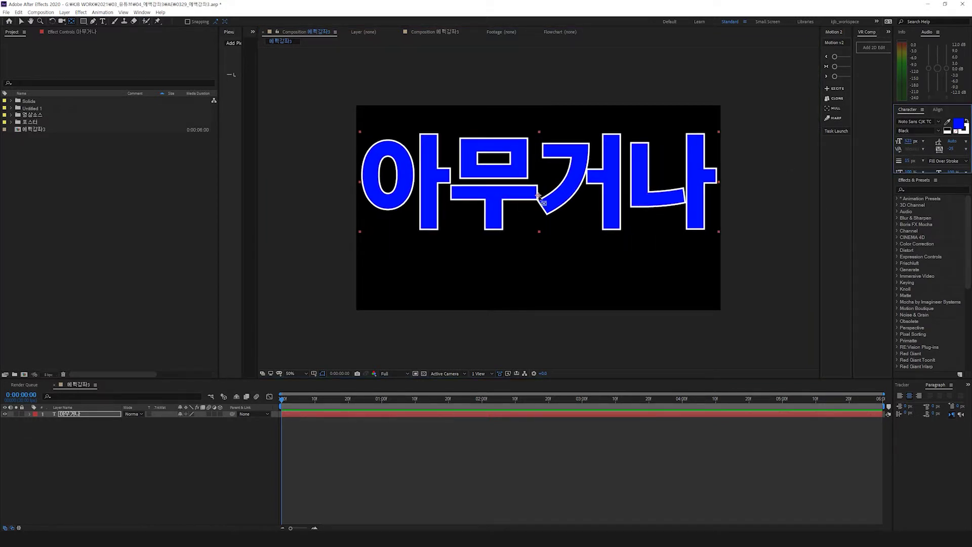
{"action": "left_click", "coordinate": [539, 196]}
{"action": "left_click_drag", "start_coordinate": [909, 141], "coordinate": [883, 144]}
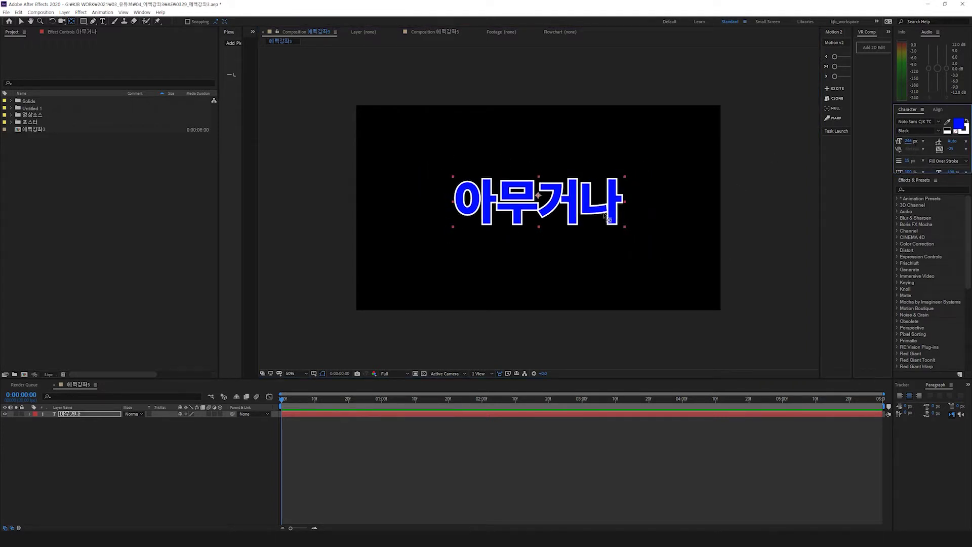
Step: Move the text layer's anchor point to the vertical middle of the letters and center the layer vertically in the composition
{"action": "left_click", "coordinate": [539, 197]}
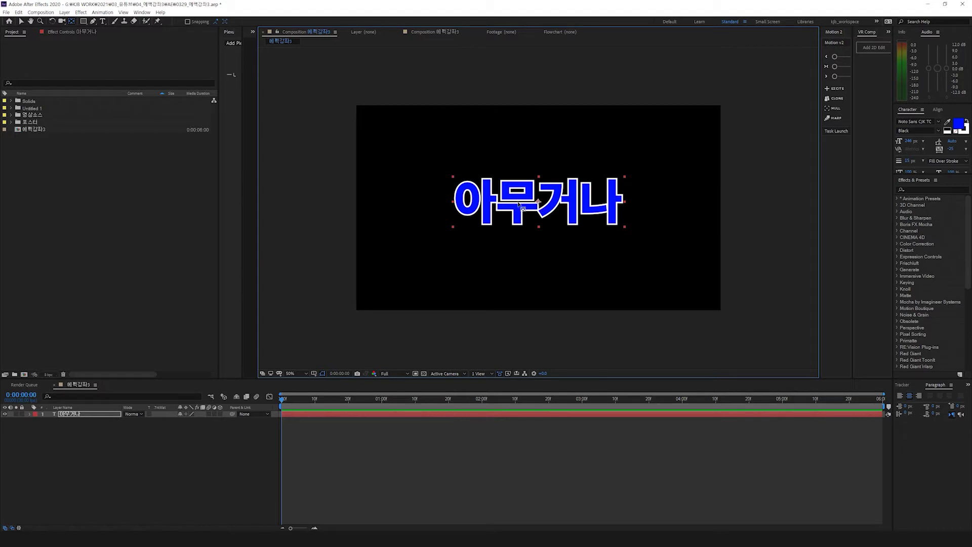
{"action": "key", "text": "v"}
{"action": "left_click", "coordinate": [938, 109]}
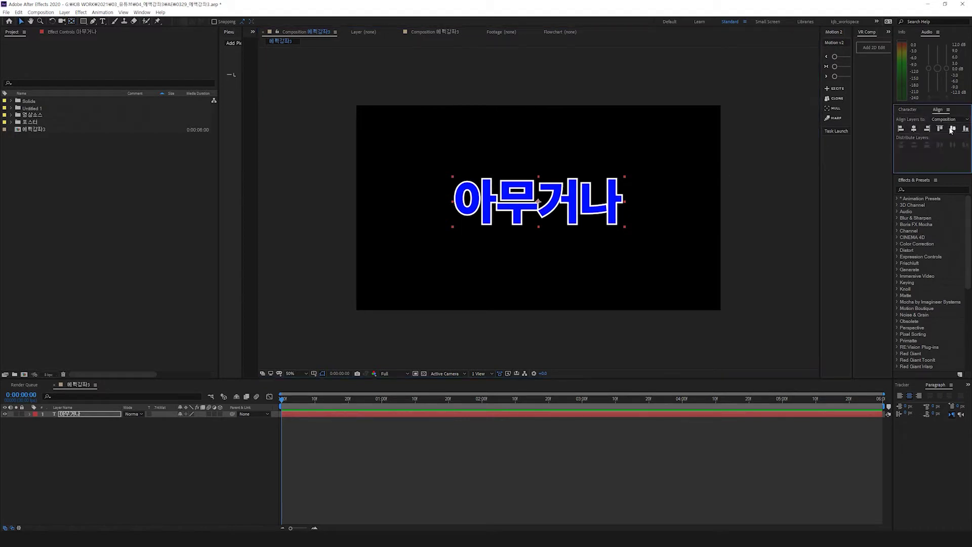
{"action": "left_click", "coordinate": [952, 129]}
Step: Try yellow EAFF00 as the text's fill color, and set the fill back to blue
{"action": "left_click", "coordinate": [907, 109]}
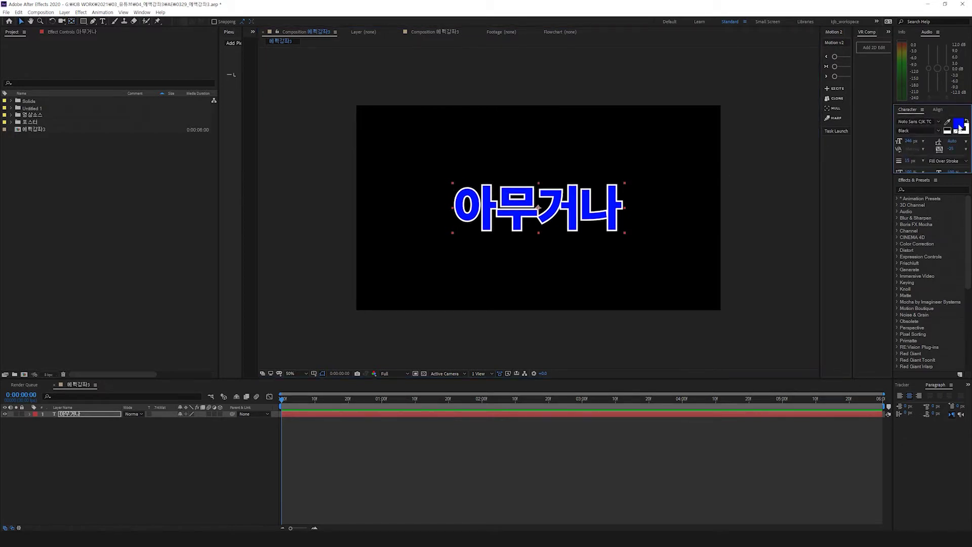
{"action": "left_click", "coordinate": [959, 125]}
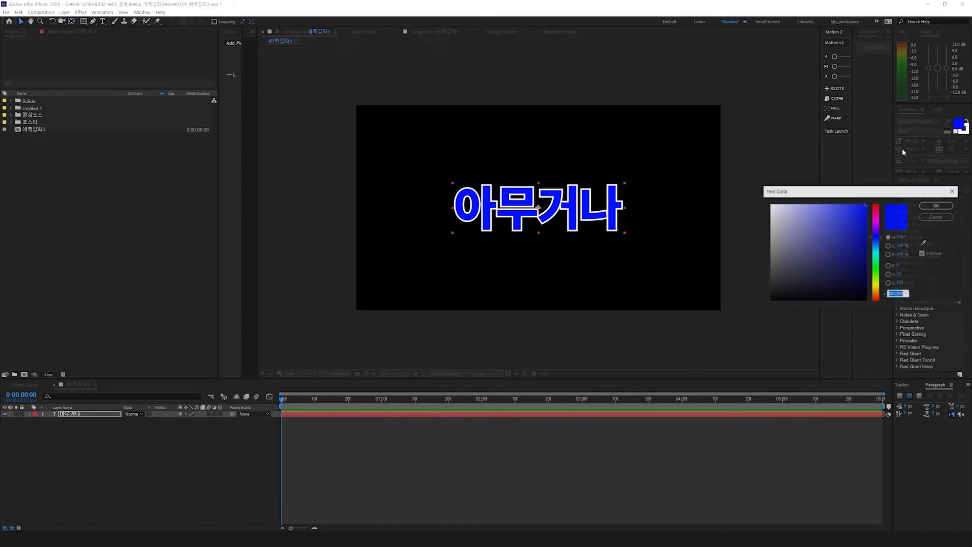
{"action": "left_click", "coordinate": [880, 284]}
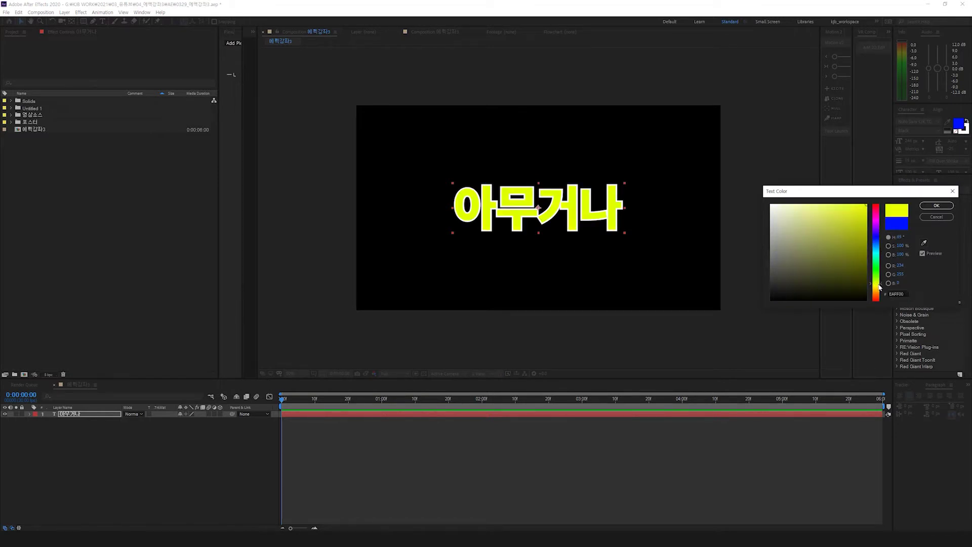
{"action": "left_click", "coordinate": [879, 243]}
{"action": "left_click", "coordinate": [936, 205]}
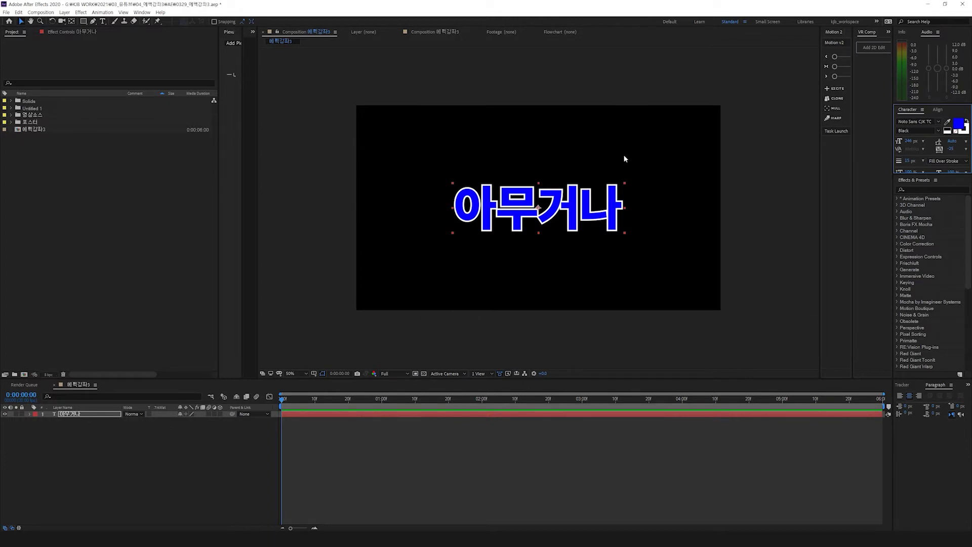
Step: Switch the composition's transparency grid on and back off
{"action": "left_click", "coordinate": [424, 373]}
{"action": "left_click", "coordinate": [426, 373]}
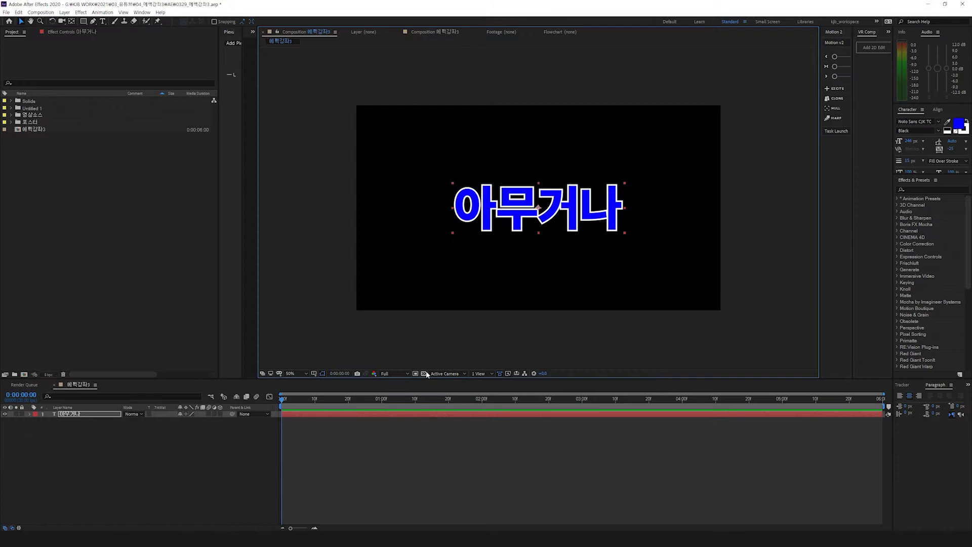
{"action": "left_click", "coordinate": [124, 226]}
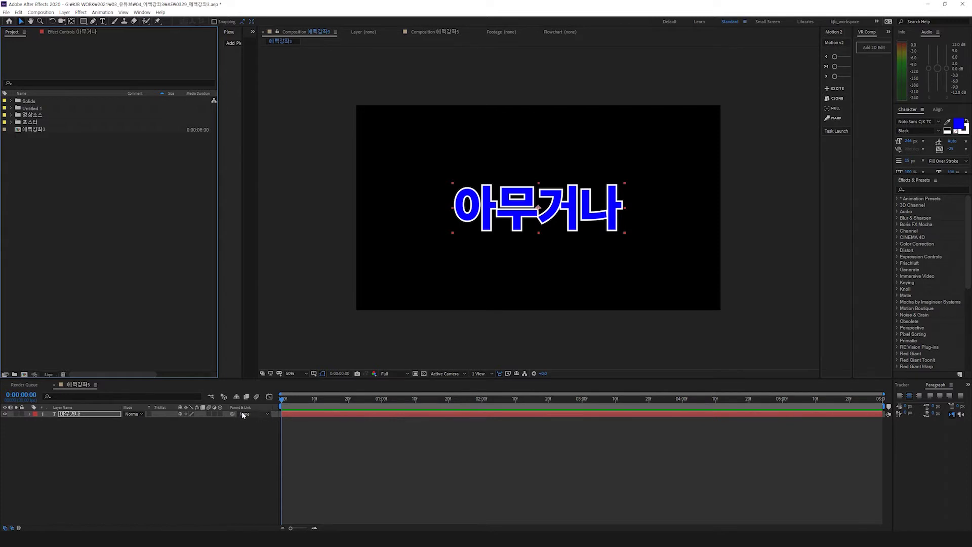
Step: Duplicate the 아무거나 text layer twice, moving the newest copy to the frame's upper left and the original below the center
{"action": "key", "text": "ctrl+d"}
{"action": "key", "text": "ctrl+d"}
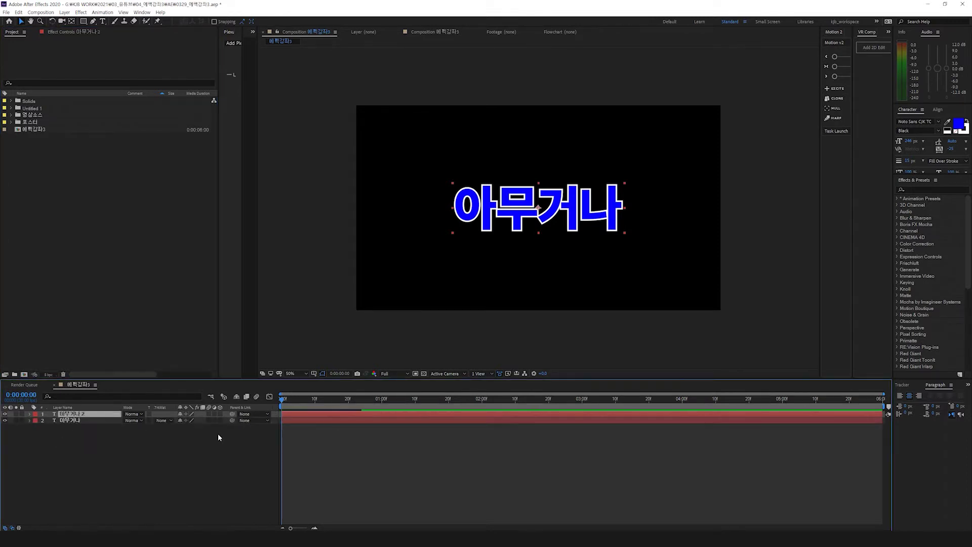
{"action": "mouse_move", "coordinate": [232, 420]}
{"action": "left_mouse_down"}
{"action": "mouse_move", "coordinate": [63, 418]}
{"action": "mouse_move", "coordinate": [241, 427]}
{"action": "mouse_move", "coordinate": [229, 420]}
{"action": "left_mouse_up"}
{"action": "left_click_drag", "start_coordinate": [475, 226], "coordinate": [394, 160]}
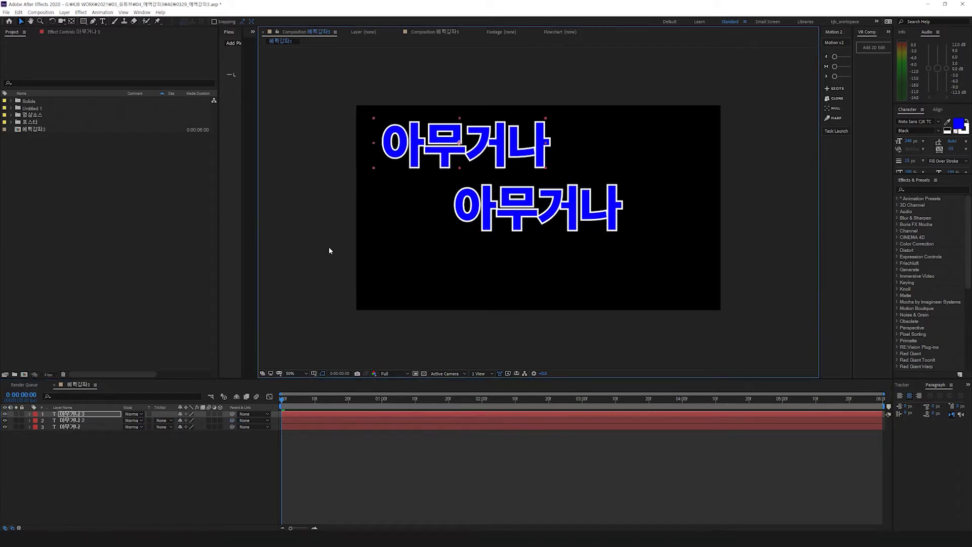
{"action": "left_click", "coordinate": [73, 421]}
{"action": "left_click", "coordinate": [65, 427]}
{"action": "left_click_drag", "start_coordinate": [537, 219], "coordinate": [520, 274]}
Step: Parent the 아무거나 layer to 아무거나 2 and move the parent toward the frame's right edge
{"action": "left_click_drag", "start_coordinate": [231, 427], "coordinate": [73, 420]}
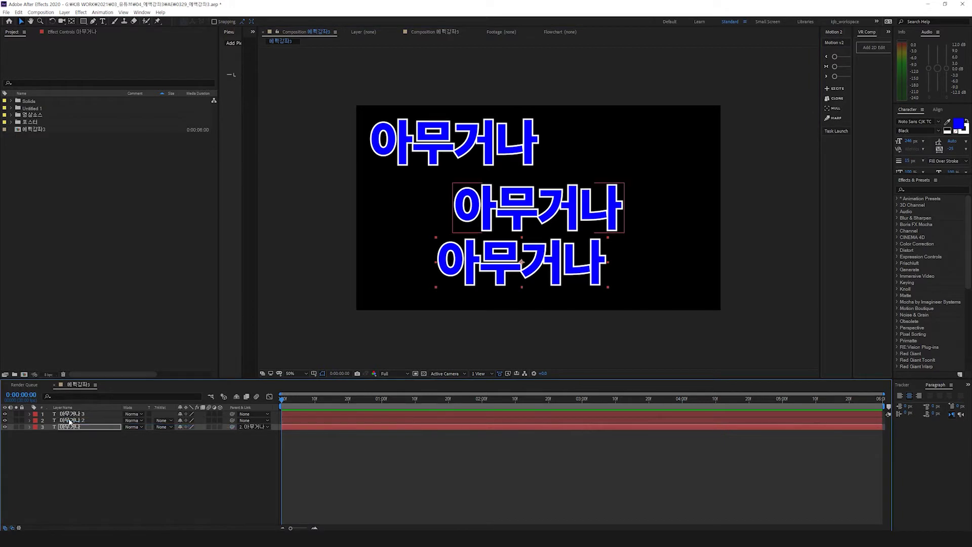
{"action": "left_click", "coordinate": [72, 420]}
{"action": "left_click", "coordinate": [554, 263]}
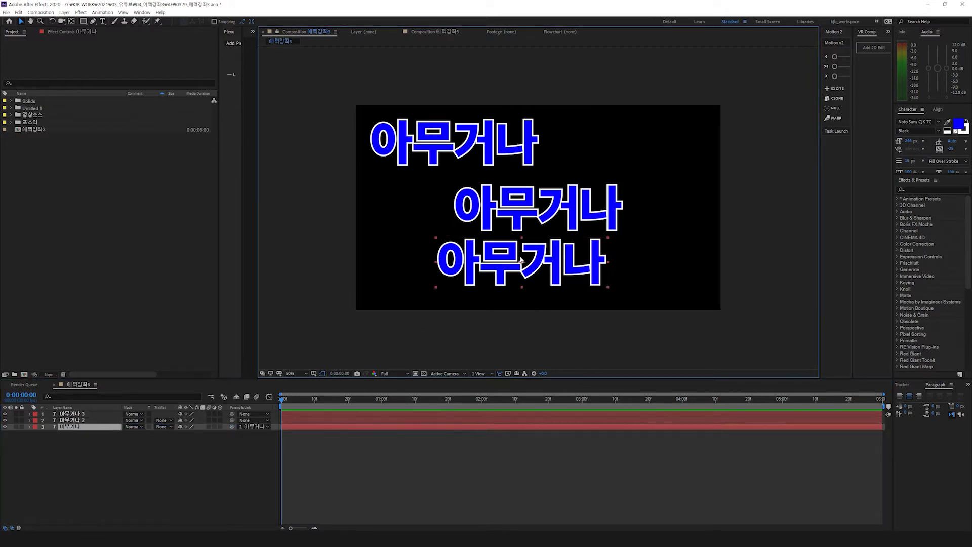
{"action": "left_click_drag", "start_coordinate": [552, 211], "coordinate": [634, 203]}
Step: Try changing the scale of the 아무거나 2 parent layer, and undo the change
{"action": "key", "text": "s"}
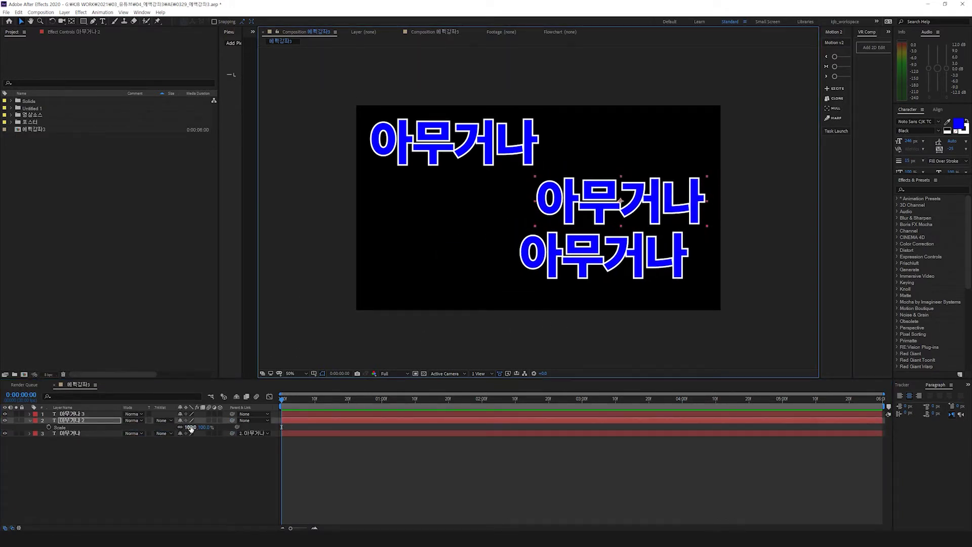
{"action": "left_click_drag", "start_coordinate": [191, 427], "coordinate": [179, 428]}
{"action": "key", "text": "ctrl+z"}
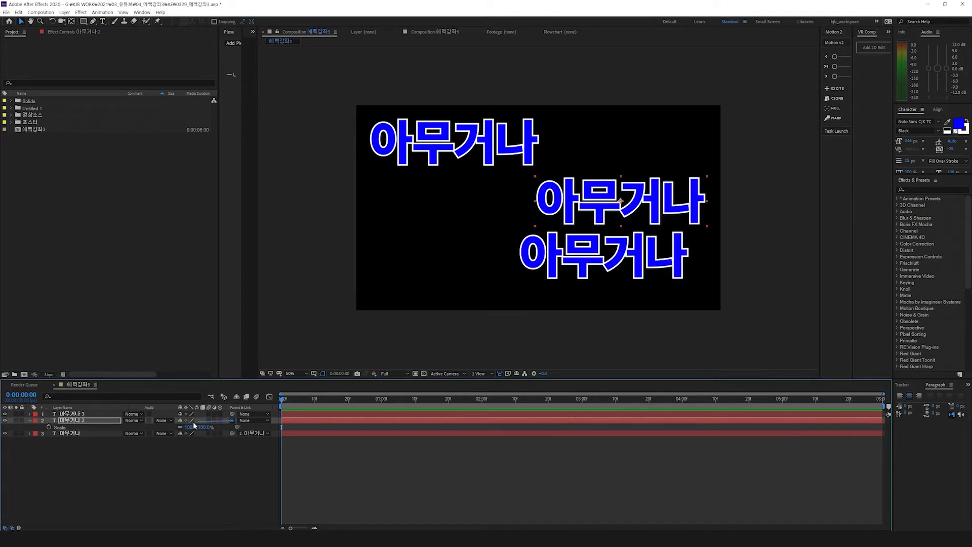
Step: Parent 아무거나 2 to 아무거나 3, and try rotating the 아무거나 3 layer by more than one full turn
{"action": "left_click", "coordinate": [251, 421]}
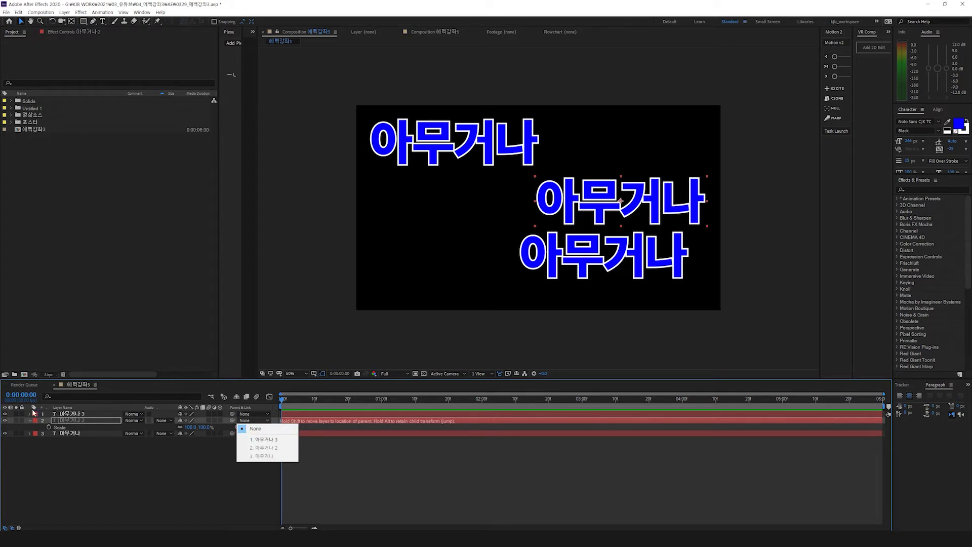
{"action": "left_click", "coordinate": [263, 439]}
{"action": "left_click", "coordinate": [67, 415]}
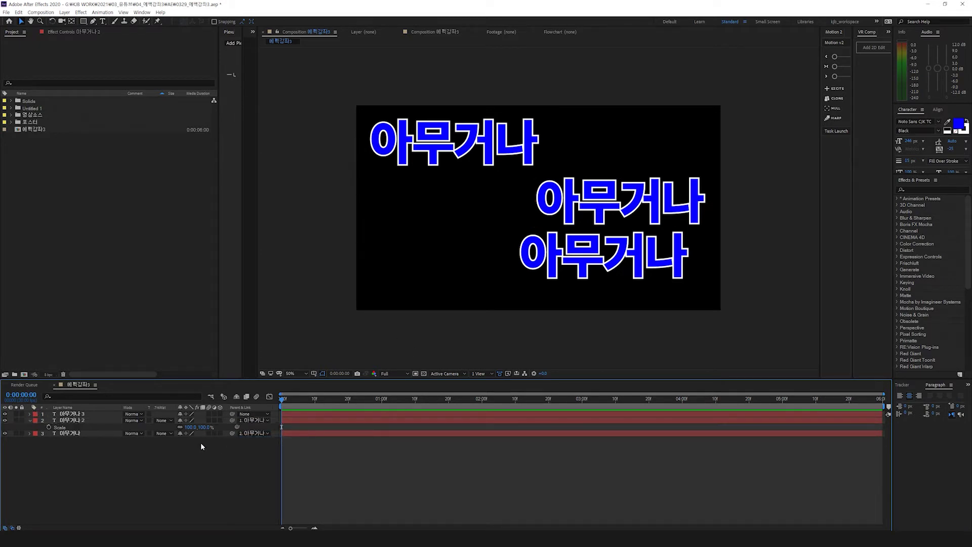
{"action": "key", "text": "r"}
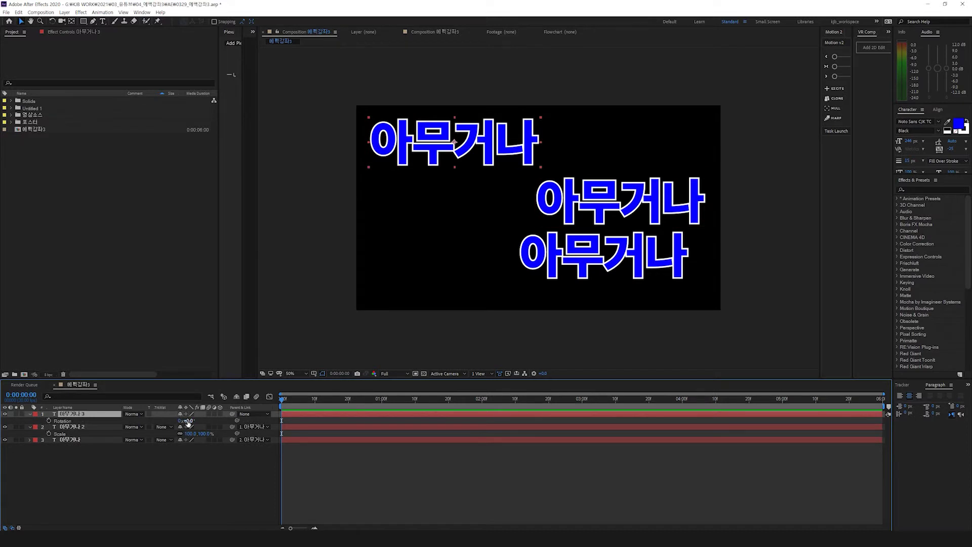
{"action": "left_click_drag", "start_coordinate": [187, 421], "coordinate": [373, 427]}
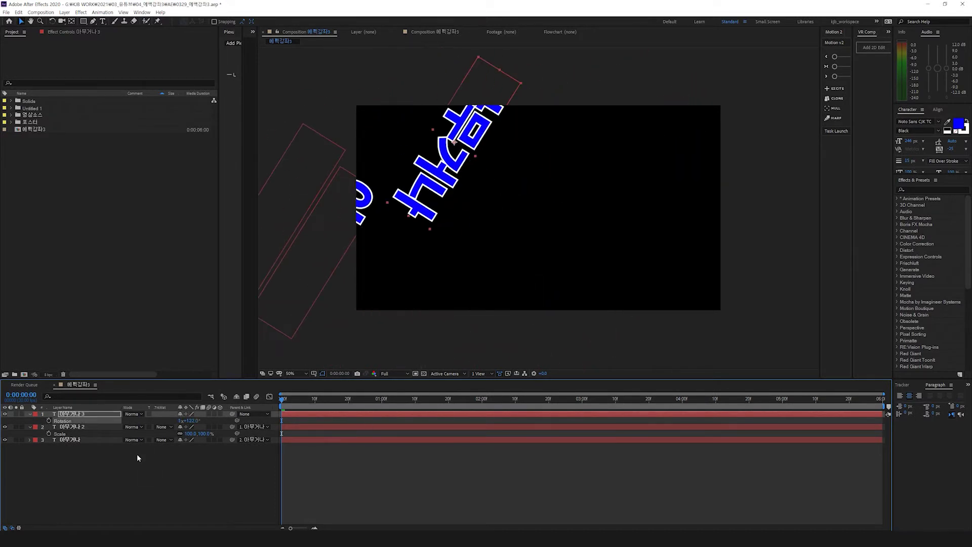
{"action": "key", "text": "ctrl+z"}
Step: Delete the duplicate text layers 아무거나 2 and 아무거나 3
{"action": "left_click", "coordinate": [72, 427]}
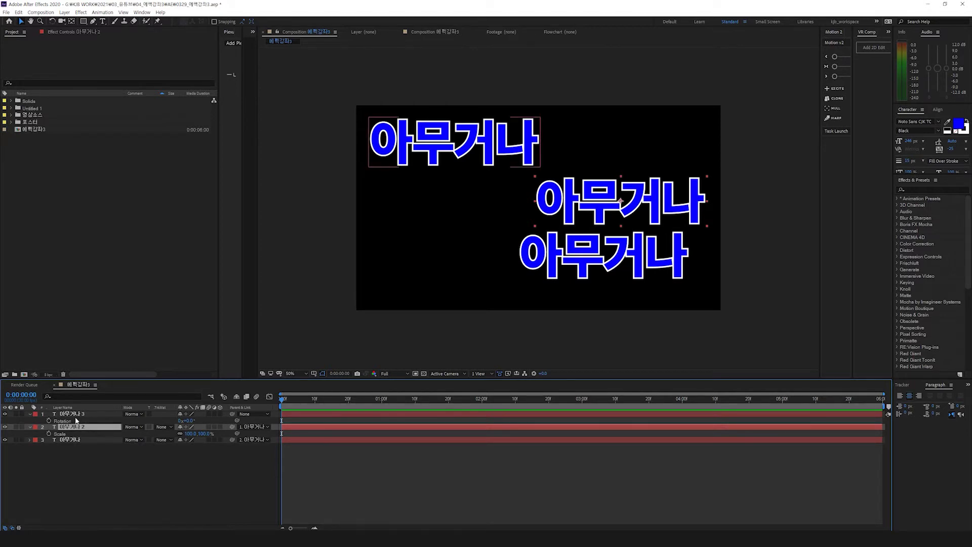
{"action": "left_click", "coordinate": [71, 414], "text": "shift"}
{"action": "key", "text": "Delete"}
Step: Center the remaining 아무거나 text horizontally and vertically in the composition
{"action": "left_click", "coordinate": [650, 245]}
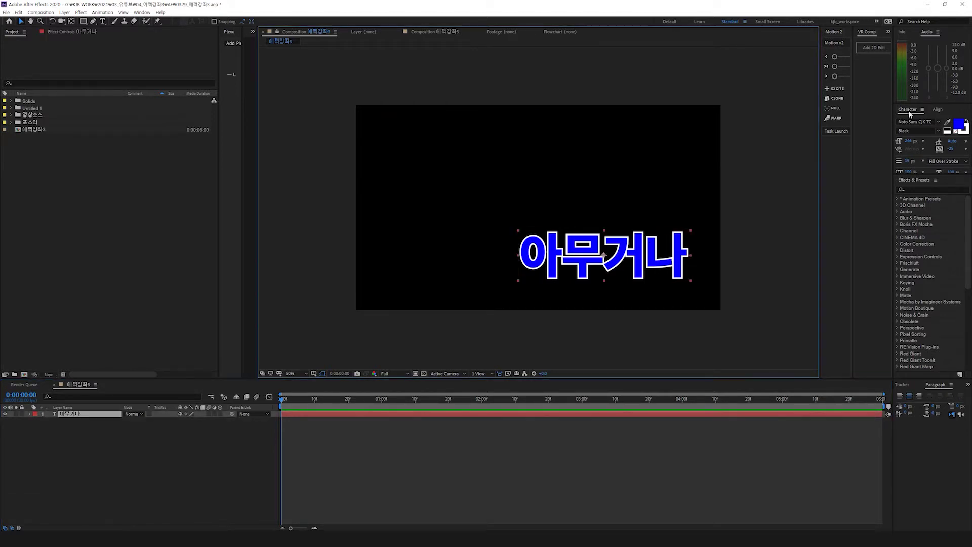
{"action": "left_click", "coordinate": [937, 110]}
{"action": "left_click", "coordinate": [913, 128]}
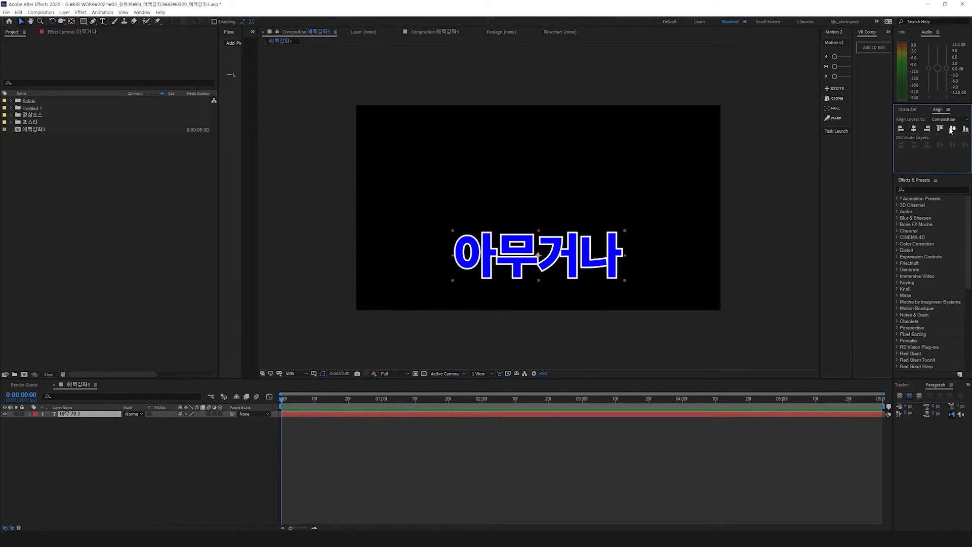
{"action": "left_click", "coordinate": [953, 129]}
Step: Look through the blending modes available for the 아무거나 layer, leaving the mode at Normal
{"action": "left_click", "coordinate": [136, 438]}
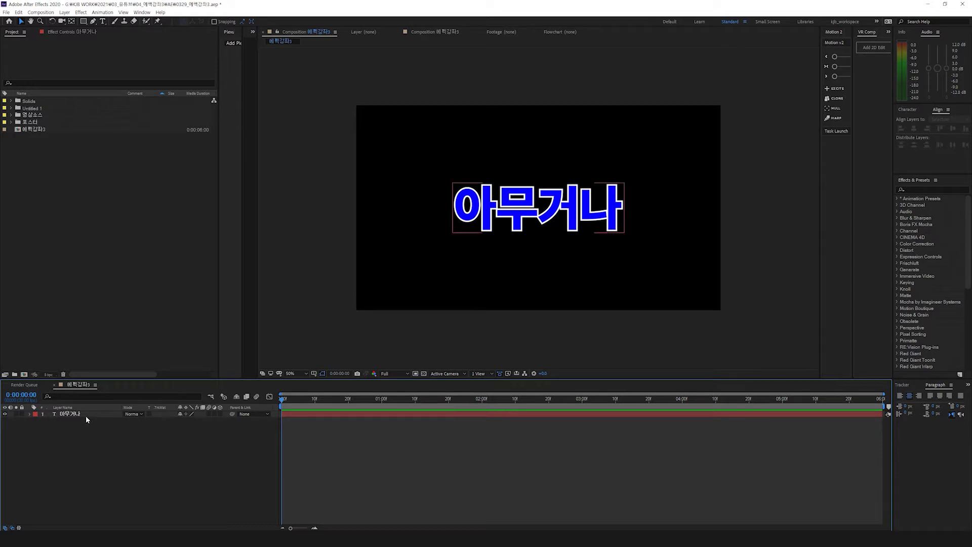
{"action": "left_click", "coordinate": [131, 414]}
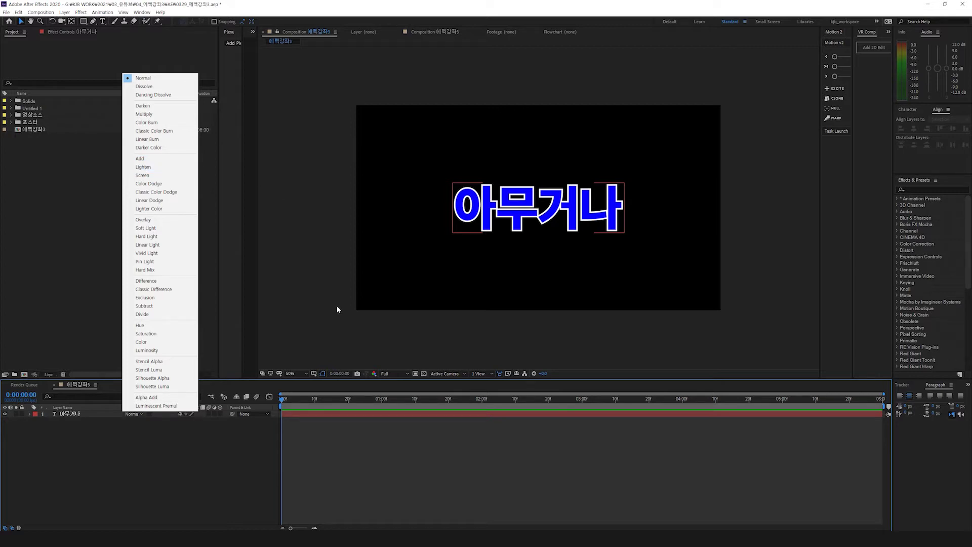
{"action": "left_click", "coordinate": [354, 429]}
Step: Nudge the text slightly off center and align it back to the composition's center
{"action": "left_click", "coordinate": [470, 201]}
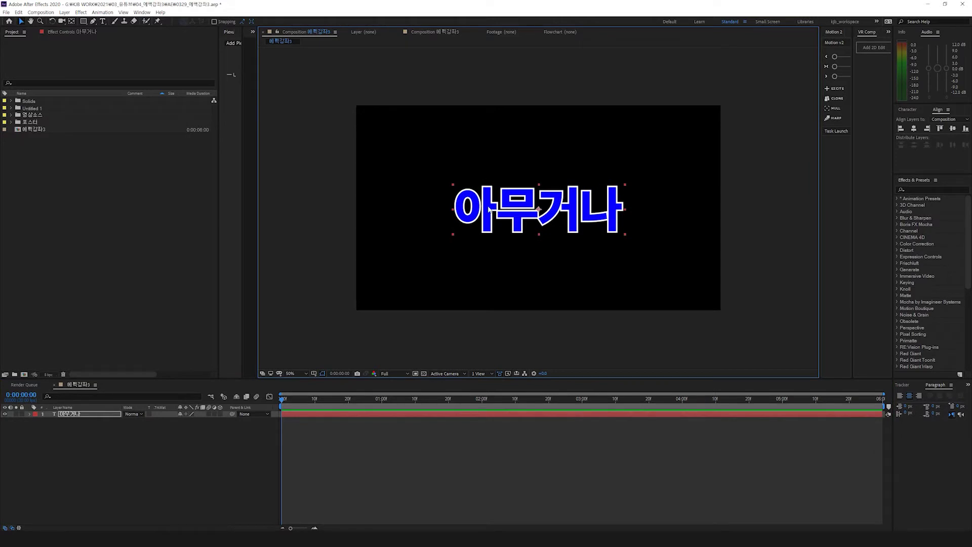
{"action": "left_click", "coordinate": [957, 130]}
{"action": "left_click", "coordinate": [956, 130]}
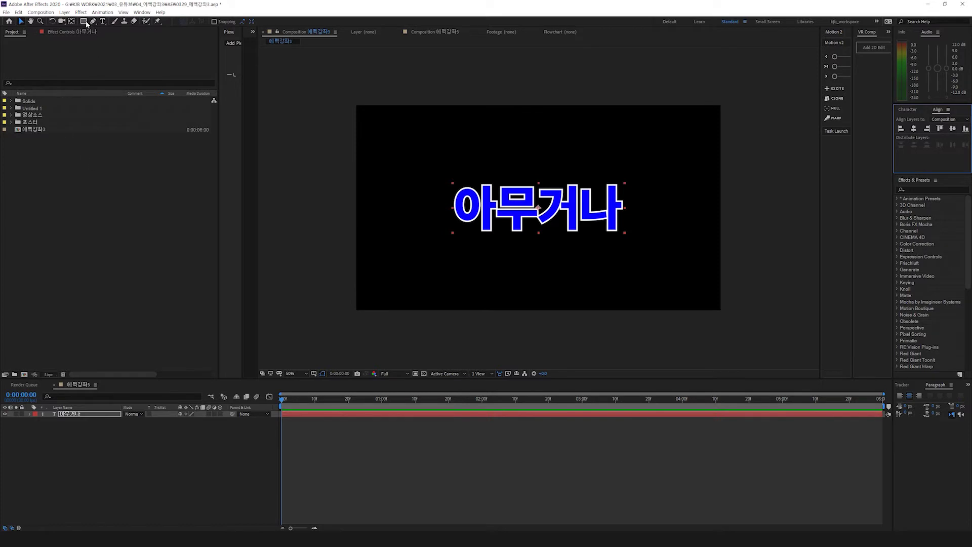
Step: Draw a small circle in the frame's upper-left corner with the Ellipse tool as a new shape layer
{"action": "left_click_drag", "start_coordinate": [86, 24], "coordinate": [100, 33]}
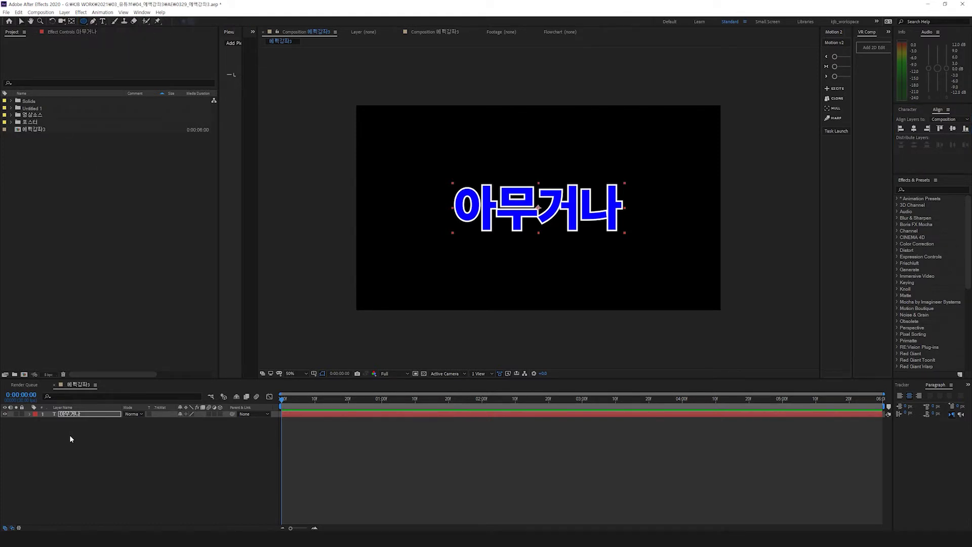
{"action": "left_click", "coordinate": [70, 438]}
{"action": "mouse_move", "coordinate": [393, 120]}
{"action": "left_mouse_down"}
{"action": "mouse_move", "coordinate": [407, 141]}
{"action": "mouse_move", "coordinate": [400, 136]}
{"action": "left_mouse_up"}
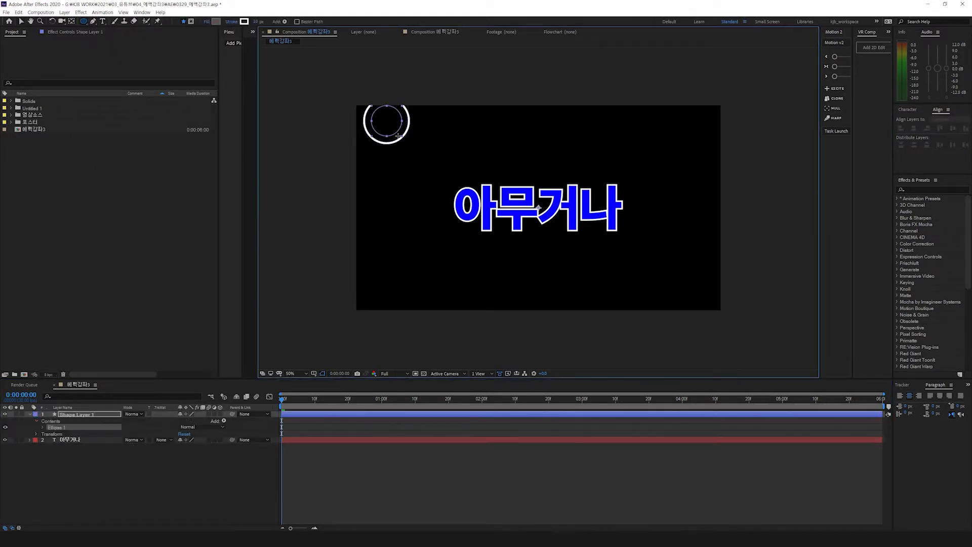
Step: Keep the circle's stroke color white and set its fill color to white
{"action": "left_click", "coordinate": [244, 22]}
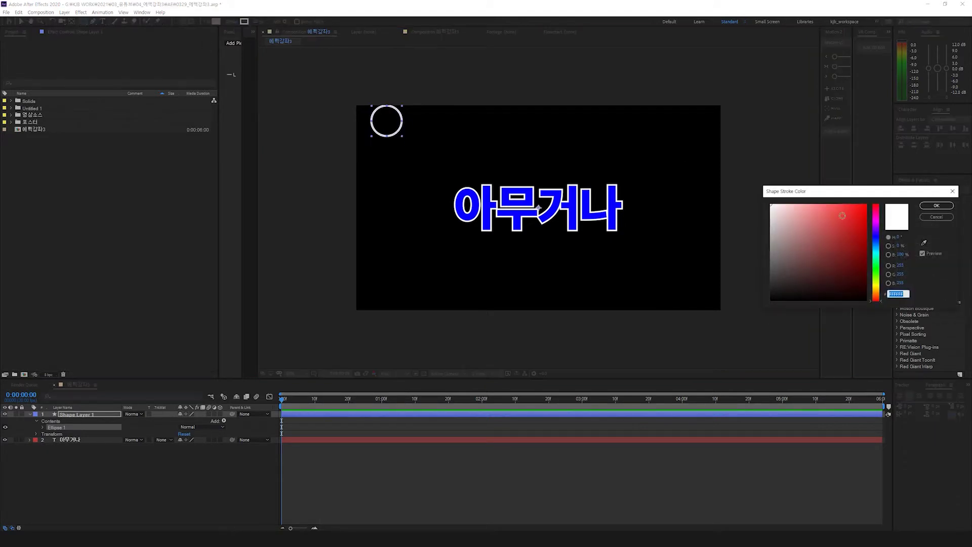
{"action": "left_click", "coordinate": [936, 205]}
{"action": "left_click", "coordinate": [216, 21]}
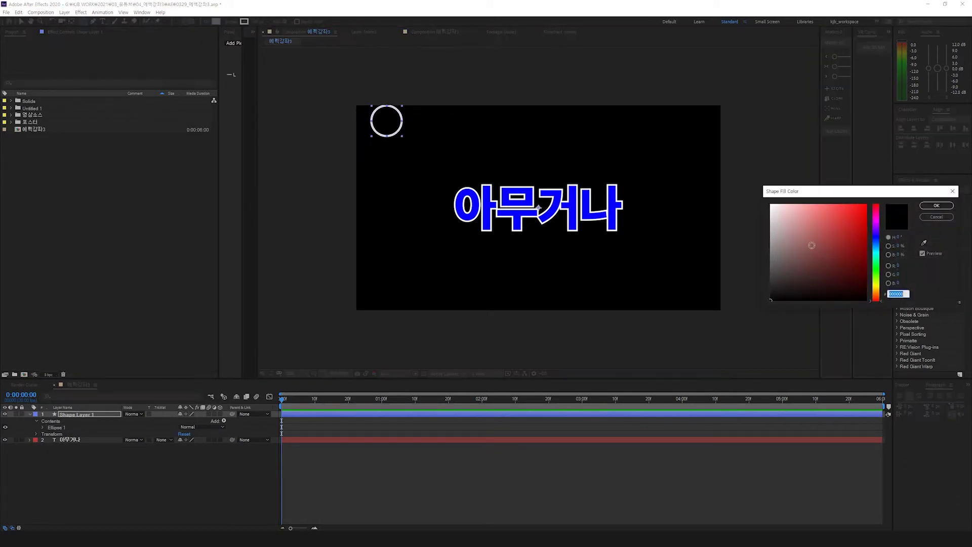
{"action": "left_click_drag", "start_coordinate": [812, 245], "coordinate": [621, 141]}
{"action": "left_click", "coordinate": [931, 205]}
Step: Shift the white circle slightly inward from the frame's corner, duplicate its shape layer and place the copy directly below it
{"action": "left_click", "coordinate": [21, 23]}
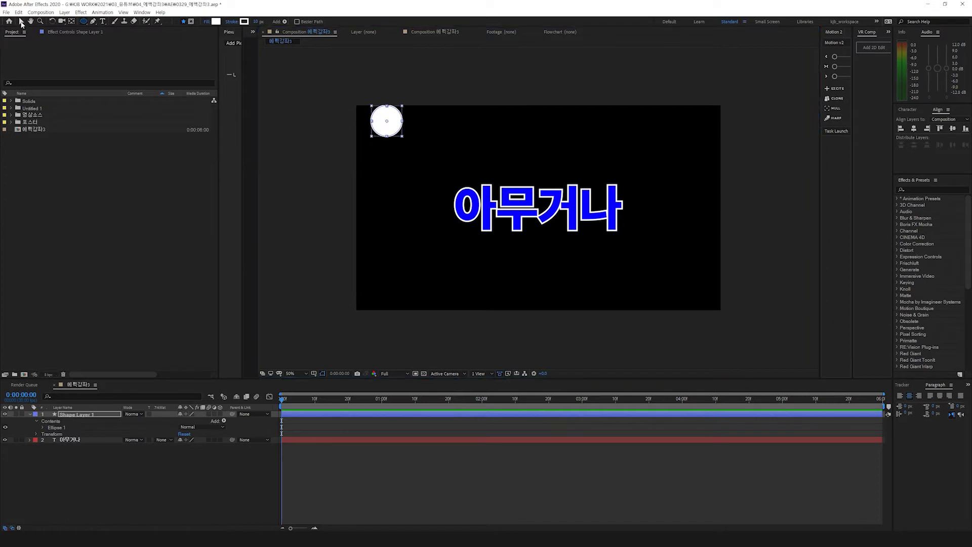
{"action": "left_click_drag", "start_coordinate": [382, 121], "coordinate": [387, 189]}
{"action": "key", "text": "ctrl+d"}
{"action": "key", "text": "ctrl+z"}
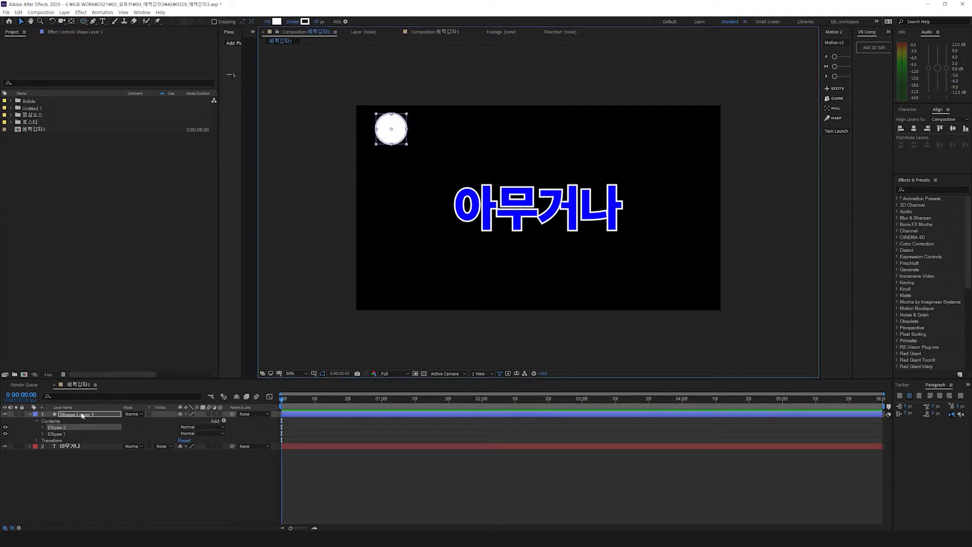
{"action": "key", "text": "ctrl+z"}
{"action": "key", "text": "ctrl+d"}
{"action": "left_click_drag", "start_coordinate": [391, 129], "coordinate": [391, 167]}
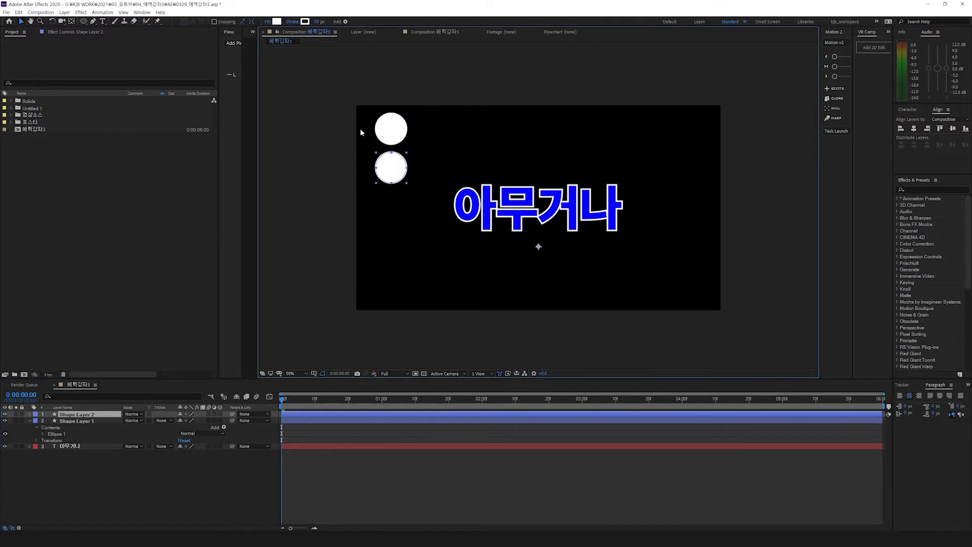
Step: Set the lower circle's fill color to black, keeping its white outline
{"action": "left_click", "coordinate": [276, 22]}
{"action": "left_click", "coordinate": [820, 300]}
{"action": "left_click", "coordinate": [937, 206]}
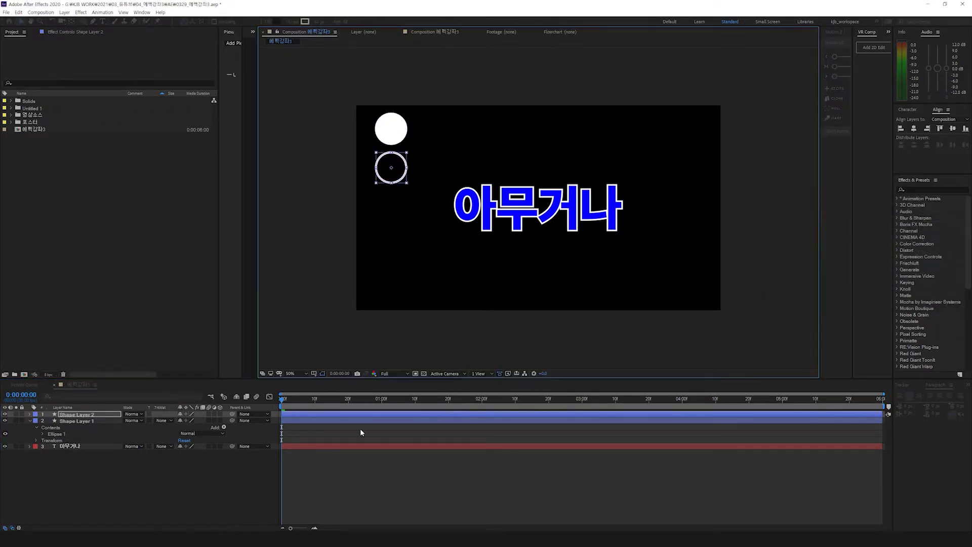
Step: Add a full-frame gray solid, place it beneath all other layers and lock it
{"action": "right_click", "coordinate": [153, 473]}
{"action": "mouse_move", "coordinate": [192, 391]}
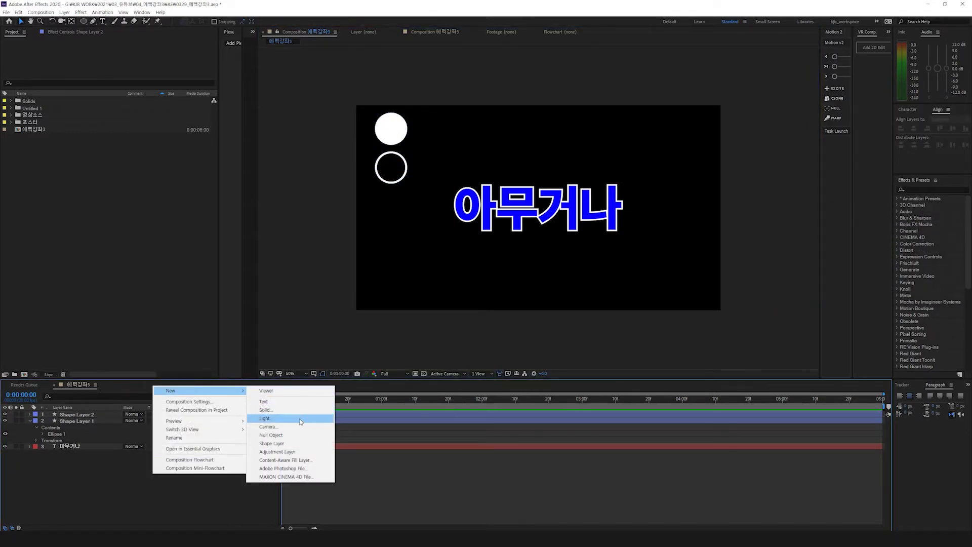
{"action": "left_click", "coordinate": [264, 410]}
{"action": "left_click", "coordinate": [711, 316]}
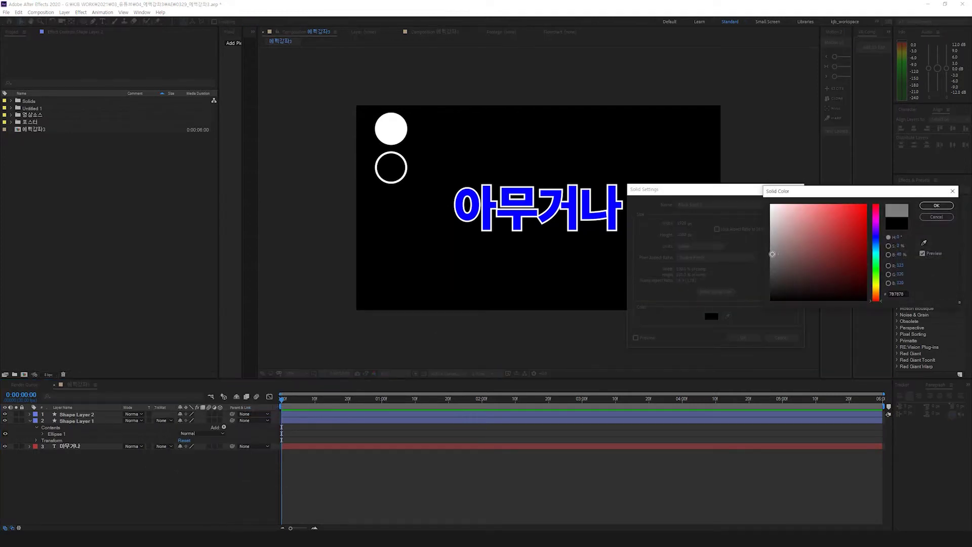
{"action": "left_click", "coordinate": [937, 205]}
{"action": "key", "text": "Return"}
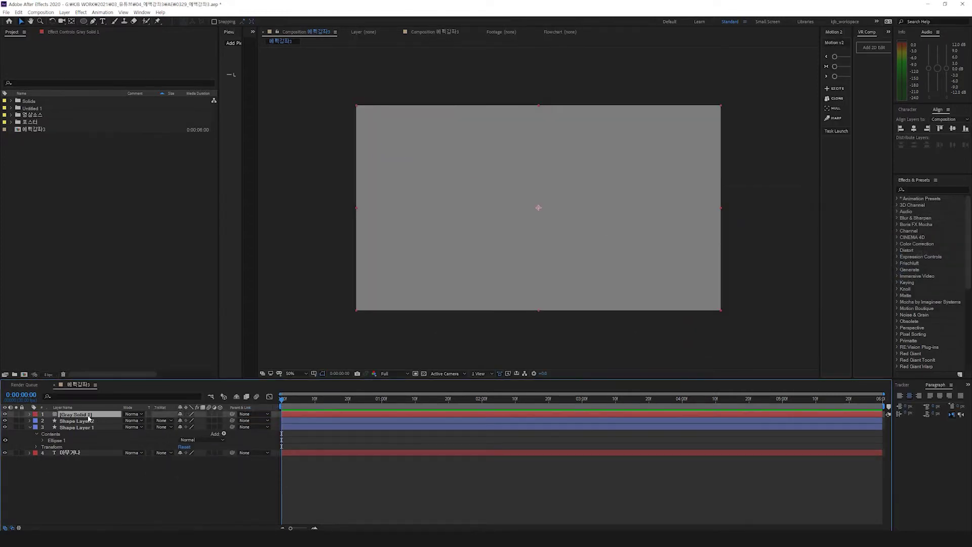
{"action": "left_click_drag", "start_coordinate": [88, 417], "coordinate": [61, 486]}
{"action": "left_click", "coordinate": [22, 453]}
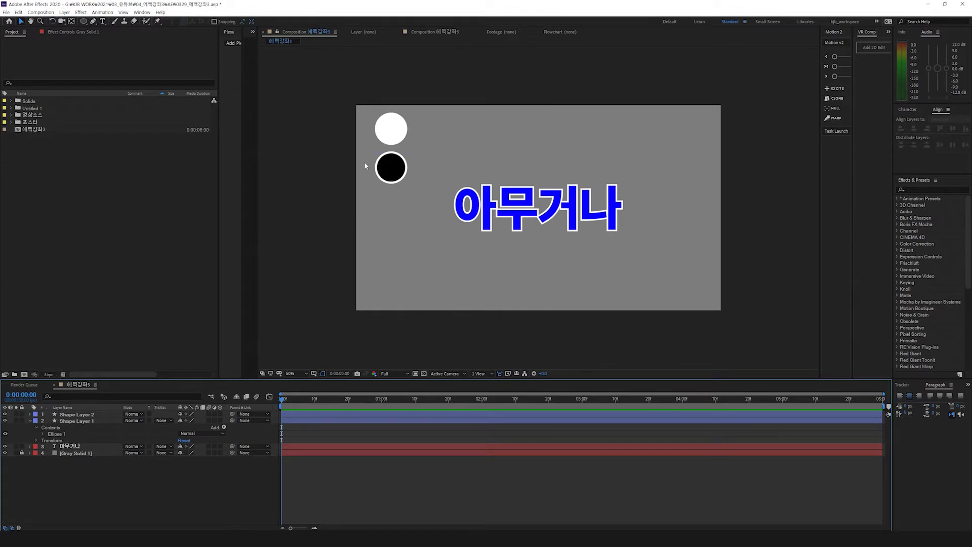
Step: Add the text label "불투명도 값" beside the white circle, reduced to a 107 px font size
{"action": "left_click", "coordinate": [392, 131]}
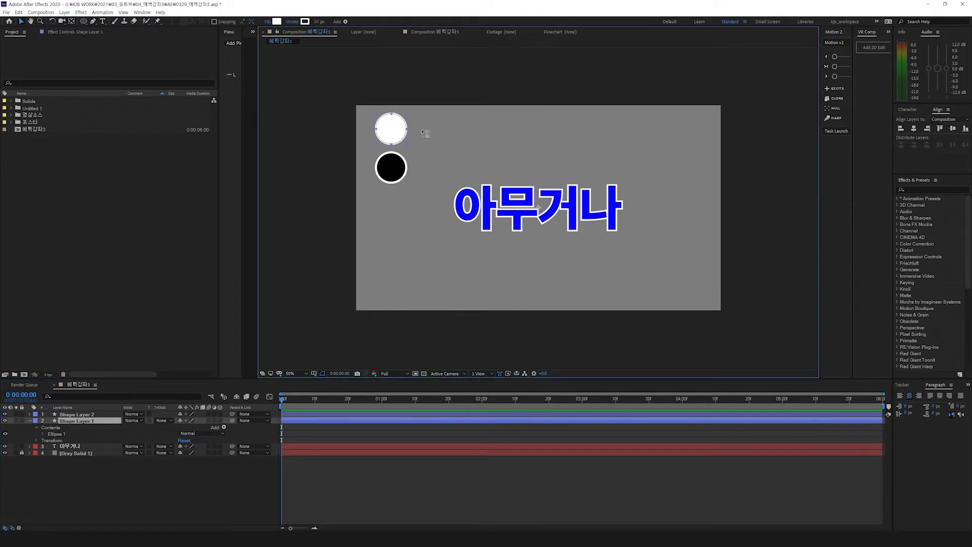
{"action": "key", "text": "ctrl+t"}
{"action": "left_click", "coordinate": [424, 131]}
{"action": "type", "text": "d"}
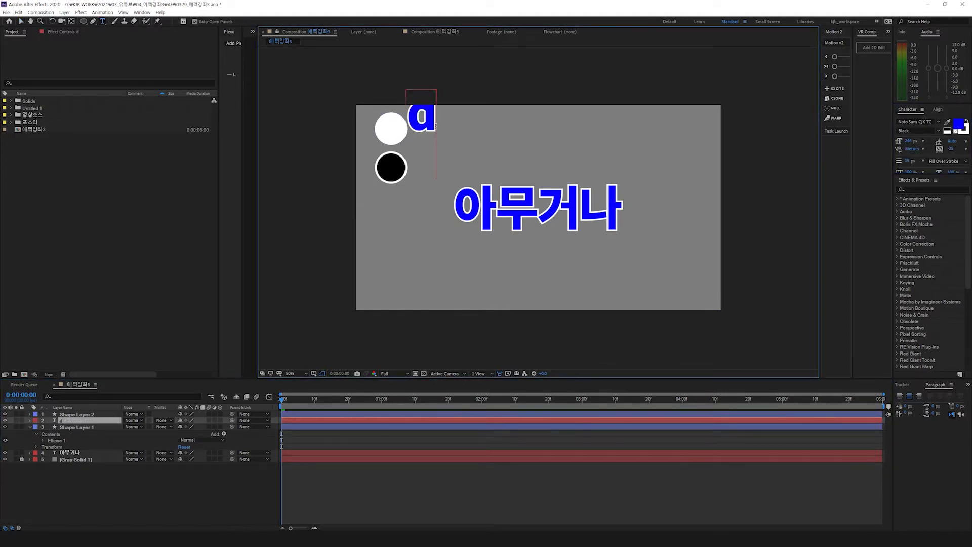
{"action": "key", "text": "BackSpace"}
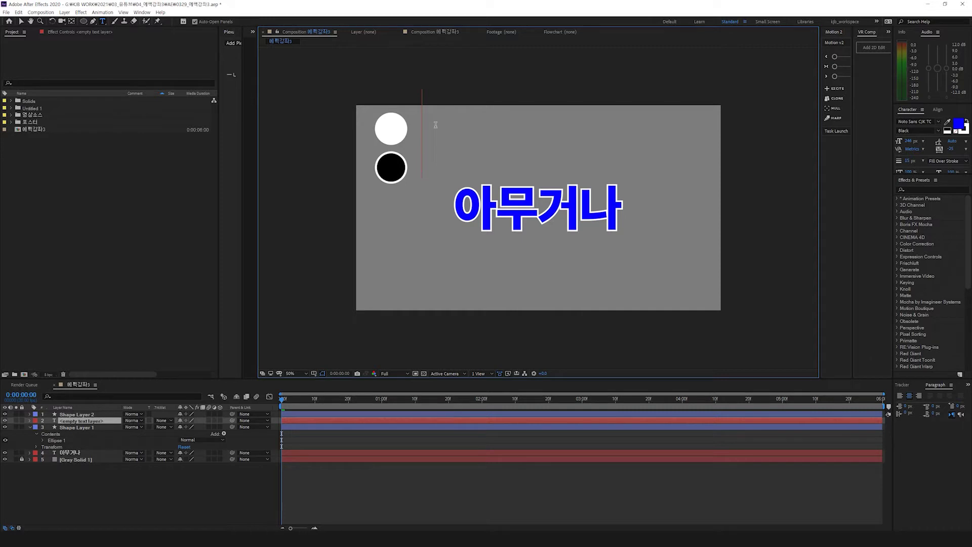
{"action": "type", "text": "ㅂ"}
{"action": "type", "text": "불"}
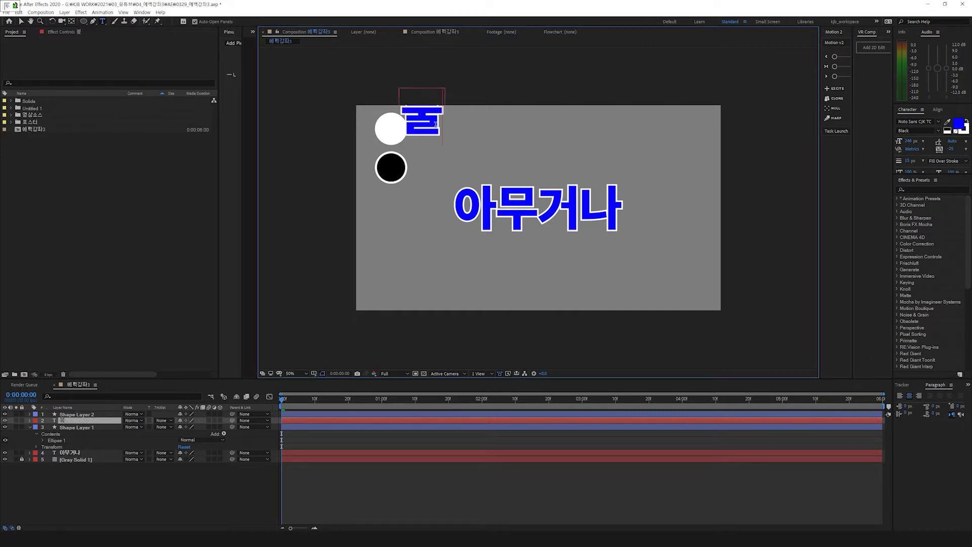
{"action": "type", "text": "투명"}
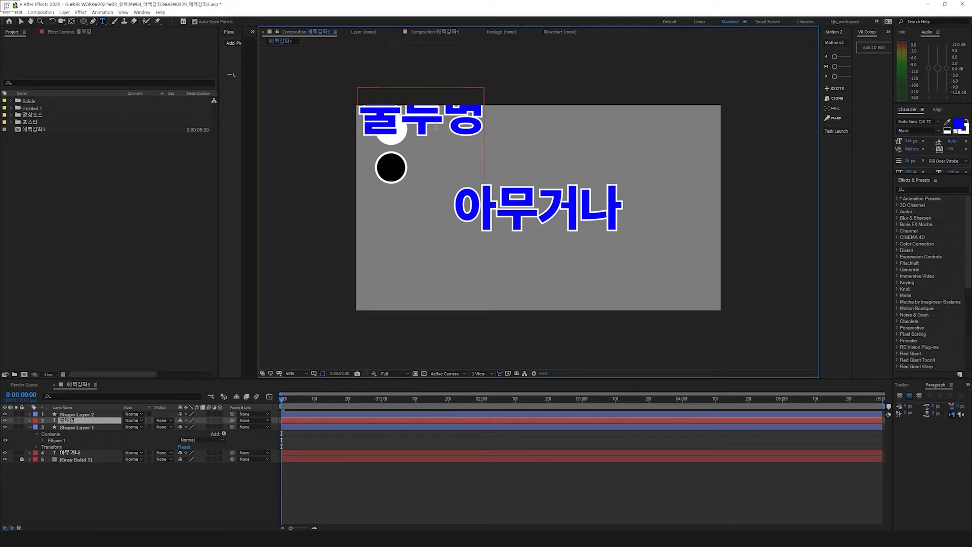
{"action": "type", "text": "도 값"}
{"action": "key", "text": "Escape"}
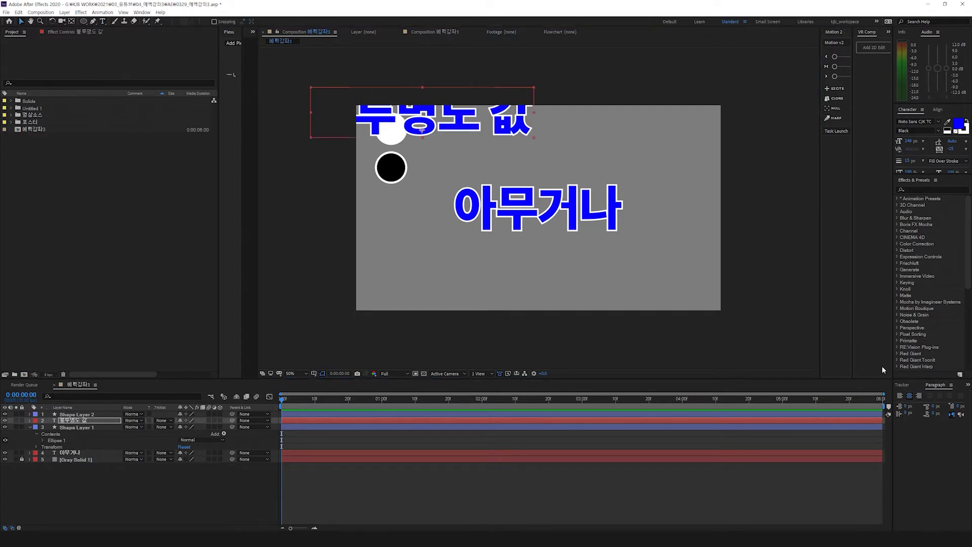
{"action": "left_click_drag", "start_coordinate": [908, 140], "coordinate": [858, 145]}
{"action": "left_click_drag", "start_coordinate": [437, 128], "coordinate": [398, 170]}
Step: Duplicate the label beside the black circle as "투명도 값" and nudge both labels slightly toward their circles
{"action": "key", "text": "ctrl+d"}
{"action": "key", "text": "ctrl+t"}
{"action": "key", "text": "BackSpace"}
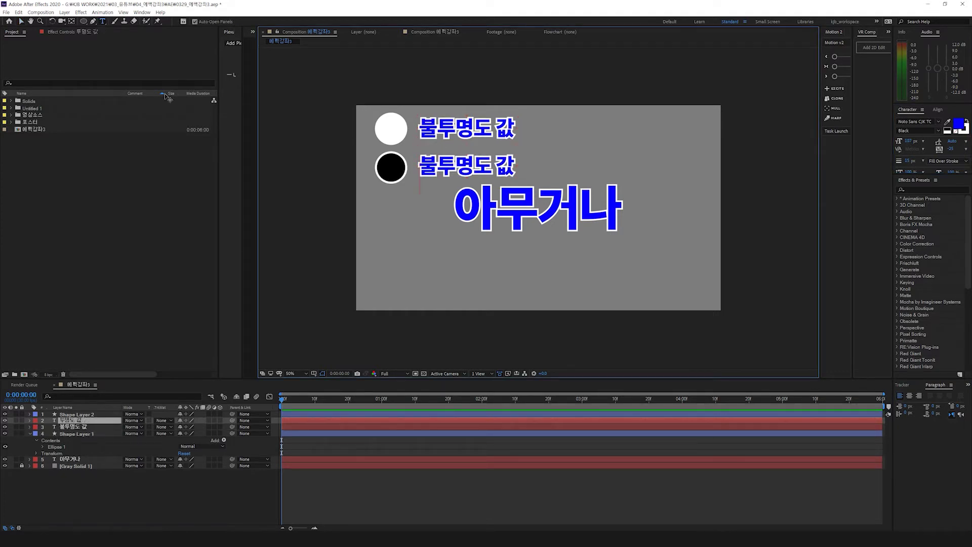
{"action": "left_click", "coordinate": [21, 21]}
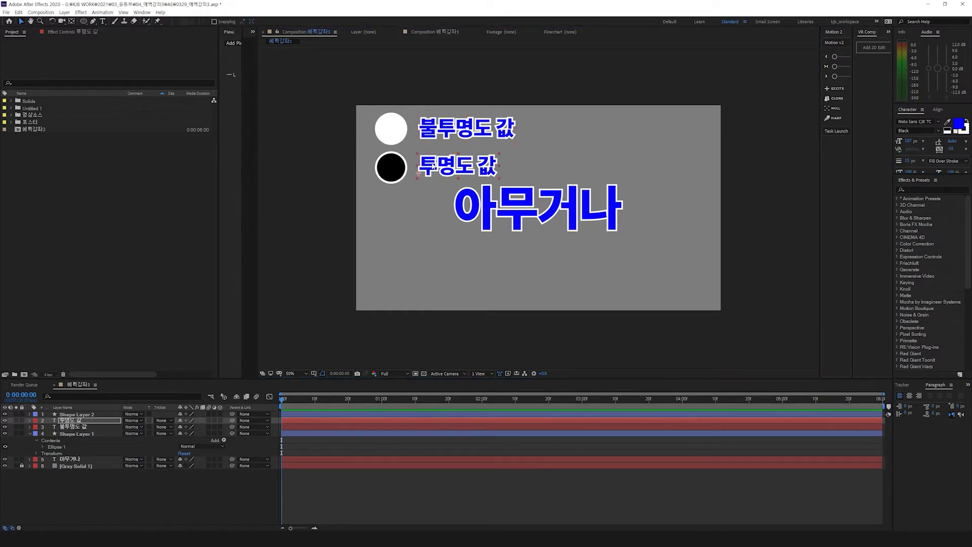
{"action": "left_click_drag", "start_coordinate": [434, 166], "coordinate": [432, 169]}
{"action": "left_click_drag", "start_coordinate": [434, 129], "coordinate": [432, 130]}
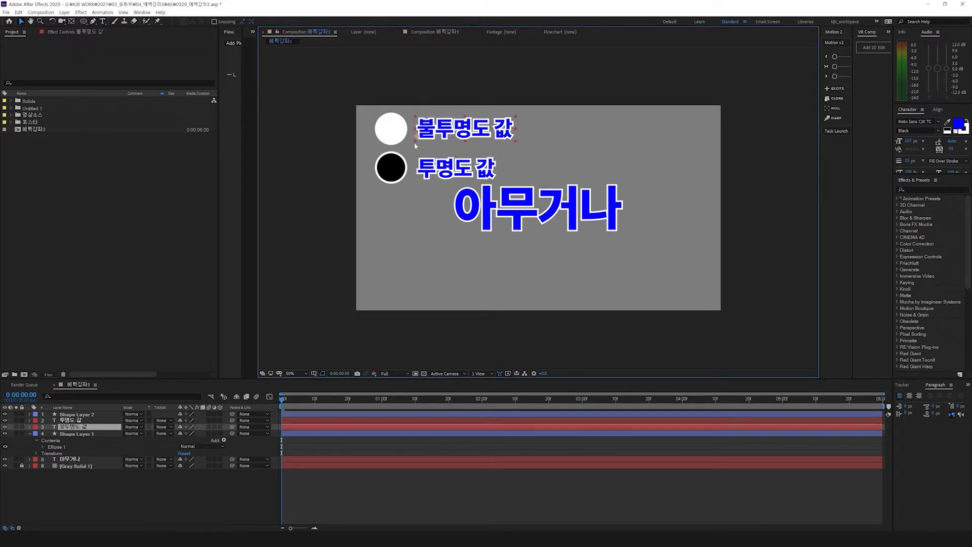
{"action": "left_click", "coordinate": [390, 168]}
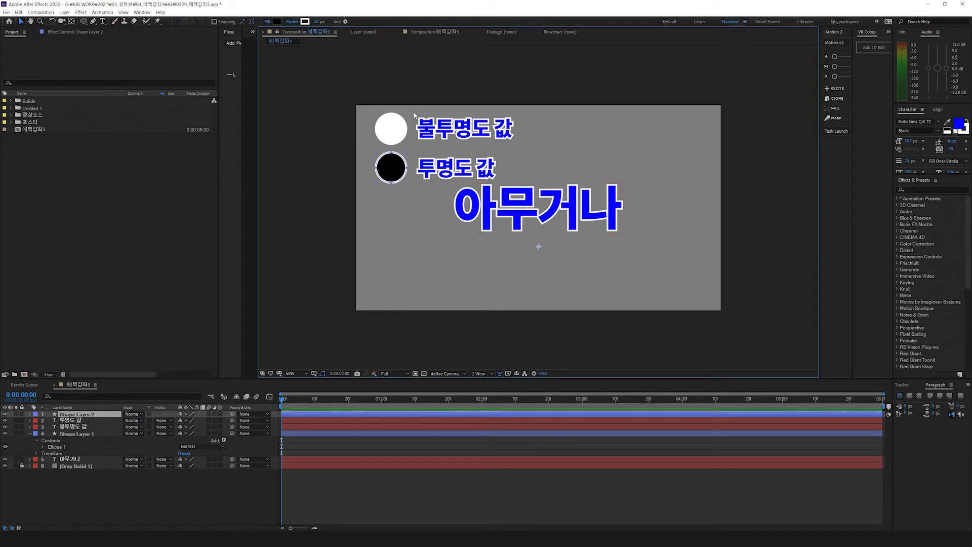
{"action": "left_click", "coordinate": [386, 142]}
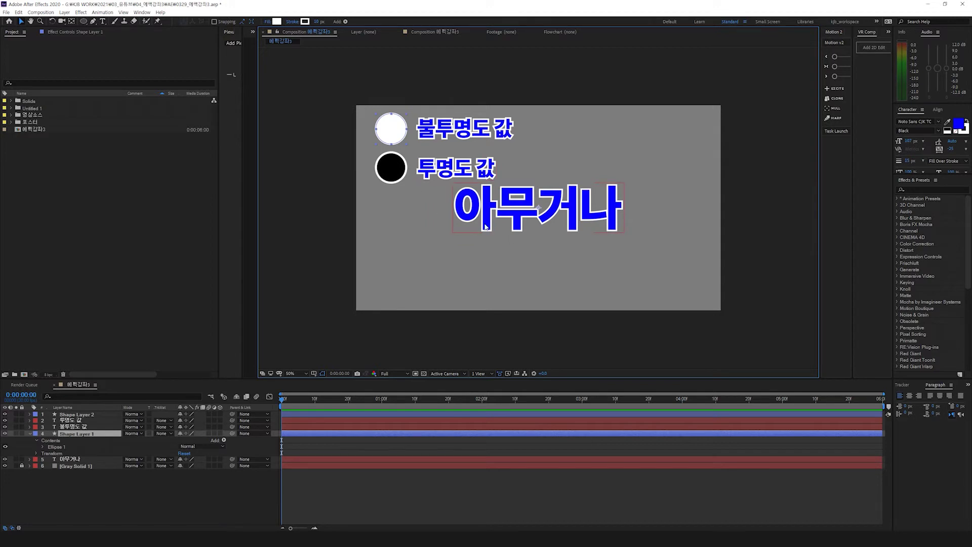
Step: Duplicate the black circle's shape layer and place the copy below the original, leaving a gap between them
{"action": "left_click", "coordinate": [385, 173]}
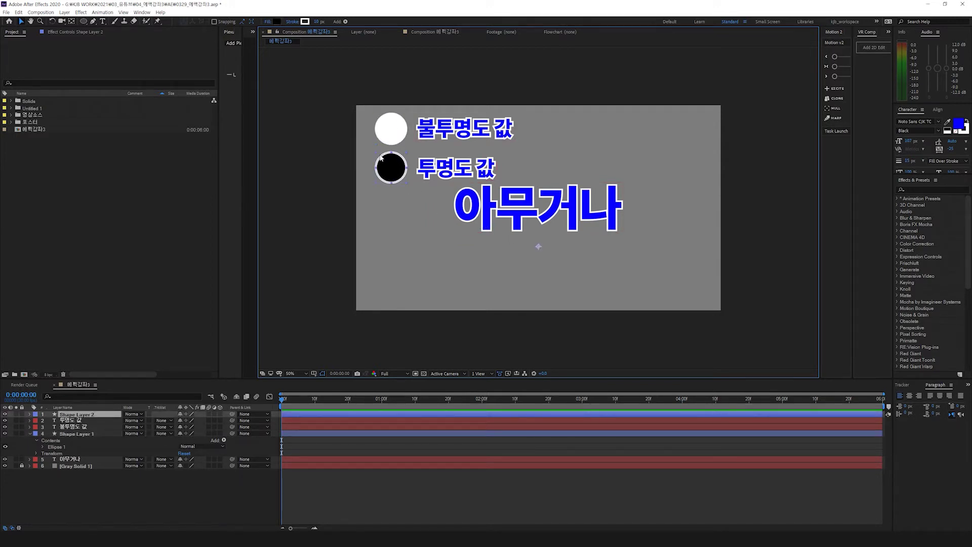
{"action": "key", "text": "ctrl+d"}
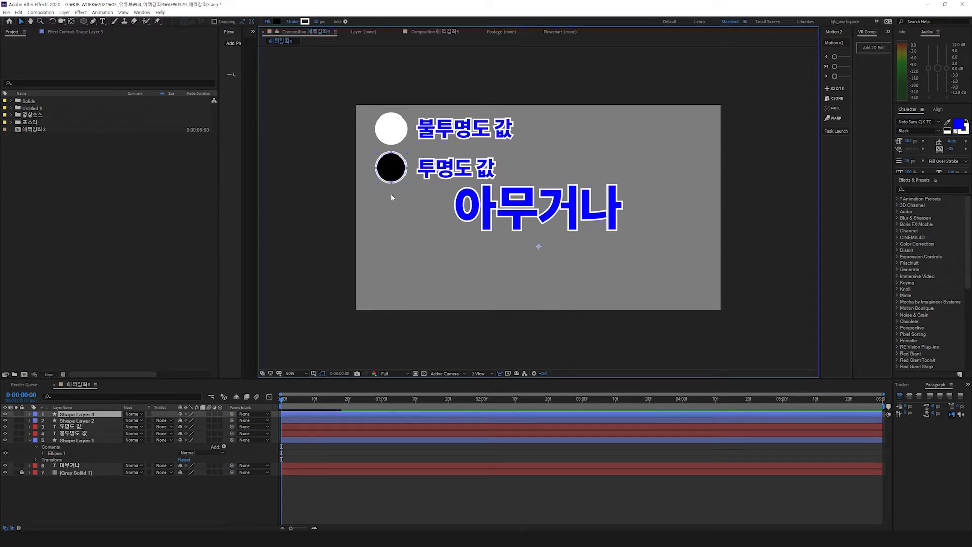
{"action": "left_click_drag", "start_coordinate": [390, 168], "coordinate": [384, 225]}
{"action": "key", "text": "ctrl+z"}
{"action": "key", "text": "ctrl+z"}
{"action": "left_click", "coordinate": [57, 422]}
{"action": "left_click", "coordinate": [68, 415], "text": "shift"}
{"action": "key", "text": "ctrl+z"}
{"action": "key", "text": "ctrl+d"}
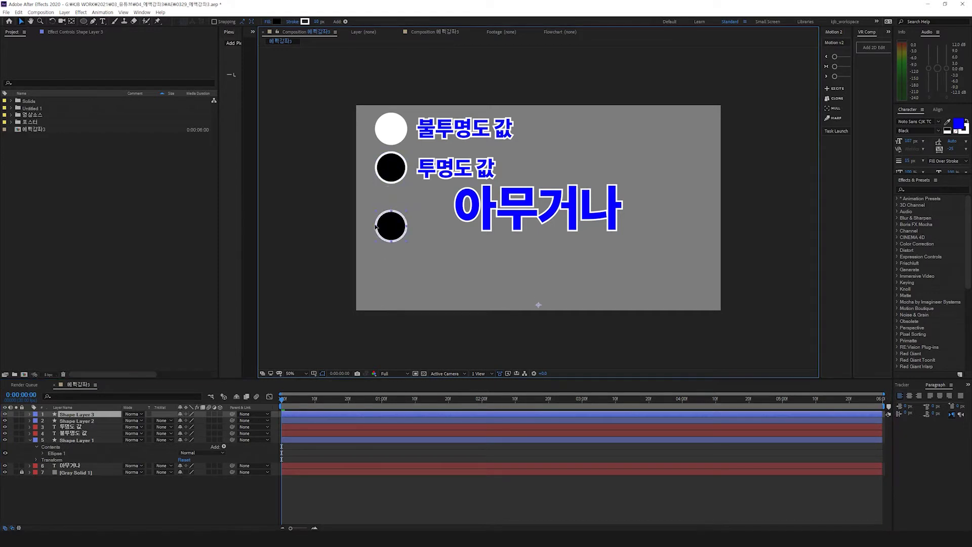
Step: Set the lowest circle's fill color to red (FF0000)
{"action": "left_click", "coordinate": [276, 21]}
{"action": "left_click", "coordinate": [865, 205]}
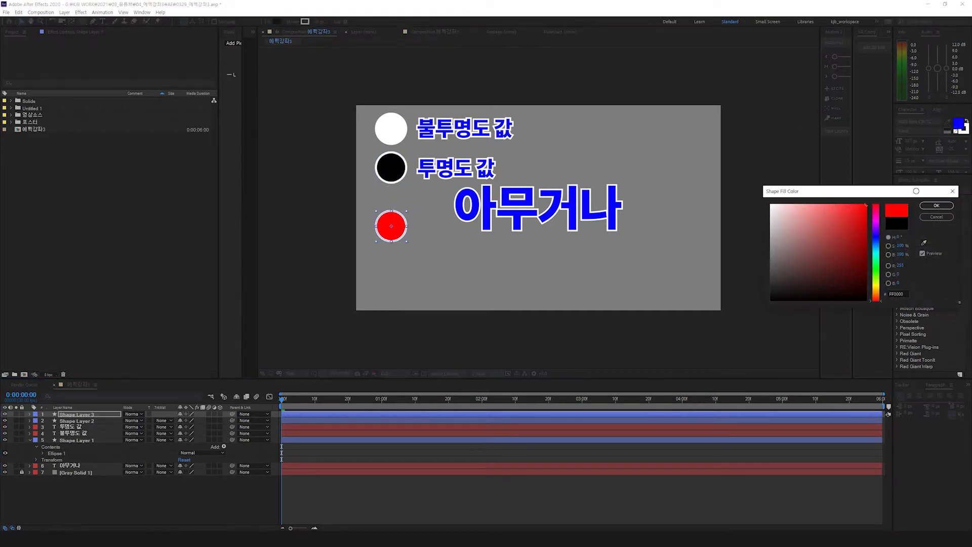
{"action": "left_click", "coordinate": [936, 206]}
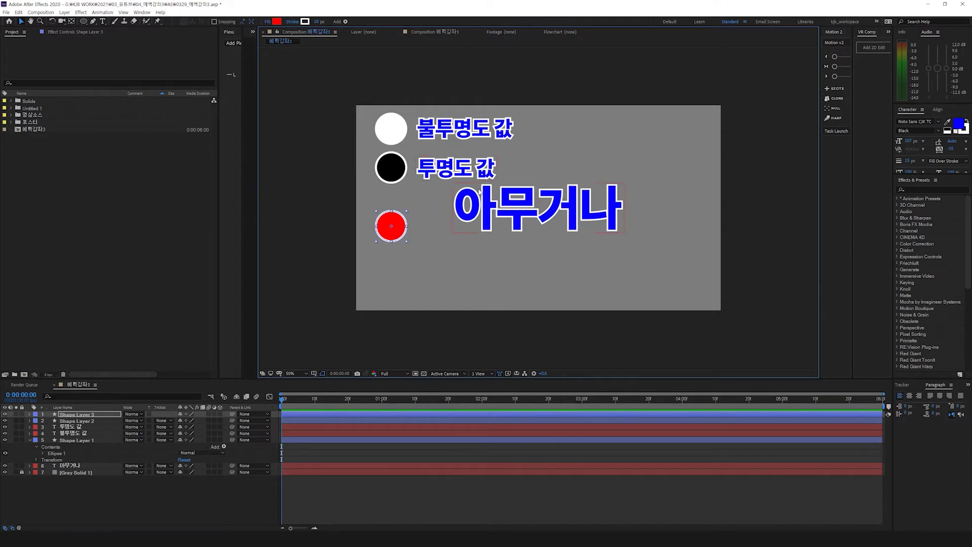
Step: Delete the red circle's shape layer
{"action": "left_click", "coordinate": [393, 173], "text": "shift"}
{"action": "left_click", "coordinate": [390, 133], "text": "shift"}
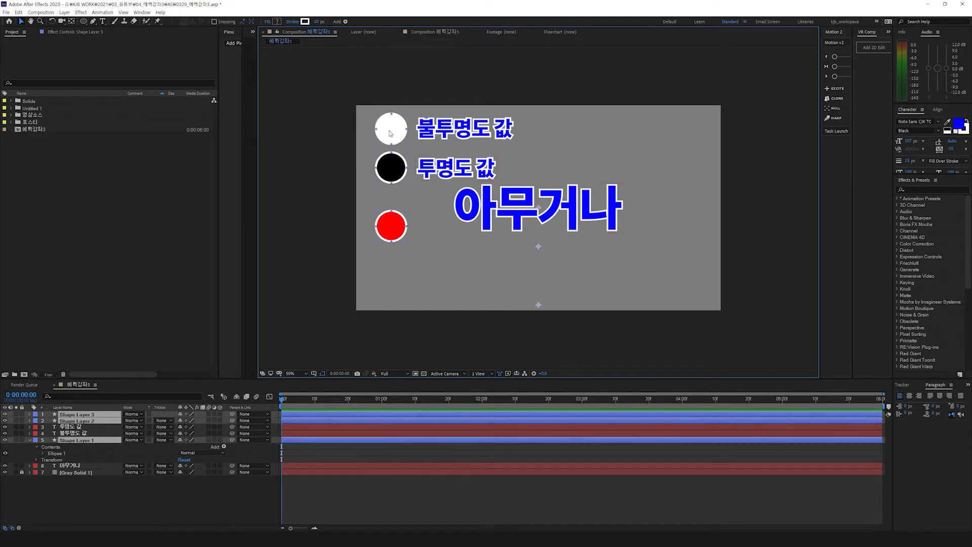
{"action": "left_click", "coordinate": [306, 260]}
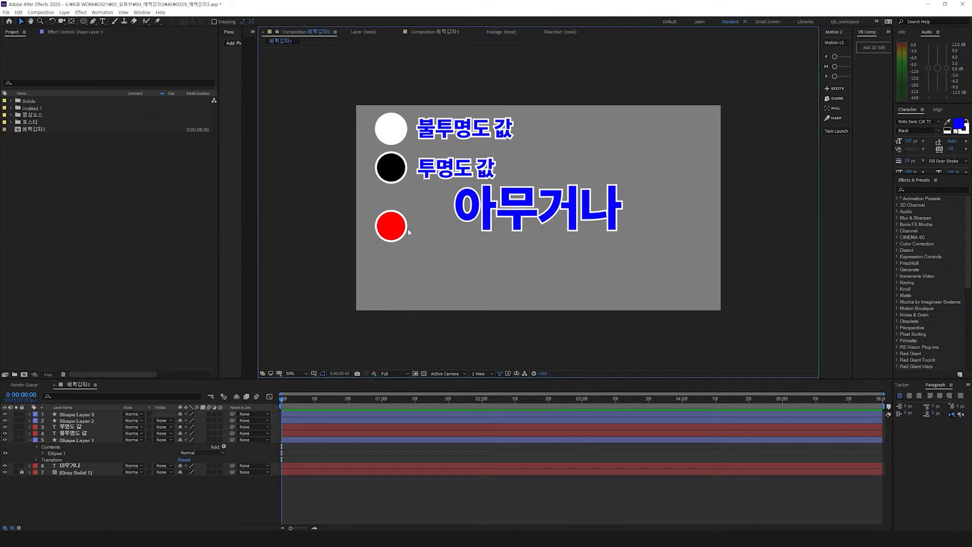
{"action": "left_click", "coordinate": [398, 226]}
{"action": "key", "text": "Delete"}
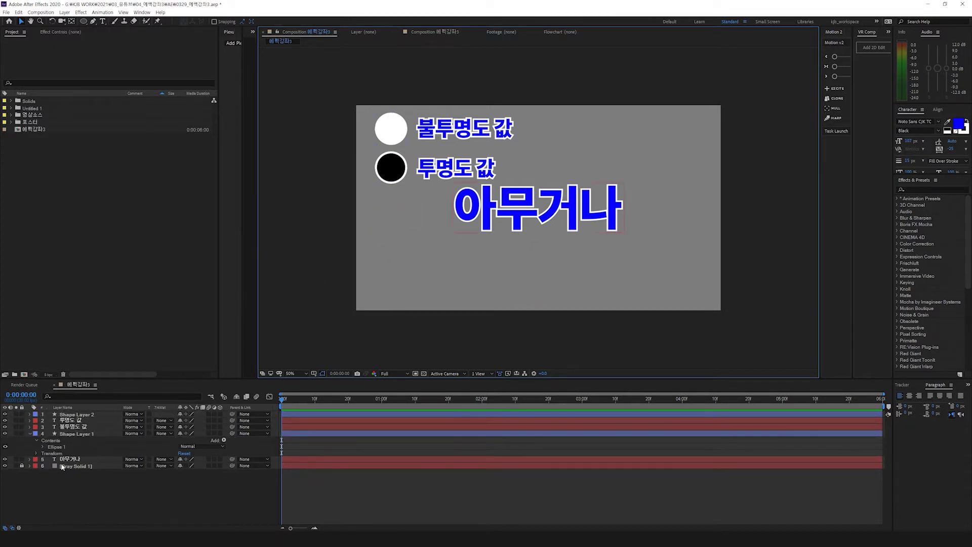
Step: Pre-compose the black circle and the two small text labels, keeping the default composition name
{"action": "left_click", "coordinate": [74, 414]}
{"action": "left_click", "coordinate": [74, 427], "text": "shift"}
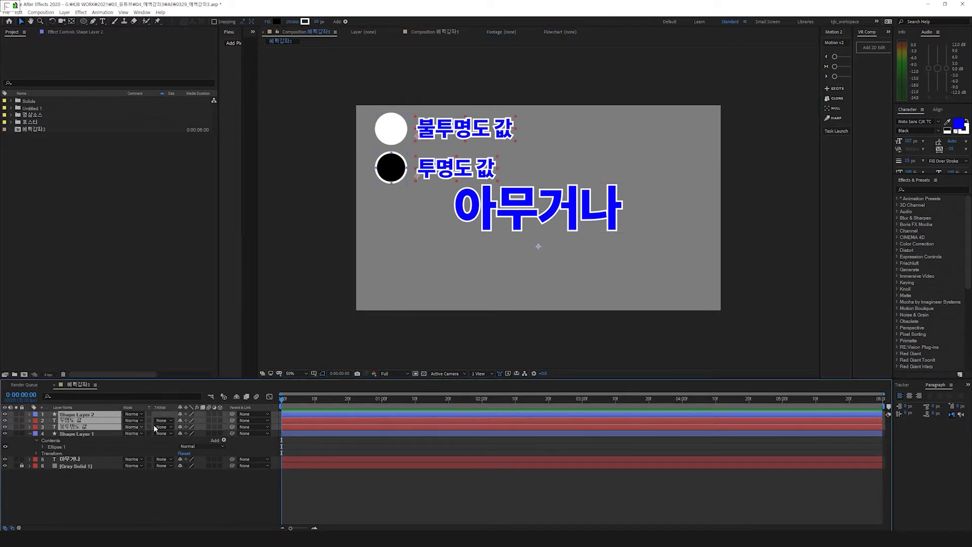
{"action": "key", "text": "ctrl+shift+c"}
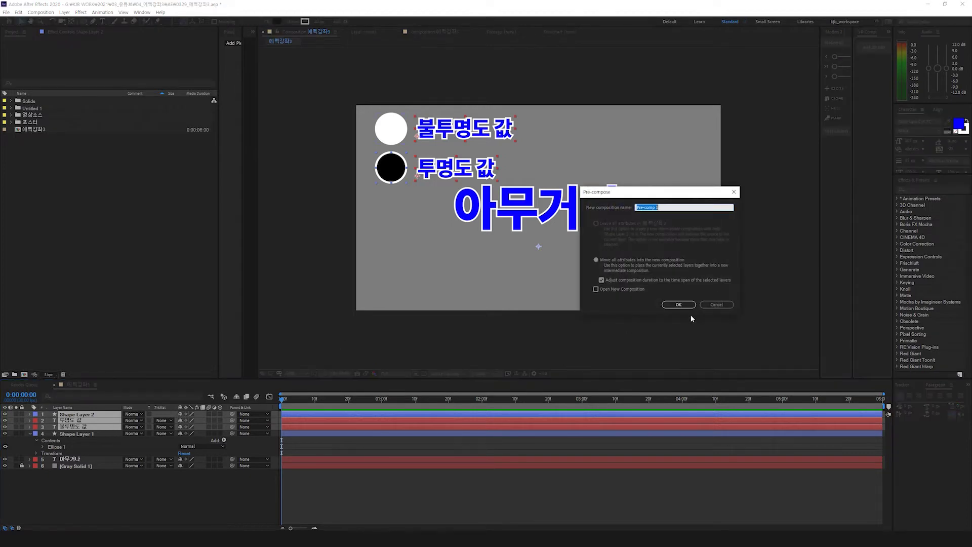
{"action": "left_click", "coordinate": [678, 305]}
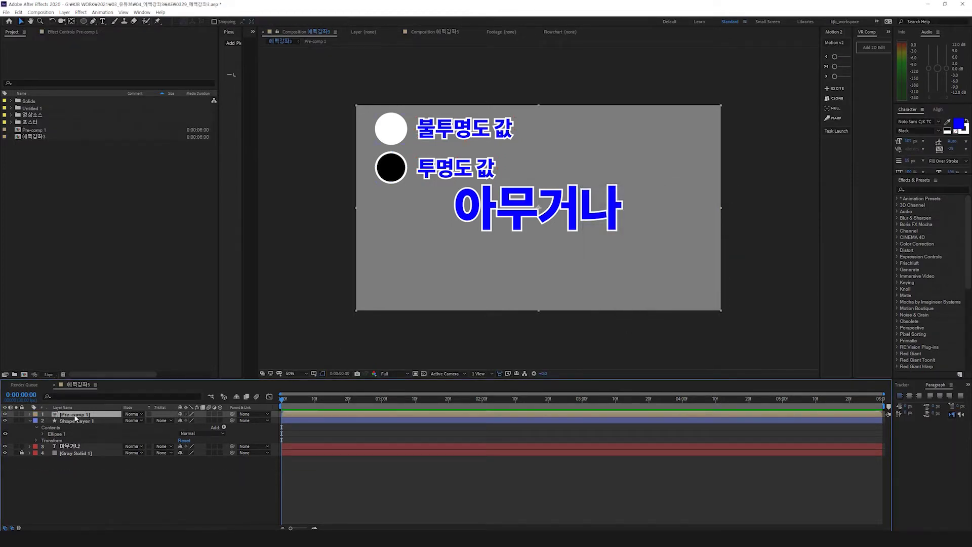
Step: Open the new pre-composition, return to the main composition and undo the pre-composing
{"action": "double_click", "coordinate": [74, 414]}
{"action": "left_click", "coordinate": [280, 41]}
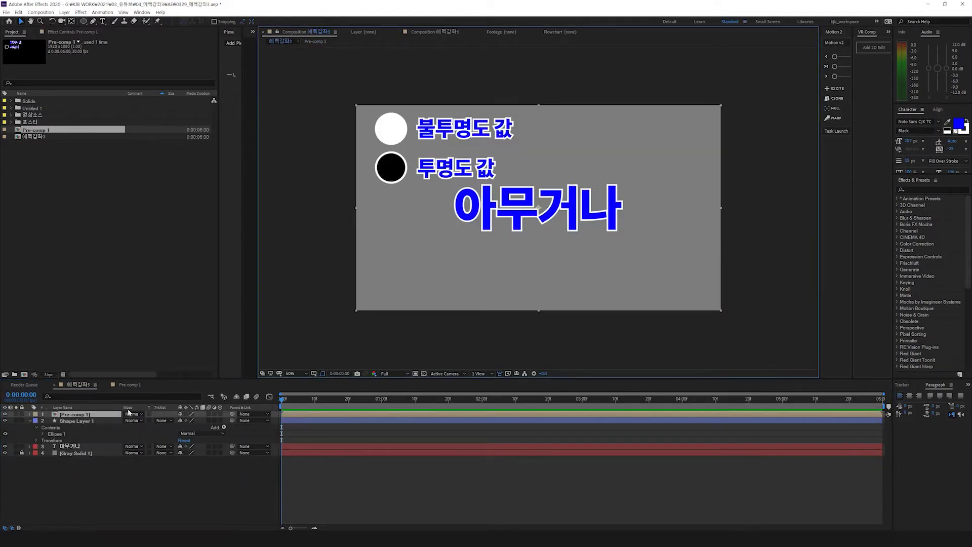
{"action": "left_click", "coordinate": [71, 415]}
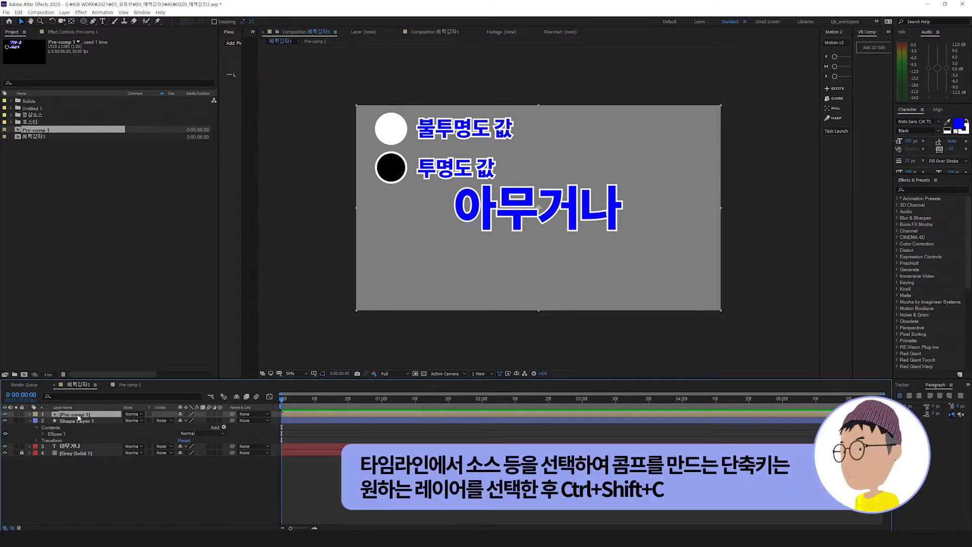
{"action": "key", "text": "ctrl+z"}
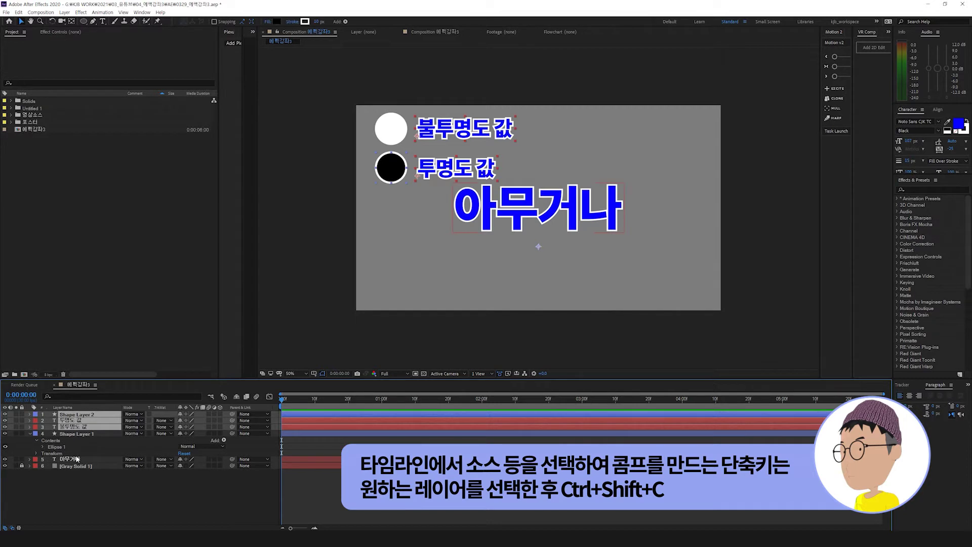
Step: Pre-compose the black circle and both small labels as "보조글", moving all attributes into the new composition
{"action": "key", "text": "ctrl+shift+c"}
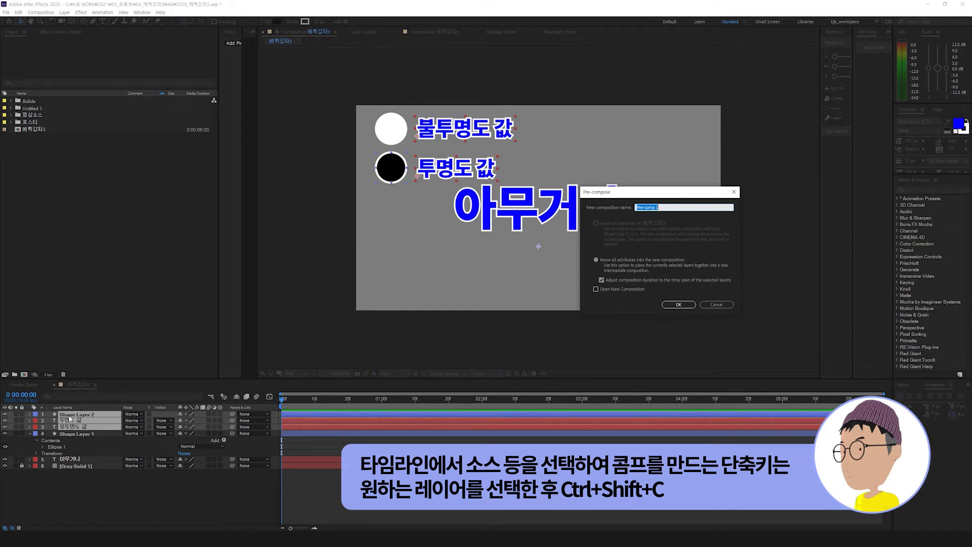
{"action": "left_click", "coordinate": [598, 261]}
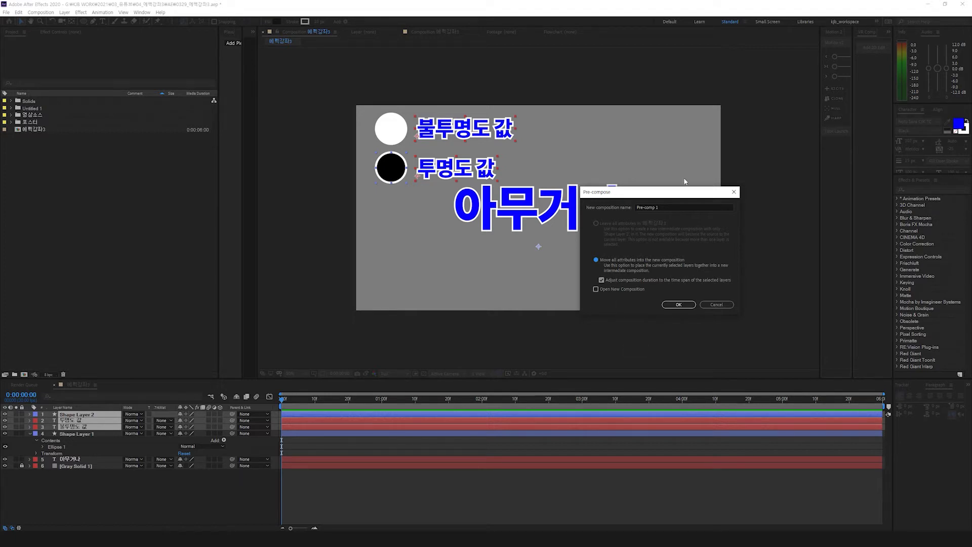
{"action": "left_click", "coordinate": [665, 207]}
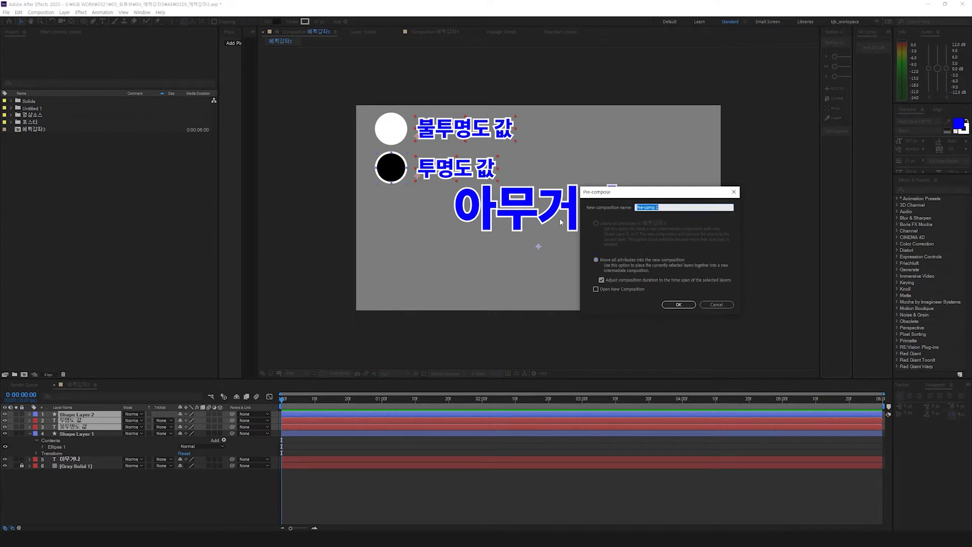
{"action": "type", "text": "보조글"}
{"action": "key", "text": "Return"}
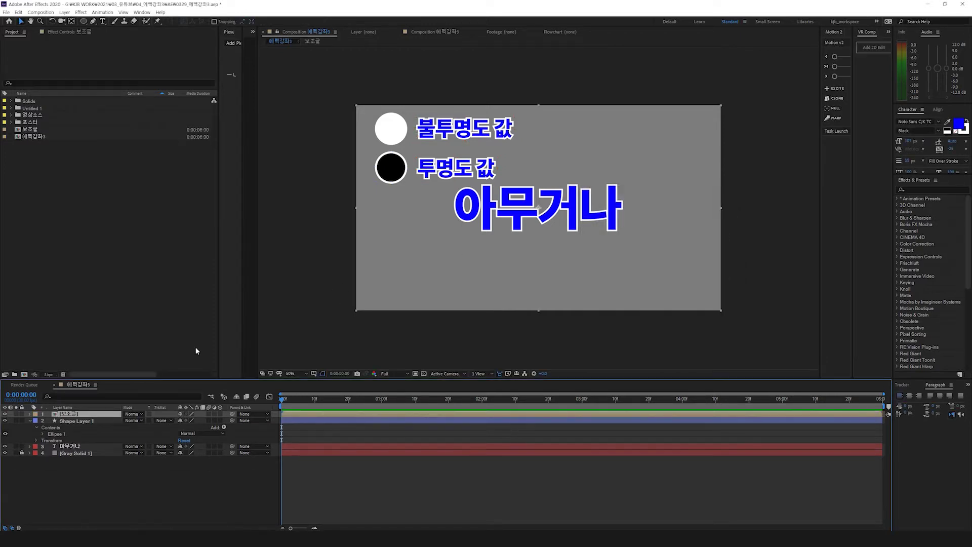
Step: Open the 보조글 composition and show its transparency grid
{"action": "double_click", "coordinate": [81, 414]}
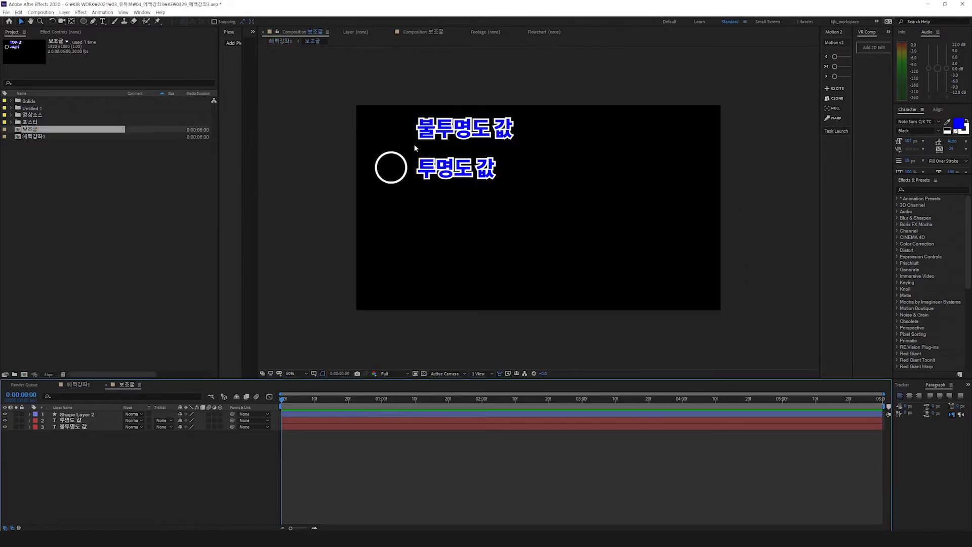
{"action": "left_click", "coordinate": [424, 374]}
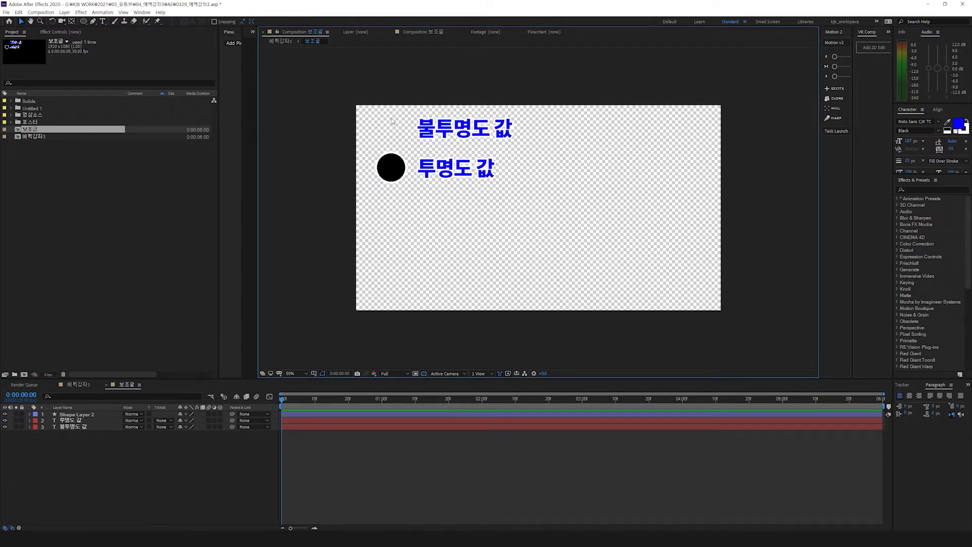
Step: Remove Shape Layer 1 from the main composition and open the 보조글 composition
{"action": "left_click", "coordinate": [280, 40]}
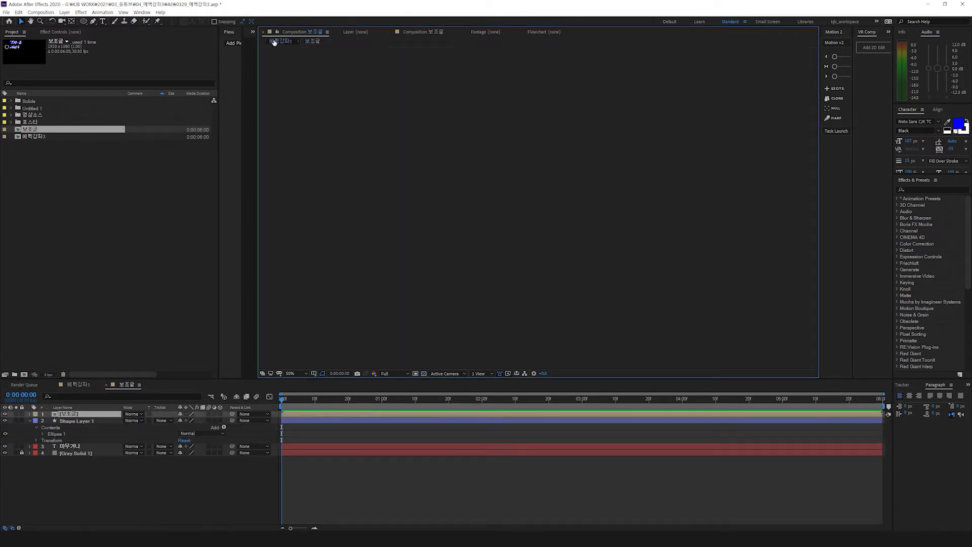
{"action": "key", "text": "Delete"}
{"action": "double_click", "coordinate": [70, 414]}
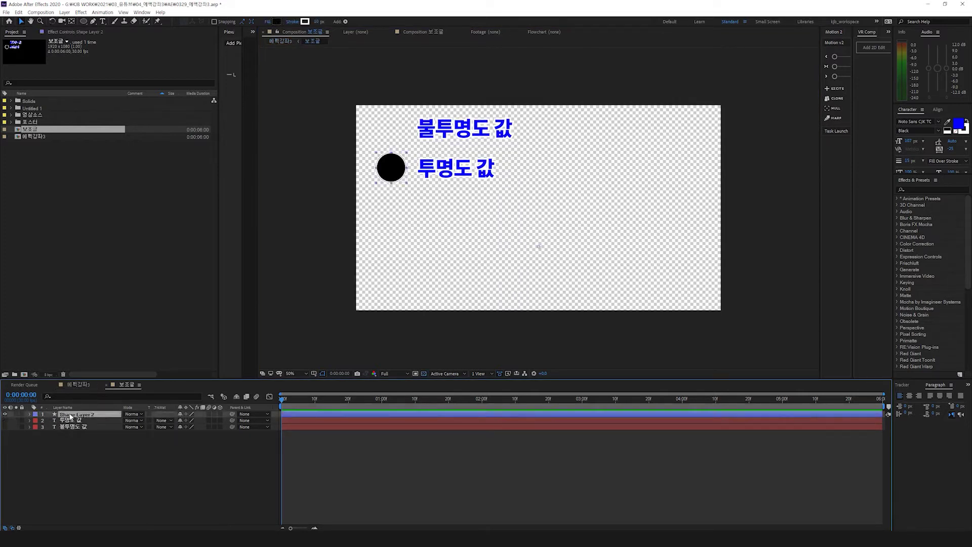
Step: Undo the white fill on the circle beside the 투명도 값 label
{"action": "key", "text": "ctrl+shift+v"}
{"action": "key", "text": "ctrl+z"}
{"action": "key", "text": "ctrl+z"}
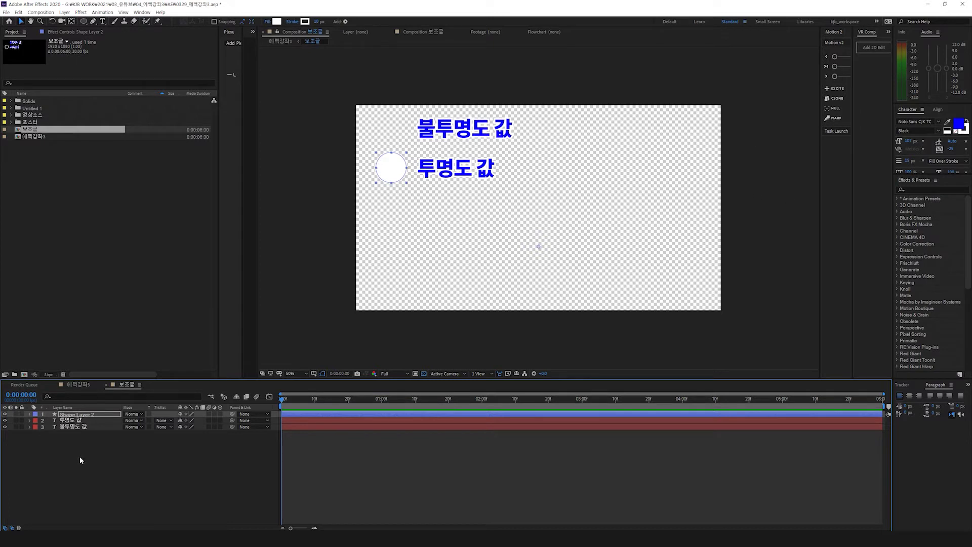
{"action": "key", "text": "ctrl+z"}
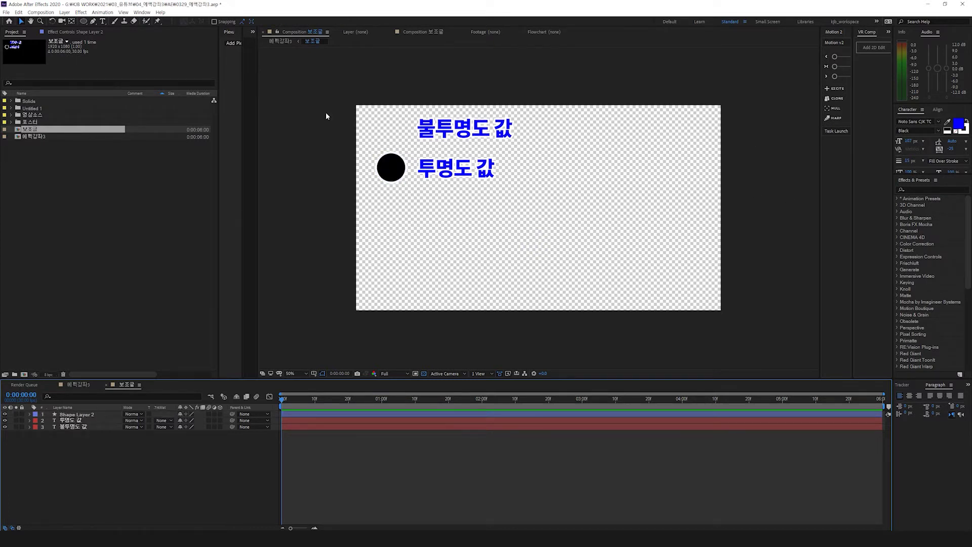
Step: Paste Shape Layer 1 above the other layers in the 보조글 composition and turn off the transparency grid
{"action": "left_click", "coordinate": [281, 41]}
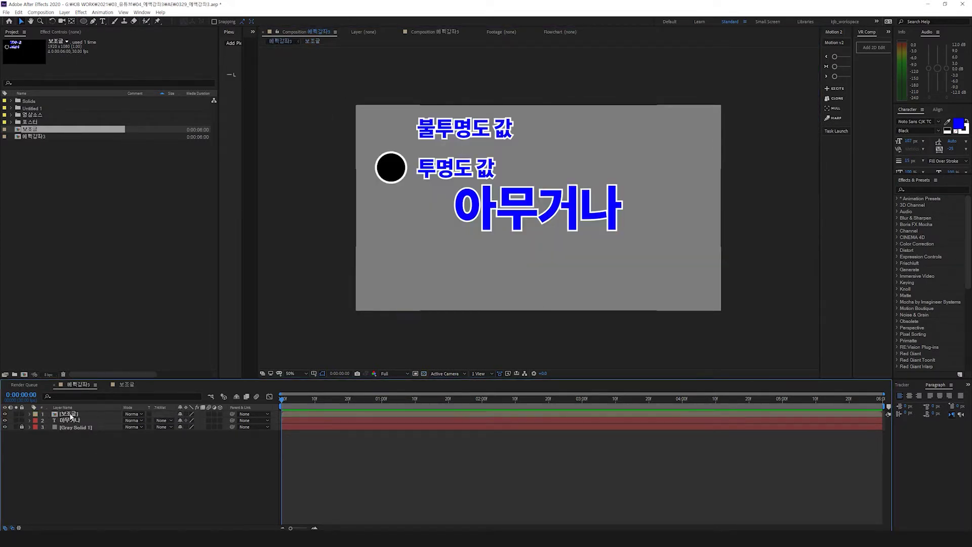
{"action": "double_click", "coordinate": [70, 414]}
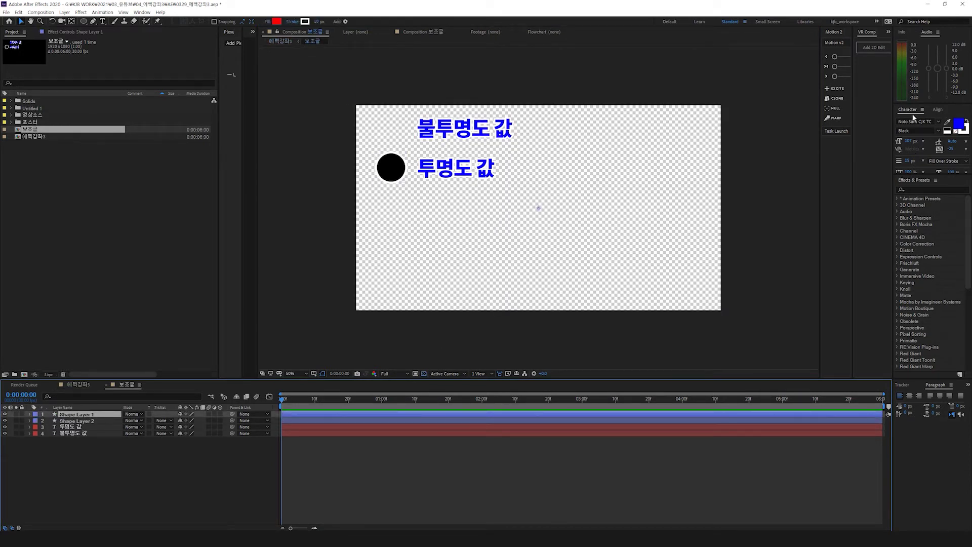
{"action": "left_click", "coordinate": [938, 110]}
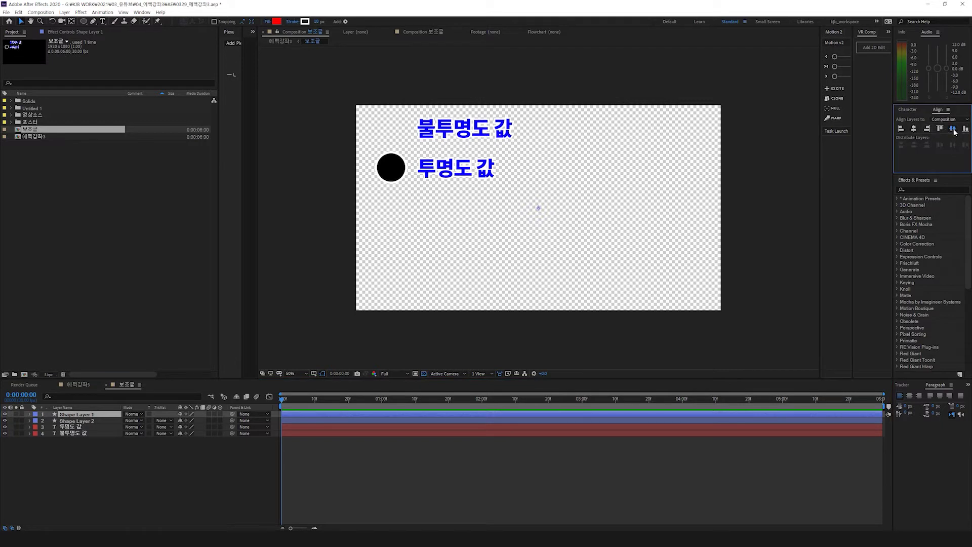
{"action": "left_click", "coordinate": [423, 374]}
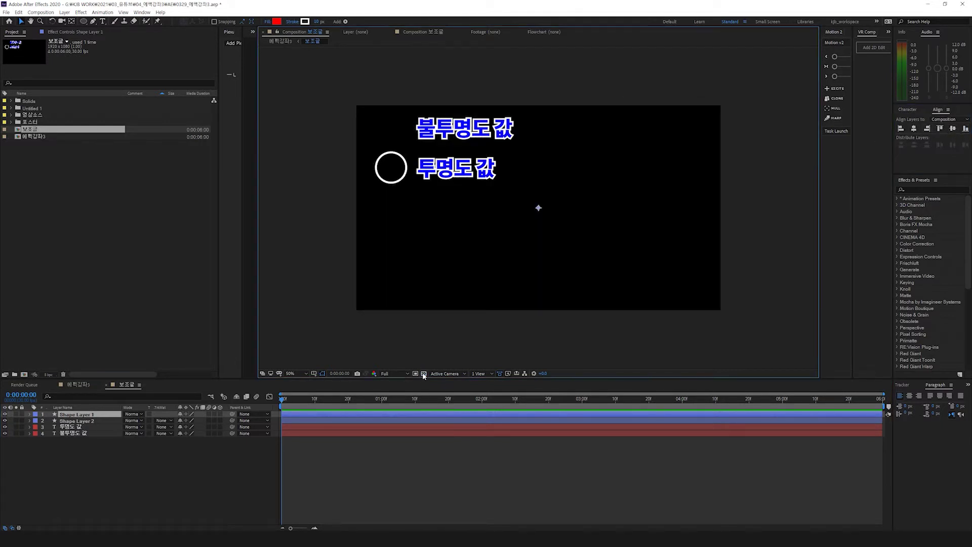
Step: Solo Shape Layer 1 in 보조글 to inspect it, check the main composition and turn the solo off
{"action": "left_click", "coordinate": [16, 414]}
{"action": "scroll", "coordinate": [572, 228], "scroll_direction": "down", "scroll_amount": 2}
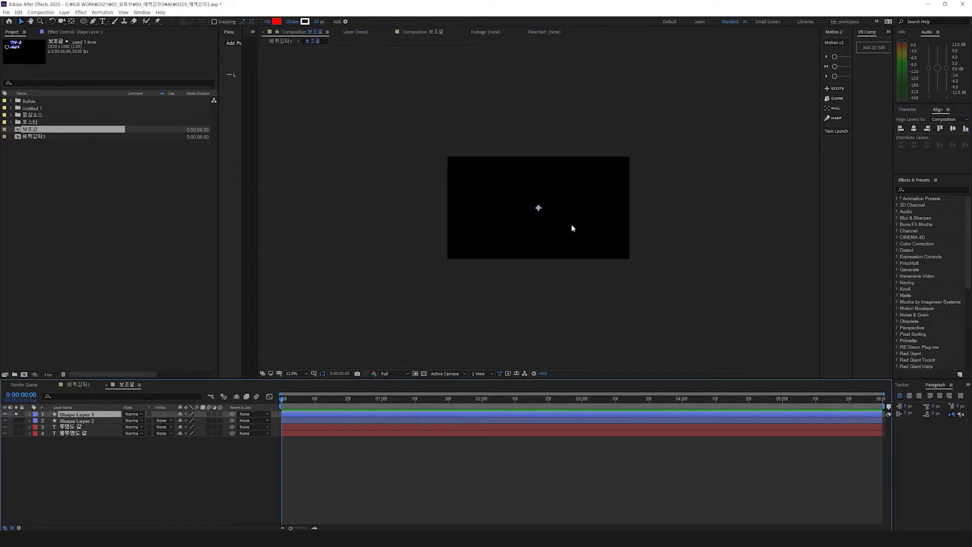
{"action": "scroll", "coordinate": [571, 224], "scroll_direction": "down", "scroll_amount": 1}
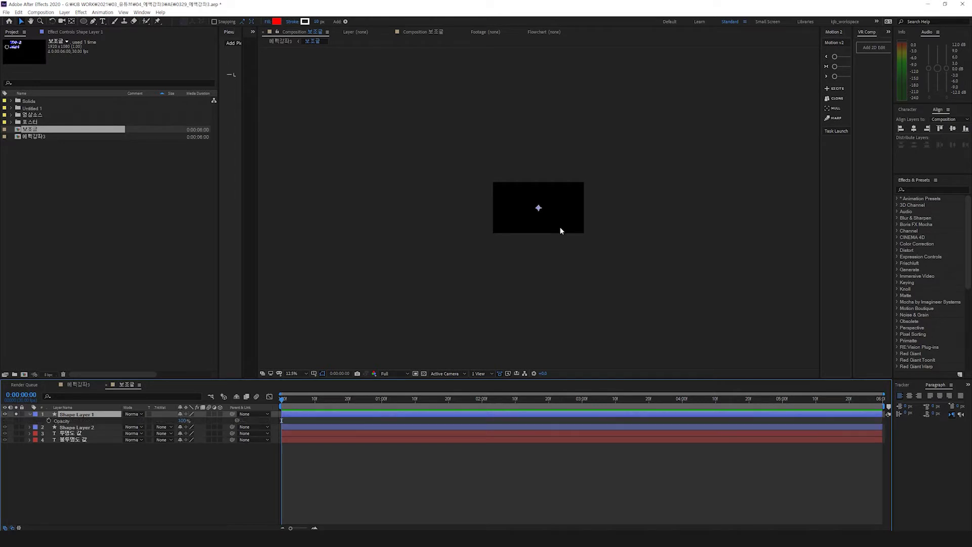
{"action": "left_click", "coordinate": [283, 41]}
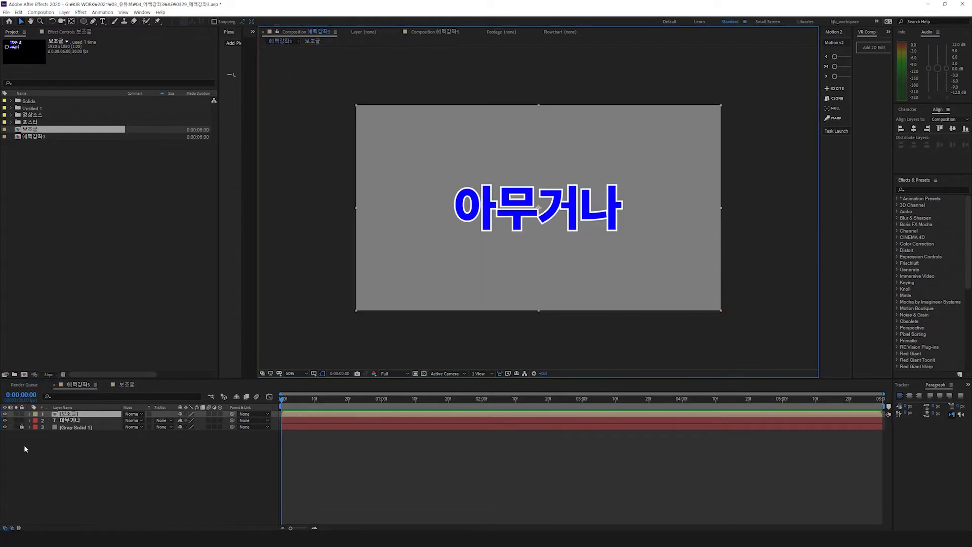
{"action": "double_click", "coordinate": [68, 413]}
{"action": "left_click", "coordinate": [16, 414]}
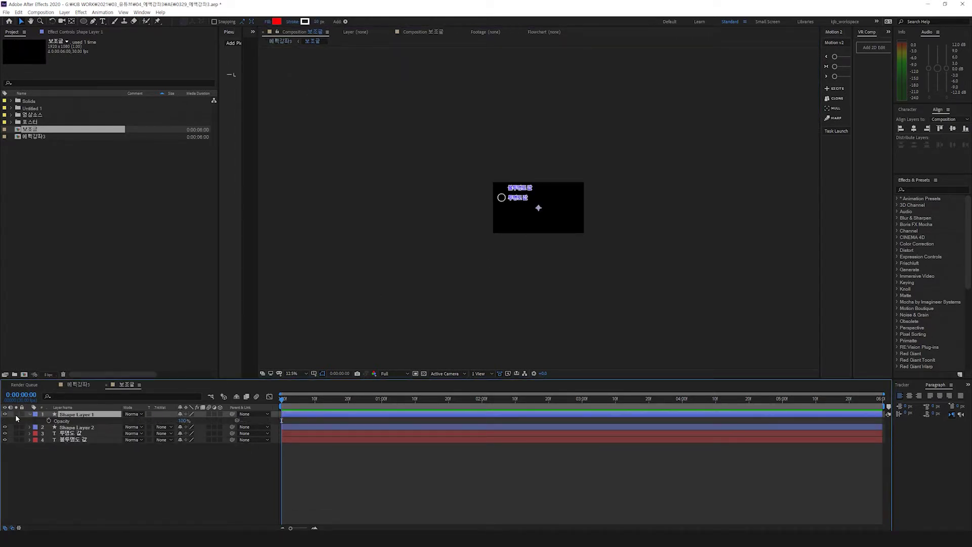
{"action": "left_click", "coordinate": [40, 478]}
Step: Delete Shape Layer 1 from the 보조글 composition
{"action": "left_click", "coordinate": [70, 414]}
{"action": "scroll", "coordinate": [555, 218], "scroll_direction": "up", "scroll_amount": 1}
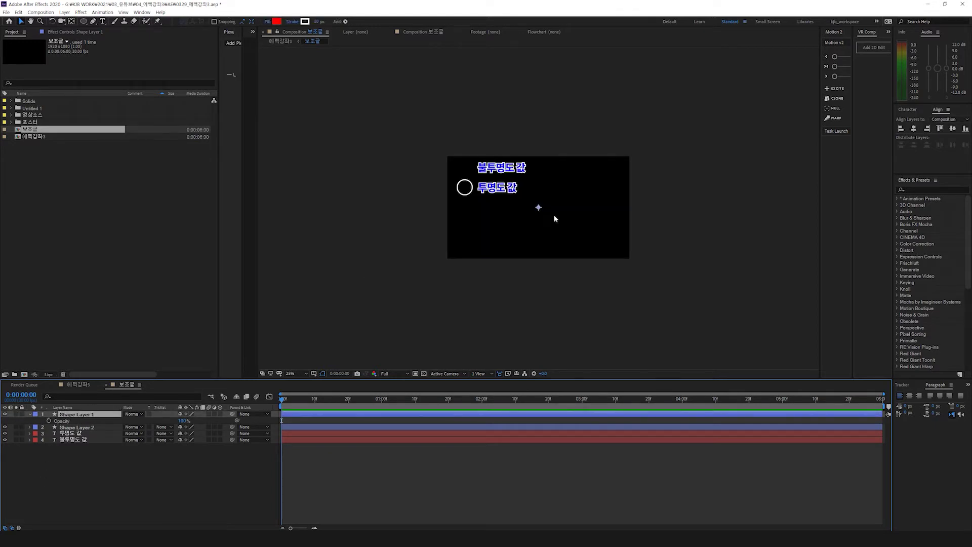
{"action": "key", "text": "s"}
{"action": "left_click_drag", "start_coordinate": [539, 208], "coordinate": [509, 238]}
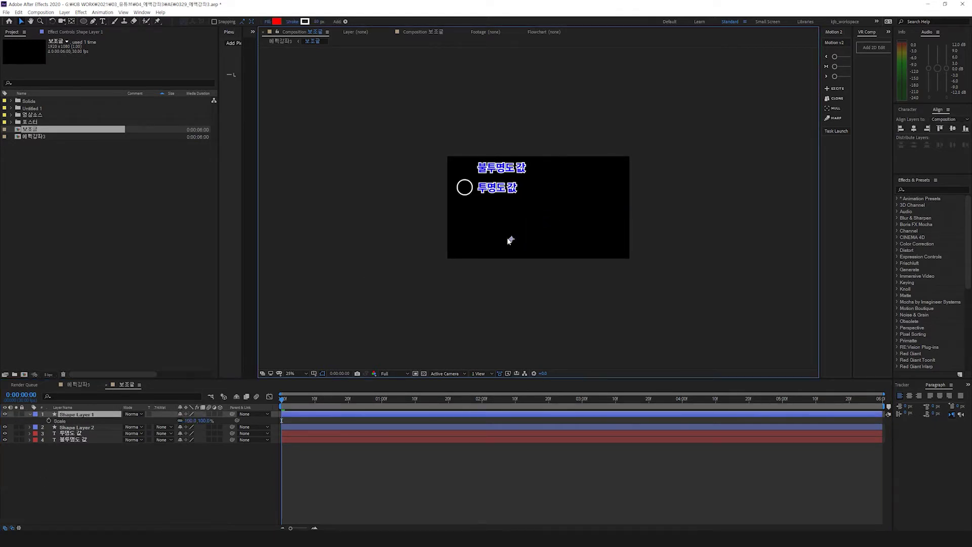
{"action": "key", "text": "Delete"}
Step: Duplicate the black circle, place the copy beside the 불투명도 값 label and fill it with white
{"action": "left_click", "coordinate": [72, 415]}
{"action": "key", "text": "ctrl+d"}
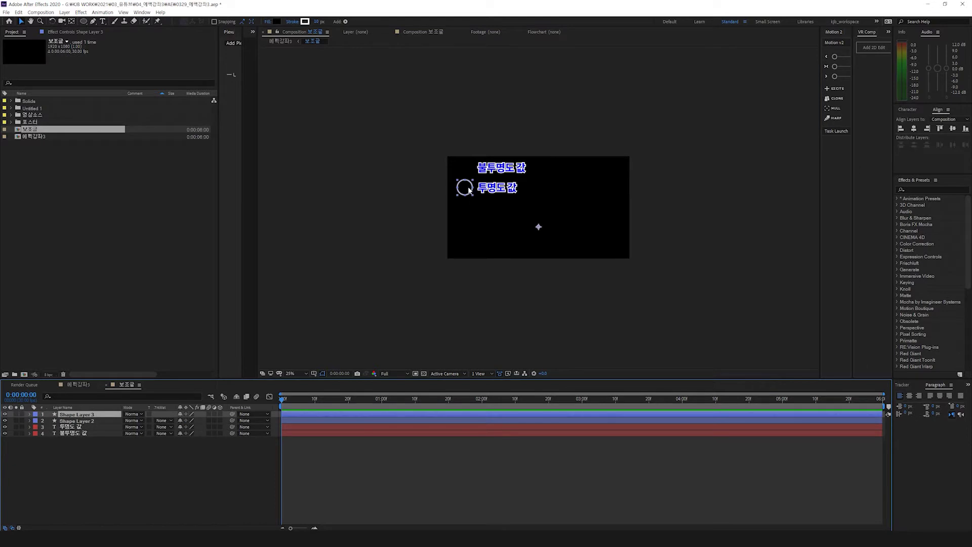
{"action": "left_click_drag", "start_coordinate": [468, 188], "coordinate": [468, 169]}
{"action": "left_click", "coordinate": [276, 22]}
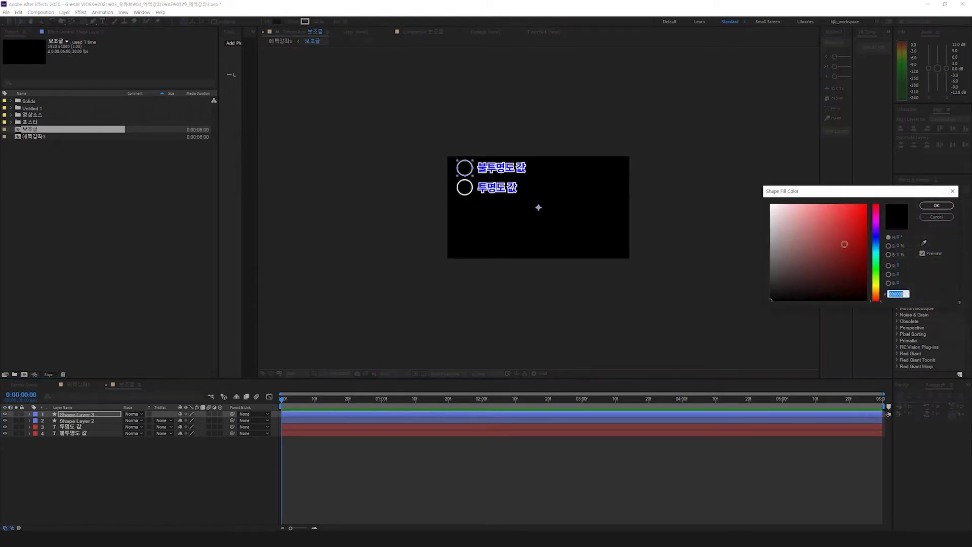
{"action": "left_click_drag", "start_coordinate": [844, 243], "coordinate": [605, 117]}
{"action": "left_click", "coordinate": [938, 206]}
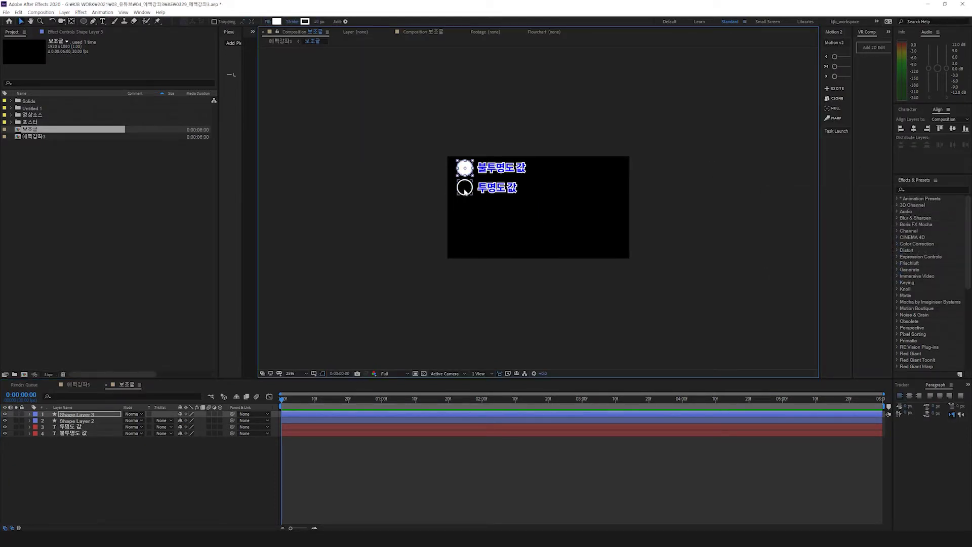
Step: Move both circles together with their labels to the upper-right area of the frame
{"action": "left_click", "coordinate": [503, 170], "text": "shift"}
{"action": "left_click_drag", "start_coordinate": [503, 171], "coordinate": [599, 171]}
{"action": "left_click", "coordinate": [495, 189]}
{"action": "left_click", "coordinate": [470, 191], "text": "shift"}
{"action": "left_click_drag", "start_coordinate": [501, 193], "coordinate": [597, 190]}
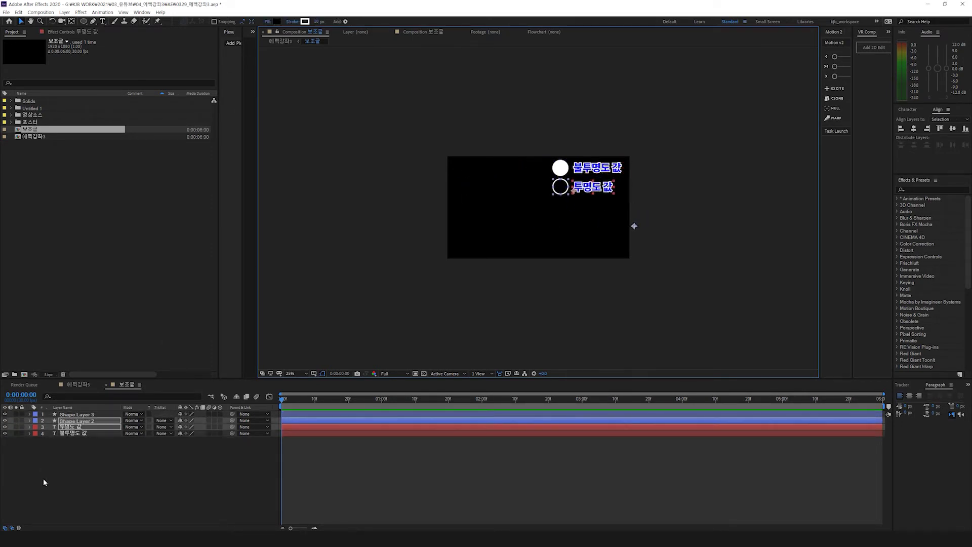
Step: Add a null object and place it above all other layers in the 보조글 composition
{"action": "right_click", "coordinate": [62, 484]}
{"action": "mouse_move", "coordinate": [89, 394]}
{"action": "left_click", "coordinate": [185, 439]}
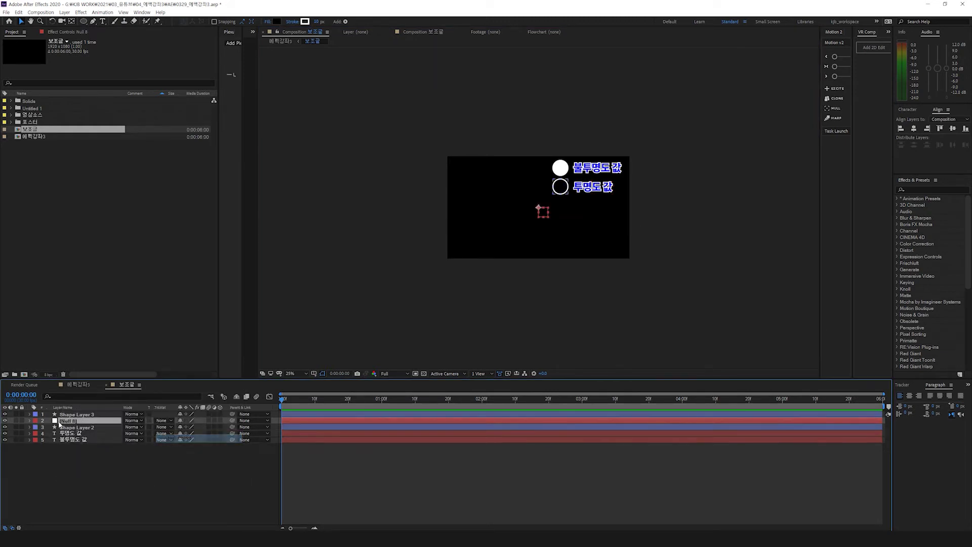
{"action": "left_click_drag", "start_coordinate": [63, 421], "coordinate": [65, 419]}
{"action": "left_click_drag", "start_coordinate": [65, 415], "coordinate": [65, 424]}
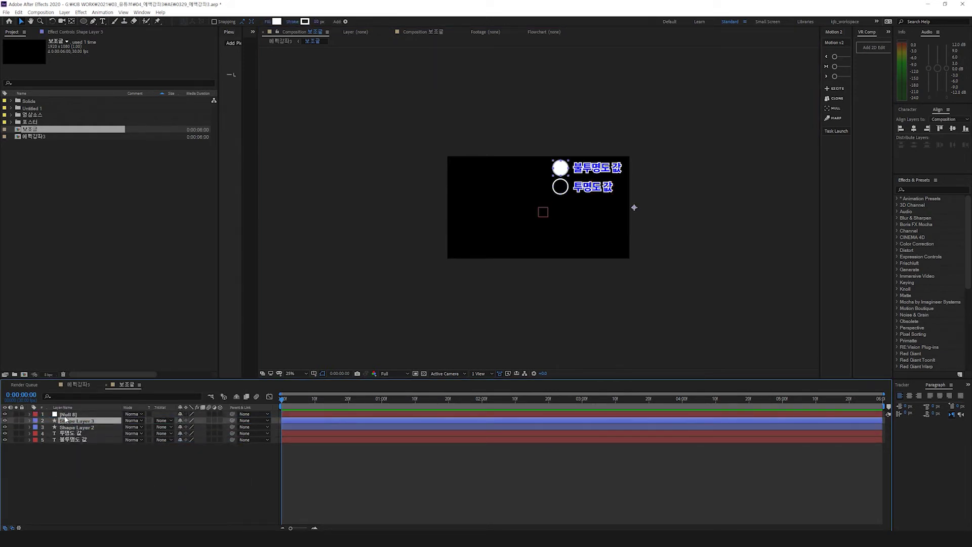
Step: Parent both circles and both labels to the null and scale the null down to 25%
{"action": "key", "text": "ctrl+a"}
{"action": "left_click", "coordinate": [73, 414], "text": "ctrl"}
{"action": "left_click_drag", "start_coordinate": [232, 421], "coordinate": [76, 414]}
{"action": "left_click", "coordinate": [75, 414]}
{"action": "key", "text": "s"}
{"action": "left_click_drag", "start_coordinate": [215, 421], "coordinate": [177, 424]}
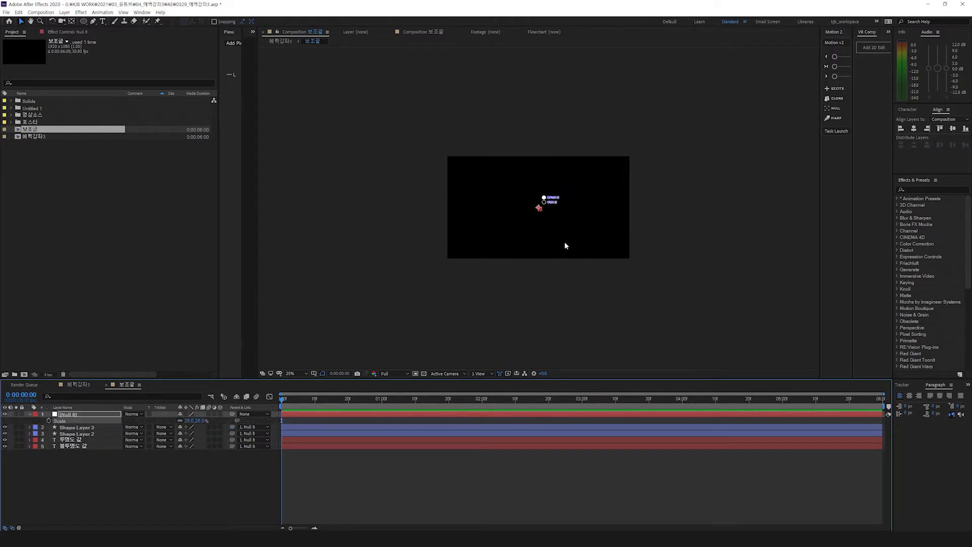
Step: Enlarge the null slightly and move it so the labelled circles sit near the frame's upper-right corner
{"action": "scroll", "coordinate": [566, 245], "scroll_direction": "up", "scroll_amount": 3}
{"action": "left_click_drag", "start_coordinate": [543, 213], "coordinate": [674, 132]}
{"action": "scroll", "coordinate": [681, 151], "scroll_direction": "down", "scroll_amount": 3}
{"action": "left_click", "coordinate": [584, 182]}
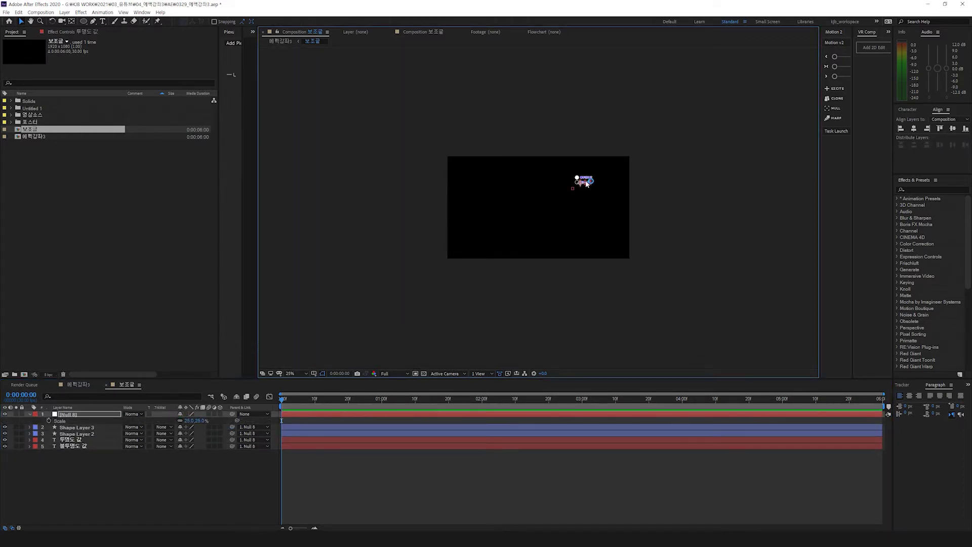
{"action": "scroll", "coordinate": [594, 224], "scroll_direction": "up", "scroll_amount": 2}
{"action": "key", "text": "s"}
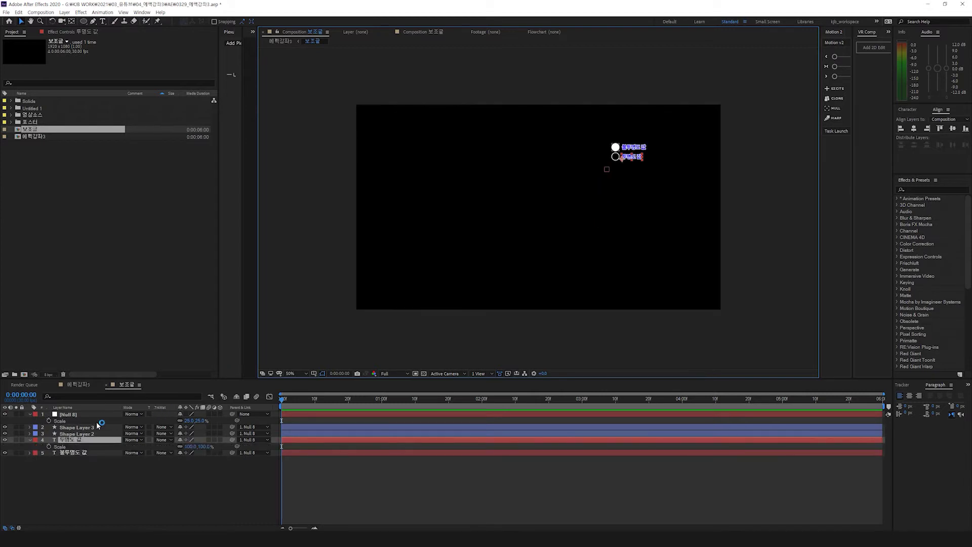
{"action": "left_click", "coordinate": [87, 415]}
{"action": "left_click_drag", "start_coordinate": [189, 421], "coordinate": [194, 421]}
{"action": "left_click_drag", "start_coordinate": [634, 172], "coordinate": [672, 153]}
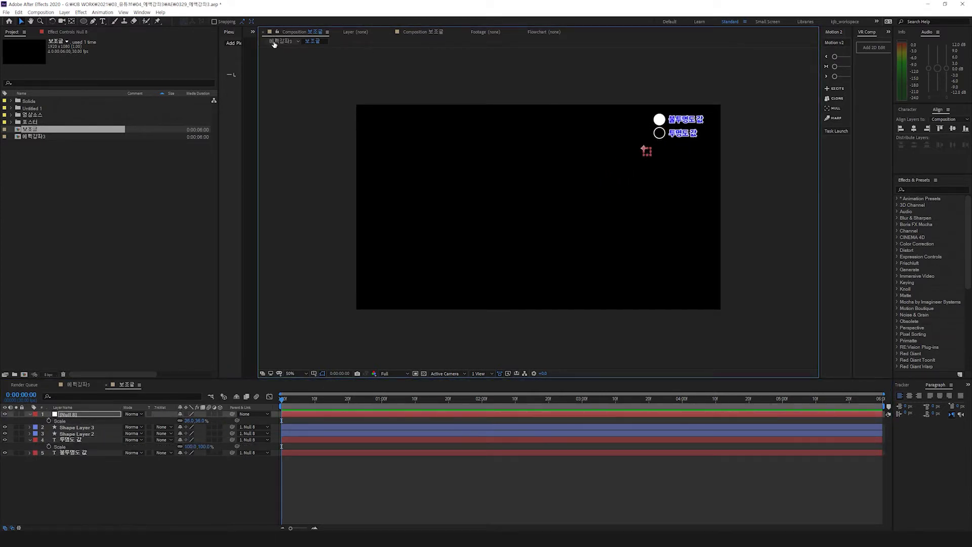
Step: Lock the 보조글 layer in the main composition and add the Lock, Stock poster image below the 아무거나 text
{"action": "left_click", "coordinate": [276, 41]}
{"action": "left_click", "coordinate": [22, 414]}
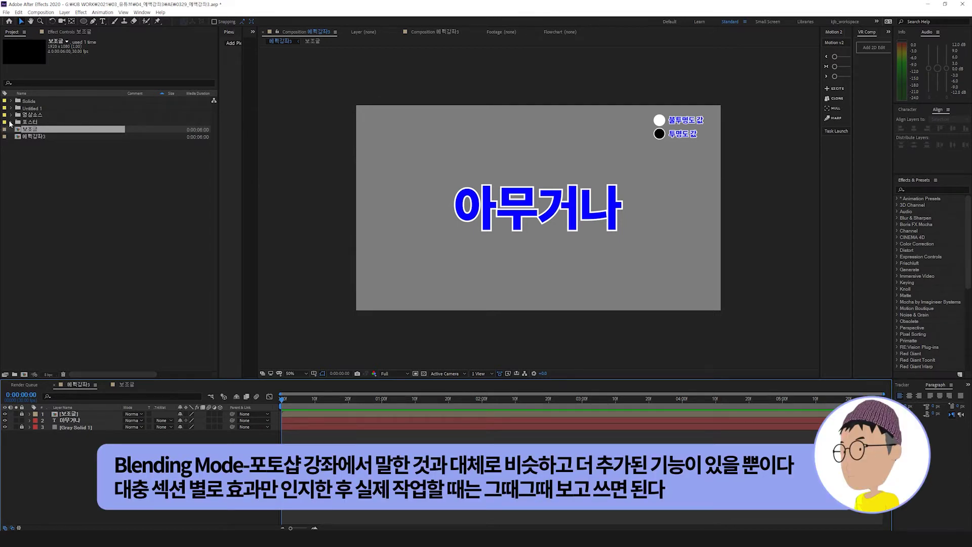
{"action": "left_click", "coordinate": [11, 122]}
{"action": "left_click_drag", "start_coordinate": [57, 130], "coordinate": [99, 426]}
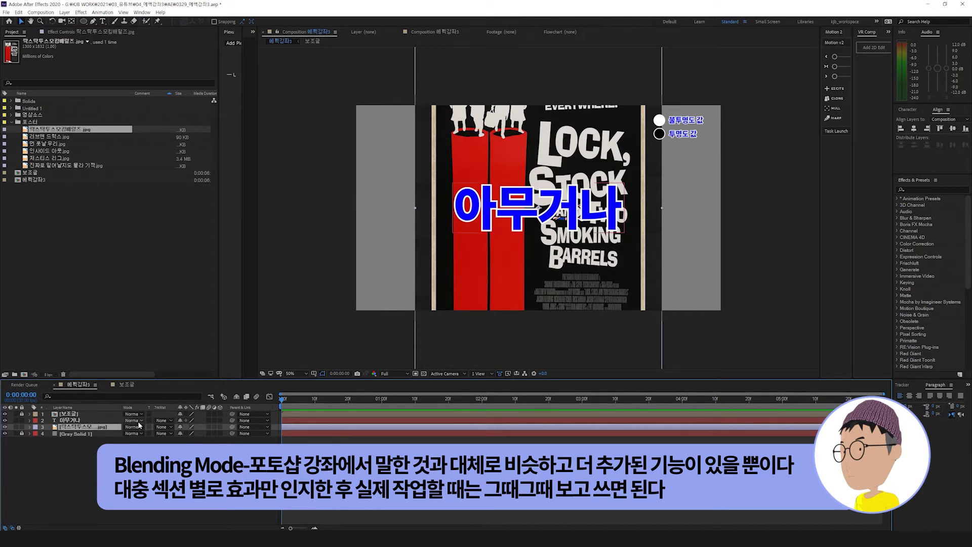
Step: Hide the poster image and the gray solid
{"action": "left_click", "coordinate": [4, 427]}
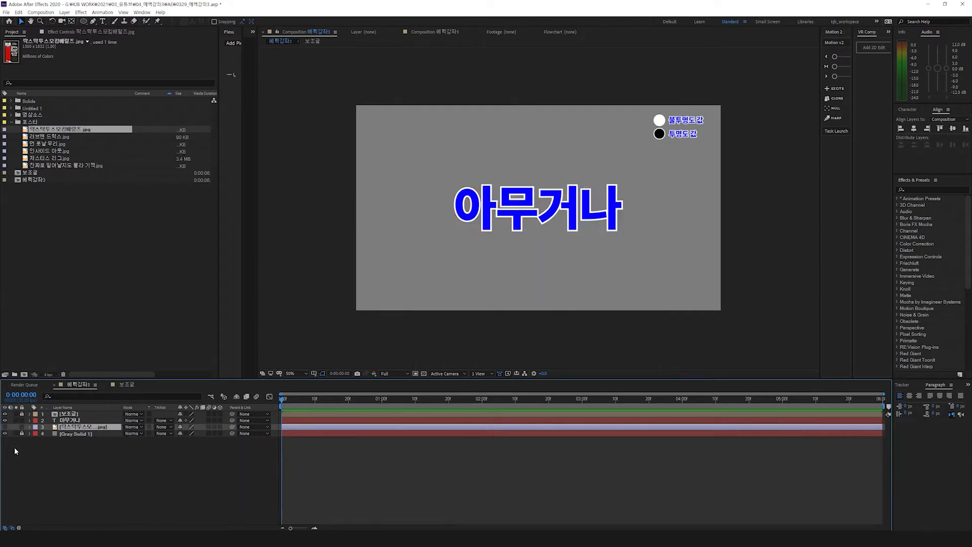
{"action": "left_click", "coordinate": [5, 433]}
Step: Set the 아무거나 text's blending mode to Add and step through the modes that follow it
{"action": "left_click", "coordinate": [81, 421]}
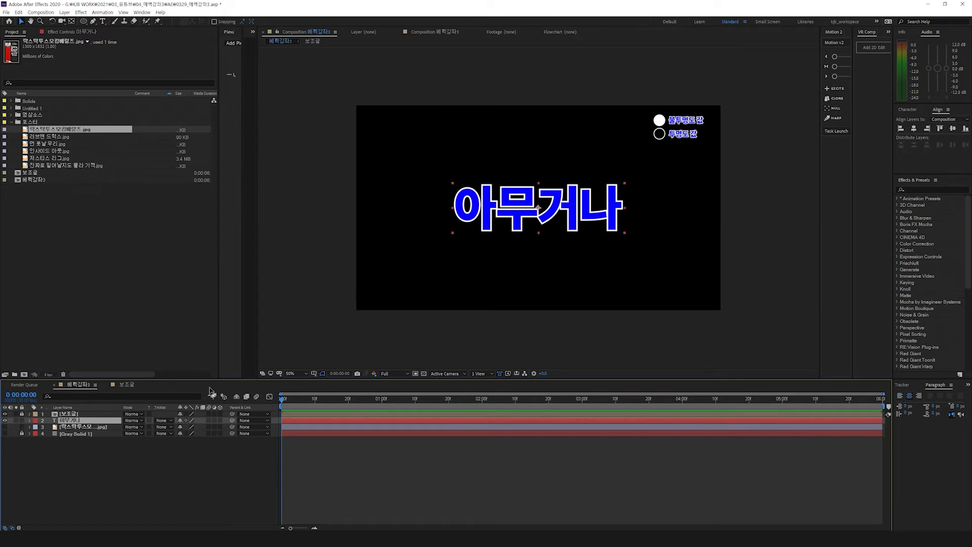
{"action": "left_click", "coordinate": [132, 420]}
{"action": "left_click", "coordinate": [165, 167]}
{"action": "key", "text": "shift+equal"}
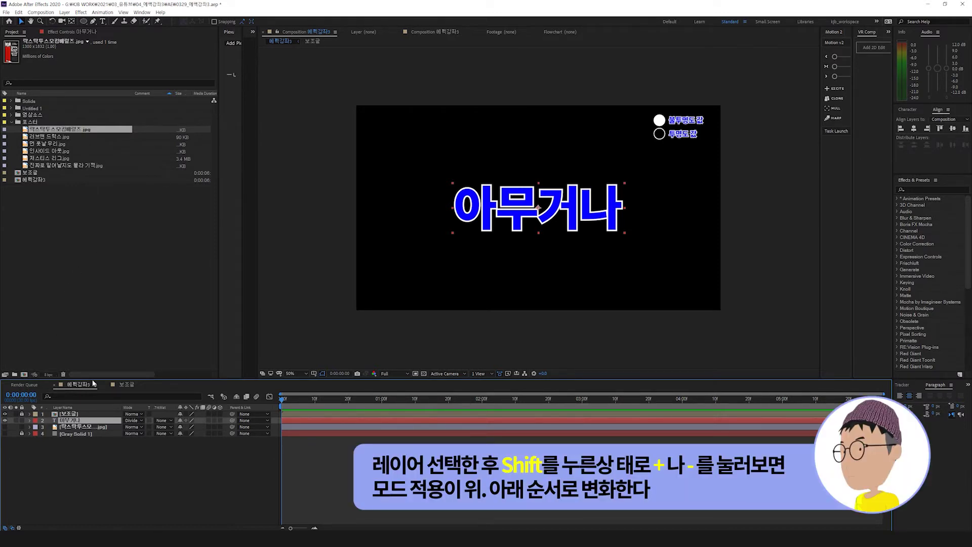
Step: Examine the groups of blending modes available for the 아무거나 text and leave its mode as it is
{"action": "left_click", "coordinate": [80, 437]}
{"action": "left_click", "coordinate": [68, 421]}
{"action": "left_click", "coordinate": [135, 421]}
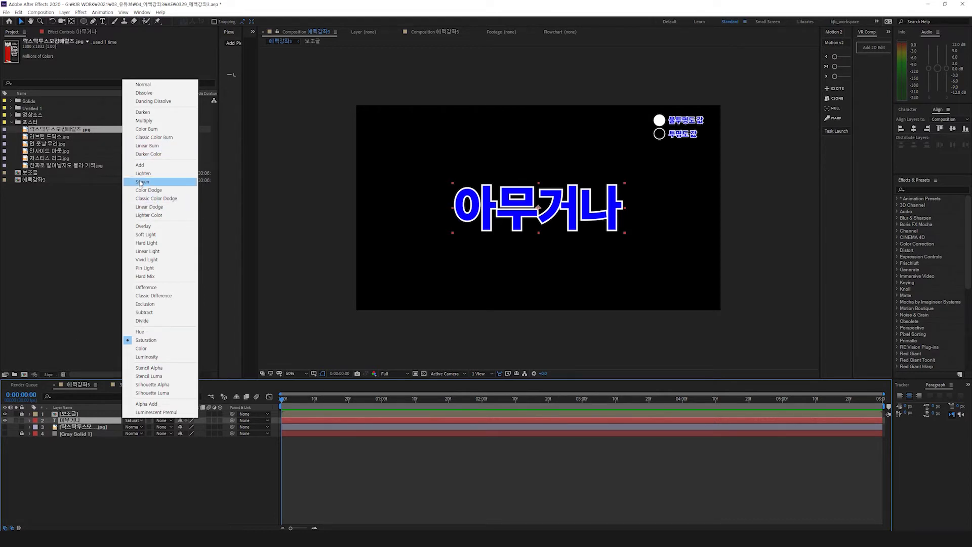
{"action": "left_click", "coordinate": [65, 456]}
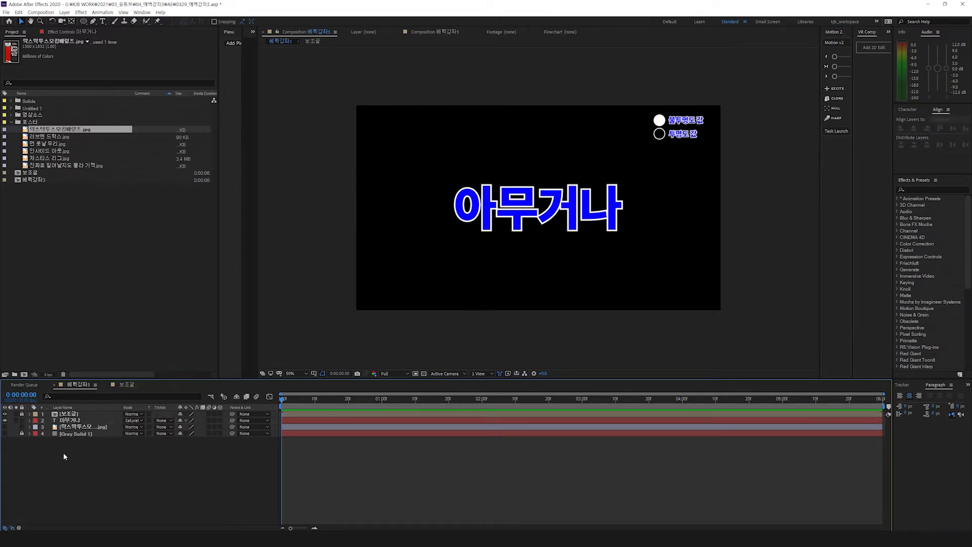
Step: Set the 아무거나 text's blending mode to Darken and compare it with the transparency grid on and off
{"action": "left_click", "coordinate": [67, 421]}
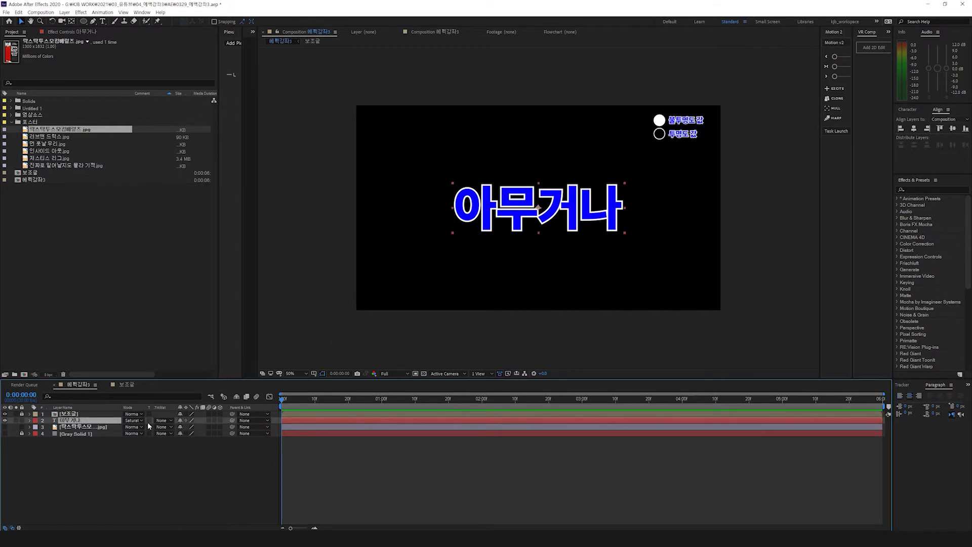
{"action": "left_click", "coordinate": [139, 420]}
{"action": "left_click", "coordinate": [152, 105]}
{"action": "left_click", "coordinate": [424, 374]}
{"action": "left_click", "coordinate": [423, 373]}
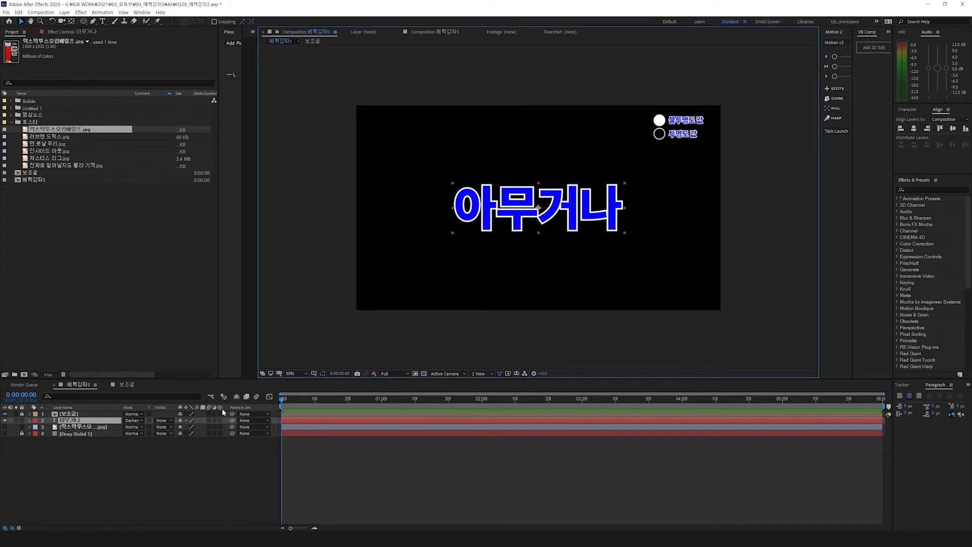
Step: Show the gray solid again and set the 아무거나 text's blending mode to Normal
{"action": "left_click", "coordinate": [5, 433]}
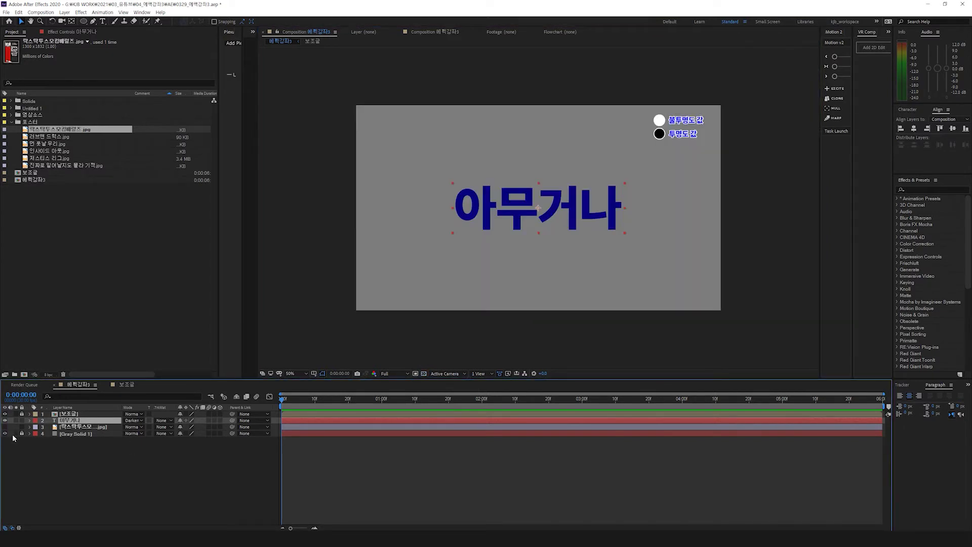
{"action": "left_click", "coordinate": [140, 421]}
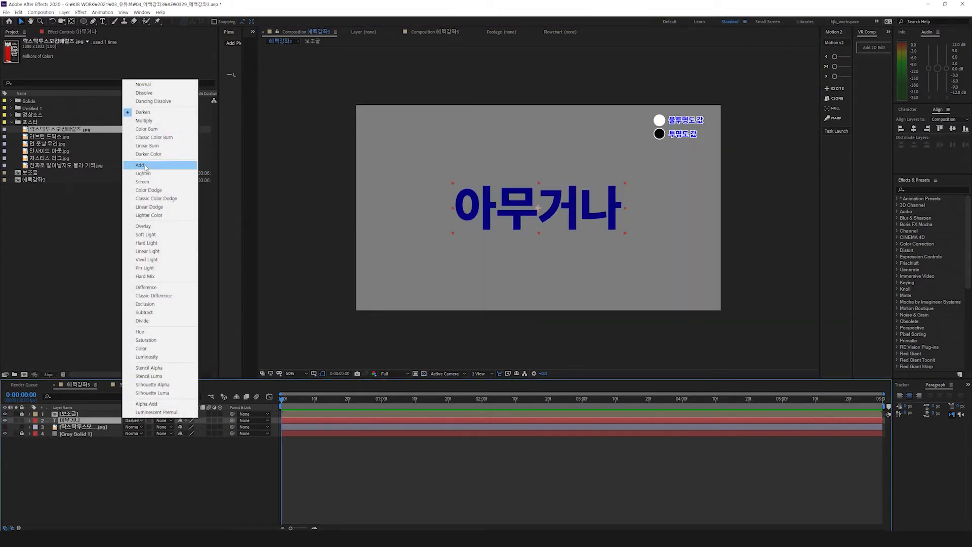
{"action": "left_click", "coordinate": [144, 85]}
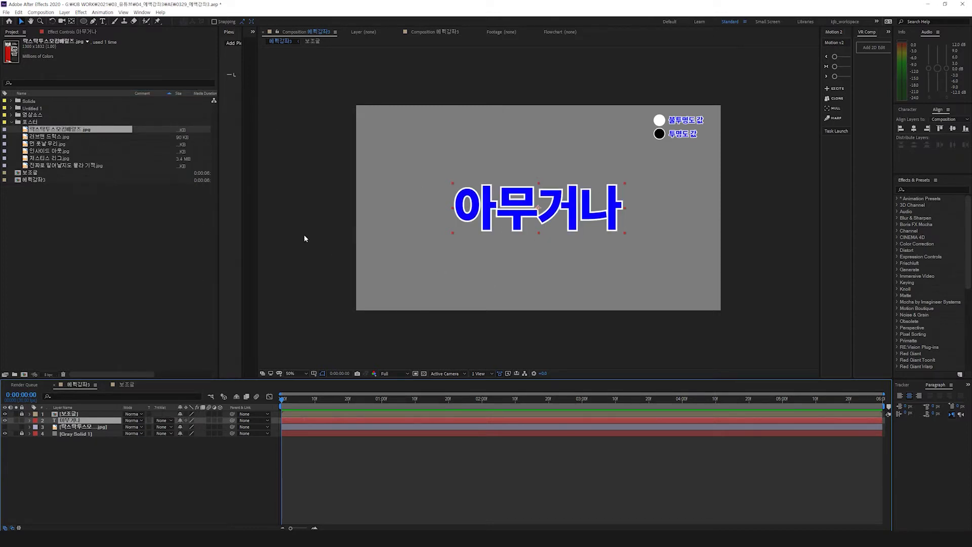
Step: Set the 아무거나 text's blending mode to Add over the gray solid and step forward through the modes up to Subtract
{"action": "left_click", "coordinate": [132, 423]}
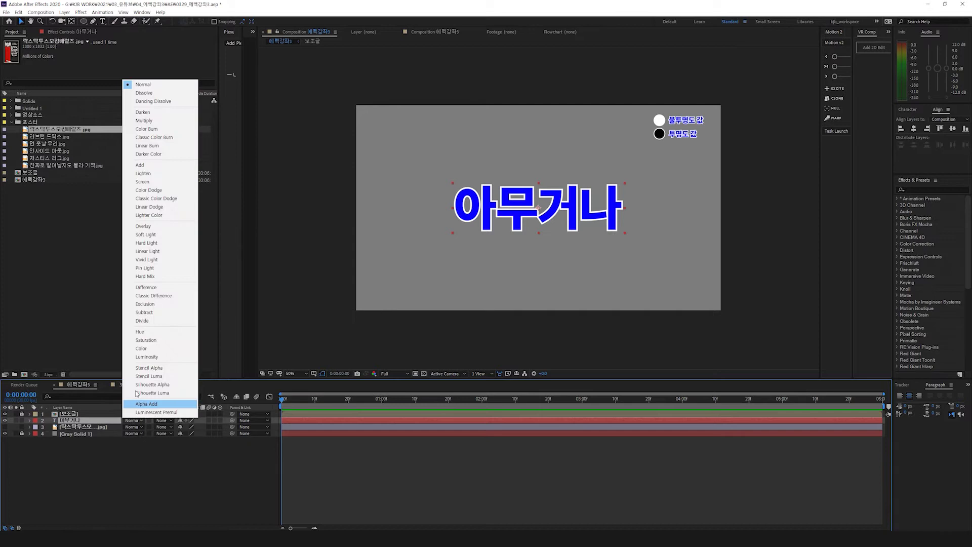
{"action": "left_click", "coordinate": [150, 164]}
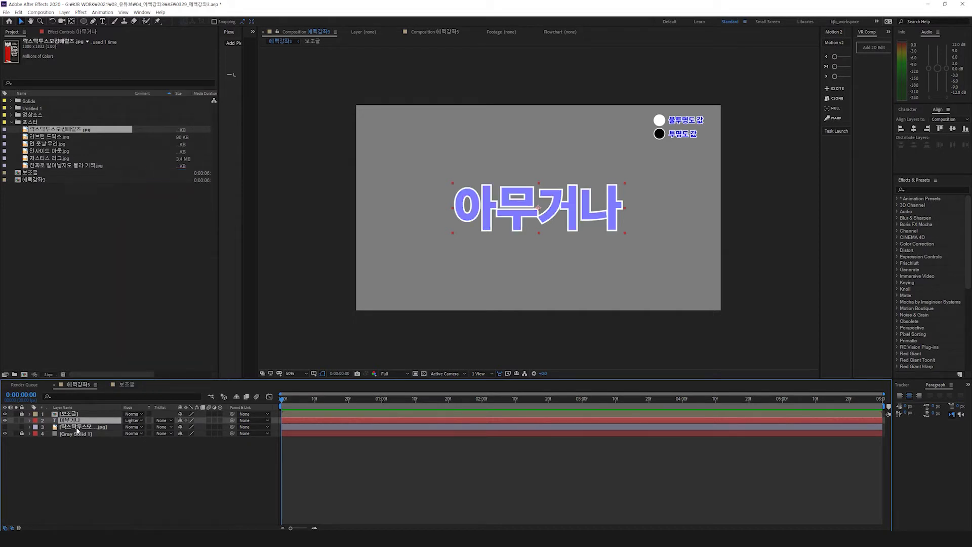
{"action": "key", "text": "shift+equal"}
{"action": "key", "text": "shift+equal"}
{"action": "key", "text": "shift+equal"}
{"action": "key", "text": "shift+equal"}
{"action": "key", "text": "shift+equal"}
{"action": "key", "text": "shift+equal"}
{"action": "key", "text": "shift+equal"}
{"action": "key", "text": "shift+equal"}
{"action": "key", "text": "shift+equal"}
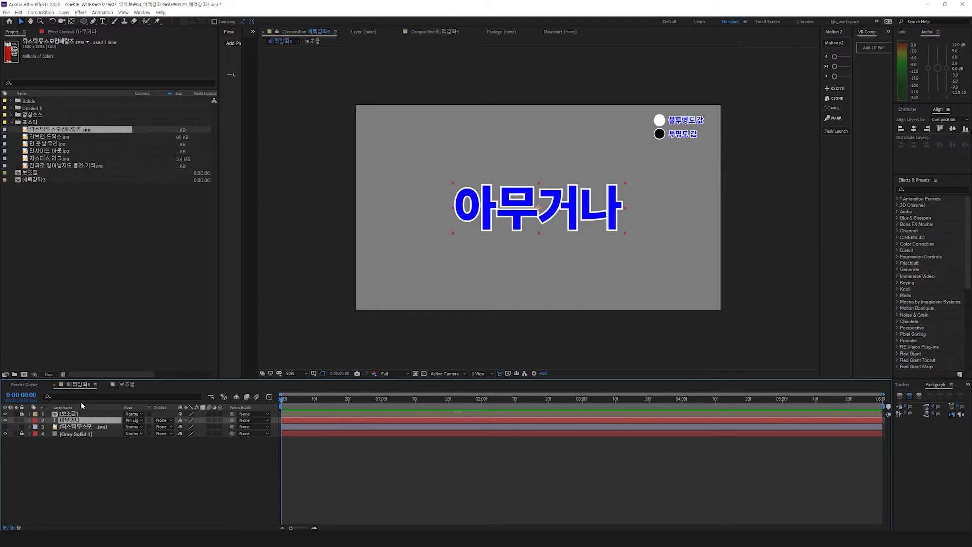
{"action": "key", "text": "shift+equal"}
{"action": "key", "text": "shift+equal"}
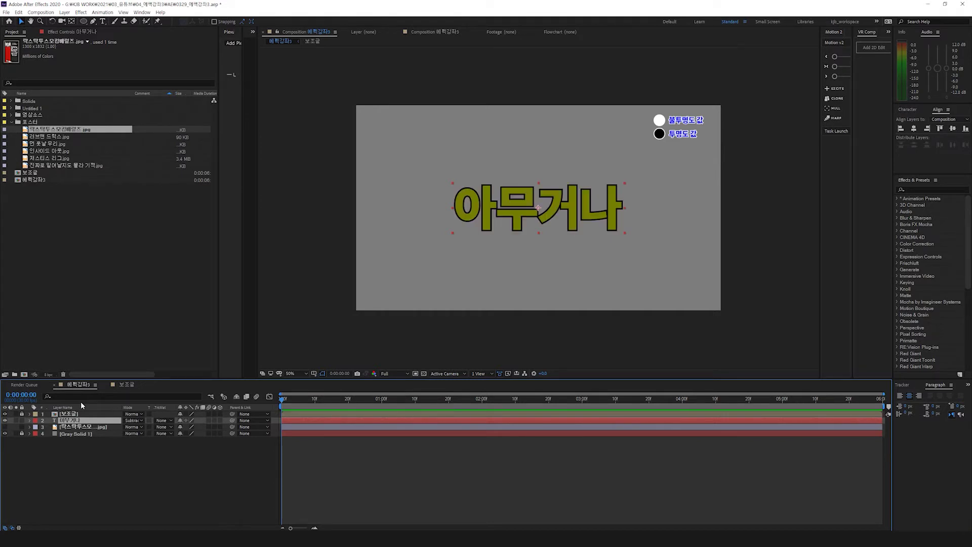
Step: Step the 아무거나 text's blending mode back to Hard Mix and reset it to Normal
{"action": "key", "text": "shift+minus"}
{"action": "key", "text": "shift+minus"}
{"action": "key", "text": "shift+minus"}
{"action": "key", "text": "shift+minus"}
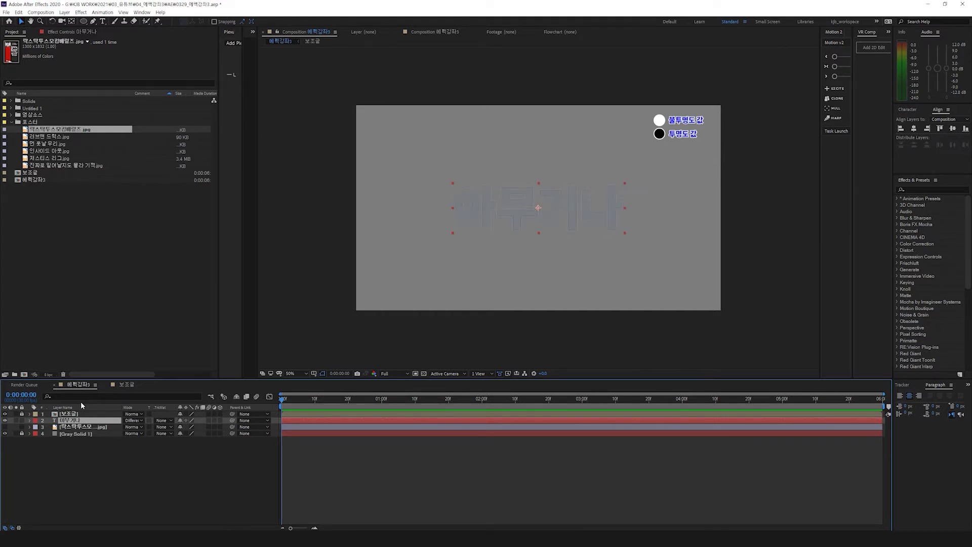
{"action": "left_click", "coordinate": [135, 420]}
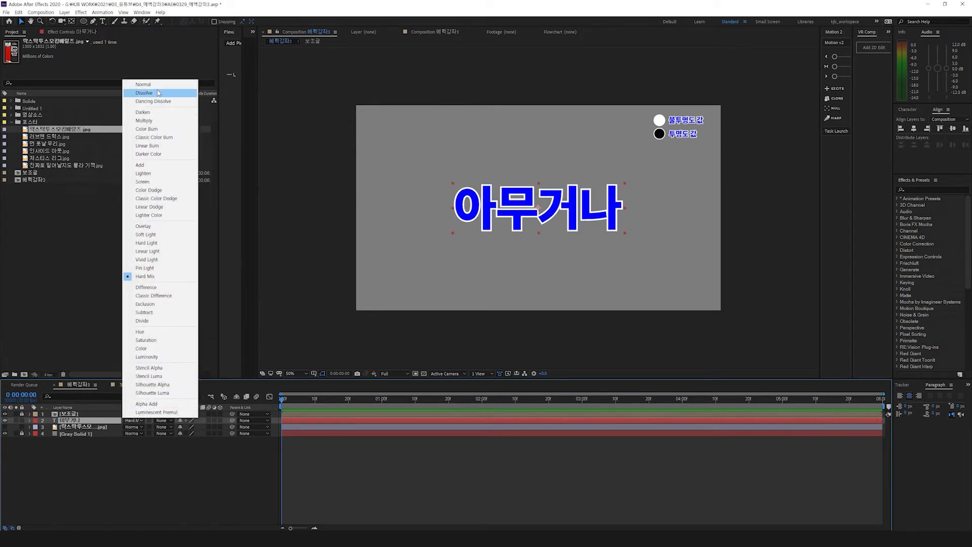
{"action": "left_click", "coordinate": [144, 85]}
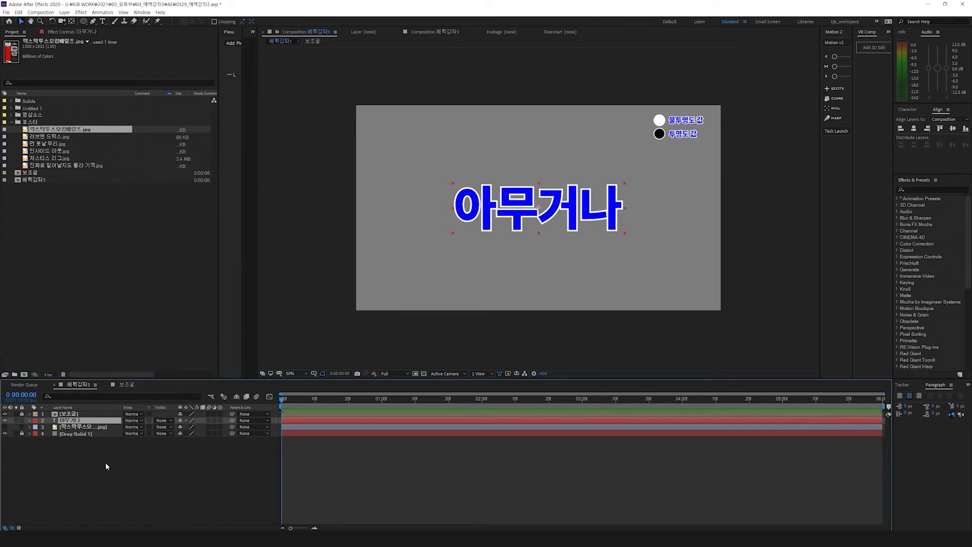
Step: Change the 아무거나 text's fill color to black (000000) and deselect the layer
{"action": "left_click", "coordinate": [911, 109]}
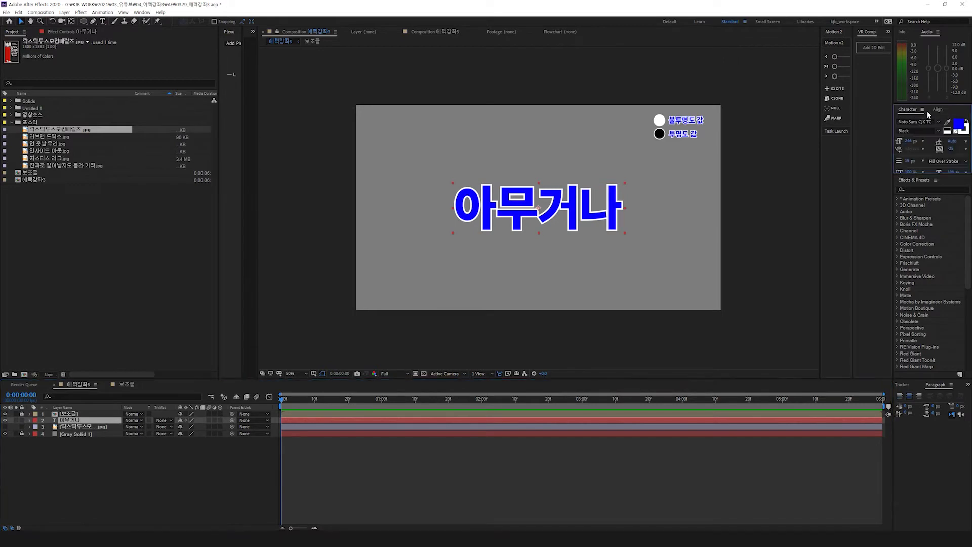
{"action": "left_click", "coordinate": [957, 125]}
{"action": "left_click_drag", "start_coordinate": [792, 278], "coordinate": [777, 305]}
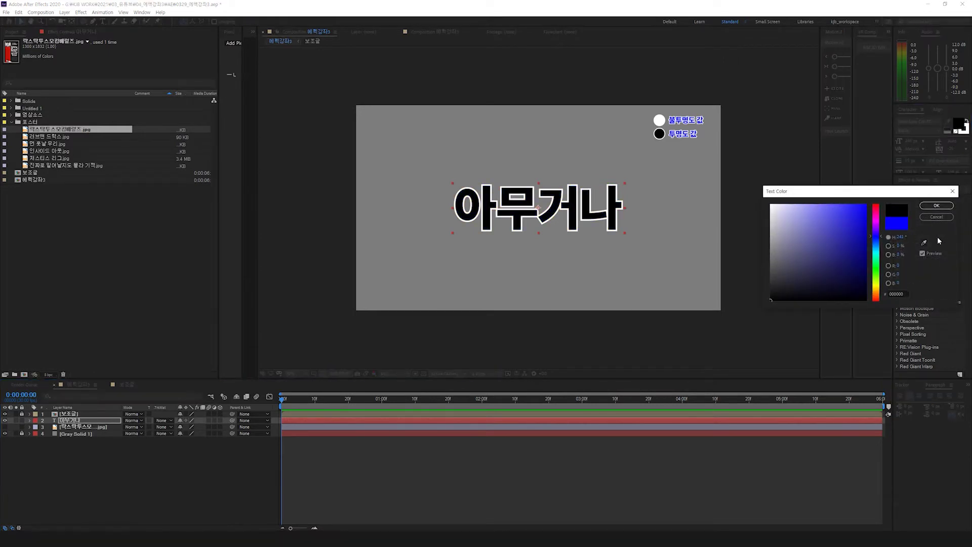
{"action": "left_click", "coordinate": [938, 206]}
{"action": "left_click", "coordinate": [69, 457]}
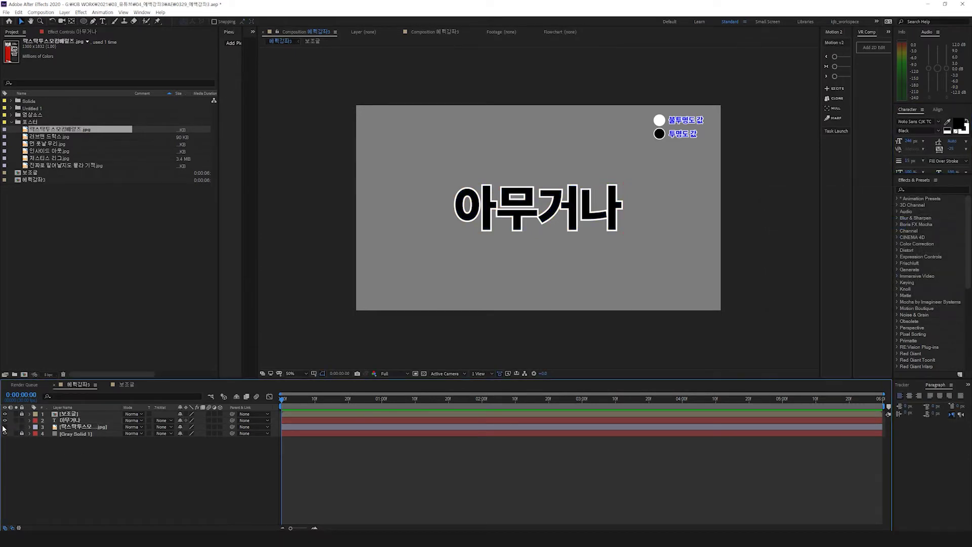
Step: Show the poster layer and replace its image with 러브앤 드럭스.jpg
{"action": "left_click", "coordinate": [5, 427]}
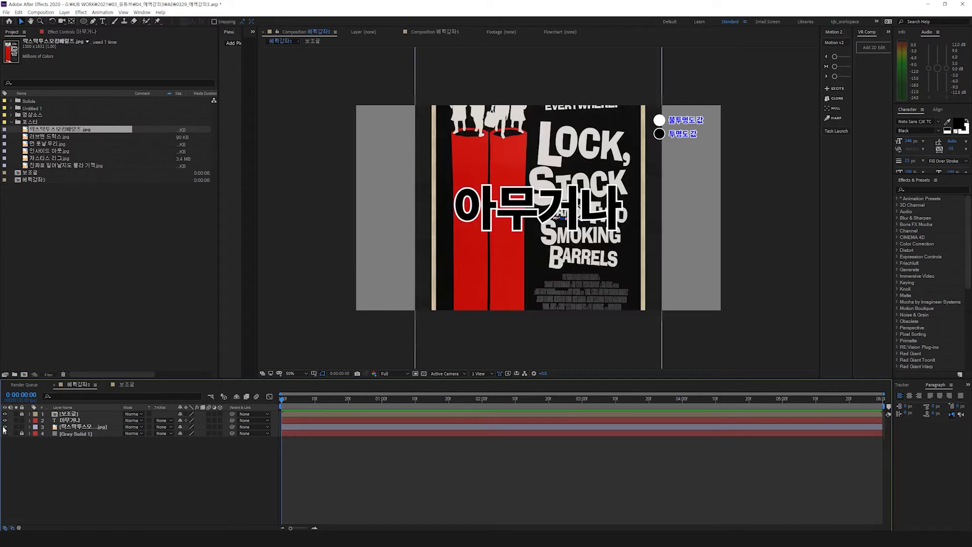
{"action": "left_click", "coordinate": [51, 138]}
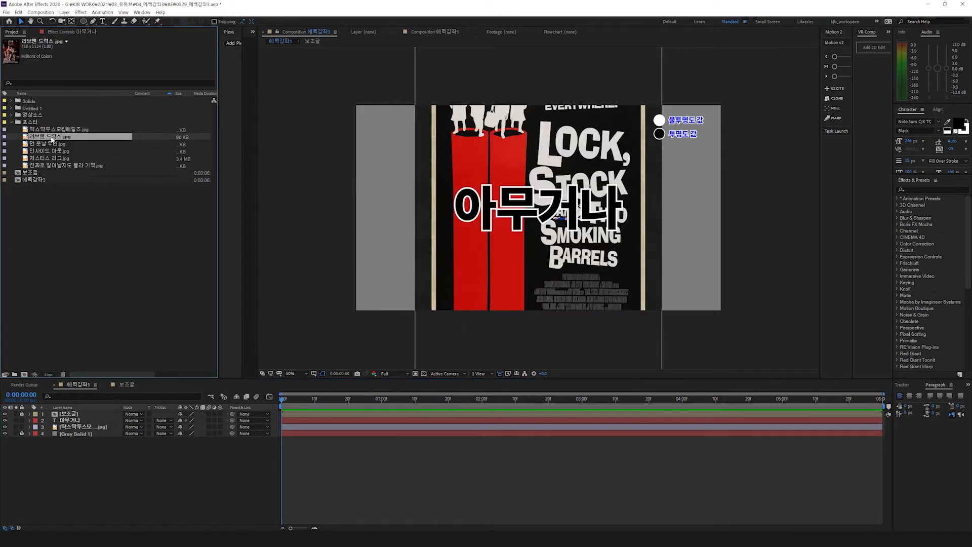
{"action": "left_click", "coordinate": [53, 427]}
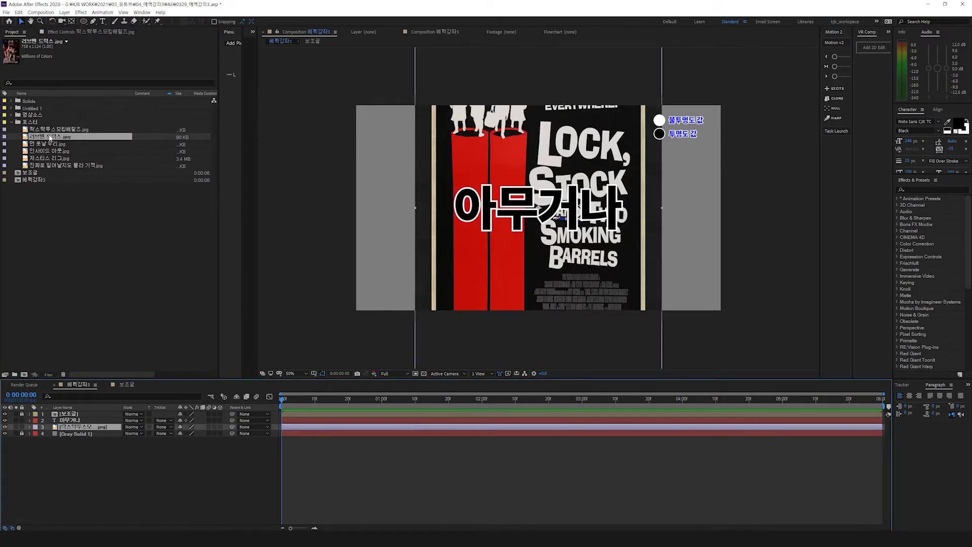
{"action": "left_click_drag", "start_coordinate": [50, 138], "coordinate": [65, 427]}
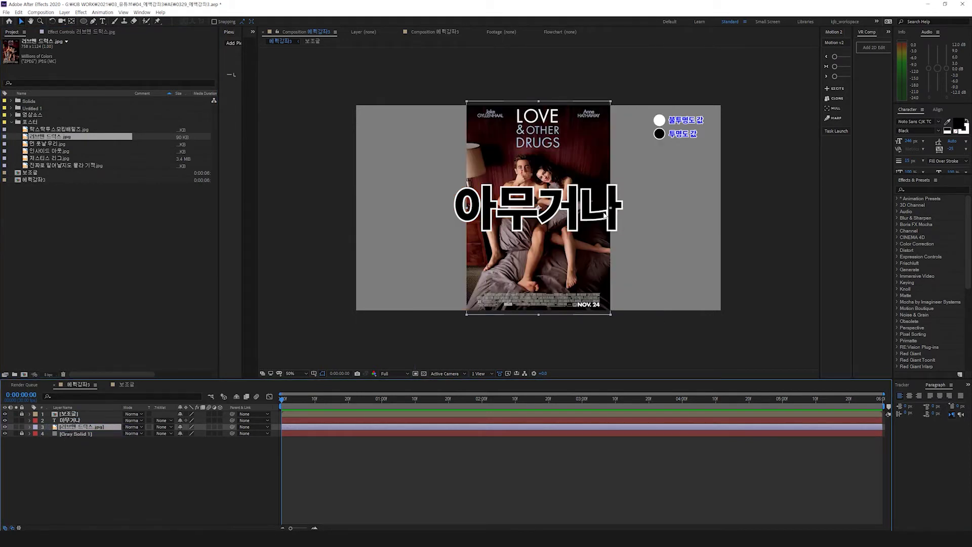
Step: Scale the 러브앤 드럭스.jpg poster to 252% and move it down so the couple's faces sit behind the text
{"action": "key", "text": "s"}
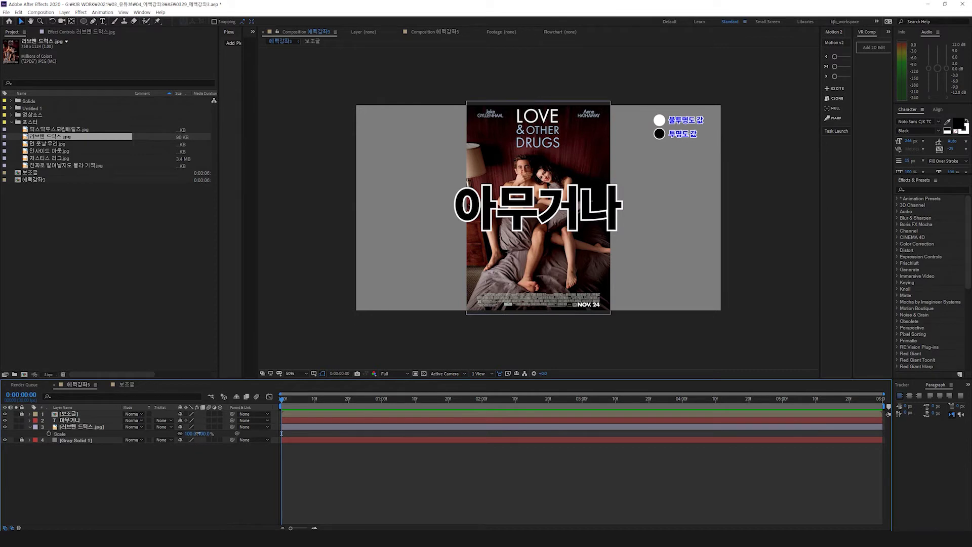
{"action": "left_click_drag", "start_coordinate": [190, 434], "coordinate": [252, 436]}
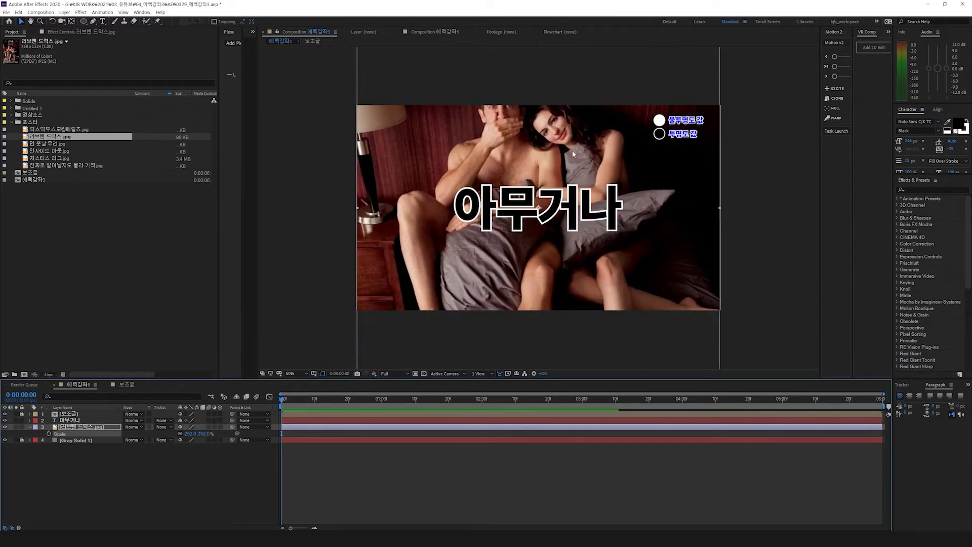
{"action": "left_click_drag", "start_coordinate": [561, 159], "coordinate": [568, 226]}
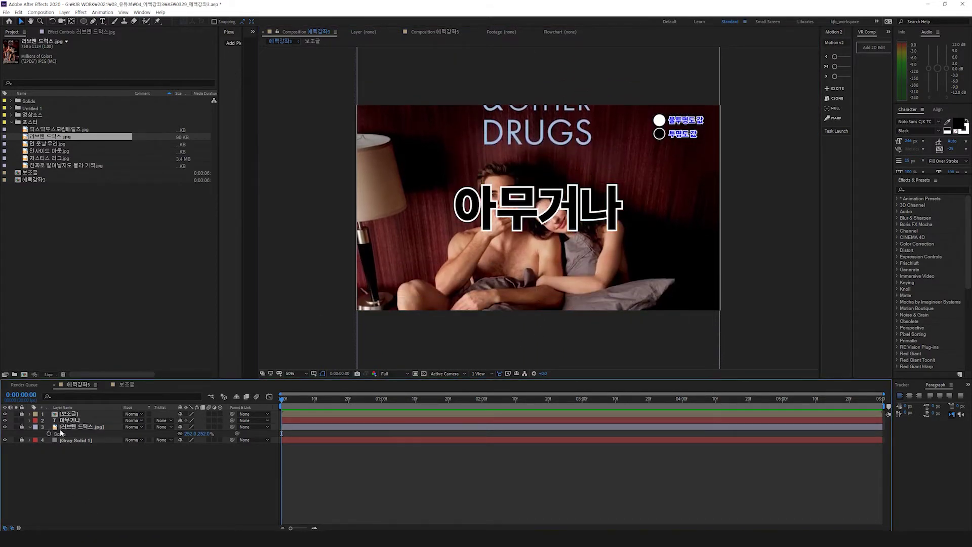
Step: Set the 아무거나 text's blending mode to Add over the poster and inspect it at 100% magnification
{"action": "left_click", "coordinate": [114, 422]}
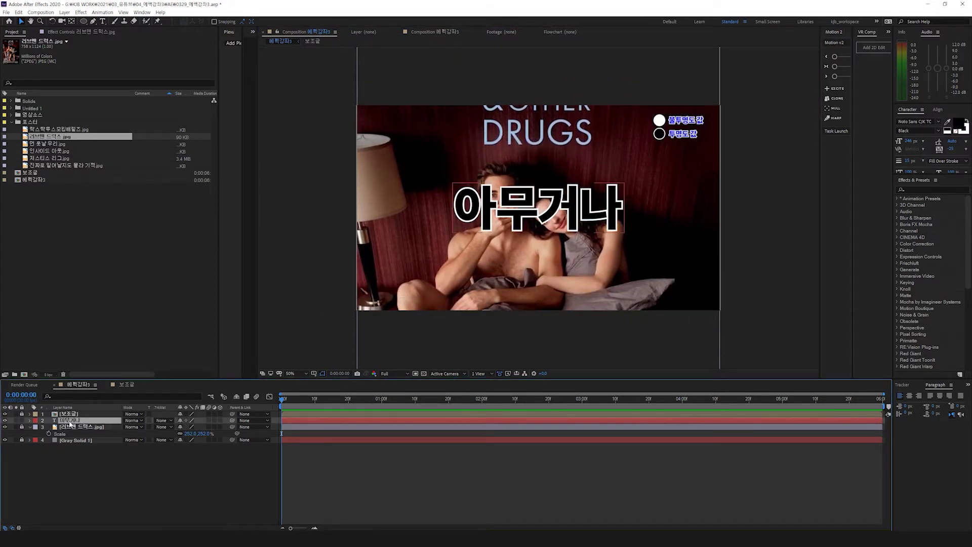
{"action": "left_click", "coordinate": [136, 421]}
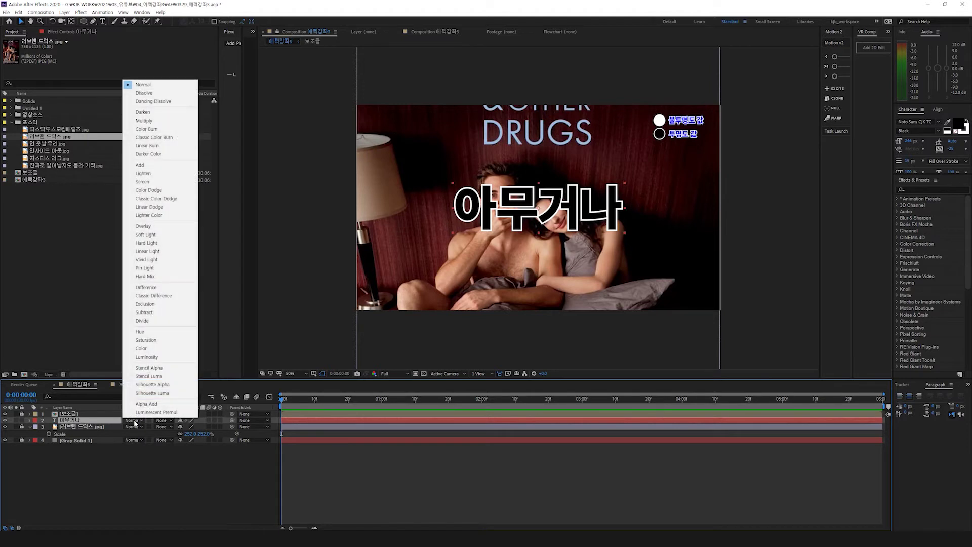
{"action": "left_click", "coordinate": [169, 170]}
{"action": "key", "text": "slash"}
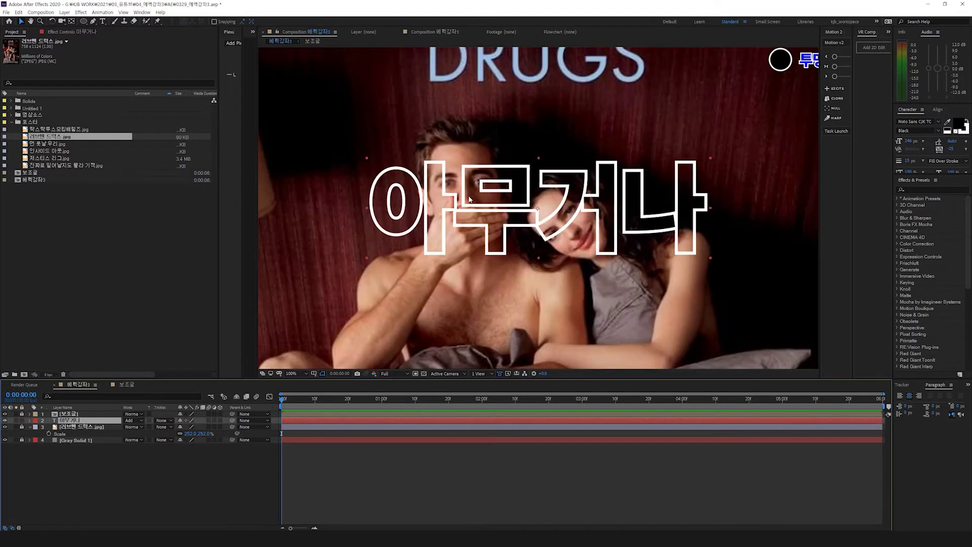
Step: Try the darkening blending modes Multiply, Linear Burn and Darker Color on the 아무거나 text over the poster
{"action": "left_click", "coordinate": [134, 421]}
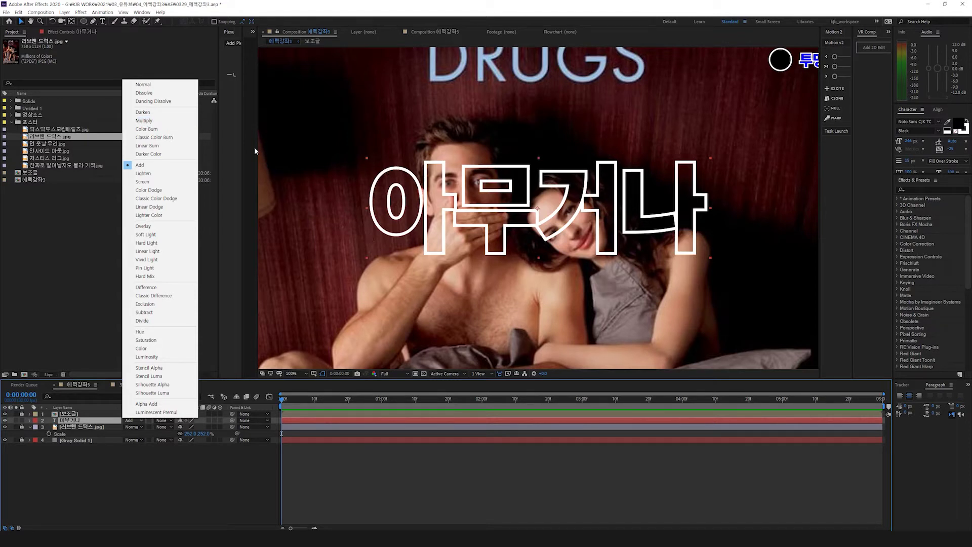
{"action": "left_click", "coordinate": [145, 122]}
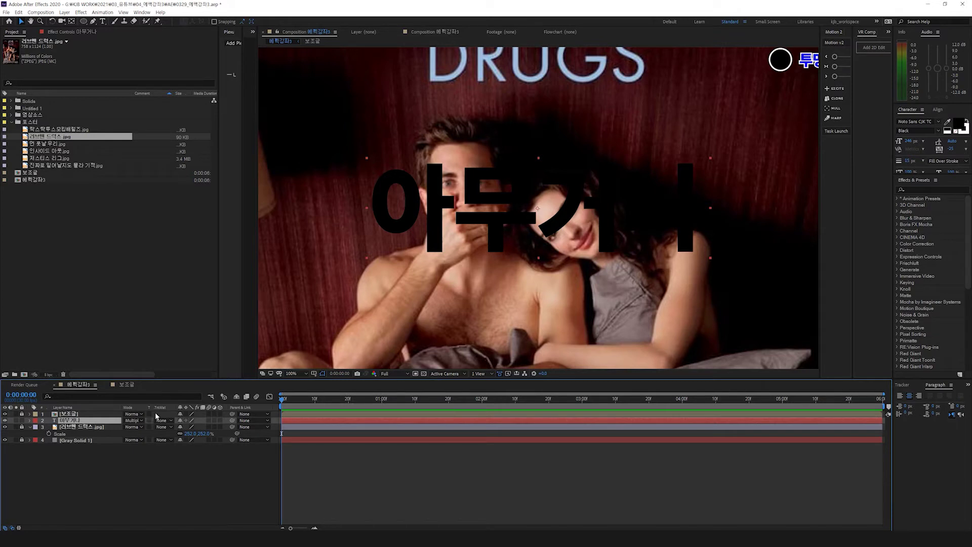
{"action": "key", "text": "shift+equal"}
{"action": "left_click", "coordinate": [133, 420]}
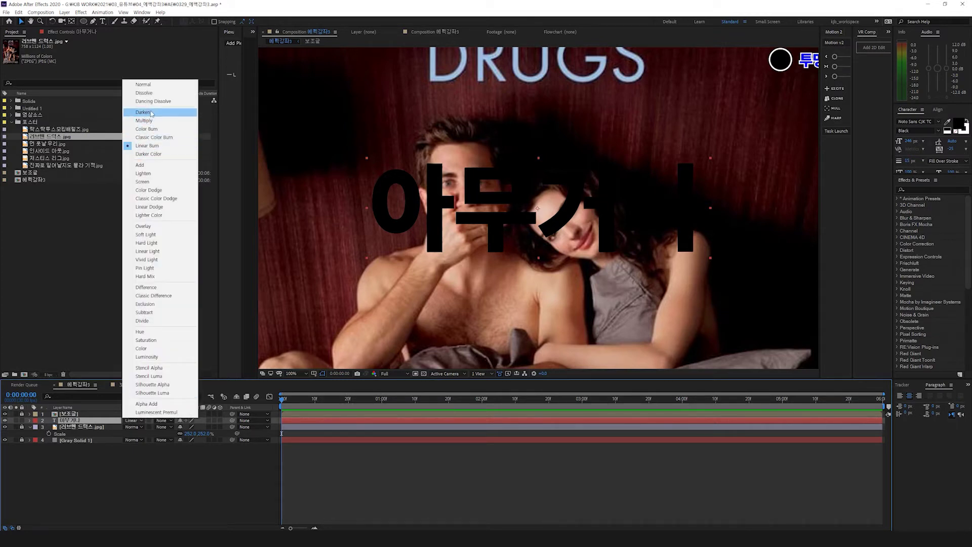
{"action": "left_click", "coordinate": [147, 145]}
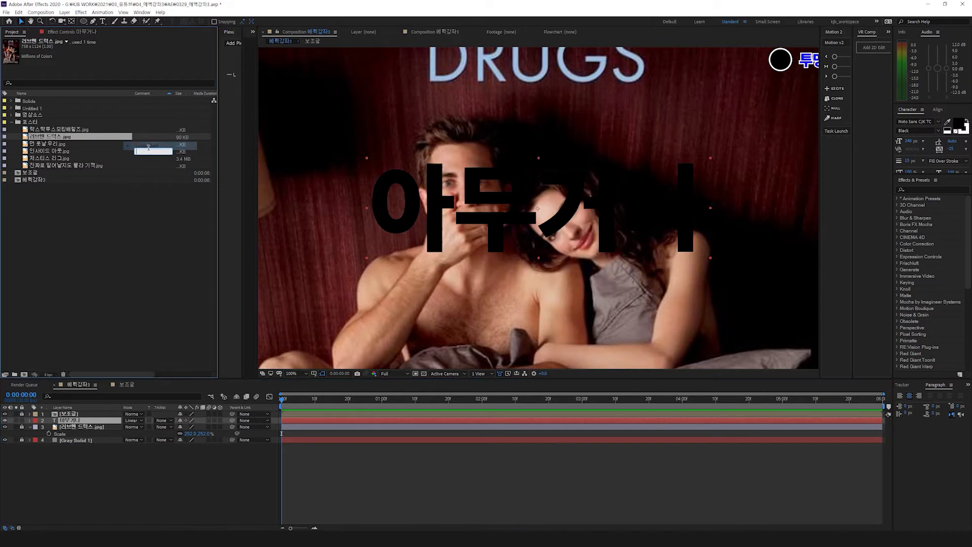
{"action": "left_click", "coordinate": [132, 420]}
{"action": "left_click", "coordinate": [152, 154]}
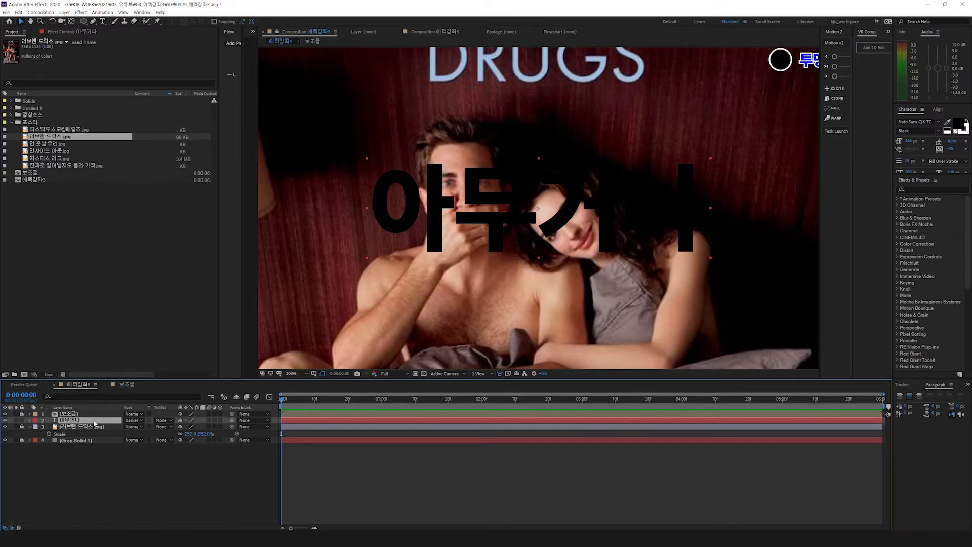
Step: Step the 아무거나 text through the lightening blending modes from Add through Color Dodge and Classic Color Dodge to Lighter Color
{"action": "left_click", "coordinate": [144, 421]}
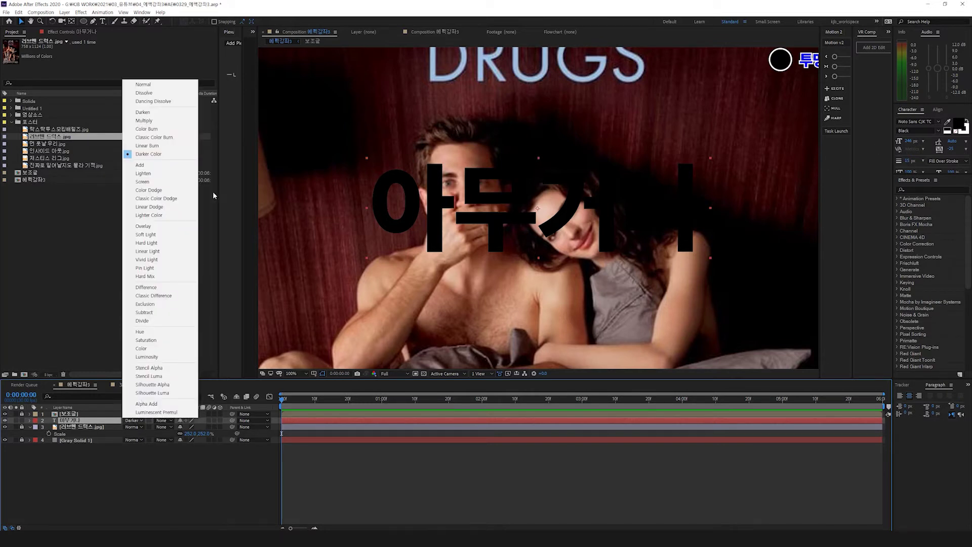
{"action": "left_click", "coordinate": [156, 165]}
{"action": "key", "text": "shift+equal"}
{"action": "key", "text": "shift+equal"}
{"action": "key", "text": "shift+equal"}
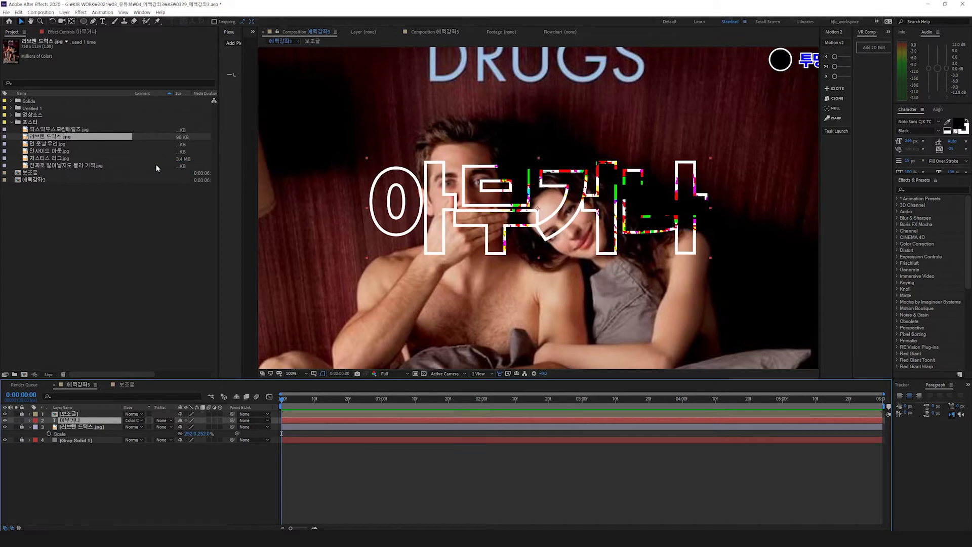
{"action": "left_click", "coordinate": [132, 420]}
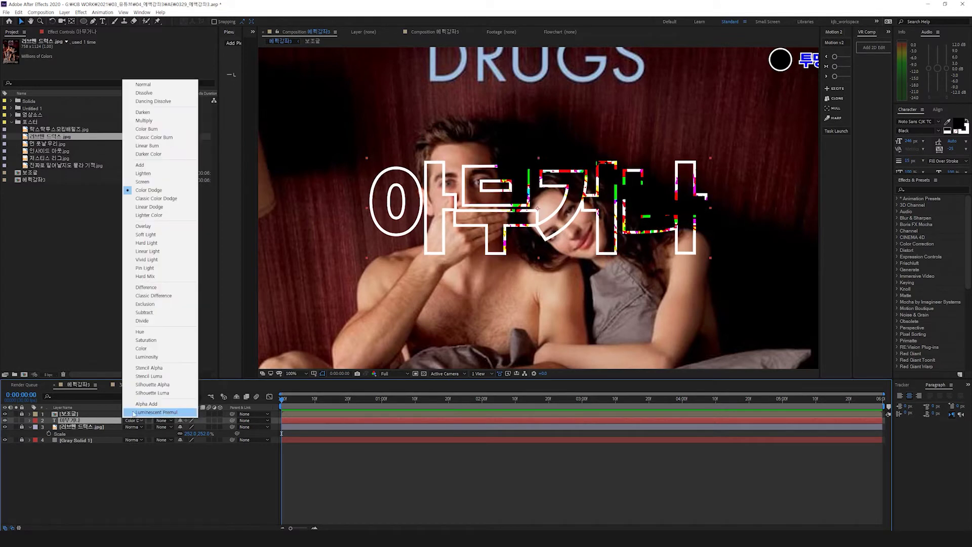
{"action": "left_click", "coordinate": [155, 197]}
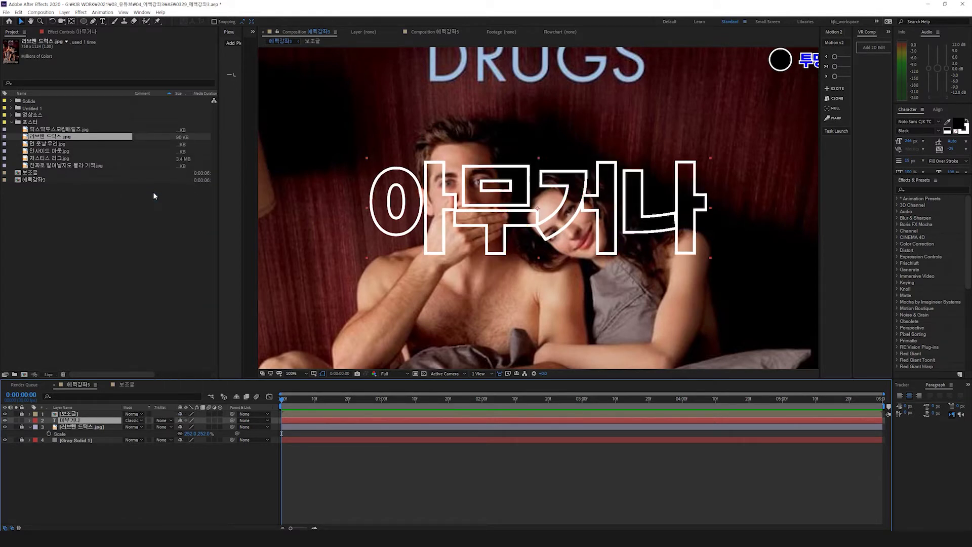
{"action": "key", "text": "shift+equal"}
{"action": "key", "text": "shift+equal"}
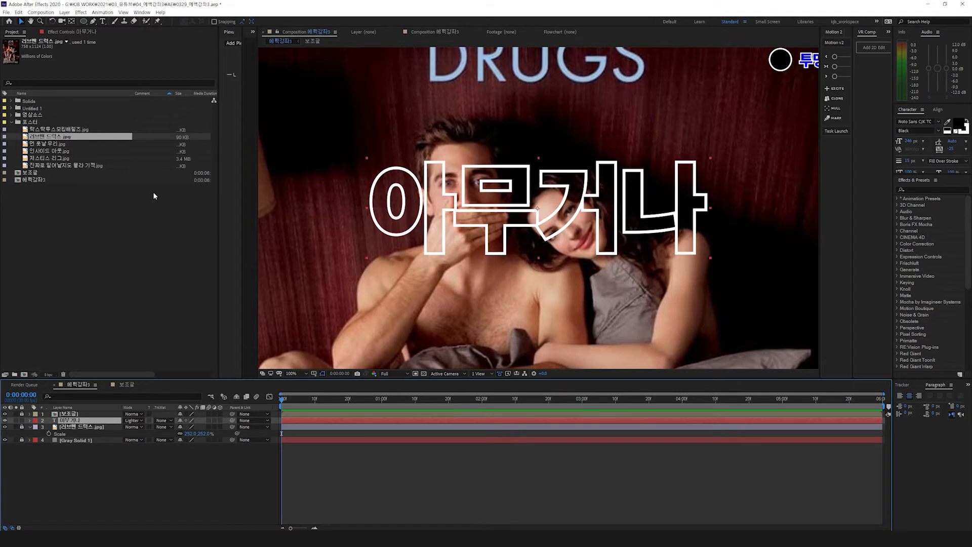
Step: Set the 아무거나 text's blending mode to Overlay and change its fill color from black to a saturated blue
{"action": "left_click", "coordinate": [134, 420]}
{"action": "left_click", "coordinate": [157, 229]}
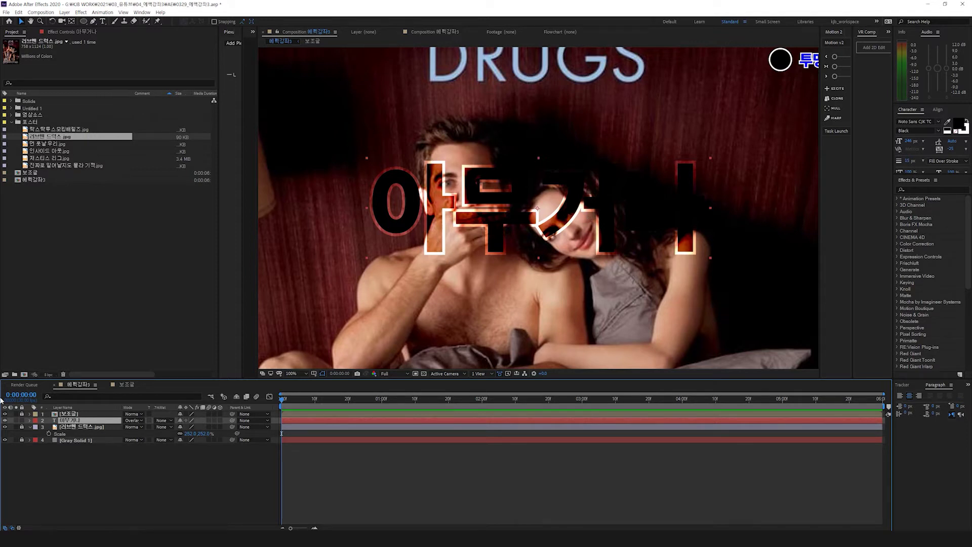
{"action": "left_click", "coordinate": [957, 126]}
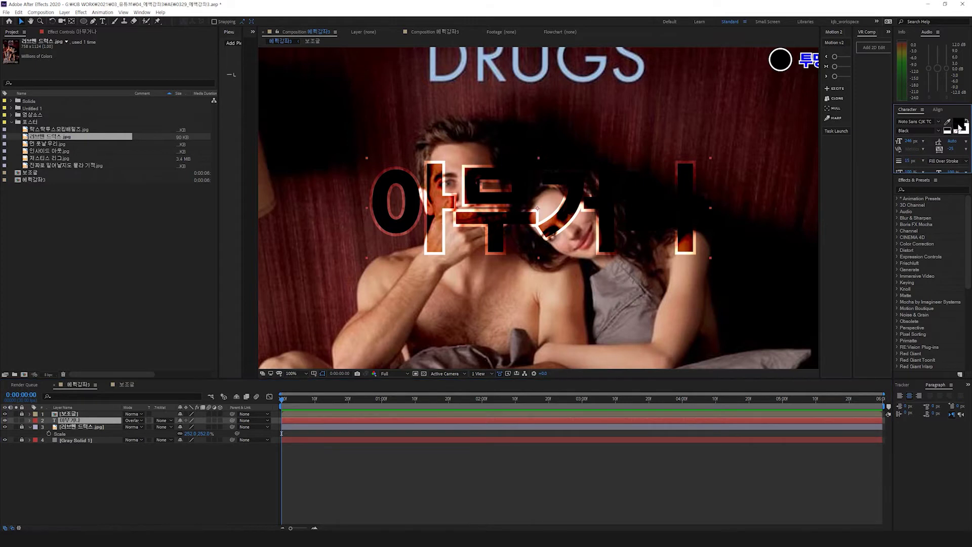
{"action": "left_click", "coordinate": [876, 236]}
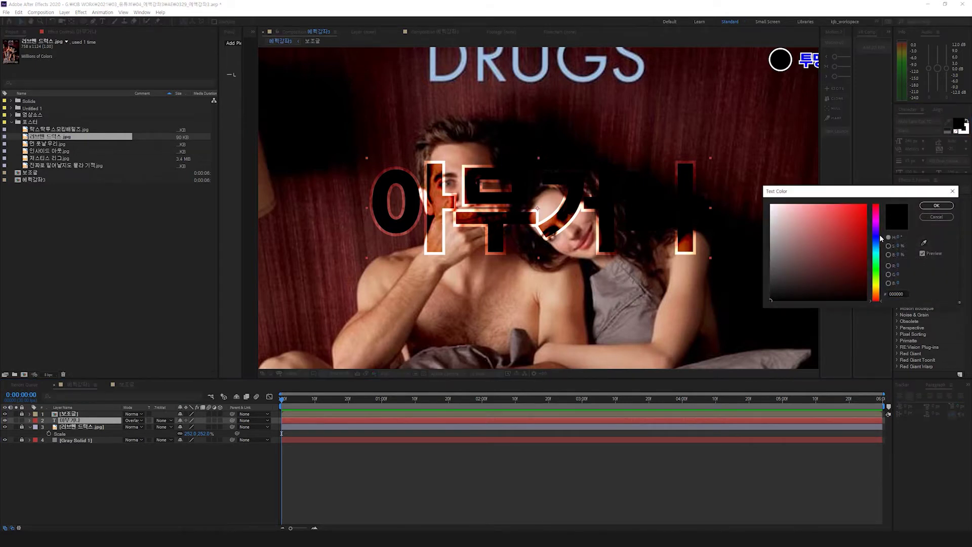
{"action": "left_click_drag", "start_coordinate": [861, 235], "coordinate": [875, 237]}
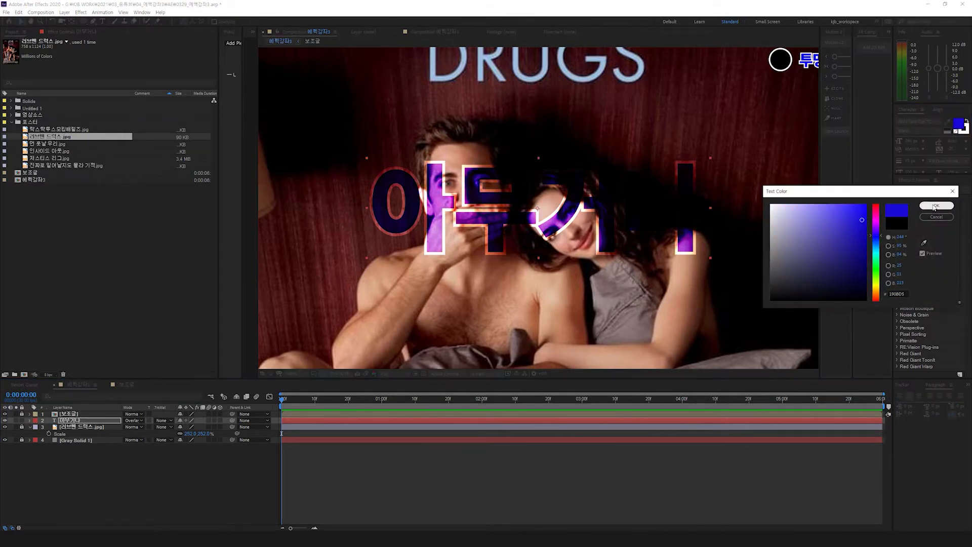
{"action": "left_click", "coordinate": [936, 205]}
{"action": "left_click", "coordinate": [957, 127]}
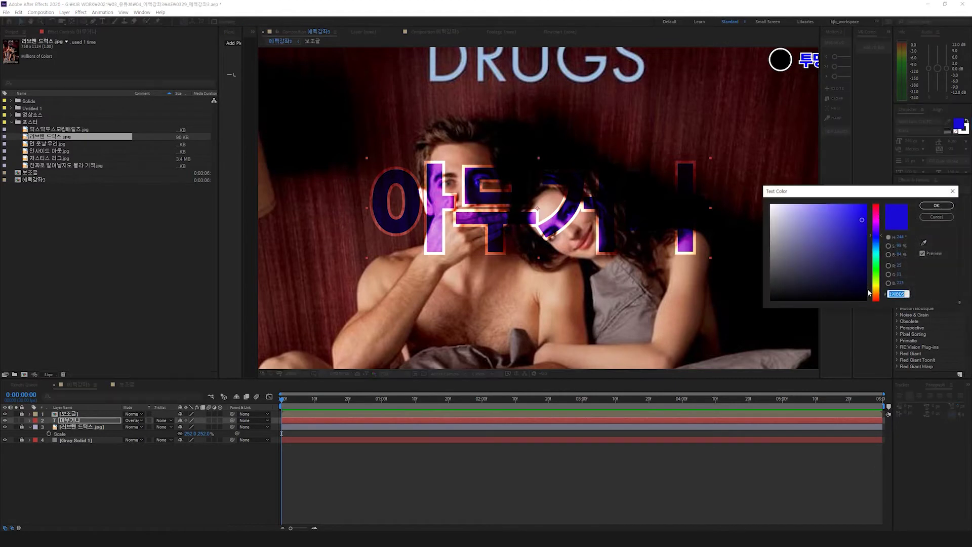
{"action": "left_click", "coordinate": [926, 217]}
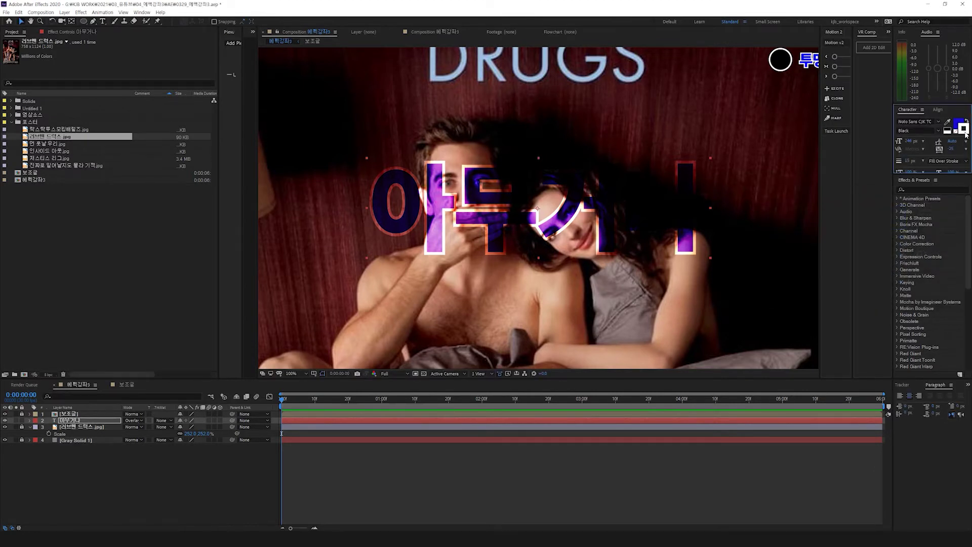
Step: Change the stroke color of the 아무거나 text to bright yellow
{"action": "left_click", "coordinate": [964, 131]}
{"action": "left_click", "coordinate": [876, 283]}
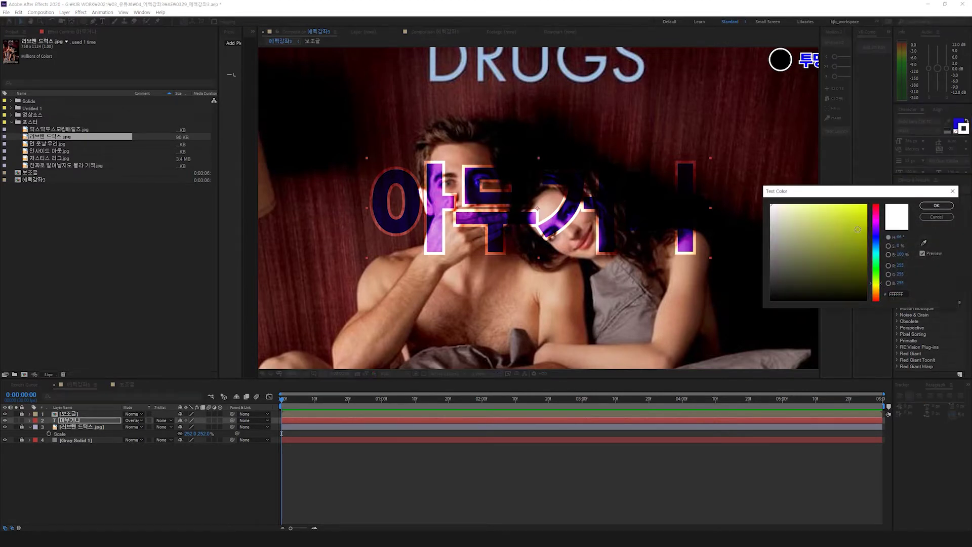
{"action": "left_click_drag", "start_coordinate": [856, 223], "coordinate": [887, 186]}
{"action": "left_click", "coordinate": [936, 205]}
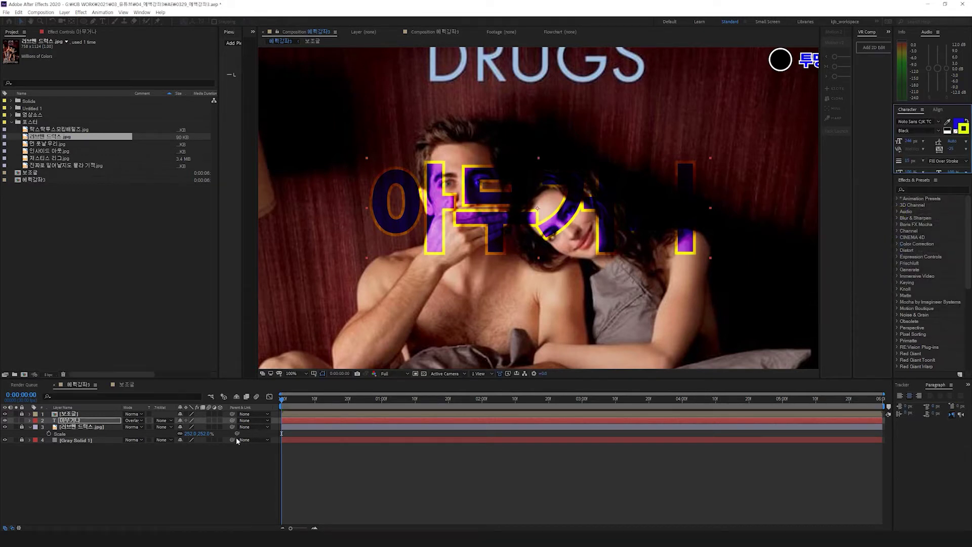
Step: Try Darken through Classic Color Burn, and Multiply, on the recolored 아무거나 text over different parts of the poster
{"action": "left_click", "coordinate": [138, 422]}
{"action": "left_click", "coordinate": [162, 110]}
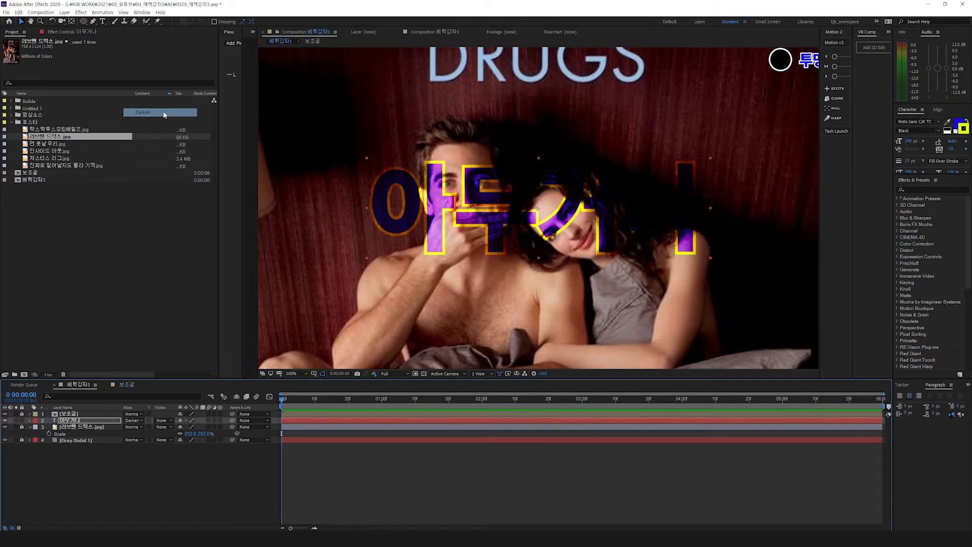
{"action": "key", "text": "shift+equal"}
{"action": "key", "text": "shift+equal"}
{"action": "key", "text": "shift+equal"}
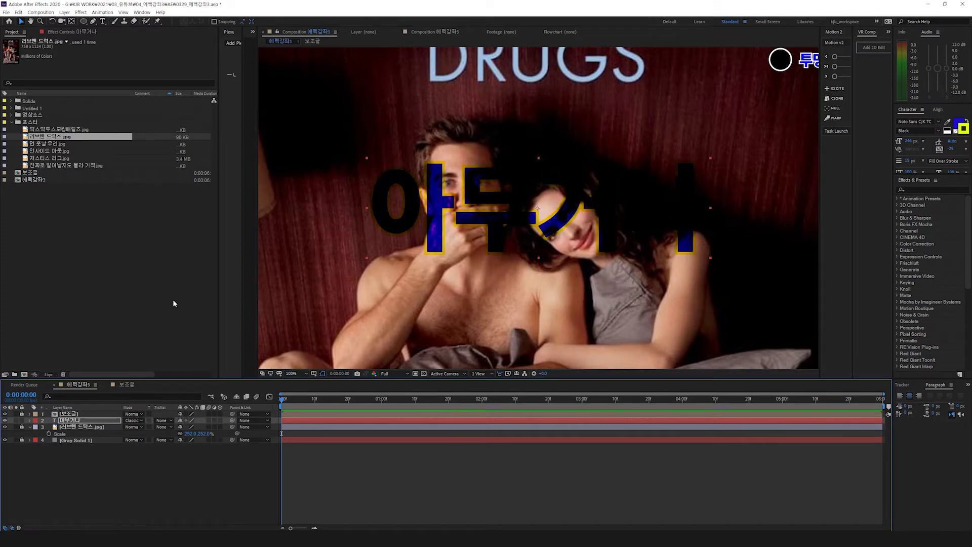
{"action": "left_click", "coordinate": [135, 421]}
{"action": "left_click", "coordinate": [146, 121]}
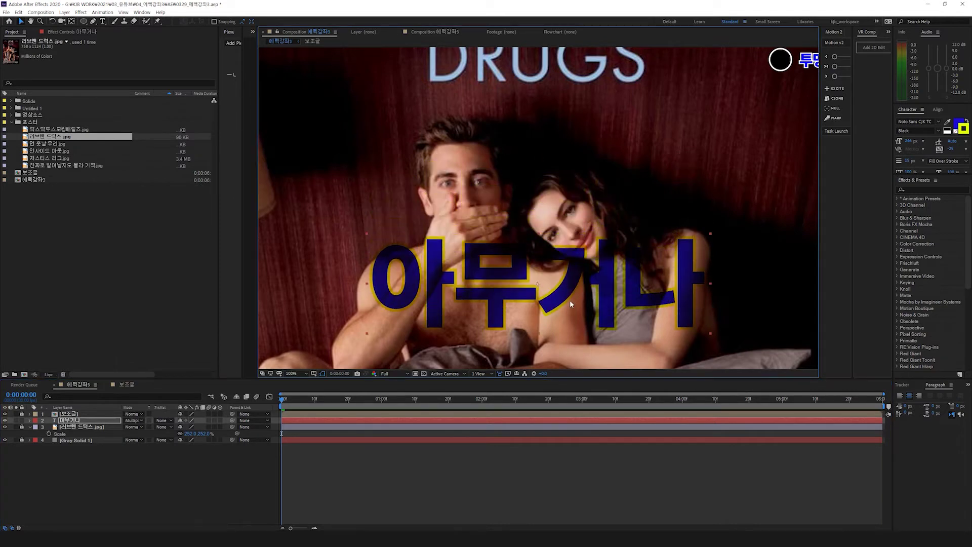
{"action": "key", "text": "comma"}
{"action": "left_click_drag", "start_coordinate": [524, 230], "coordinate": [536, 202]}
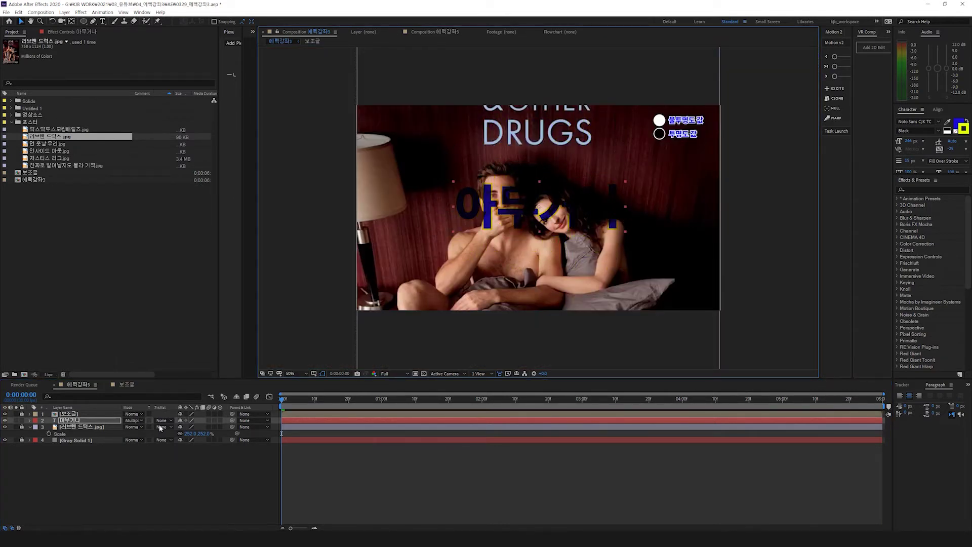
Step: Set the blue-and-yellow text to Add, step it through the lightening modes to Linear Dodge, and return to Color Dodge
{"action": "left_click", "coordinate": [136, 420]}
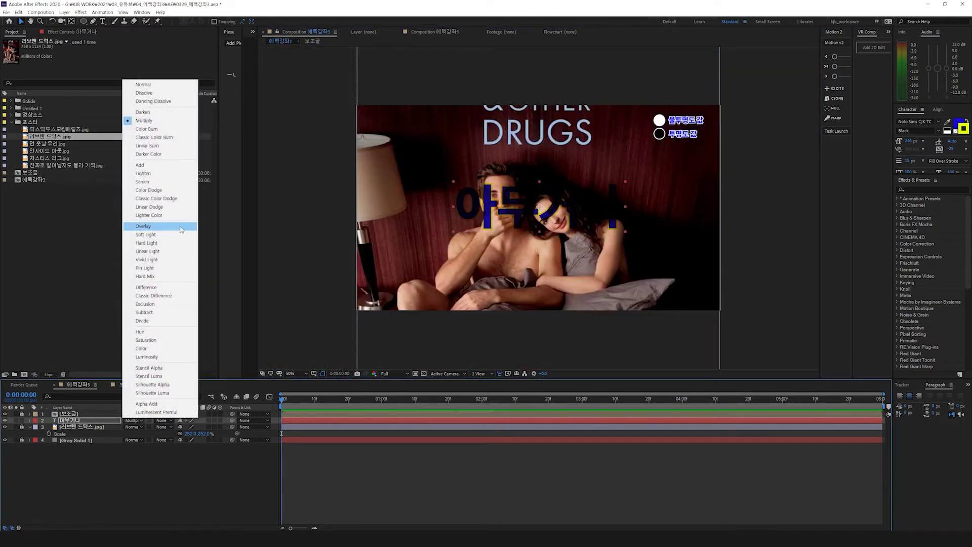
{"action": "left_click", "coordinate": [163, 166]}
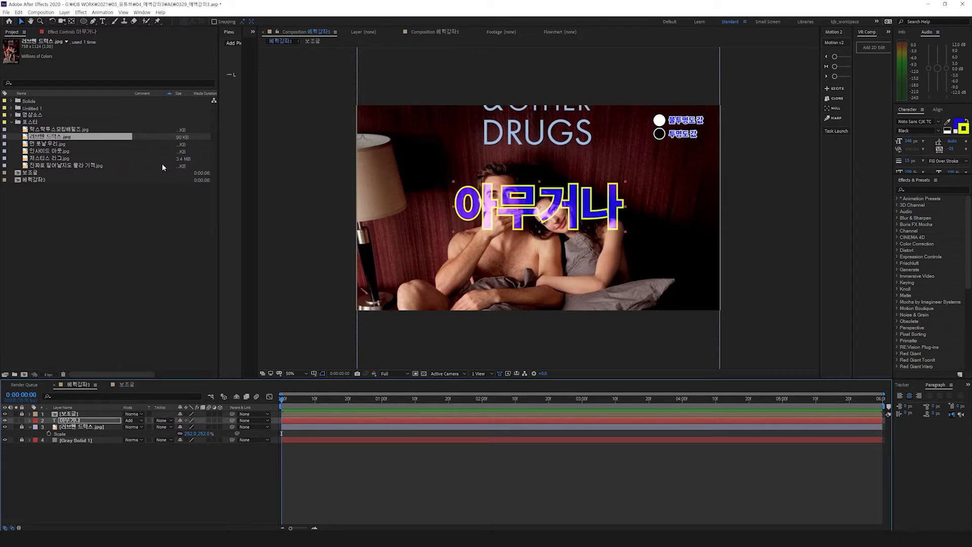
{"action": "key", "text": "shift+equal"}
{"action": "key", "text": "shift+equal"}
{"action": "key", "text": "shift+equal"}
{"action": "key", "text": "shift+equal"}
{"action": "key", "text": "shift+equal"}
{"action": "key", "text": "shift+minus"}
{"action": "key", "text": "shift+minus"}
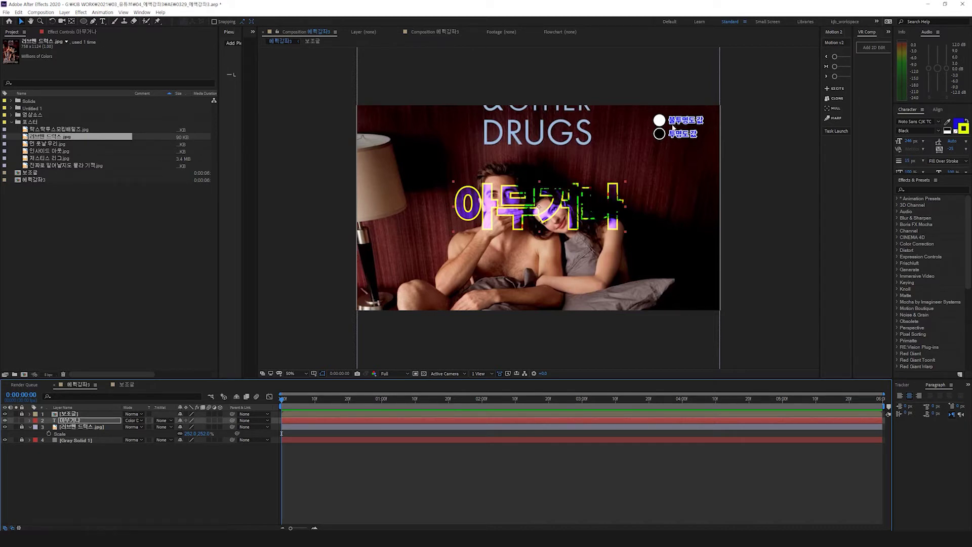
Step: Step the 아무거나 text's blending mode onward from Color Dodge through the contrast modes to Pin Light
{"action": "left_click", "coordinate": [89, 421]}
{"action": "key", "text": "shift+equal"}
{"action": "key", "text": "shift+equal"}
{"action": "key", "text": "shift+equal"}
{"action": "key", "text": "shift+equal"}
{"action": "key", "text": "shift+equal"}
{"action": "key", "text": "shift+equal"}
{"action": "key", "text": "shift+equal"}
{"action": "key", "text": "shift+equal"}
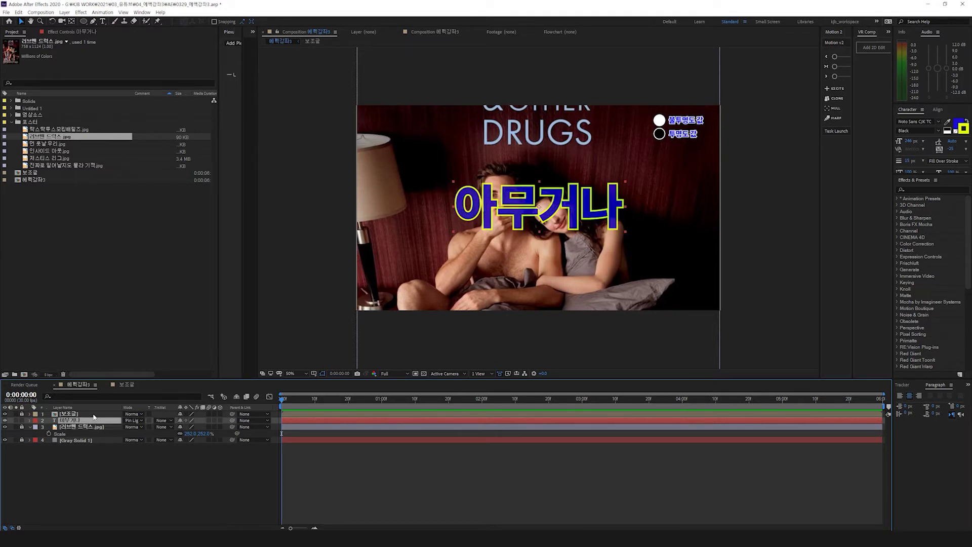
Step: Compare the neighbouring contrast modes, set the text to Vivid Light, and move it slightly up and left over the couple
{"action": "key", "text": "shift+equal"}
{"action": "key", "text": "shift+equal"}
{"action": "key", "text": "shift+minus"}
{"action": "key", "text": "shift+minus"}
{"action": "key", "text": "shift+minus"}
{"action": "key", "text": "shift+minus"}
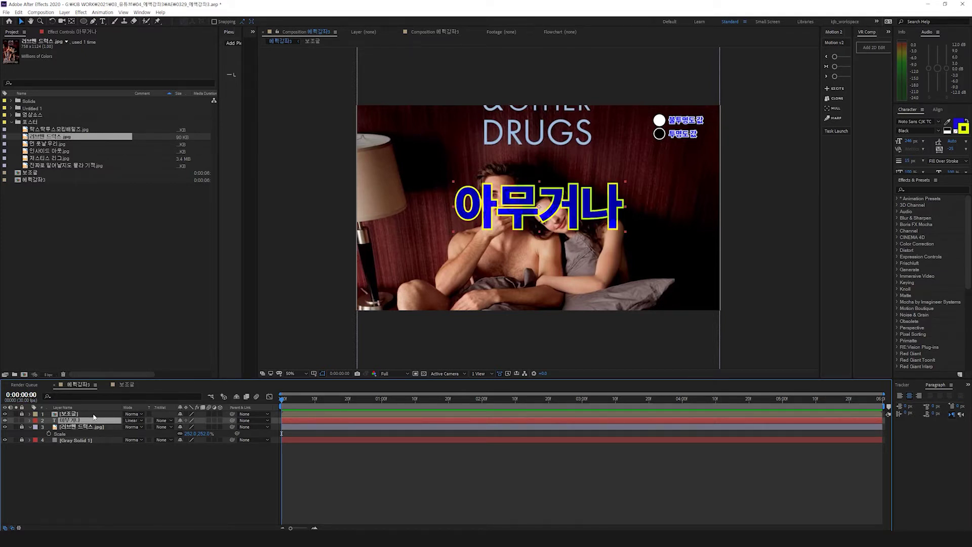
{"action": "key", "text": "shift+equal"}
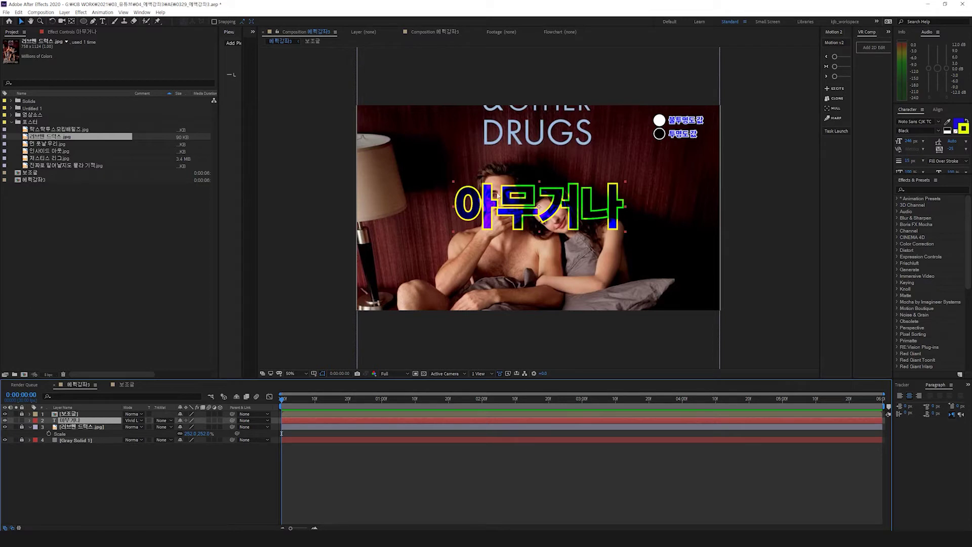
{"action": "left_click_drag", "start_coordinate": [528, 214], "coordinate": [513, 210]}
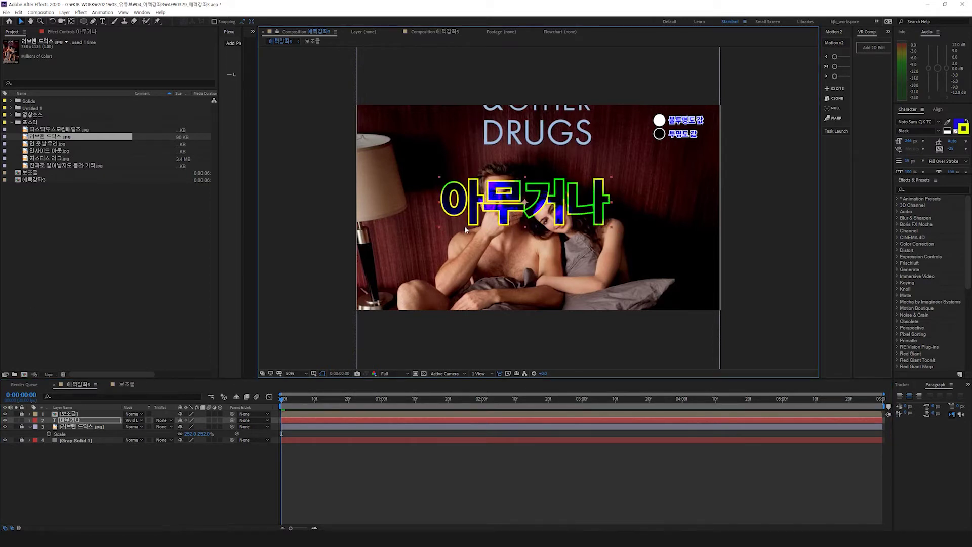
Step: Reset the 아무거나 text's blending mode to Normal and hide its layer
{"action": "left_click", "coordinate": [132, 421]}
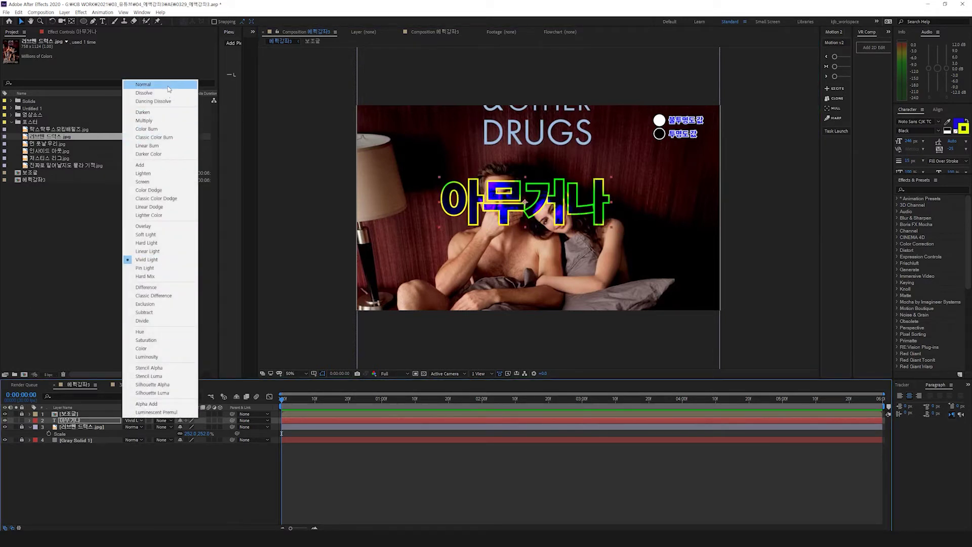
{"action": "left_click", "coordinate": [152, 85]}
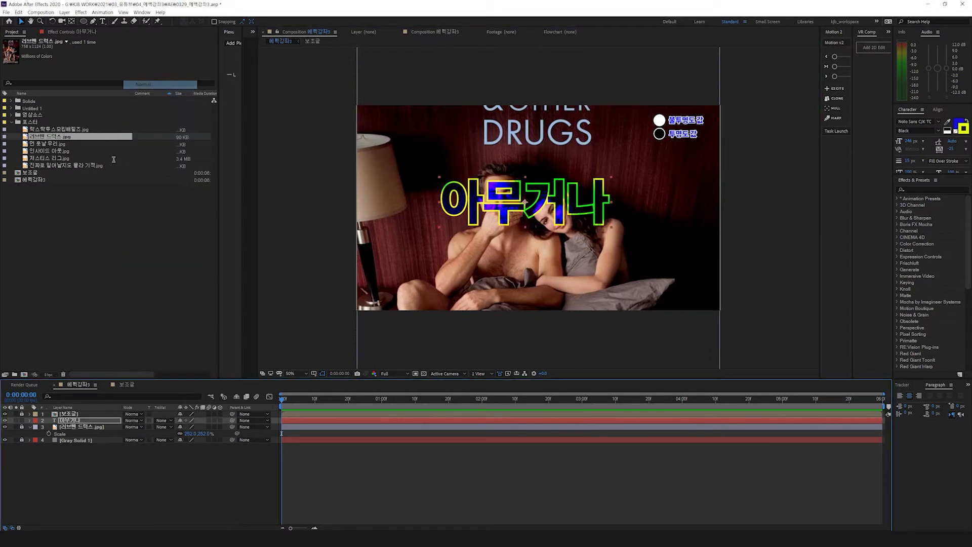
{"action": "left_click", "coordinate": [5, 421]}
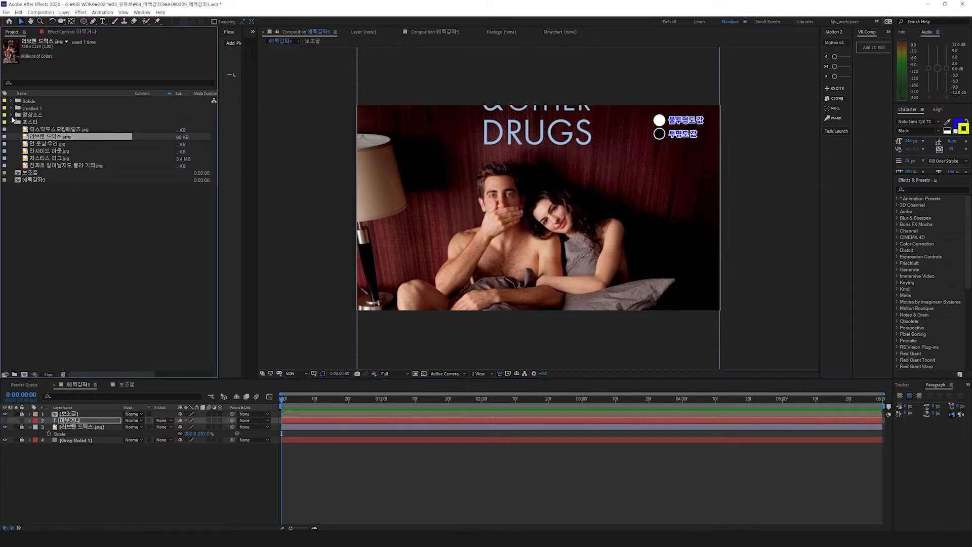
Step: Add the fire clip 118400960.mp4 from the 영상소스 folder to the composition, directly above the poster layer
{"action": "left_click", "coordinate": [11, 115]}
{"action": "left_click", "coordinate": [43, 123]}
{"action": "left_click_drag", "start_coordinate": [43, 123], "coordinate": [96, 424]}
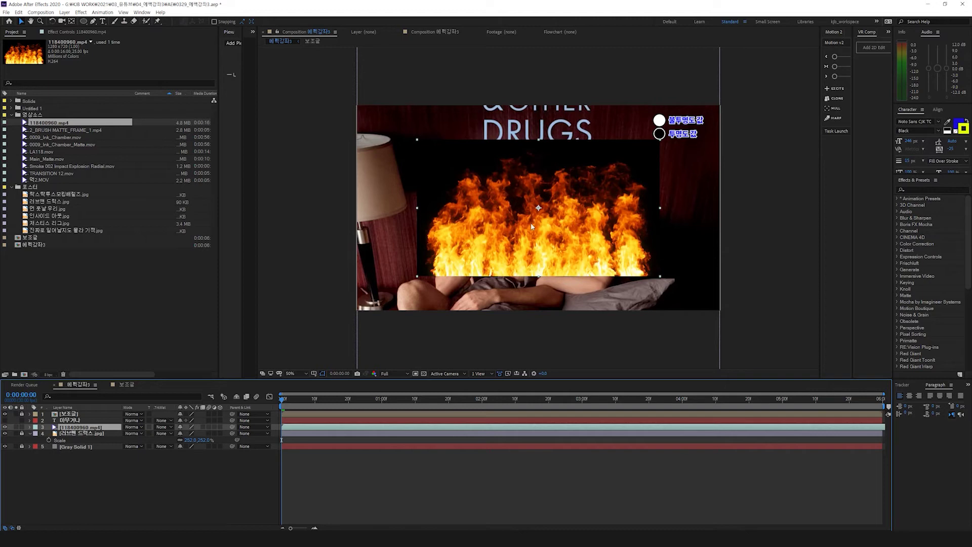
Step: Set the fire clip's blending mode to Add, scale it to 150%, and preview the playback
{"action": "key", "text": "s"}
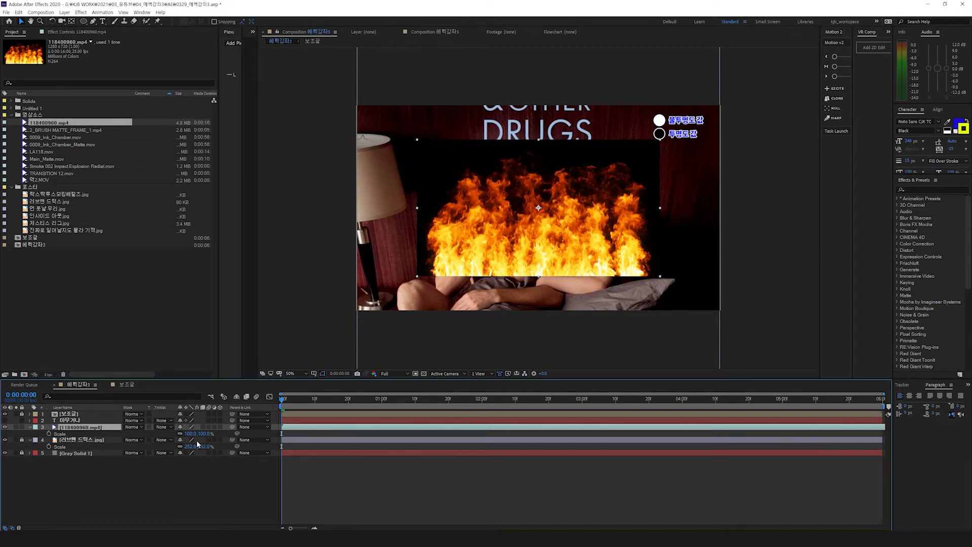
{"action": "left_click", "coordinate": [136, 428]}
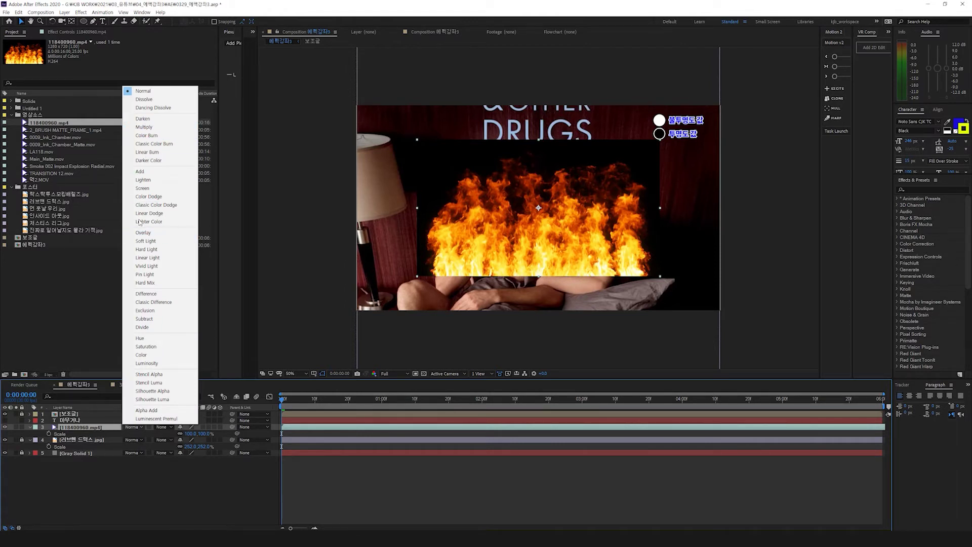
{"action": "left_click", "coordinate": [147, 174]}
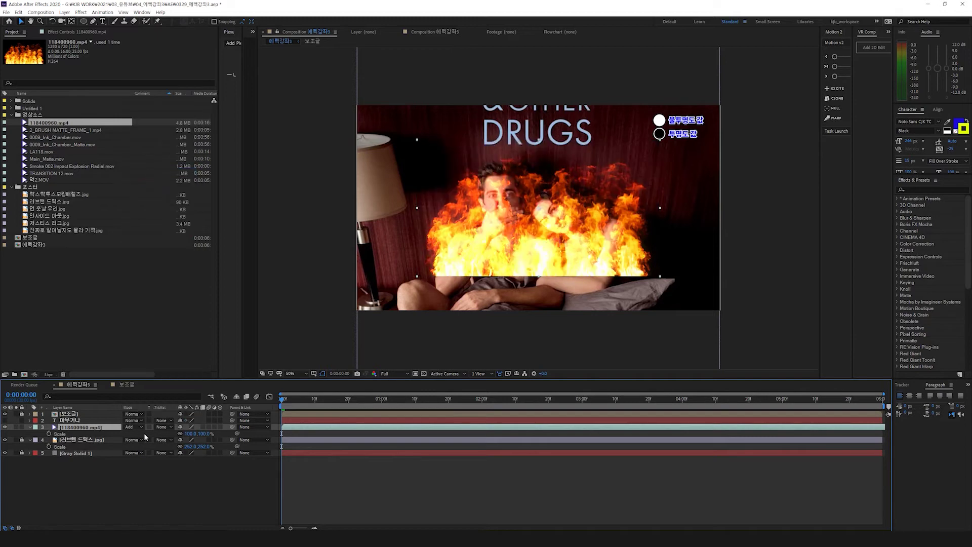
{"action": "left_click_drag", "start_coordinate": [190, 434], "coordinate": [212, 436]}
{"action": "key", "text": "space"}
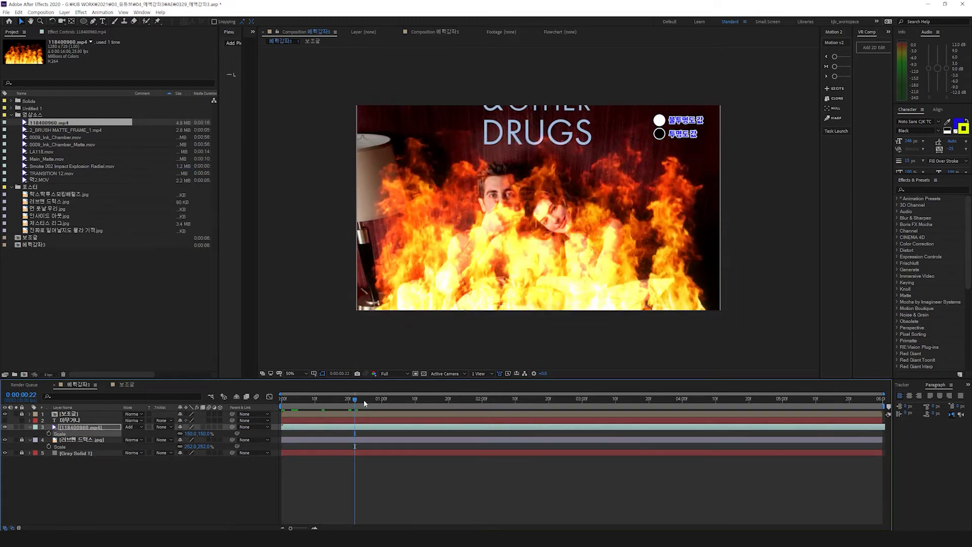
Step: Try the Multiply blending mode on the fire clip and play the composition to inspect the effect over the couple
{"action": "left_click", "coordinate": [129, 434]}
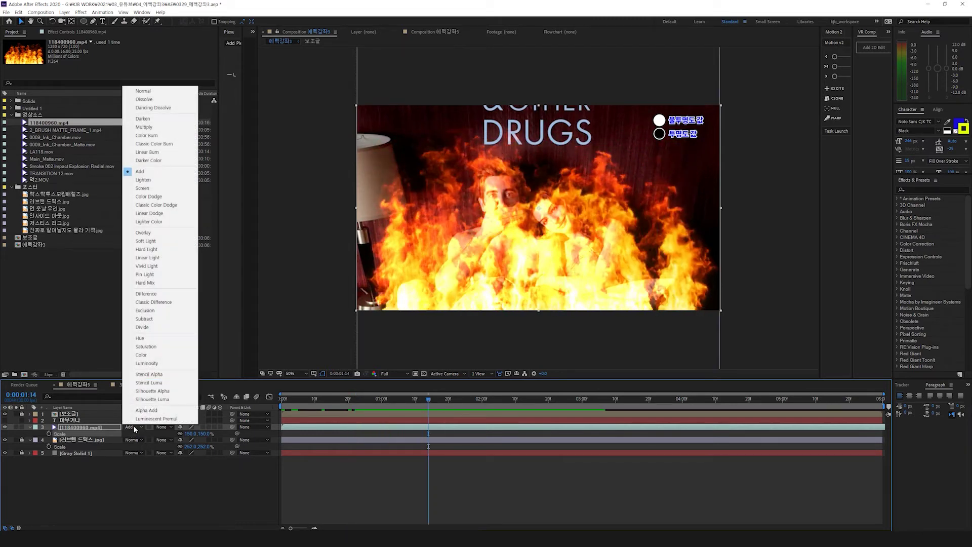
{"action": "left_click", "coordinate": [148, 127]}
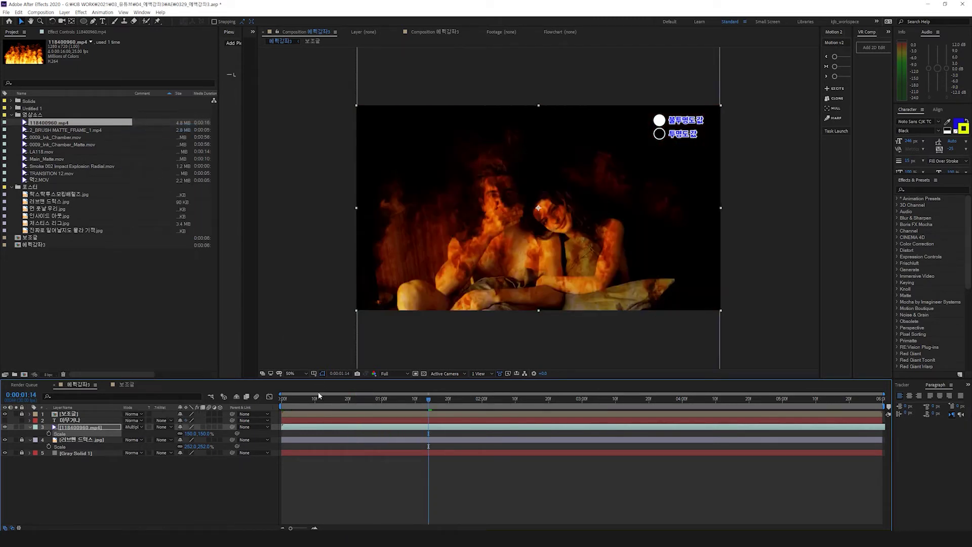
{"action": "key", "text": "space"}
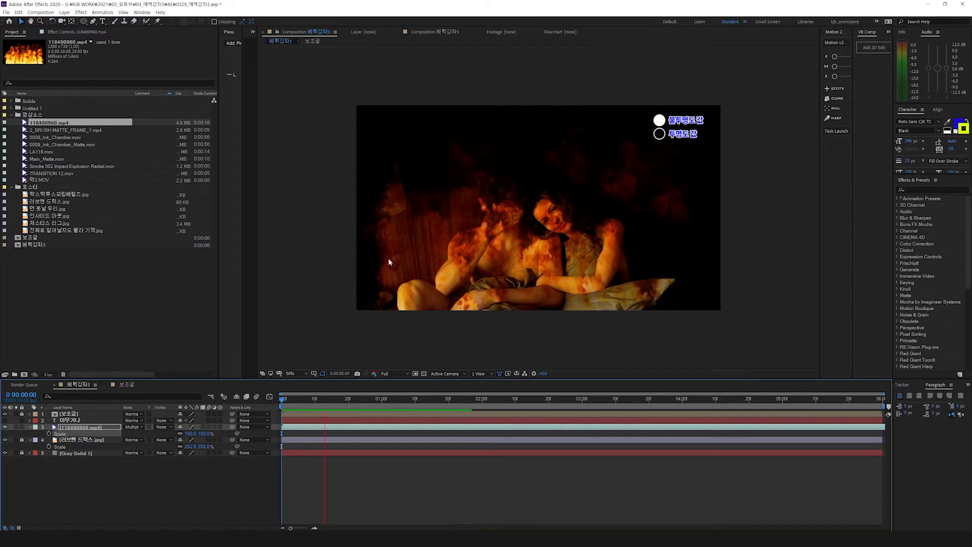
{"action": "key", "text": "space"}
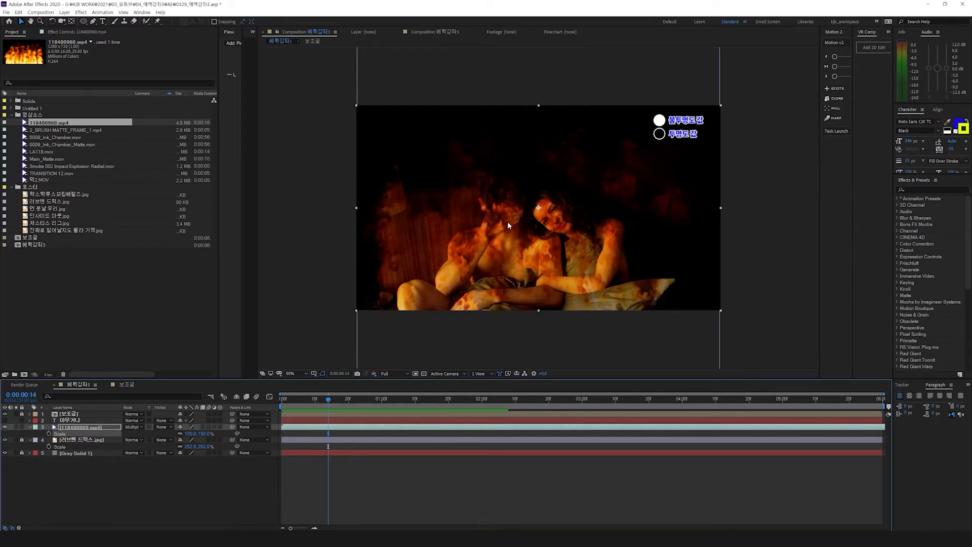
{"action": "key", "text": "space"}
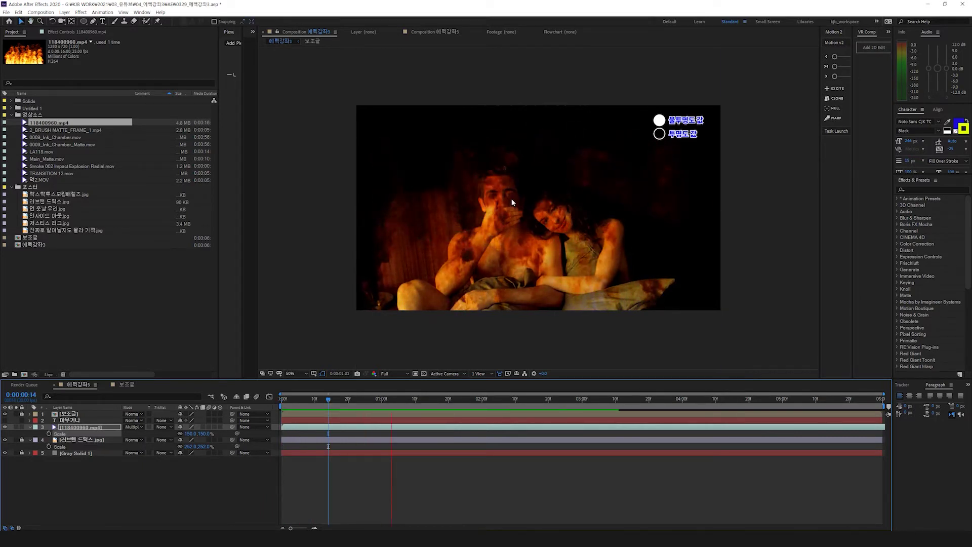
{"action": "key", "text": "space"}
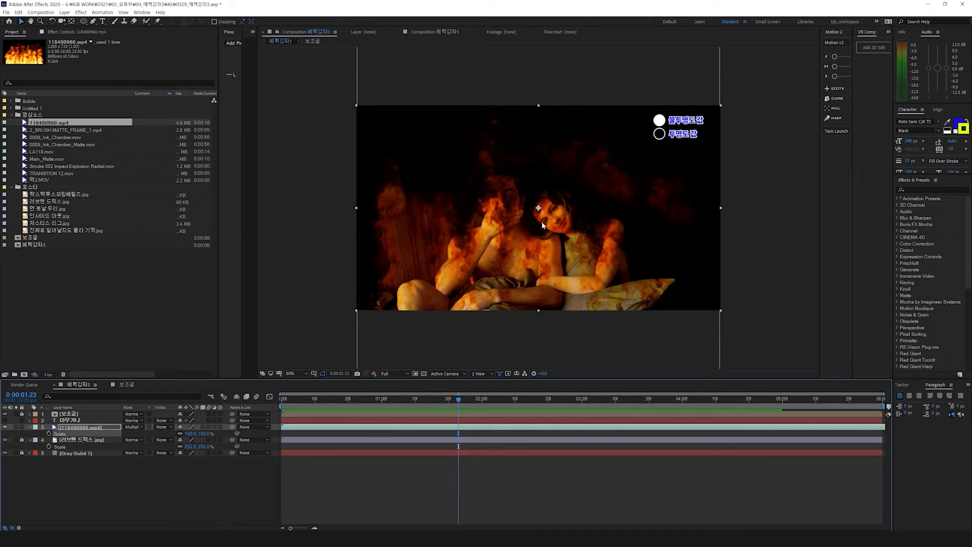
Step: Set the fire clip's blending mode to Overlay
{"action": "left_click", "coordinate": [133, 427]}
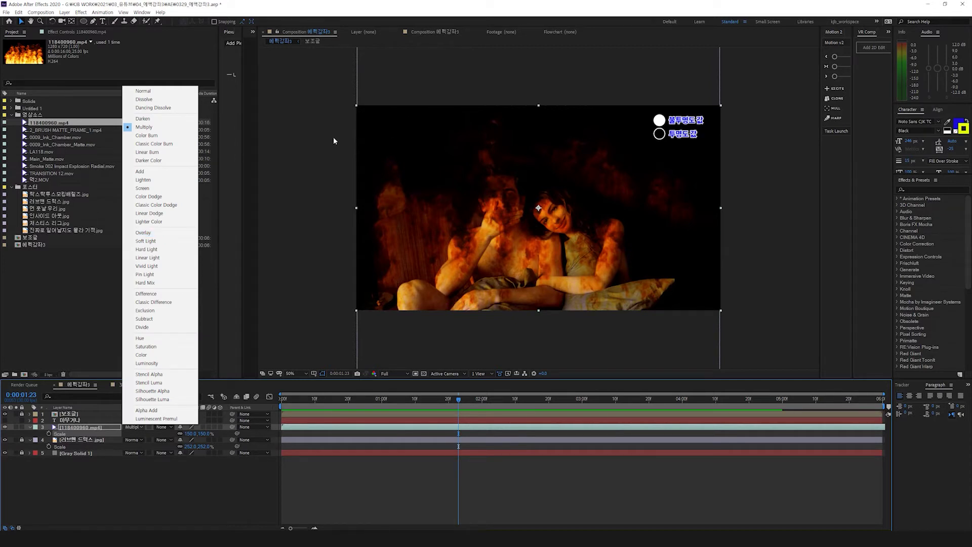
{"action": "left_click", "coordinate": [143, 232]}
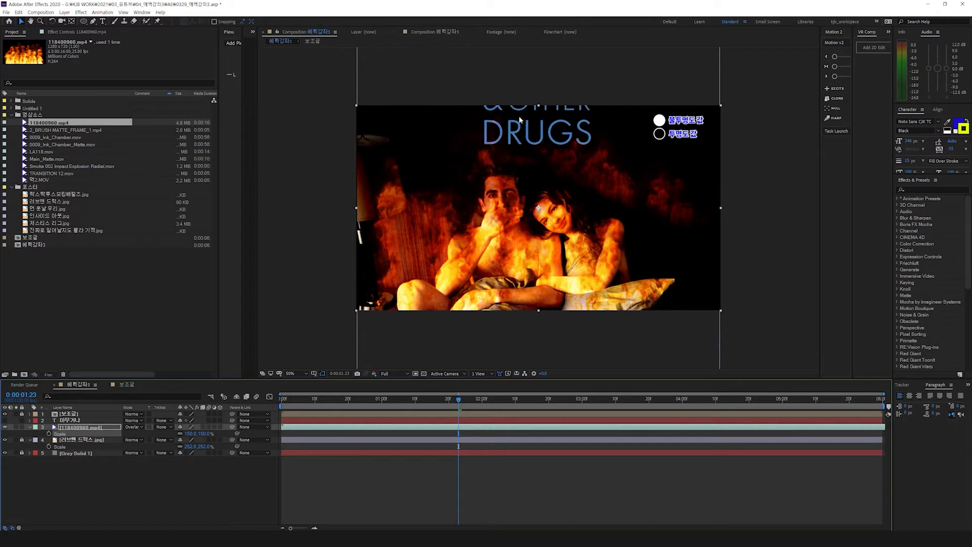
Step: Preview the fire clip in Overlay, then cycle through the blending modes that follow it to compare their effects on the poster
{"action": "key", "text": "space"}
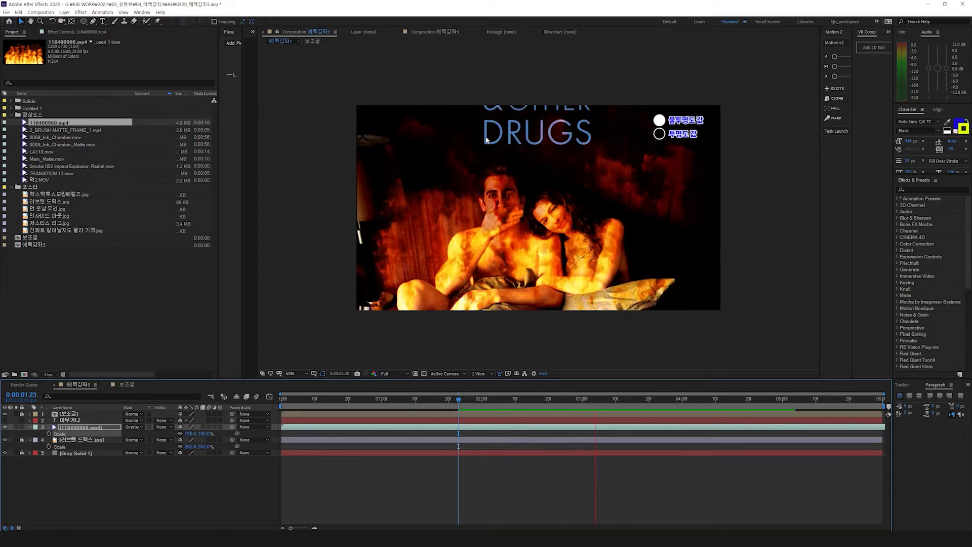
{"action": "key", "text": "space"}
{"action": "key", "text": "shift+equal"}
{"action": "key", "text": "shift+equal"}
{"action": "key", "text": "shift+equal"}
{"action": "key", "text": "shift+equal"}
{"action": "key", "text": "shift+equal"}
{"action": "key", "text": "shift+equal"}
{"action": "key", "text": "shift+equal"}
{"action": "key", "text": "shift+equal"}
{"action": "key", "text": "shift+equal"}
{"action": "key", "text": "shift+equal"}
{"action": "key", "text": "shift+equal"}
{"action": "key", "text": "shift+equal"}
{"action": "key", "text": "shift+equal"}
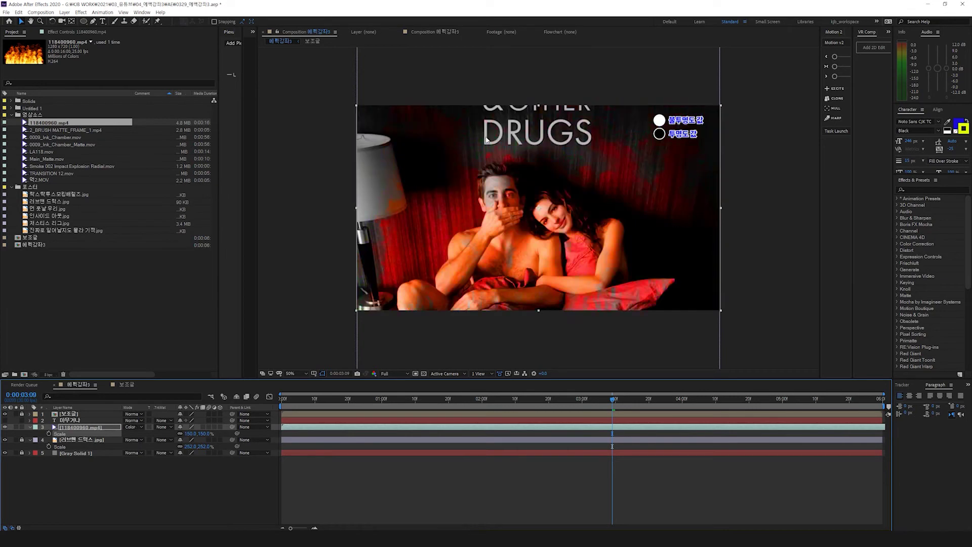
{"action": "key", "text": "shift+equal"}
{"action": "key", "text": "shift+equal"}
{"action": "key", "text": "shift+equal"}
{"action": "key", "text": "shift+equal"}
{"action": "key", "text": "shift+equal"}
{"action": "key", "text": "shift+equal"}
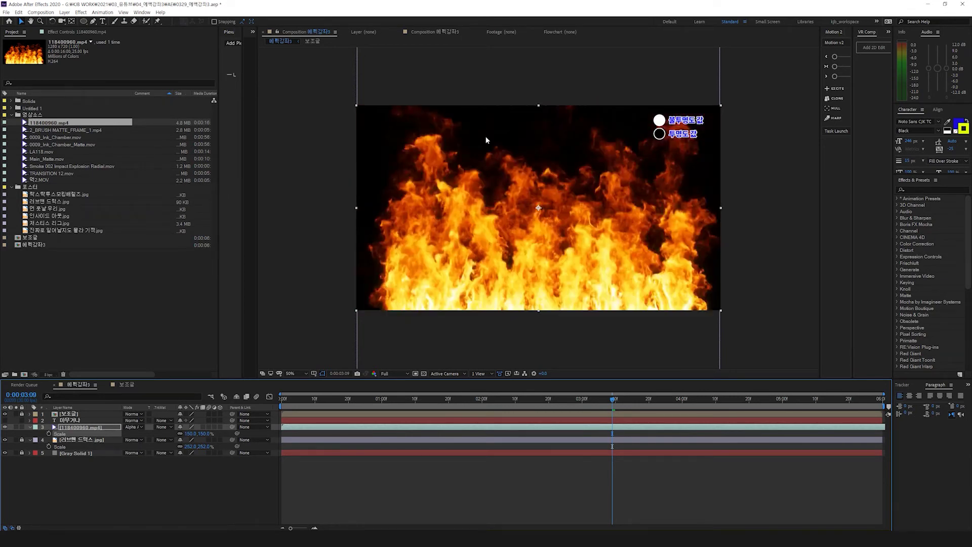
{"action": "key", "text": "shift+equal"}
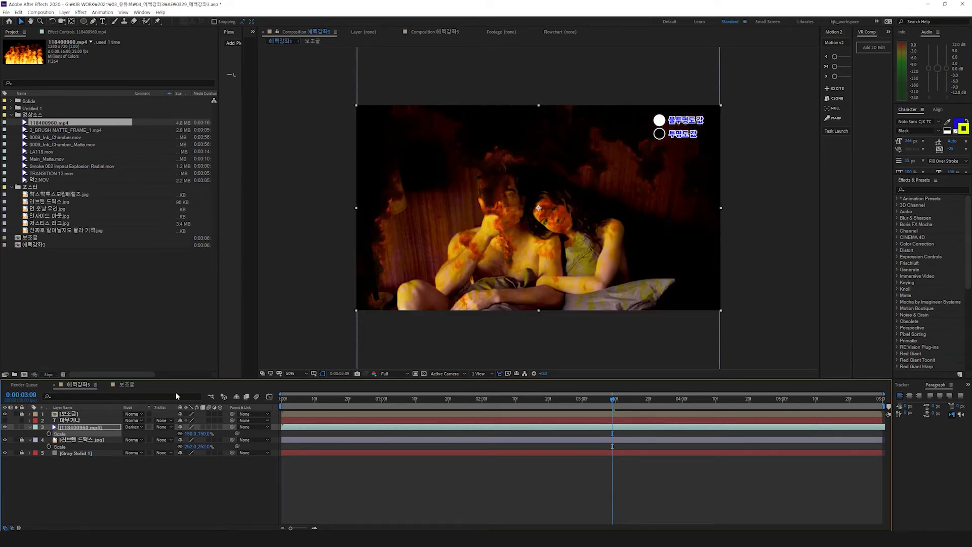
Step: Reset the fire clip to Normal, delete it, and add 2_BRUSH MATTE_FRAME_1.mp4 directly above the poster layer
{"action": "left_click", "coordinate": [131, 430]}
{"action": "left_click", "coordinate": [150, 94]}
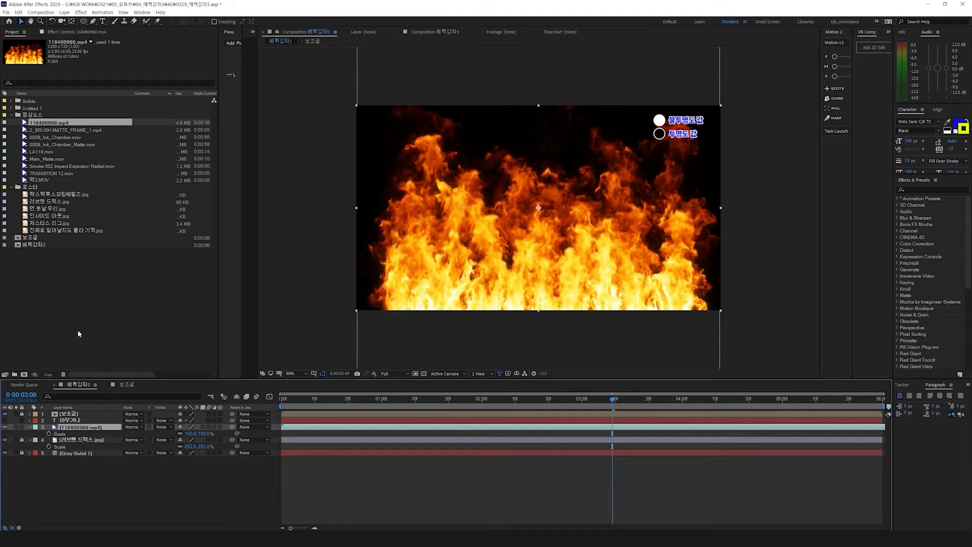
{"action": "key", "text": "Delete"}
{"action": "left_click", "coordinate": [53, 133]}
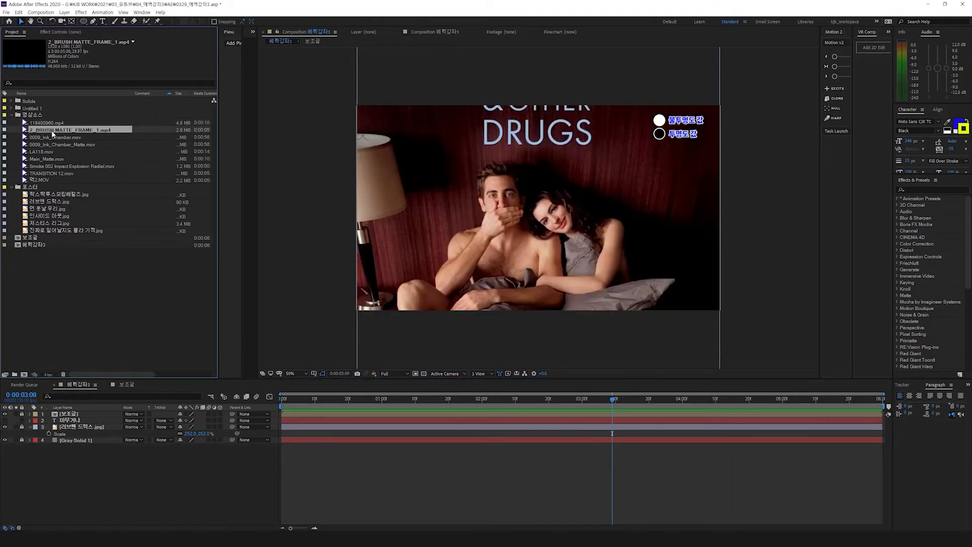
{"action": "mouse_move", "coordinate": [53, 133]}
{"action": "left_mouse_down"}
{"action": "mouse_move", "coordinate": [102, 449]}
{"action": "mouse_move", "coordinate": [91, 427]}
{"action": "left_mouse_up"}
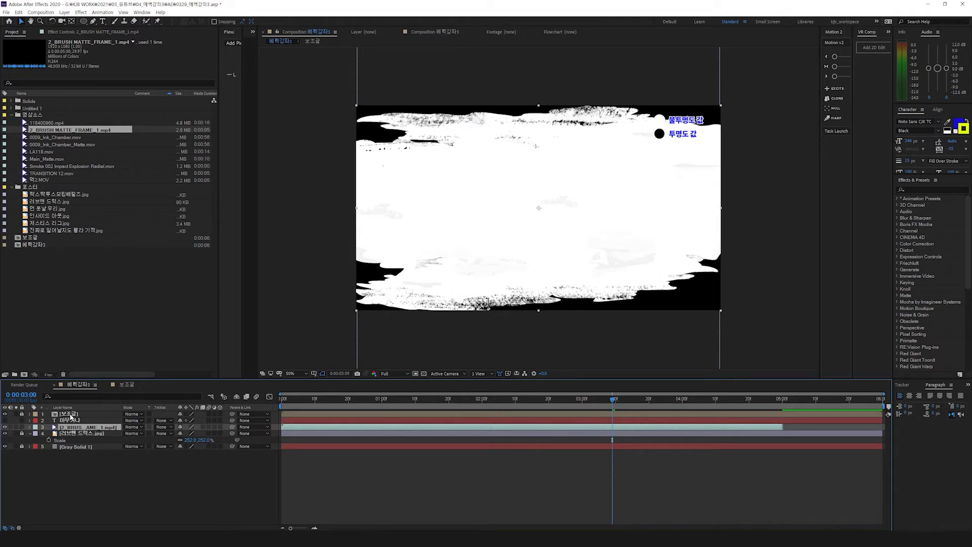
Step: At 0:00:00:15, try the Add blending mode on the brush matte clip, then switch it to Multiply
{"action": "mouse_move", "coordinate": [345, 400]}
{"action": "left_mouse_down"}
{"action": "mouse_move", "coordinate": [365, 403]}
{"action": "mouse_move", "coordinate": [333, 402]}
{"action": "left_mouse_up"}
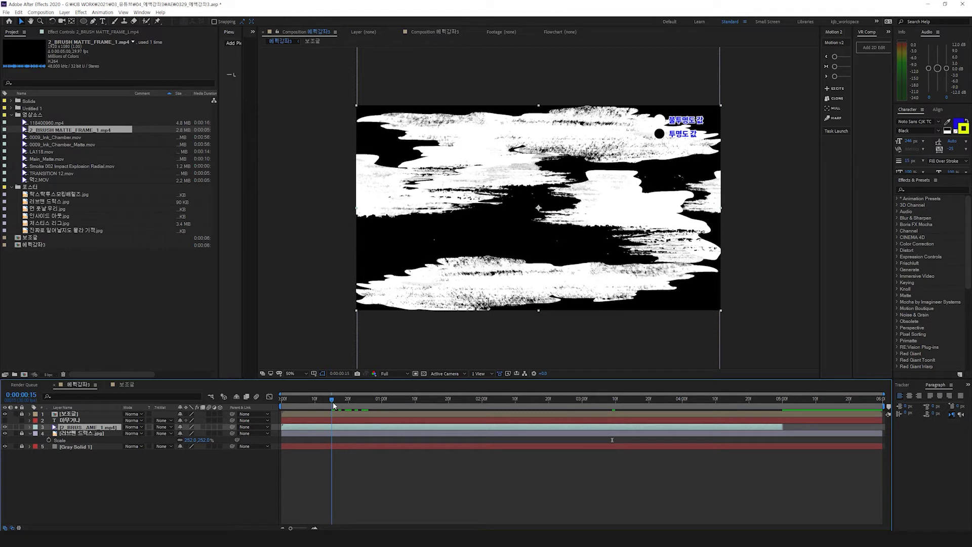
{"action": "left_click", "coordinate": [134, 427]}
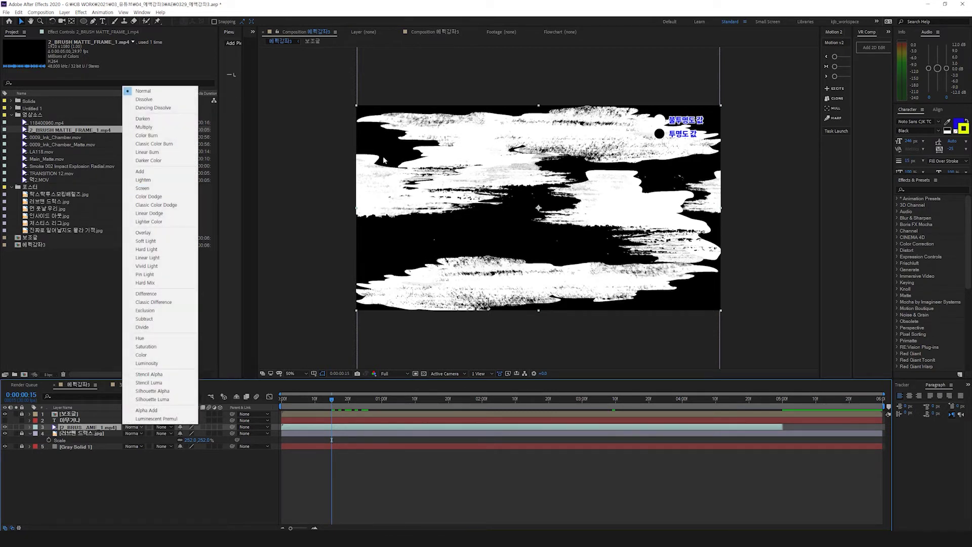
{"action": "left_click", "coordinate": [165, 172]}
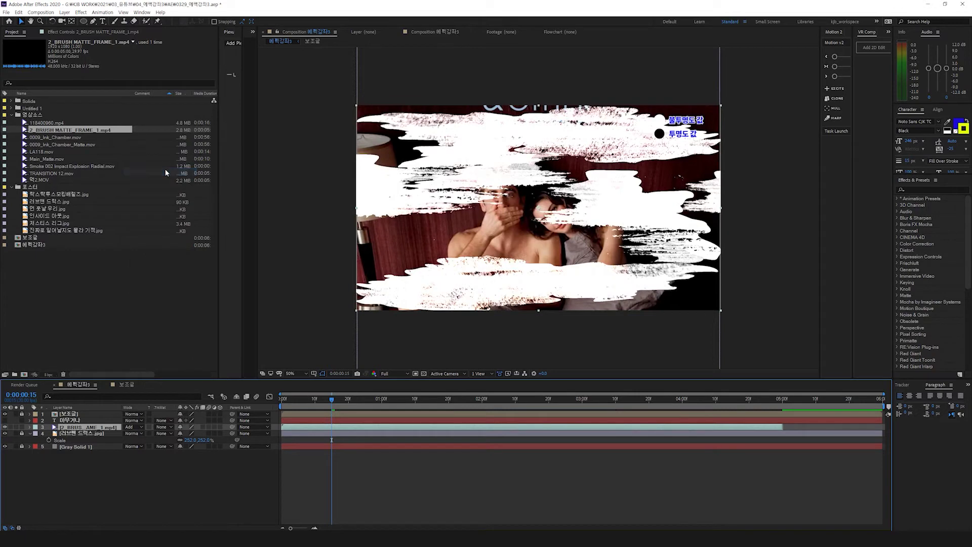
{"action": "left_click", "coordinate": [134, 427]}
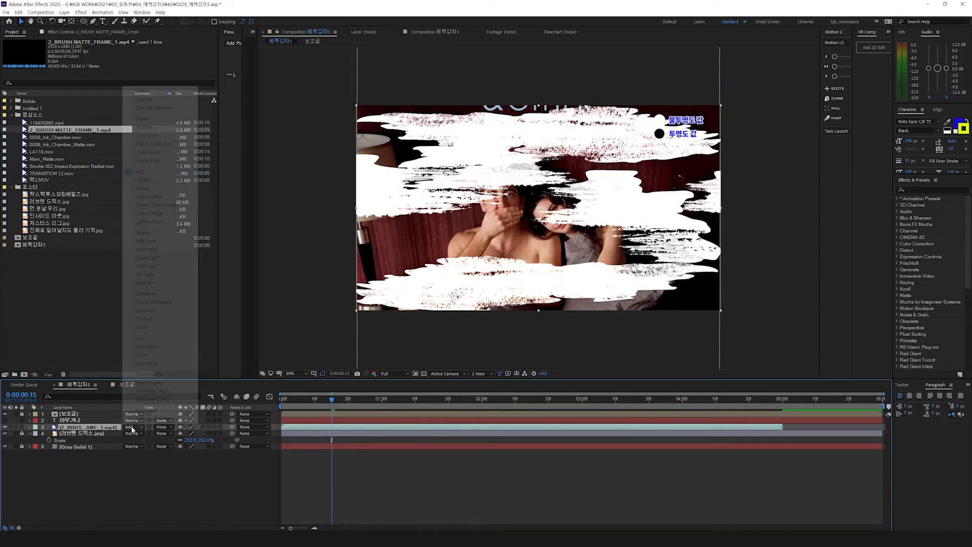
{"action": "left_click", "coordinate": [143, 127]}
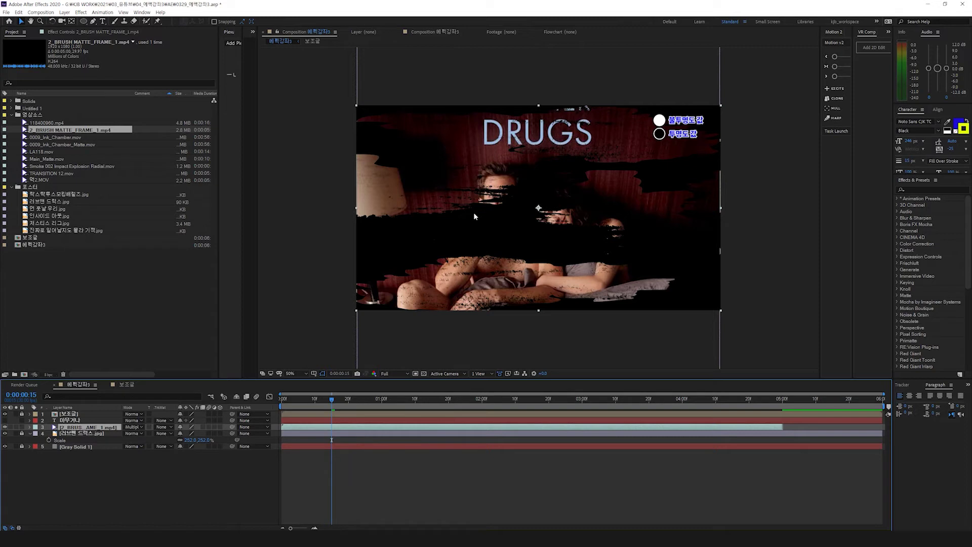
{"action": "mouse_move", "coordinate": [332, 408]}
{"action": "left_mouse_down"}
{"action": "mouse_move", "coordinate": [346, 407]}
{"action": "mouse_move", "coordinate": [307, 407]}
{"action": "mouse_move", "coordinate": [362, 409]}
{"action": "mouse_move", "coordinate": [328, 406]}
{"action": "left_mouse_up"}
Step: Replace the brush matte layer's footage with 0009_Ink_Chamber.mov and set its blending mode to Normal at 0:00:03:07
{"action": "left_click", "coordinate": [49, 146]}
{"action": "left_click", "coordinate": [53, 137]}
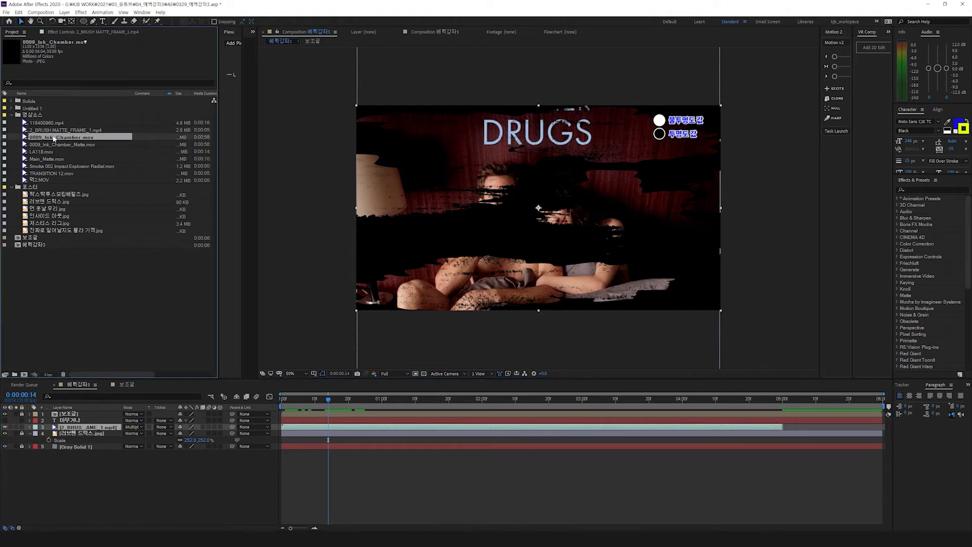
{"action": "left_click_drag", "start_coordinate": [54, 138], "coordinate": [68, 427]}
{"action": "left_click", "coordinate": [469, 401]}
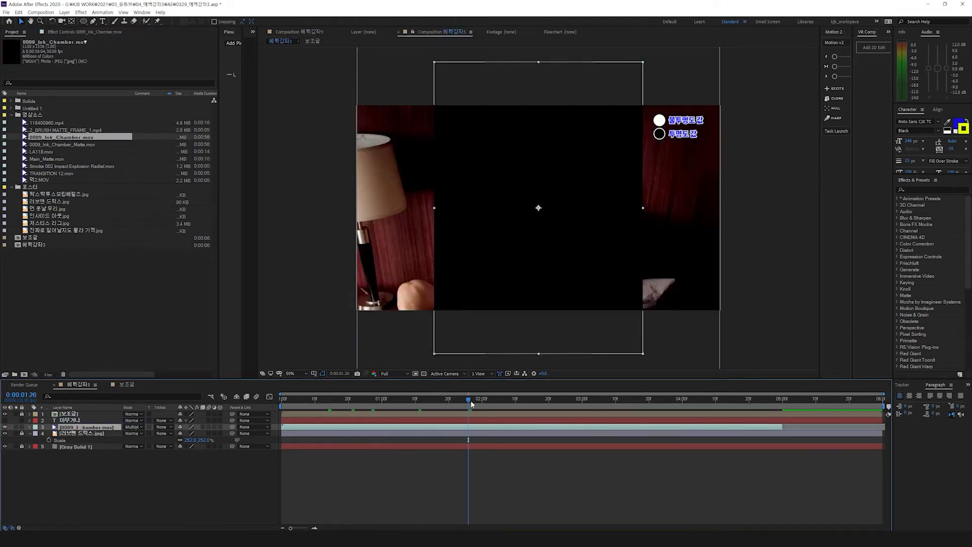
{"action": "left_click_drag", "start_coordinate": [471, 404], "coordinate": [607, 402]}
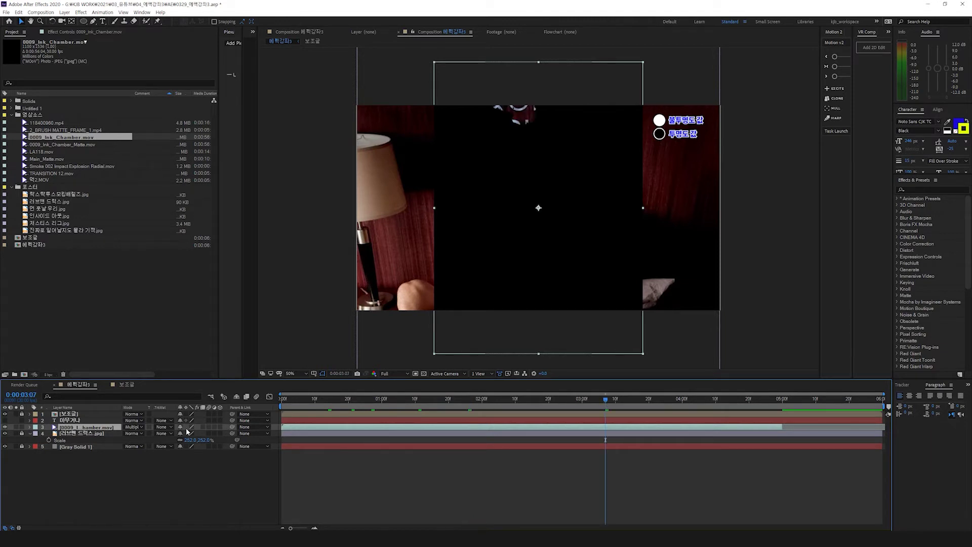
{"action": "left_click", "coordinate": [134, 427]}
{"action": "left_click", "coordinate": [144, 92]}
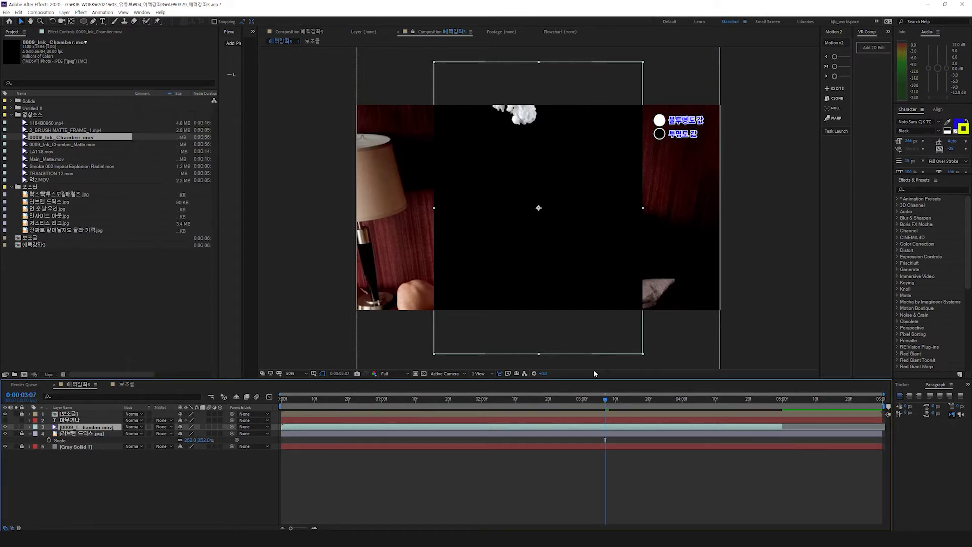
Step: Rotate the ink clip sideways, scale it to 182%, and reposition it so it covers the whole frame
{"action": "key", "text": "r"}
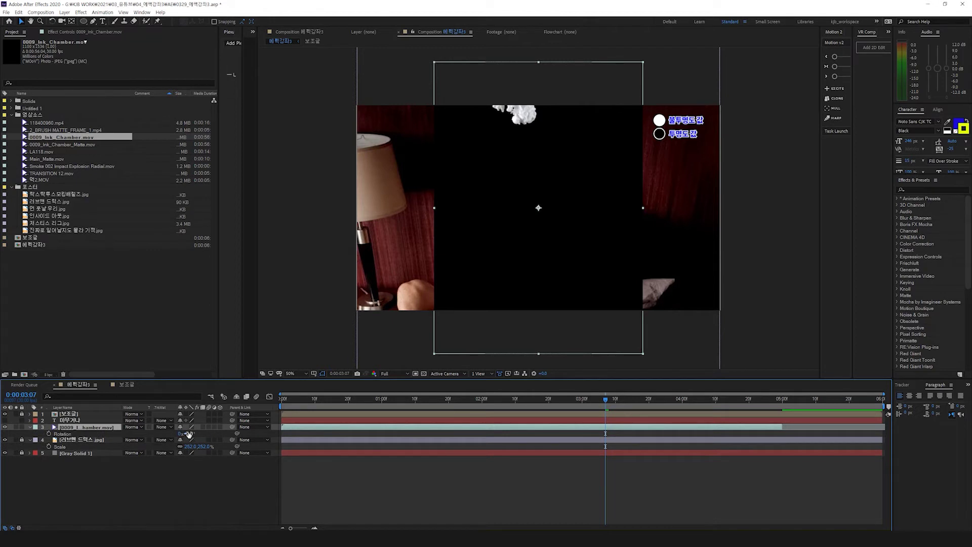
{"action": "mouse_move", "coordinate": [187, 434]}
{"action": "left_mouse_down"}
{"action": "mouse_move", "coordinate": [150, 436]}
{"action": "mouse_move", "coordinate": [214, 434]}
{"action": "left_mouse_up"}
{"action": "key", "text": "s"}
{"action": "left_click_drag", "start_coordinate": [527, 233], "coordinate": [576, 221]}
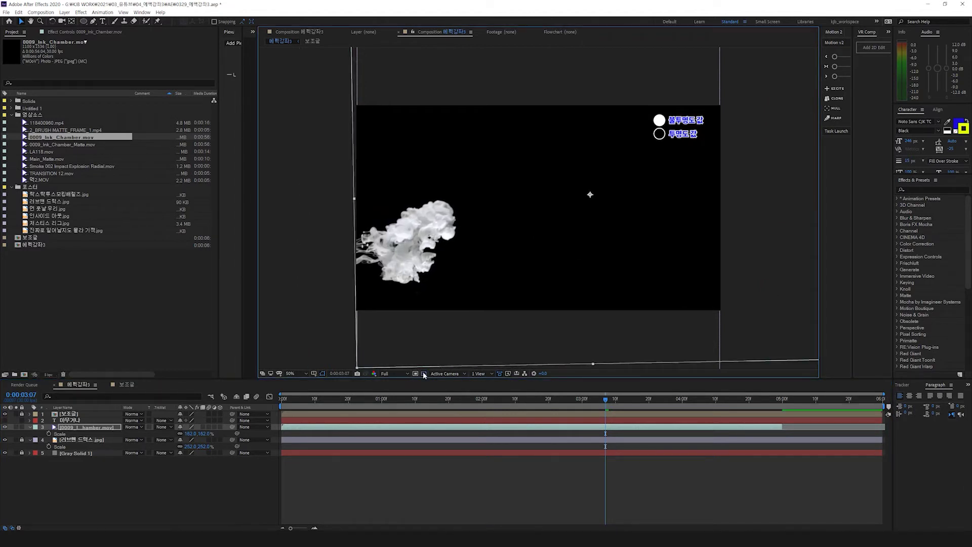
Step: Solo the ink clip briefly, then try Add and the lightening blending modes that follow it, up to Linear Dodge
{"action": "left_click", "coordinate": [16, 427]}
{"action": "left_click", "coordinate": [422, 373]}
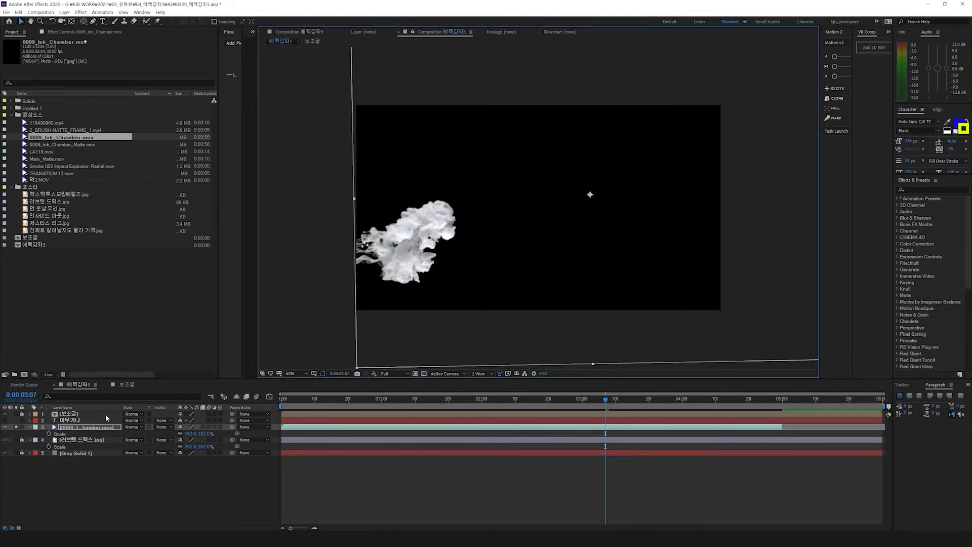
{"action": "left_click", "coordinate": [16, 427]}
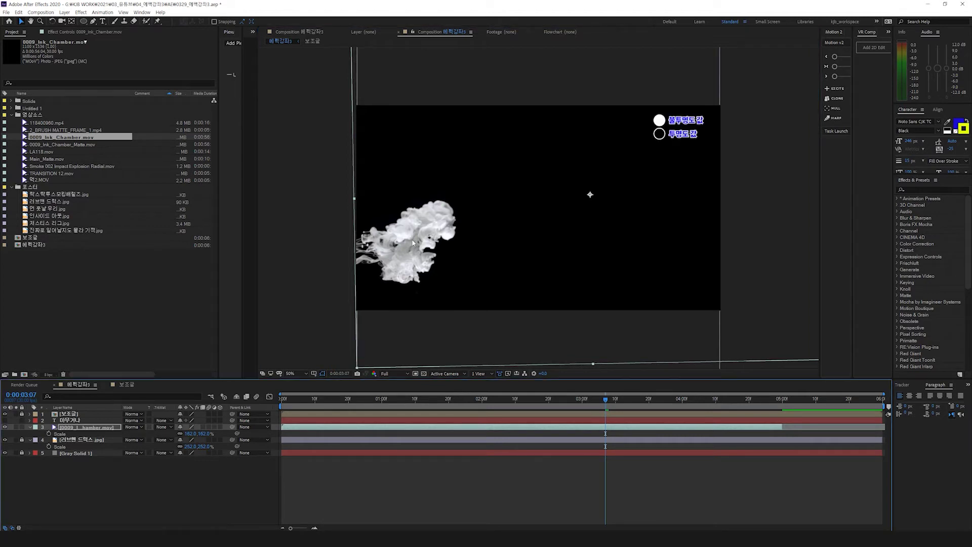
{"action": "left_click", "coordinate": [133, 427]}
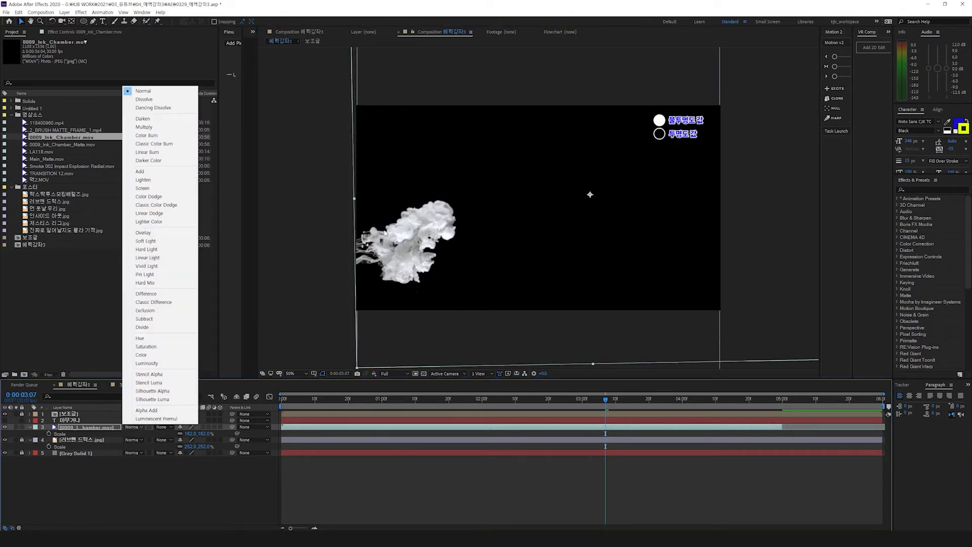
{"action": "left_click", "coordinate": [141, 171]}
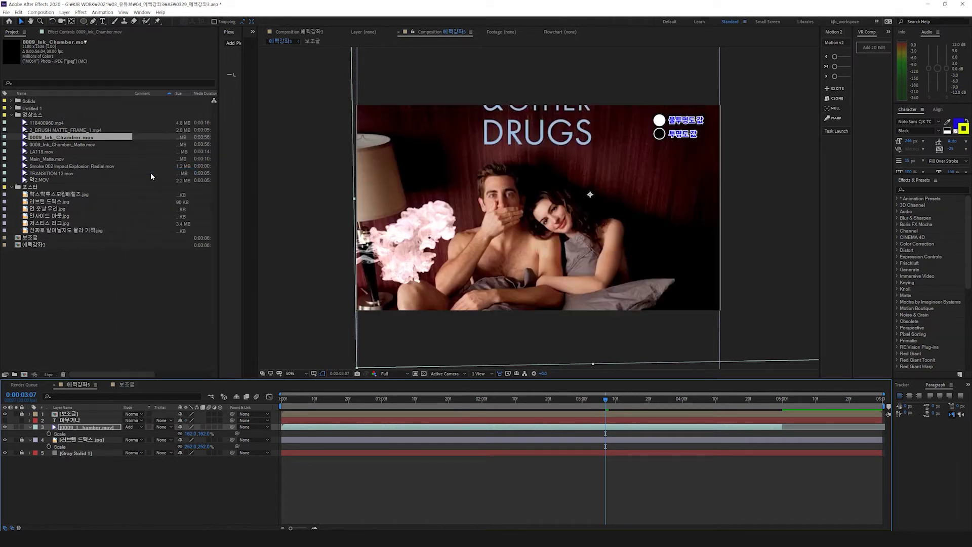
{"action": "key", "text": "shift+="}
{"action": "key", "text": "shift+="}
{"action": "key", "text": "shift+="}
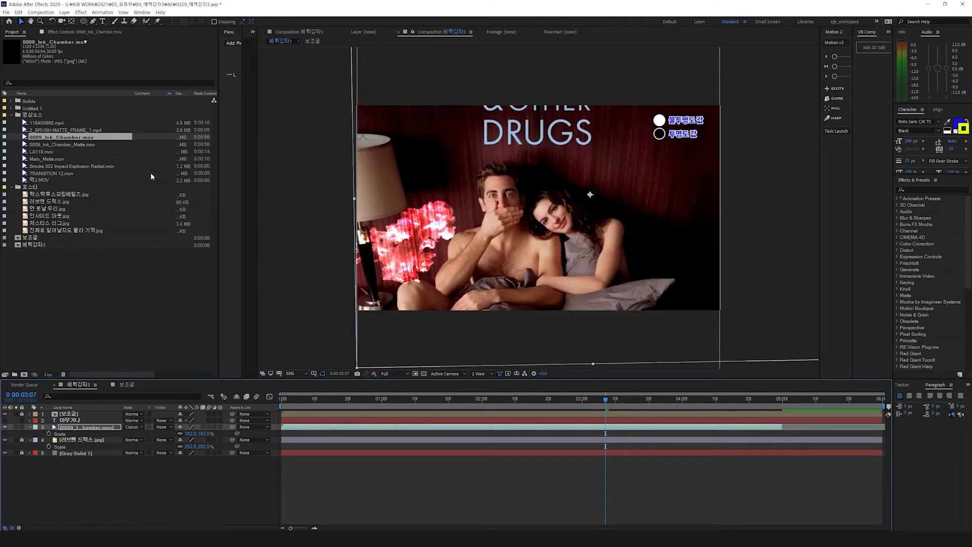
{"action": "key", "text": "shift+="}
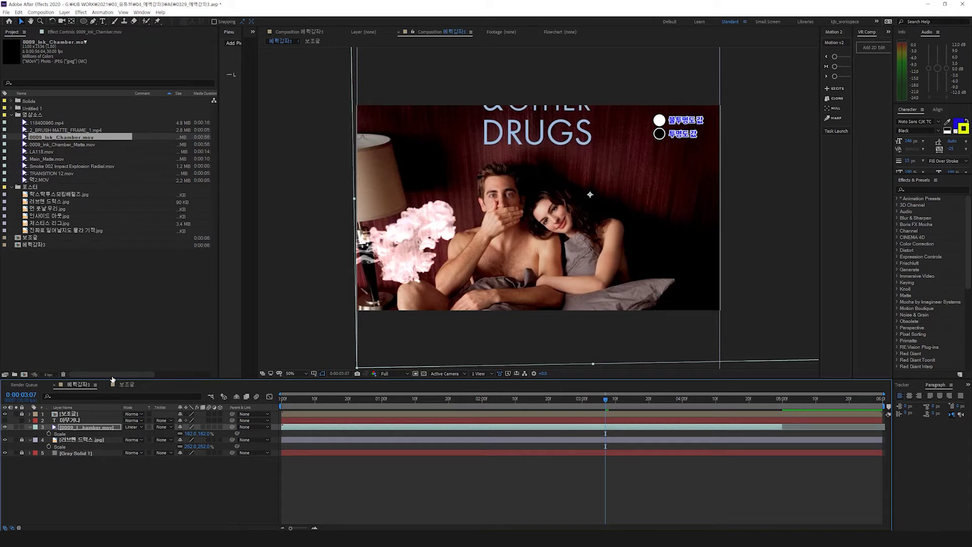
Step: Set the ink clip's blending mode to Multiply, rotate it nearly upright, and move it over the couple
{"action": "left_click", "coordinate": [134, 426]}
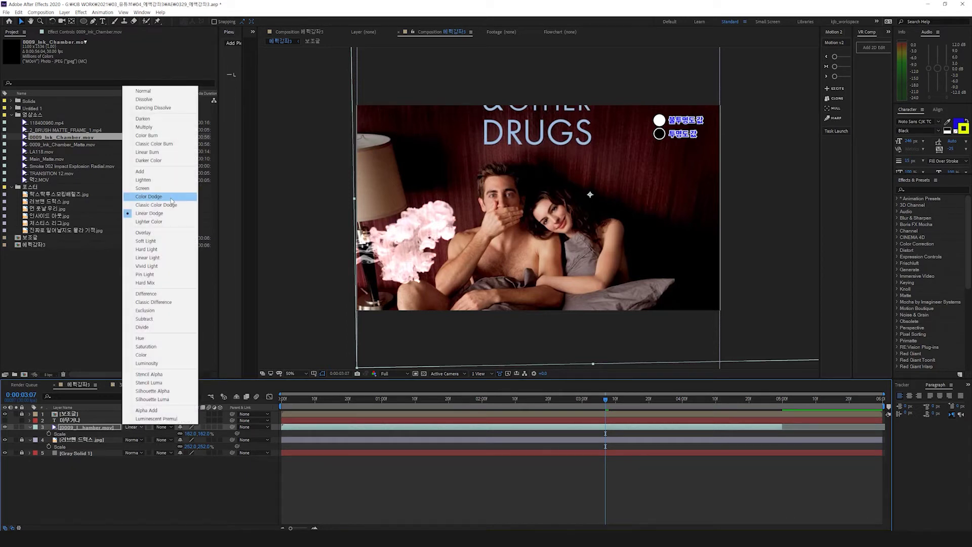
{"action": "left_click", "coordinate": [152, 127]}
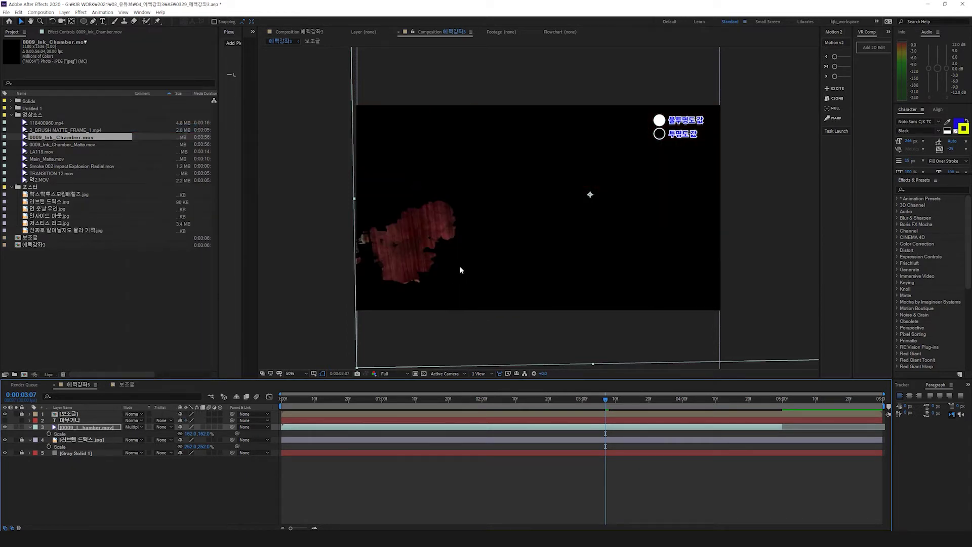
{"action": "left_click_drag", "start_coordinate": [398, 274], "coordinate": [495, 246]}
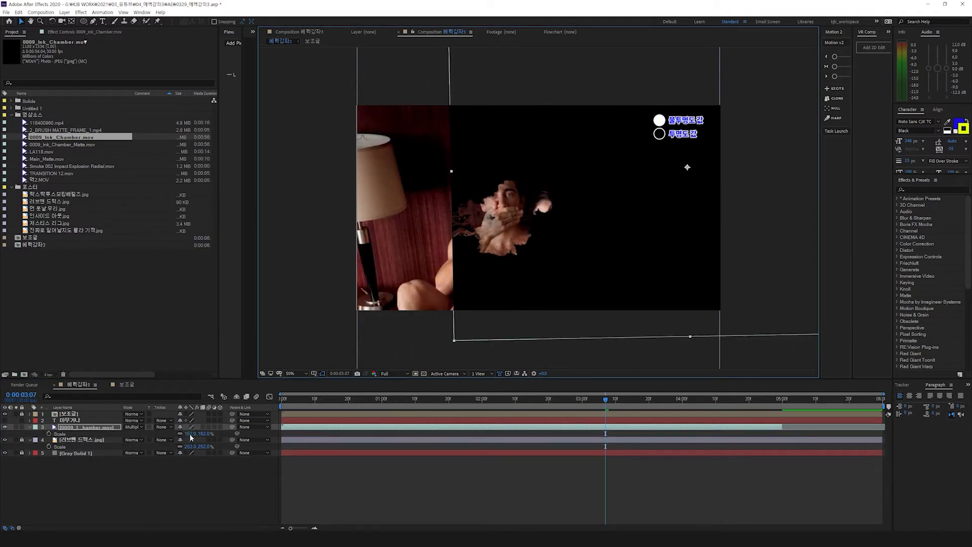
{"action": "mouse_move", "coordinate": [189, 433]}
{"action": "left_mouse_down"}
{"action": "mouse_move", "coordinate": [205, 446]}
{"action": "mouse_move", "coordinate": [170, 434]}
{"action": "mouse_move", "coordinate": [189, 434]}
{"action": "left_mouse_up"}
{"action": "key", "text": "r"}
{"action": "mouse_move", "coordinate": [560, 212]}
{"action": "left_mouse_down"}
{"action": "mouse_move", "coordinate": [470, 377]}
{"action": "mouse_move", "coordinate": [470, 419]}
{"action": "left_mouse_up"}
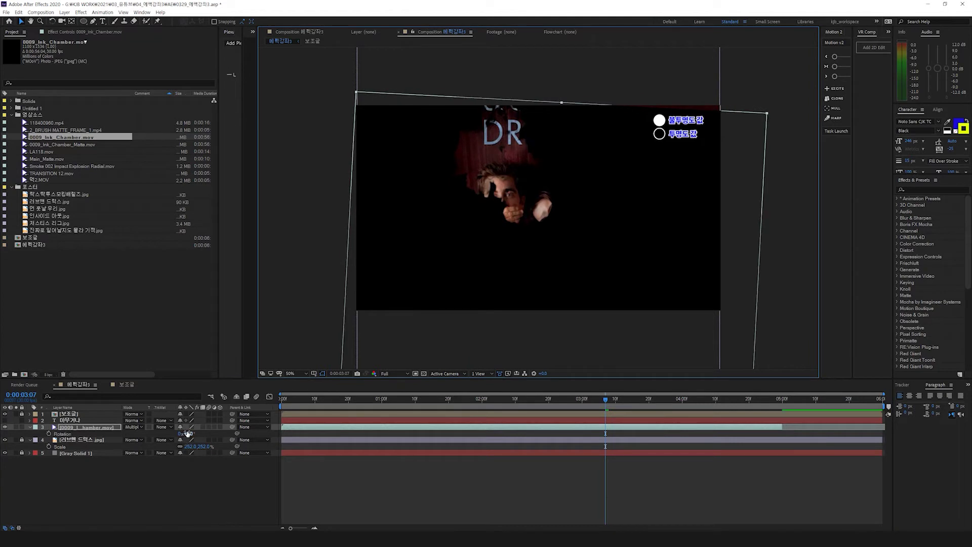
Step: Enlarge the ink clip to 302%, center the ink shape over the couple, and scrub to 0:00:04:08
{"action": "key", "text": "s"}
{"action": "left_click_drag", "start_coordinate": [192, 434], "coordinate": [234, 434]}
{"action": "mouse_move", "coordinate": [481, 183]}
{"action": "left_mouse_down"}
{"action": "mouse_move", "coordinate": [514, 301]}
{"action": "mouse_move", "coordinate": [541, 306]}
{"action": "mouse_move", "coordinate": [545, 287]}
{"action": "left_mouse_up"}
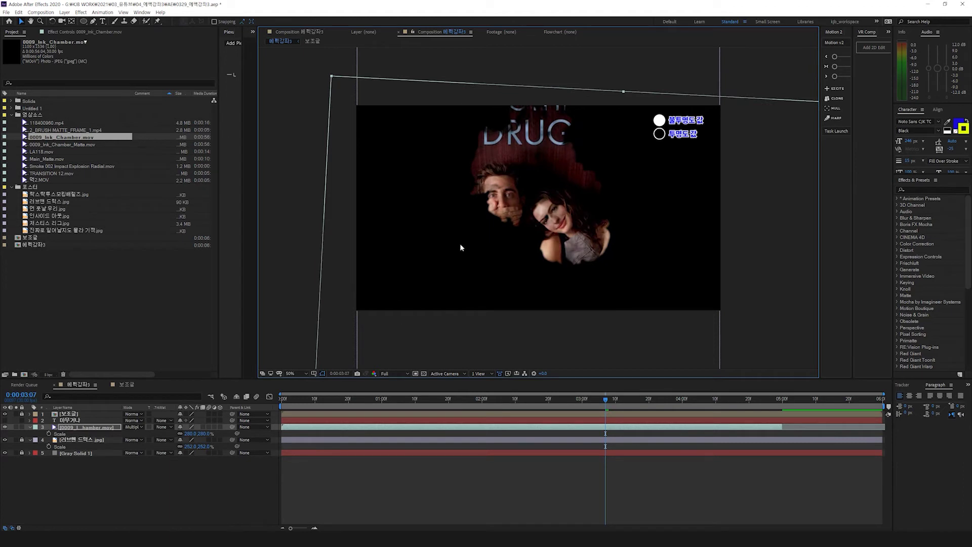
{"action": "left_click_drag", "start_coordinate": [208, 434], "coordinate": [219, 434]}
{"action": "left_click_drag", "start_coordinate": [327, 401], "coordinate": [709, 422]}
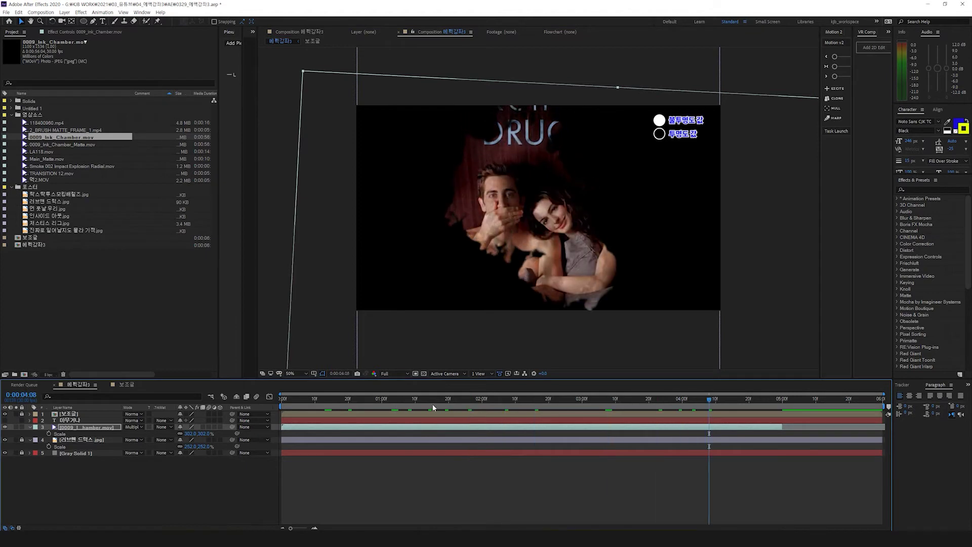
{"action": "left_click", "coordinate": [425, 375]}
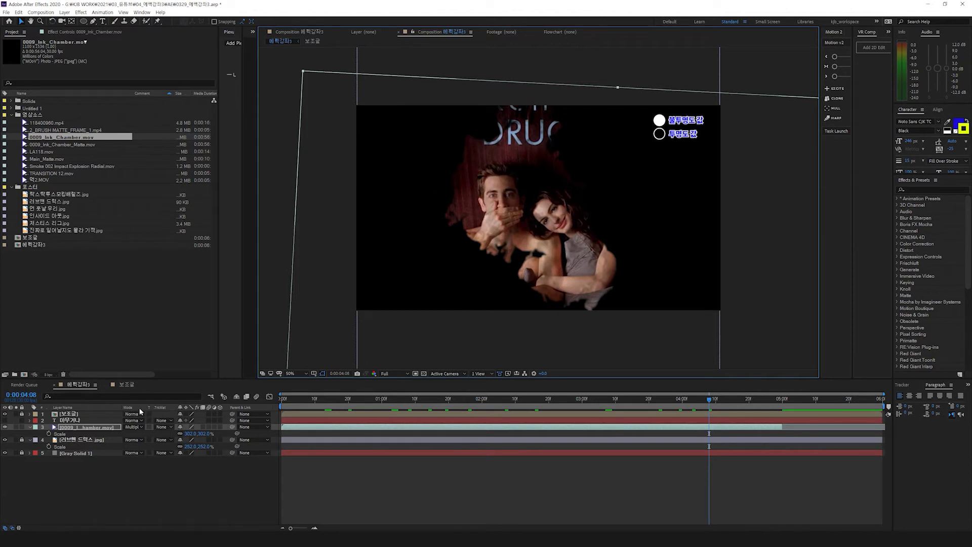
Step: Toggle the timeline's layer switches, transfer controls, and In/Out/Duration/Stretch columns, restoring the original layout
{"action": "left_click", "coordinate": [5, 528]}
{"action": "left_click", "coordinate": [12, 528]}
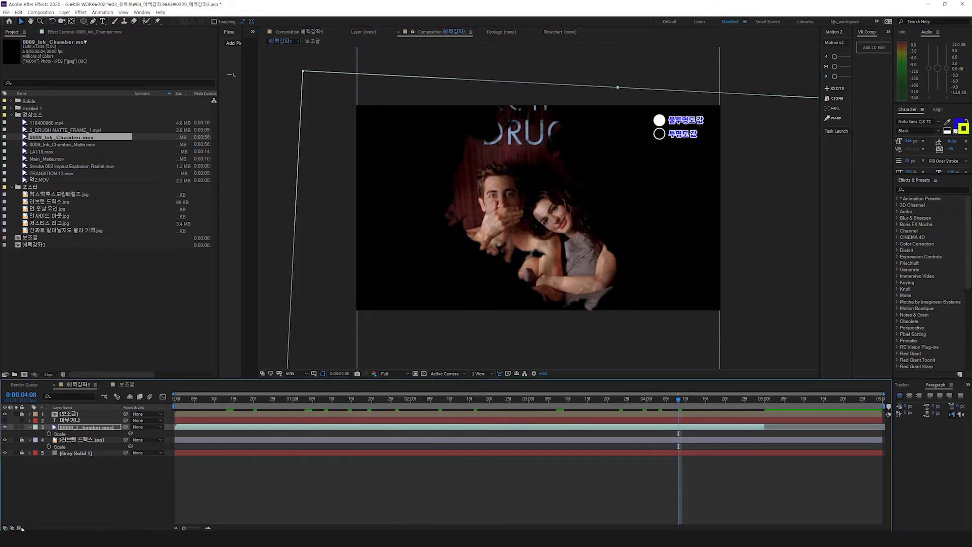
{"action": "left_click", "coordinate": [4, 528]}
{"action": "left_click", "coordinate": [12, 528]}
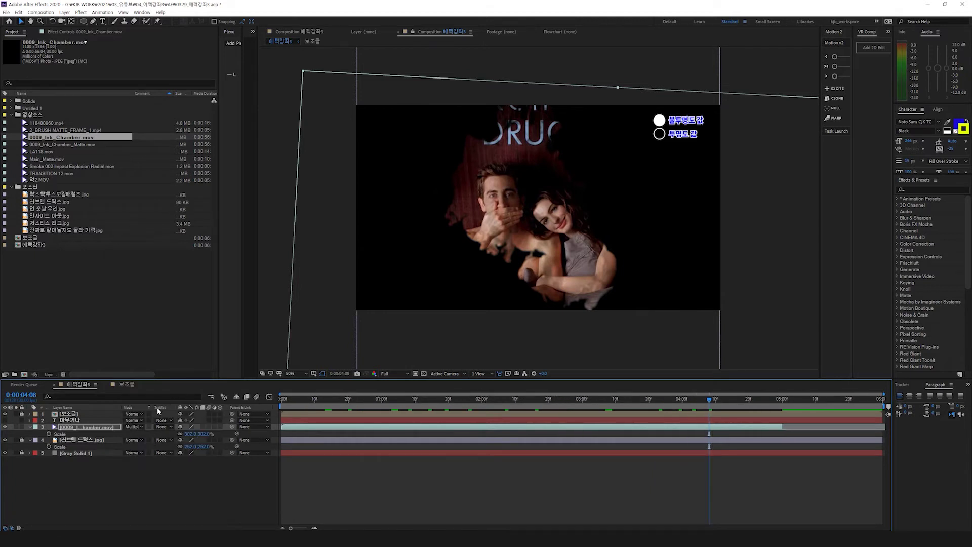
{"action": "left_click", "coordinate": [19, 528]}
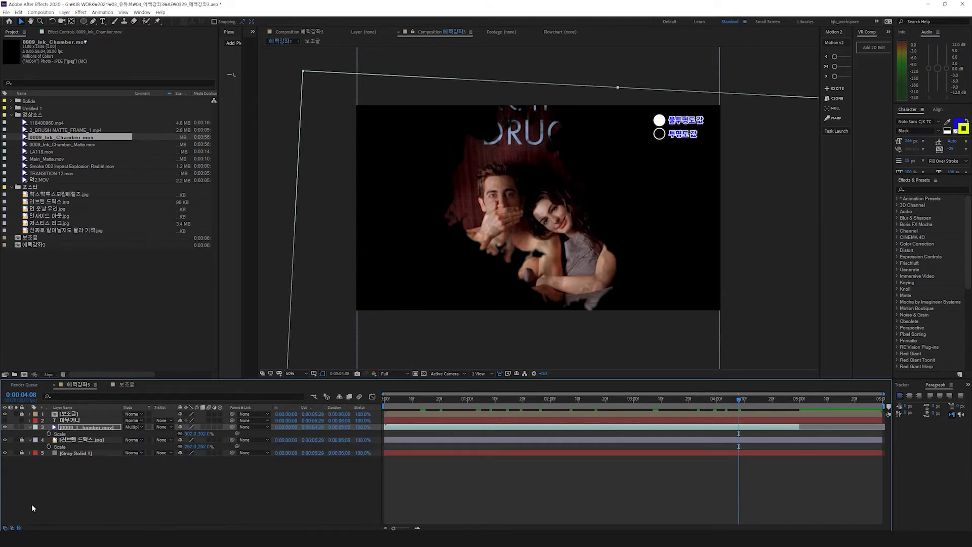
{"action": "left_click", "coordinate": [19, 527]}
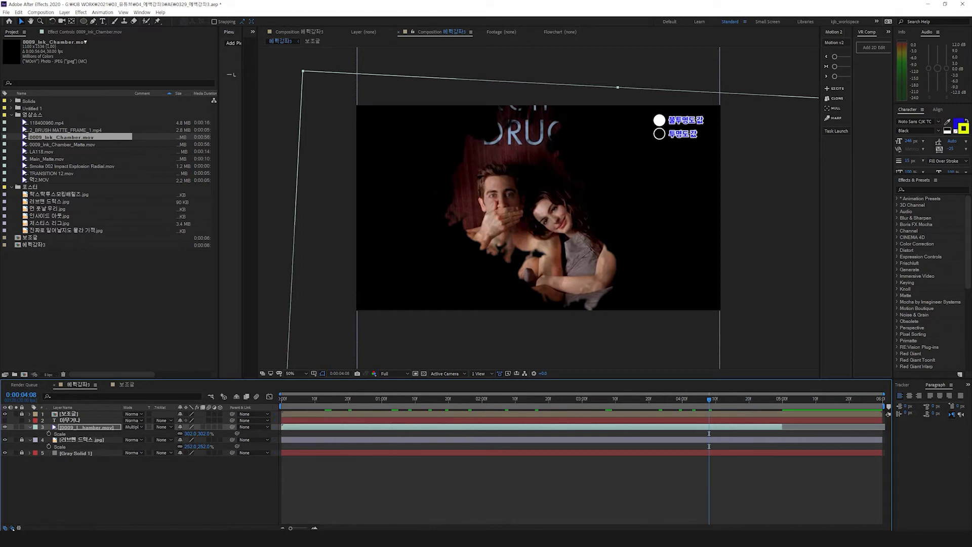
Step: Hide the timeline's Modes column and show it again
{"action": "right_click", "coordinate": [133, 476]}
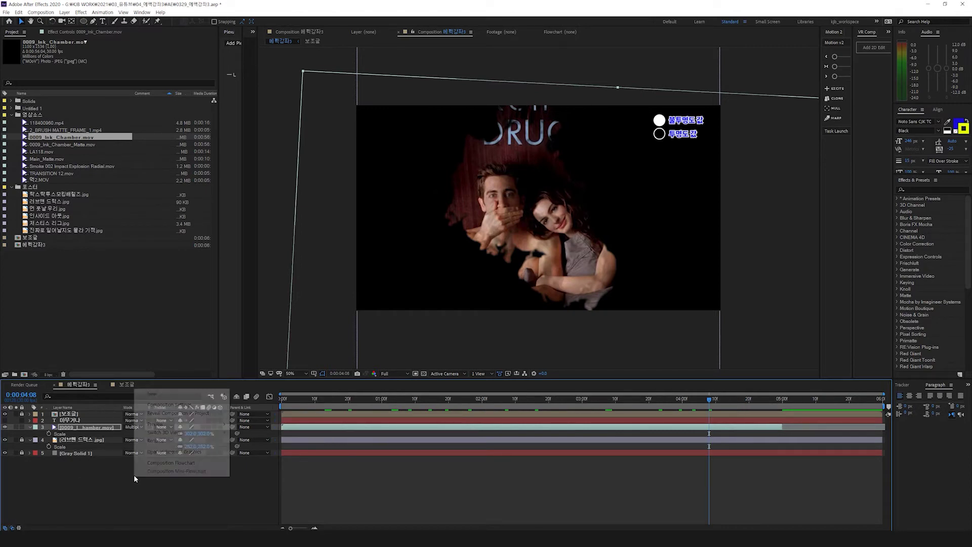
{"action": "left_click", "coordinate": [132, 475]}
{"action": "right_click", "coordinate": [117, 408]}
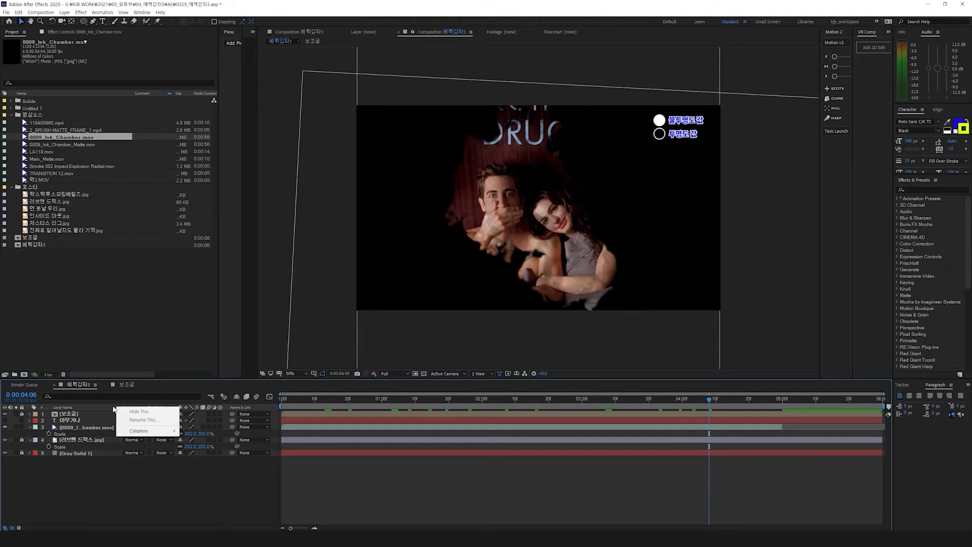
{"action": "mouse_move", "coordinate": [142, 434]}
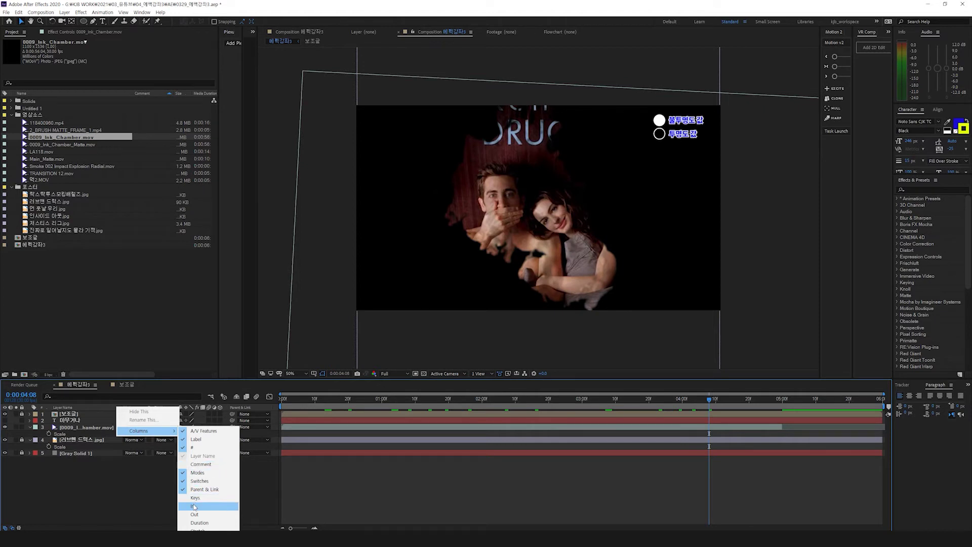
{"action": "left_click", "coordinate": [196, 473]}
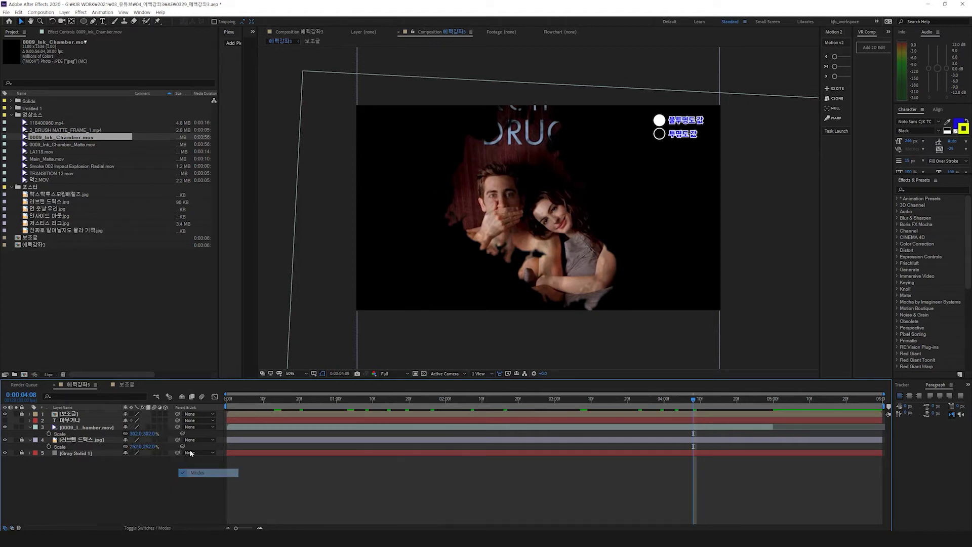
{"action": "right_click", "coordinate": [115, 407]}
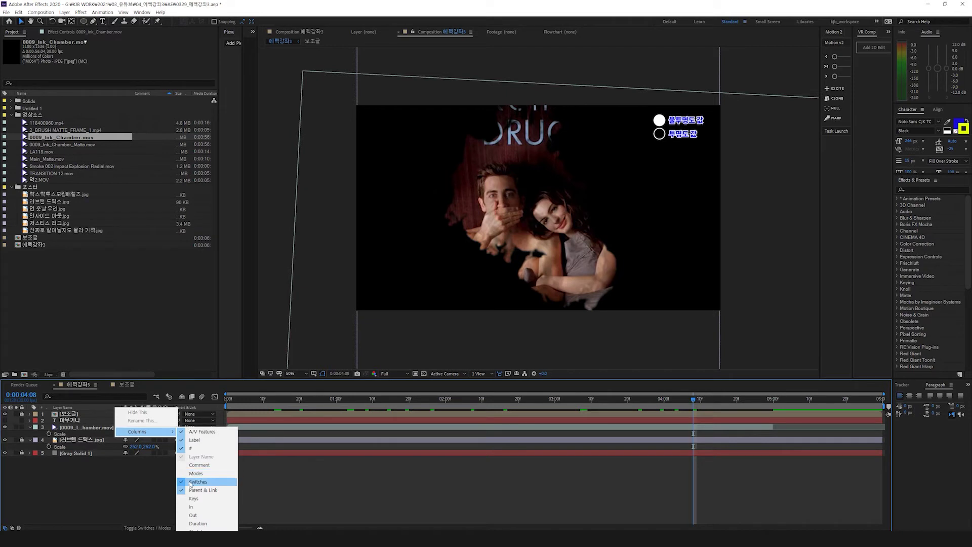
{"action": "left_click", "coordinate": [197, 472]}
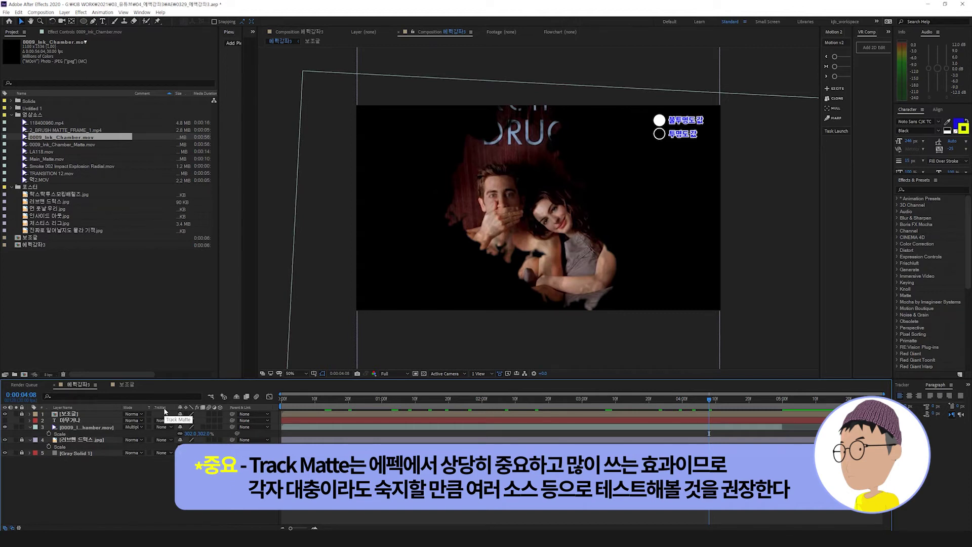
Step: Unlock the 보조글 legend layer and the 러브앤 드럭스.jpg poster layer, and select the poster layer
{"action": "left_click", "coordinate": [21, 414]}
{"action": "left_click", "coordinate": [22, 441]}
{"action": "left_click", "coordinate": [87, 440]}
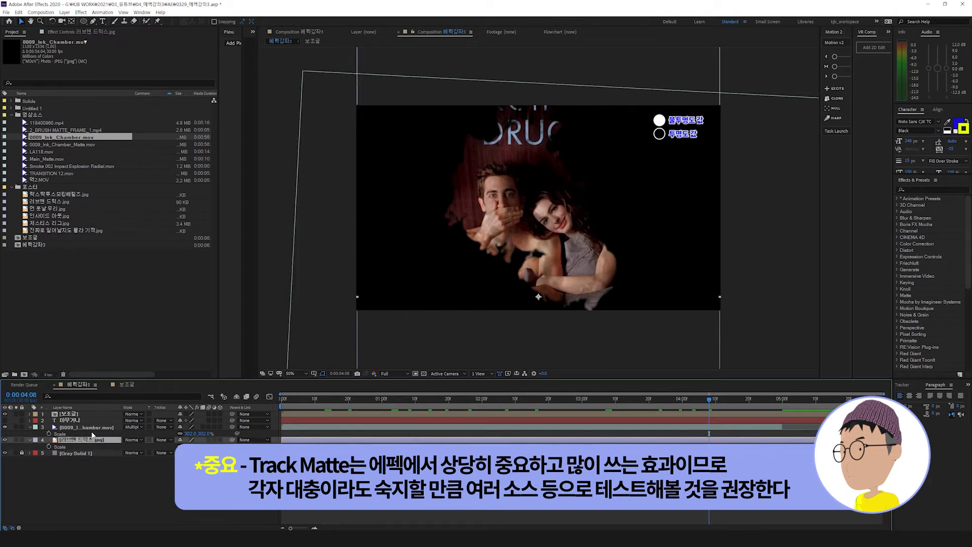
{"action": "left_click", "coordinate": [88, 428], "text": "shift"}
{"action": "left_click", "coordinate": [77, 462]}
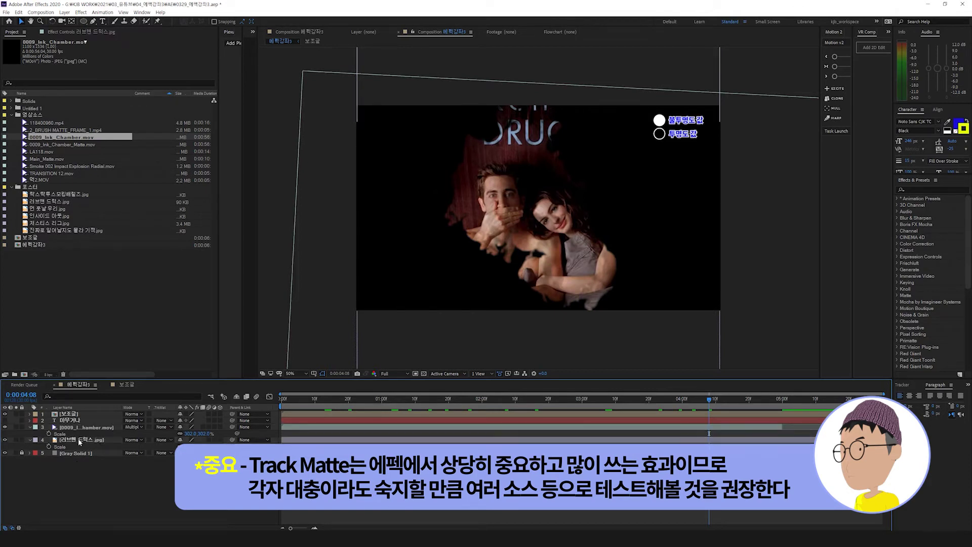
{"action": "left_click", "coordinate": [82, 440]}
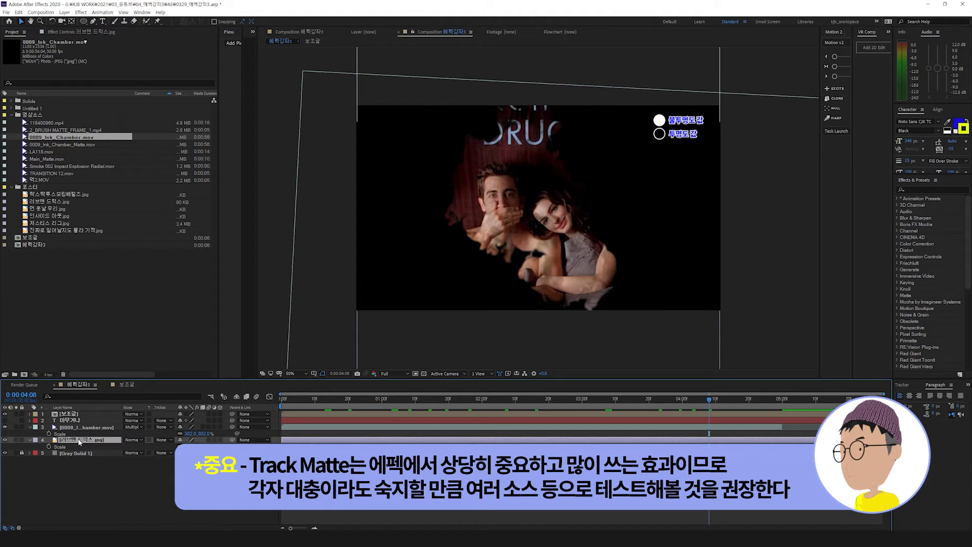
Step: Show the 아무거나 text layer, place it directly above the poster layer, and hide the ink clip while keeping the poster visible
{"action": "left_click", "coordinate": [5, 440]}
{"action": "left_click", "coordinate": [5, 420]}
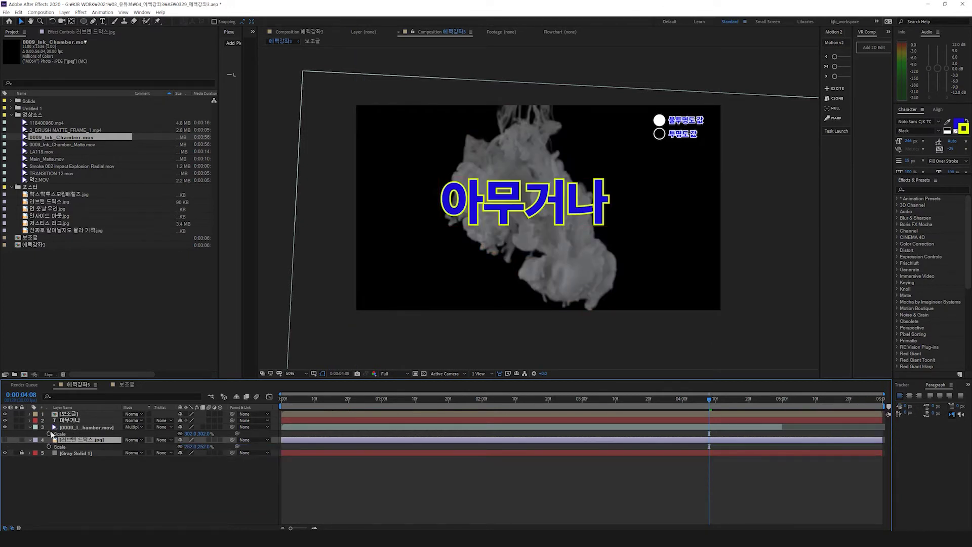
{"action": "left_click_drag", "start_coordinate": [70, 420], "coordinate": [72, 436]}
{"action": "left_click", "coordinate": [5, 420]}
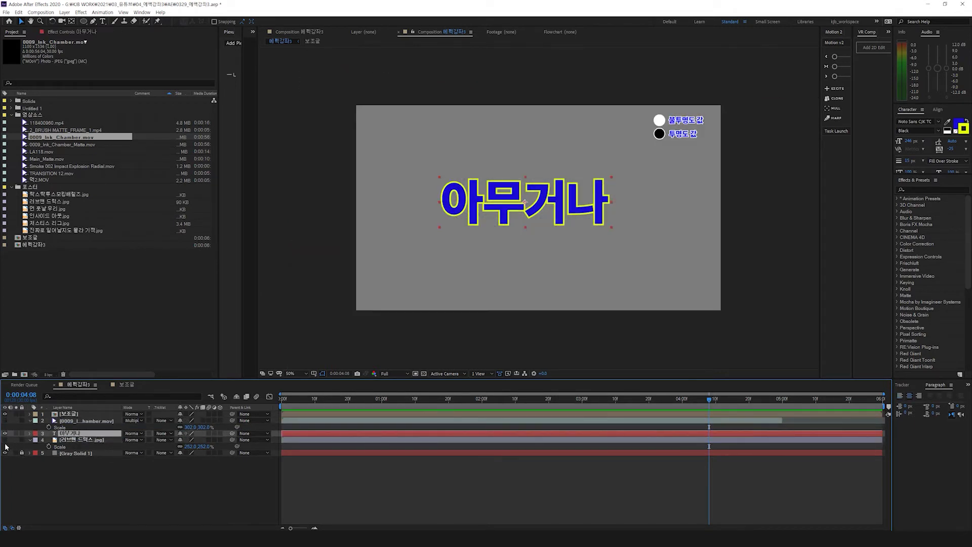
{"action": "left_click", "coordinate": [5, 439]}
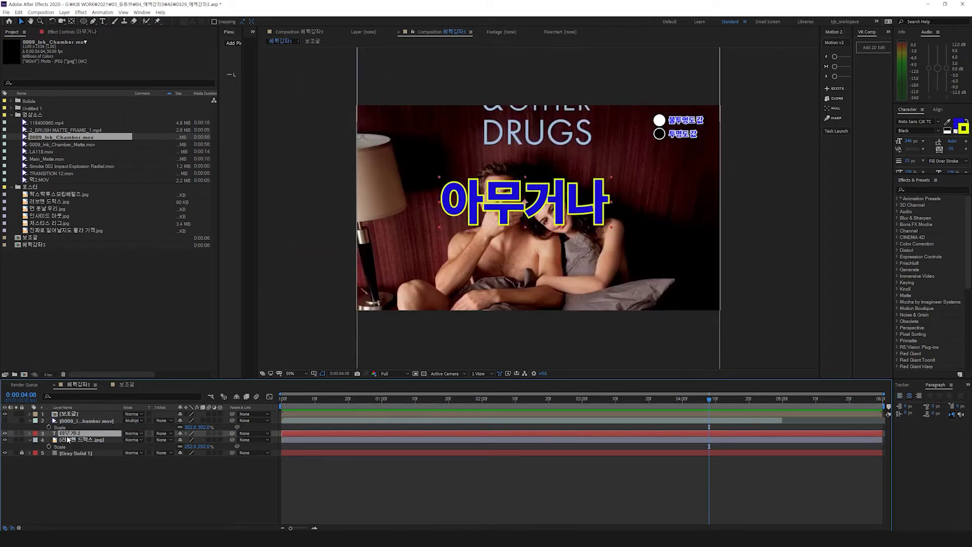
Step: Solo the 아무거나 text layer and display it against the transparency grid at 100% magnification
{"action": "left_click", "coordinate": [15, 433]}
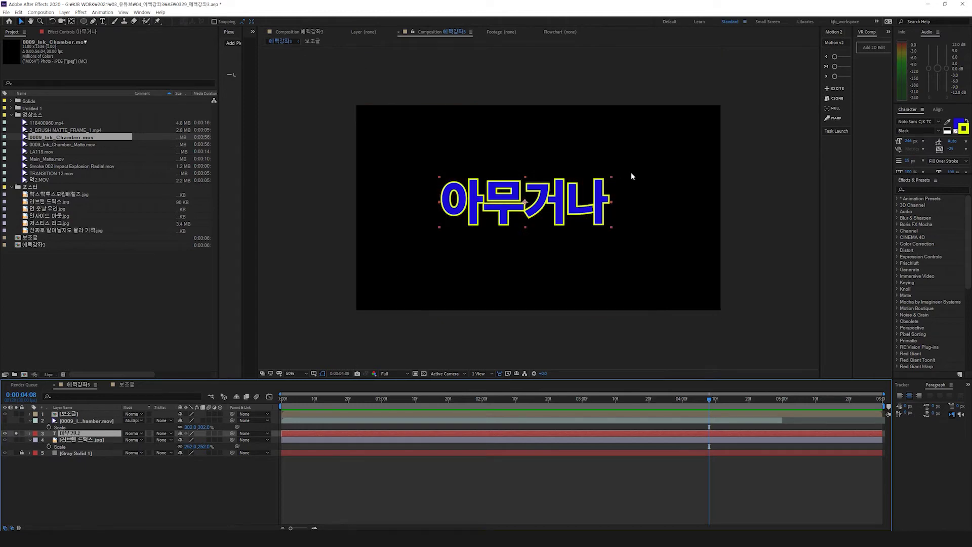
{"action": "key", "text": "period"}
{"action": "key", "text": "period"}
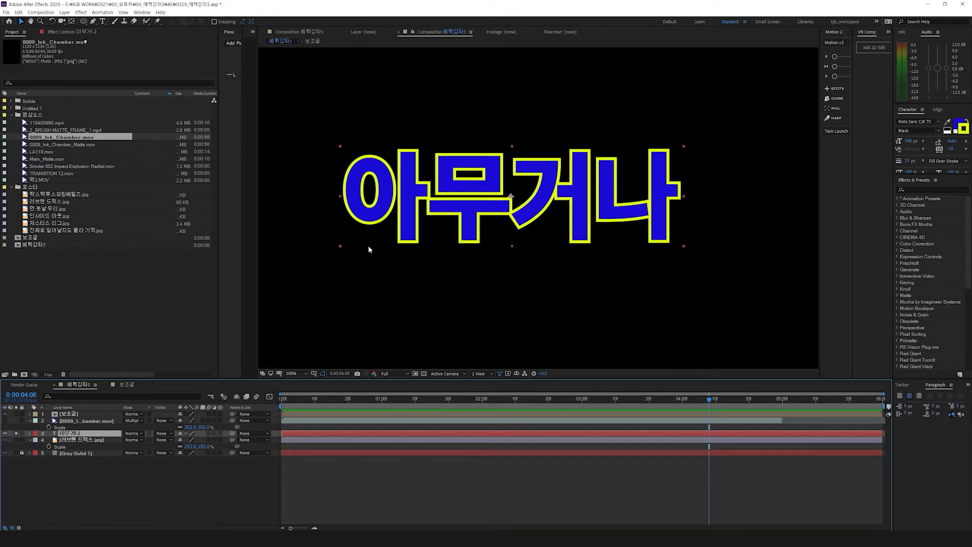
{"action": "left_click", "coordinate": [424, 373]}
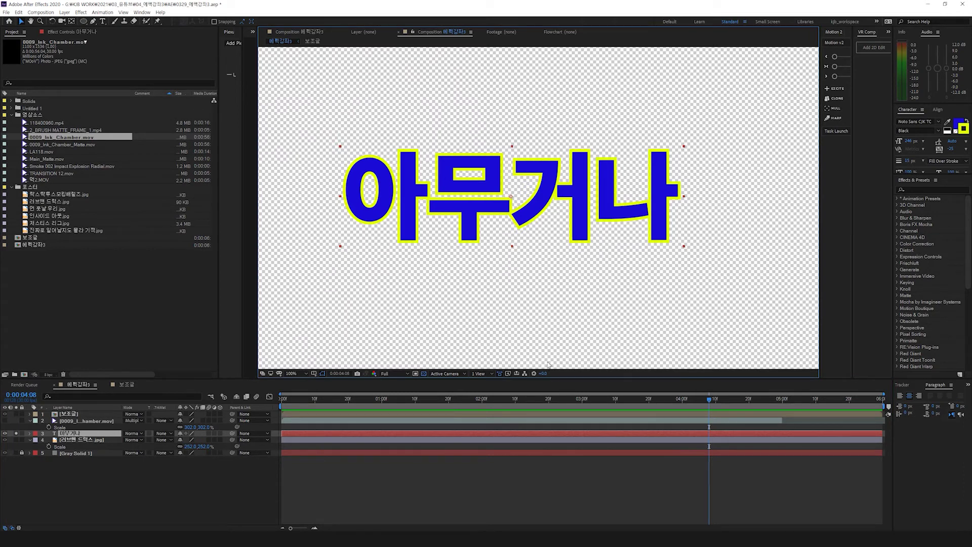
Step: Turn off the composition's transparency grid and unsolo the 아무거나 text layer
{"action": "left_click", "coordinate": [425, 373]}
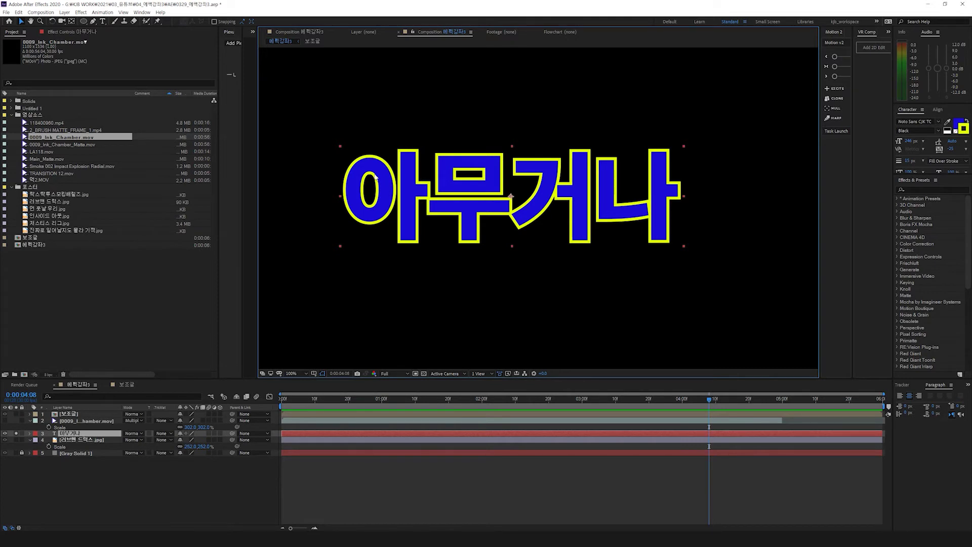
{"action": "left_click", "coordinate": [17, 434]}
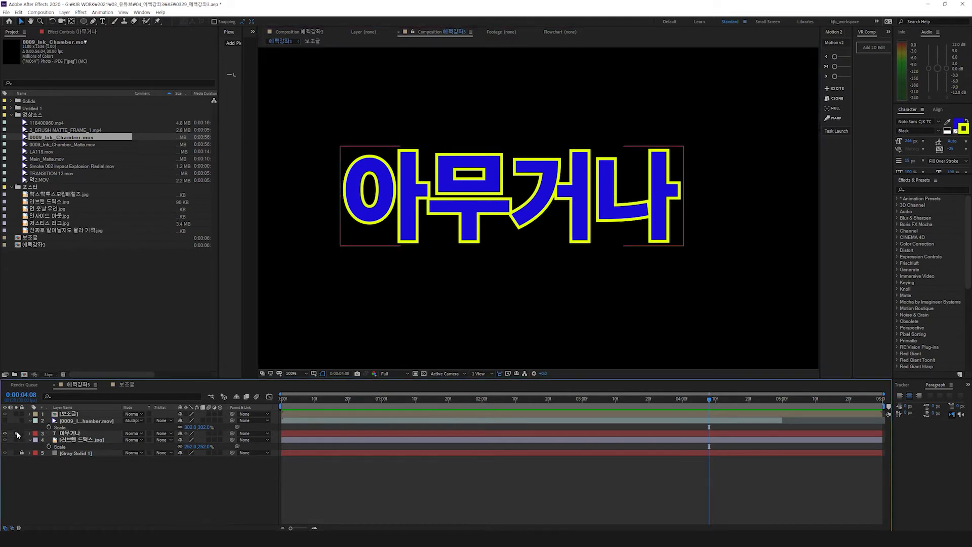
Step: Nudge the 러브앤 드럭스.jpg poster slightly upward in the frame and hide the Gray Solid 1 layer
{"action": "left_click", "coordinate": [74, 440]}
{"action": "mouse_move", "coordinate": [498, 287]}
{"action": "left_mouse_down"}
{"action": "mouse_move", "coordinate": [511, 292]}
{"action": "mouse_move", "coordinate": [500, 276]}
{"action": "left_mouse_up"}
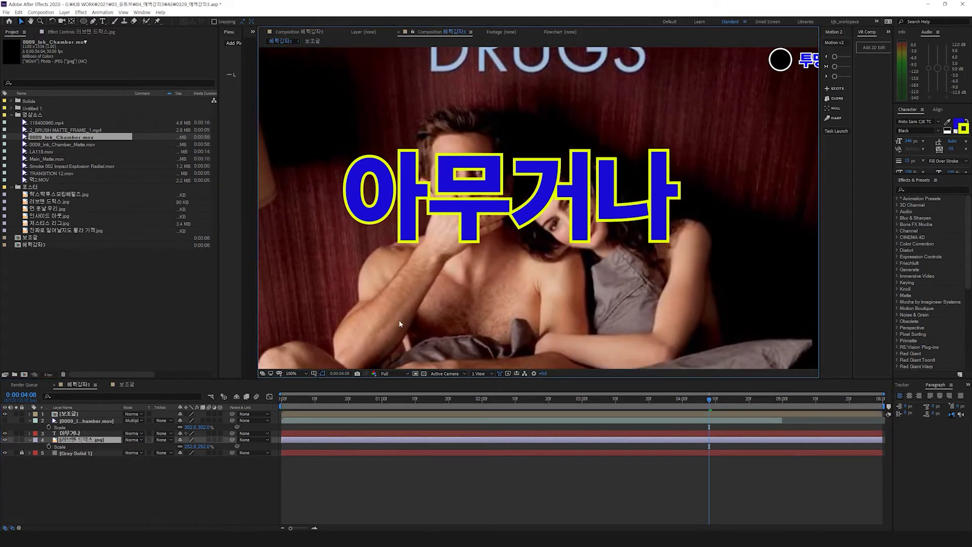
{"action": "left_click", "coordinate": [71, 434]}
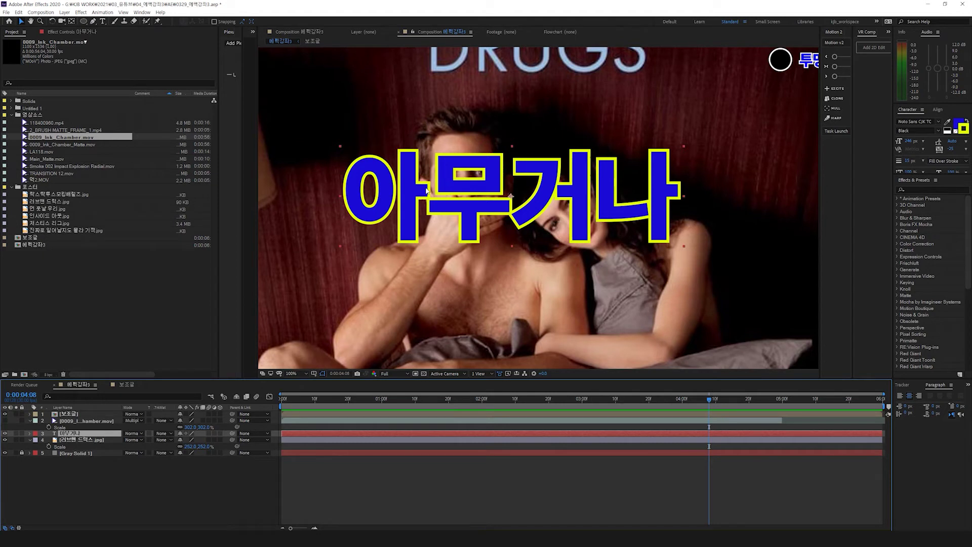
{"action": "left_click", "coordinate": [5, 452]}
{"action": "left_click", "coordinate": [5, 453]}
{"action": "scroll", "coordinate": [339, 340], "scroll_direction": "down", "scroll_amount": 1}
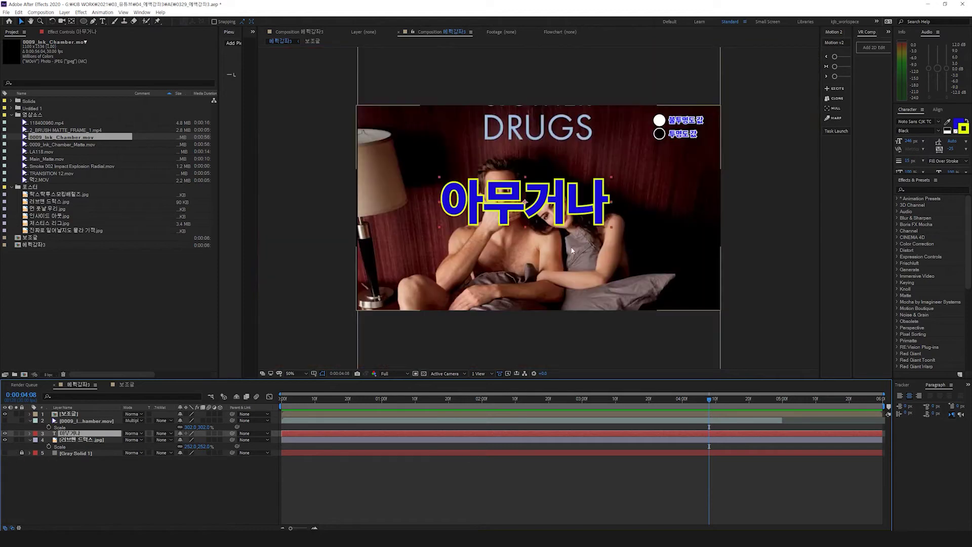
Step: Scale the 러브앤 드럭스.jpg poster layer to 261%
{"action": "left_click", "coordinate": [389, 322]}
{"action": "key", "text": "s"}
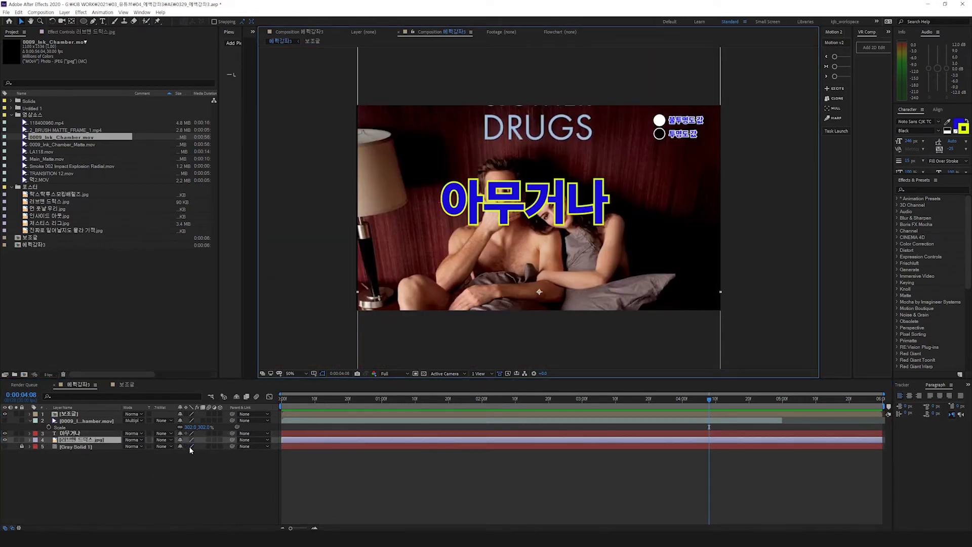
{"action": "key", "text": "s"}
{"action": "scroll", "coordinate": [489, 234], "scroll_direction": "up", "scroll_amount": 1}
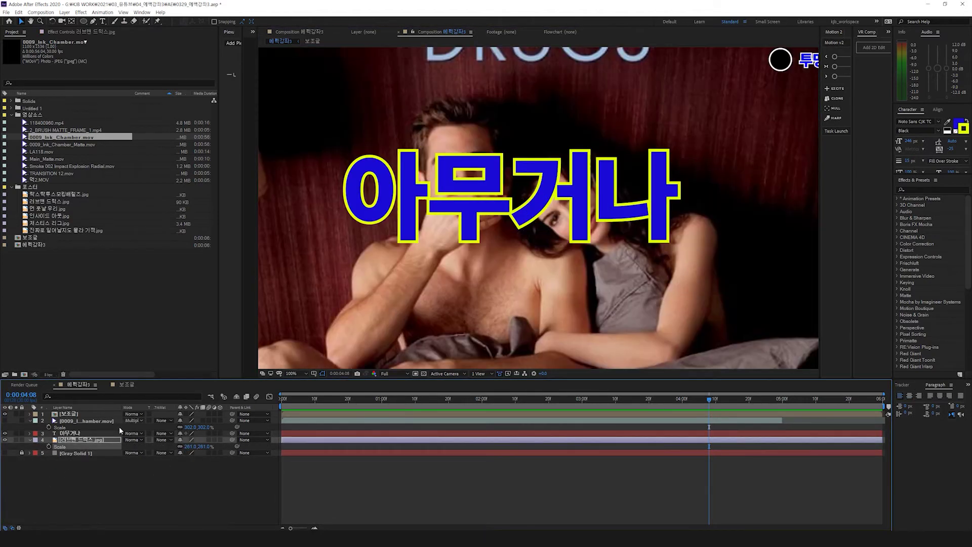
Step: Examine the poster layer's transform properties, isolating Position, Scale and Rotation and expanding the full Transform group
{"action": "left_click", "coordinate": [62, 441]}
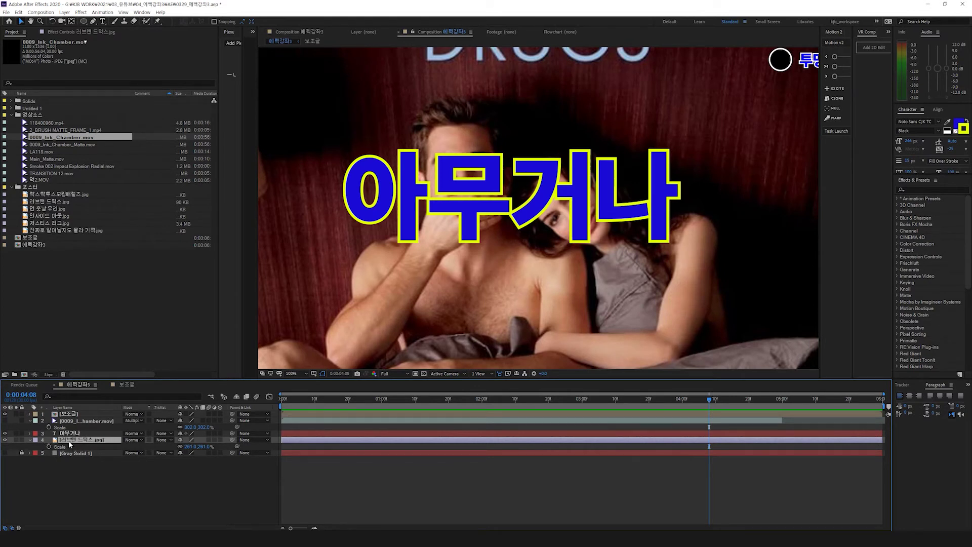
{"action": "key", "text": "p"}
{"action": "left_click", "coordinate": [29, 440]}
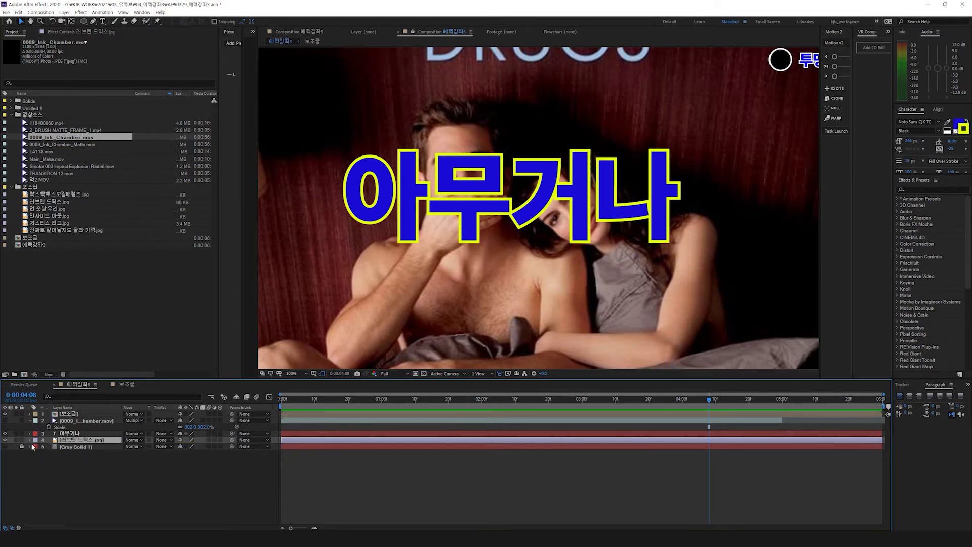
{"action": "left_click", "coordinate": [29, 440]}
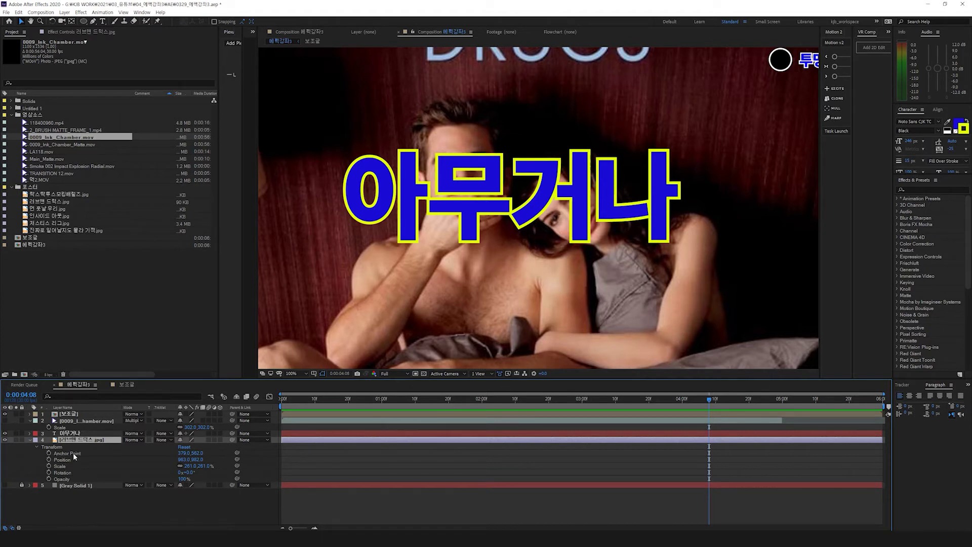
{"action": "key", "text": "p"}
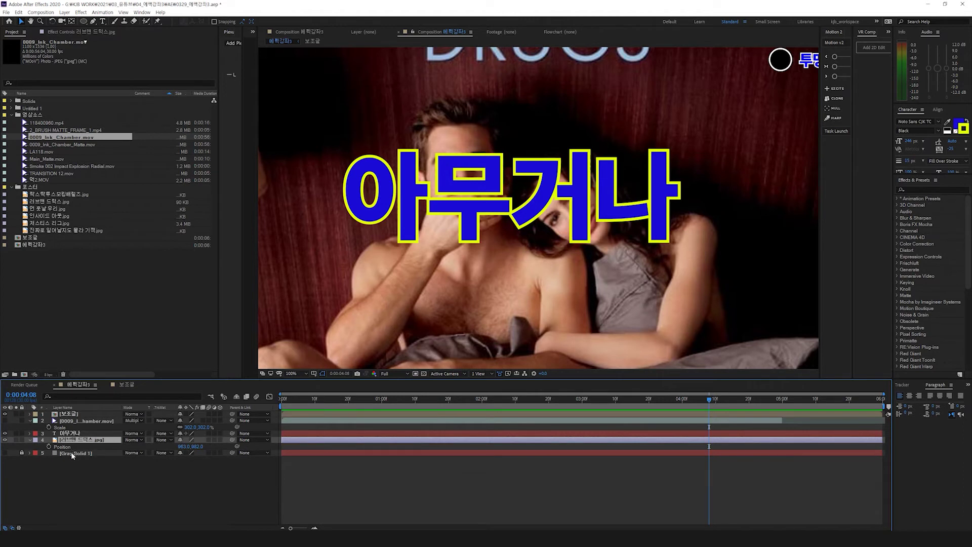
{"action": "key", "text": "s"}
{"action": "key", "text": "r"}
{"action": "left_click", "coordinate": [31, 440]}
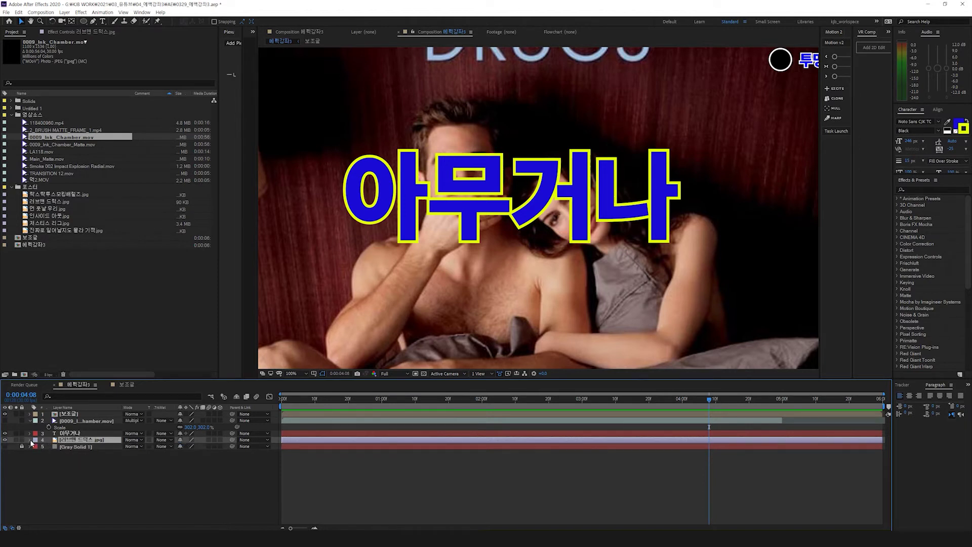
{"action": "left_click", "coordinate": [31, 440]}
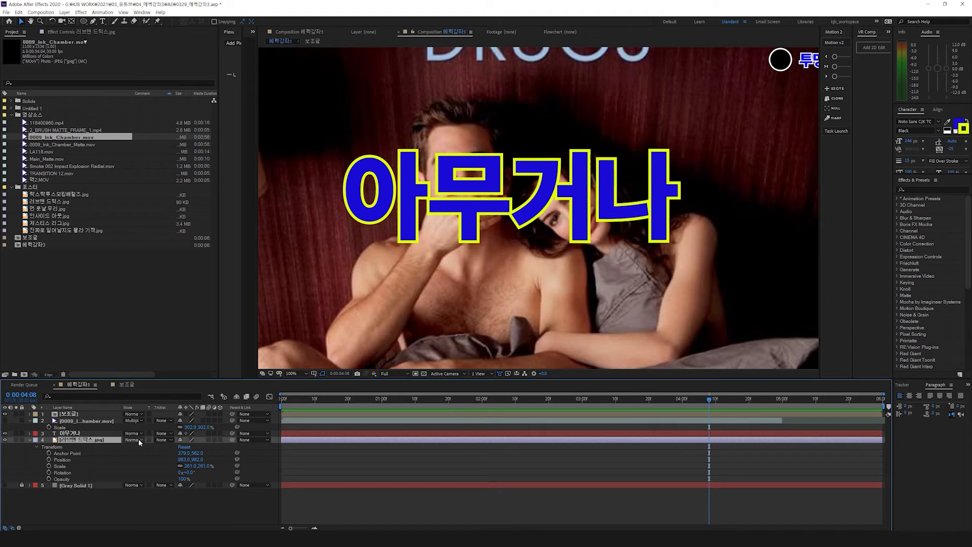
Step: Review the track matte options offered for the 러브앤 드럭스.jpg poster layer
{"action": "left_click", "coordinate": [74, 485]}
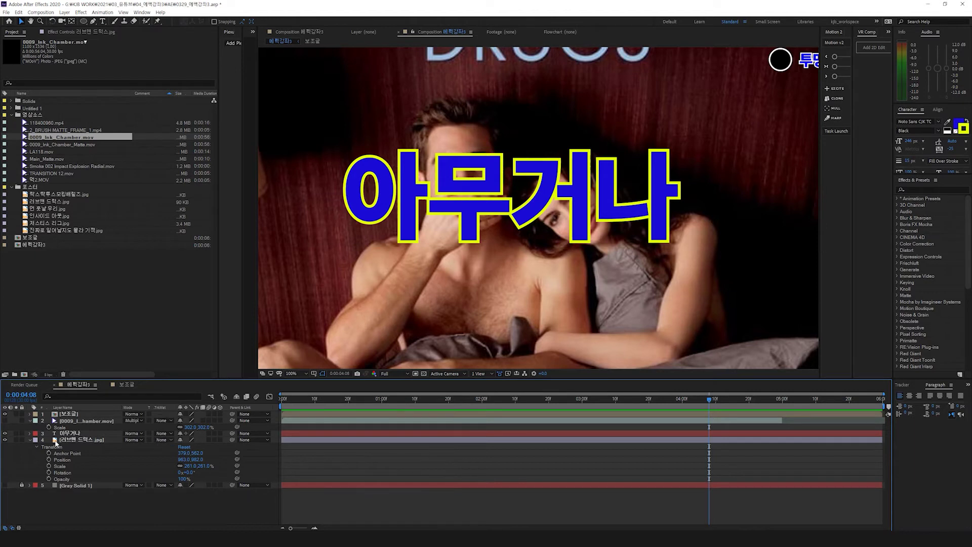
{"action": "left_click", "coordinate": [69, 440]}
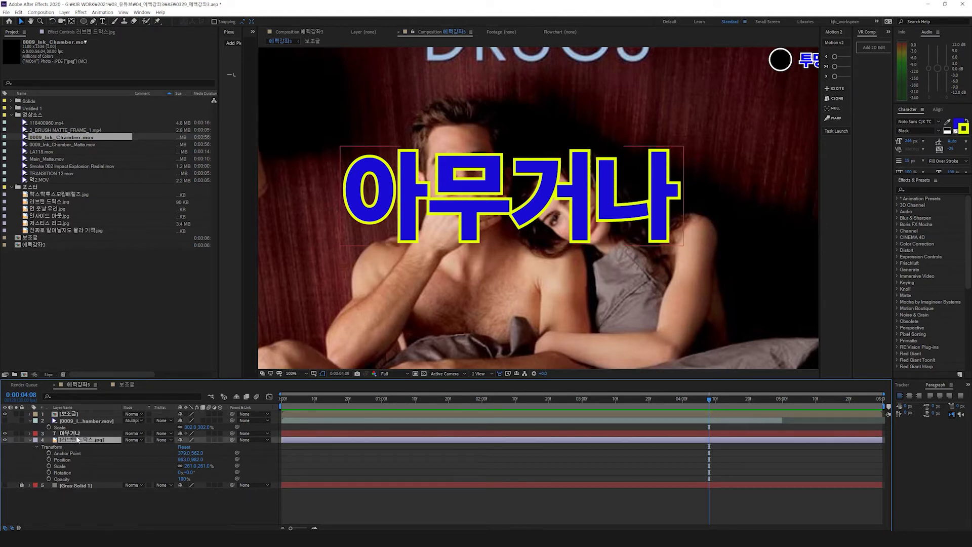
{"action": "left_click", "coordinate": [159, 442]}
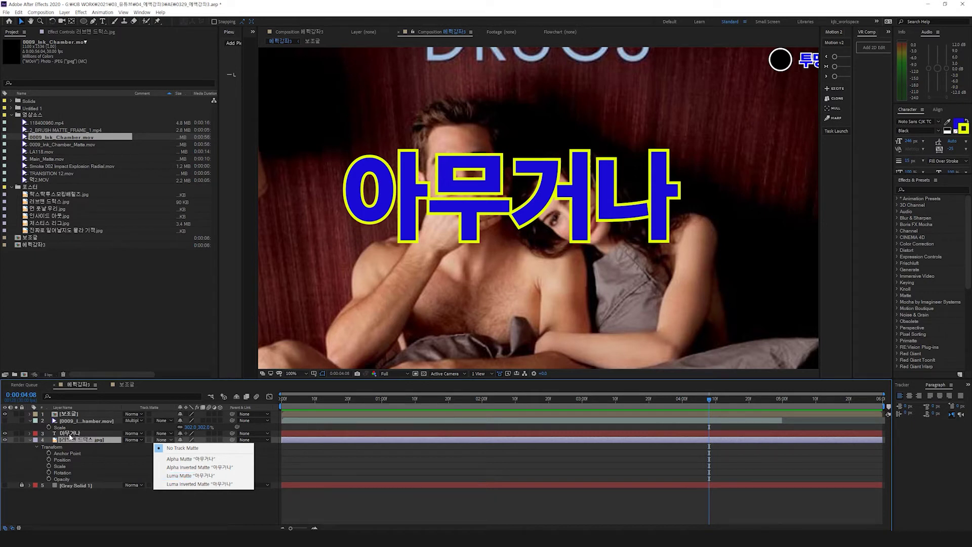
Step: Change the 아무거나 text layer's fill colour to white
{"action": "left_click", "coordinate": [70, 434]}
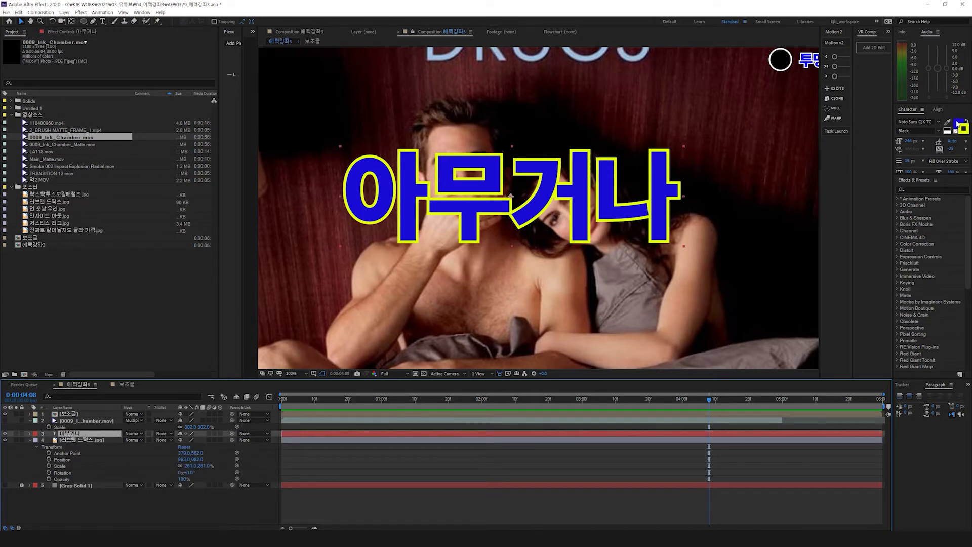
{"action": "left_click", "coordinate": [957, 123]}
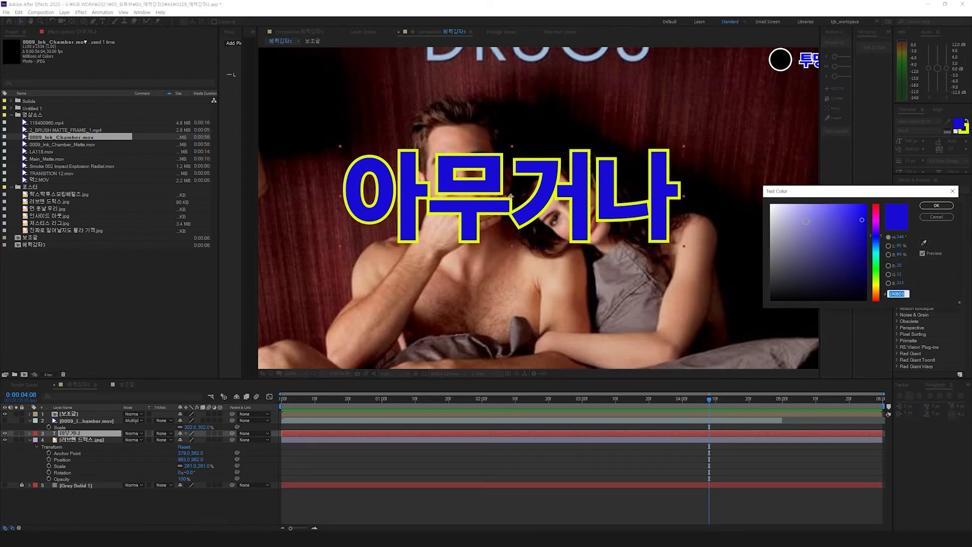
{"action": "left_click_drag", "start_coordinate": [806, 221], "coordinate": [771, 205]}
{"action": "left_click", "coordinate": [936, 205]}
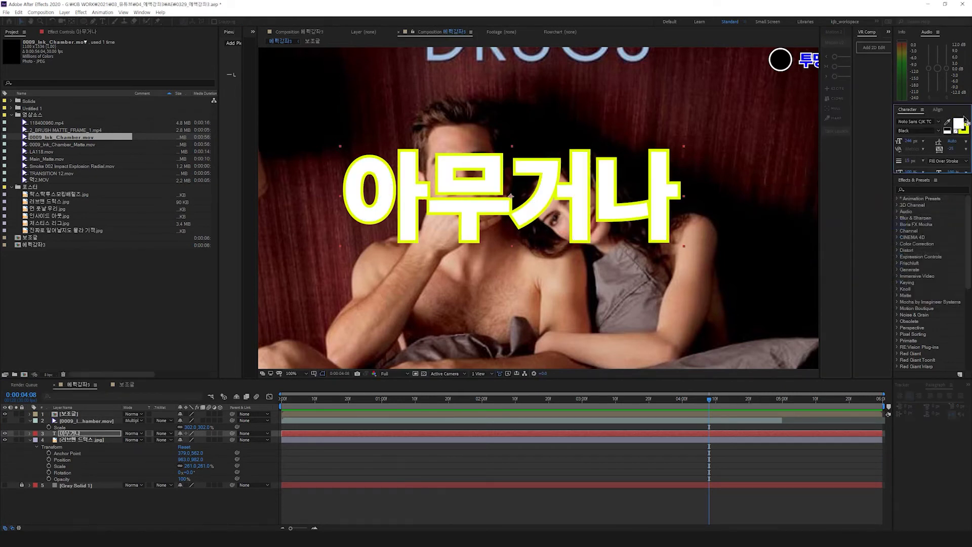
Step: Set the 아무거나 text's stroke colour to white (FFFFFF) and its fill colour to black (000000)
{"action": "left_click", "coordinate": [965, 133]}
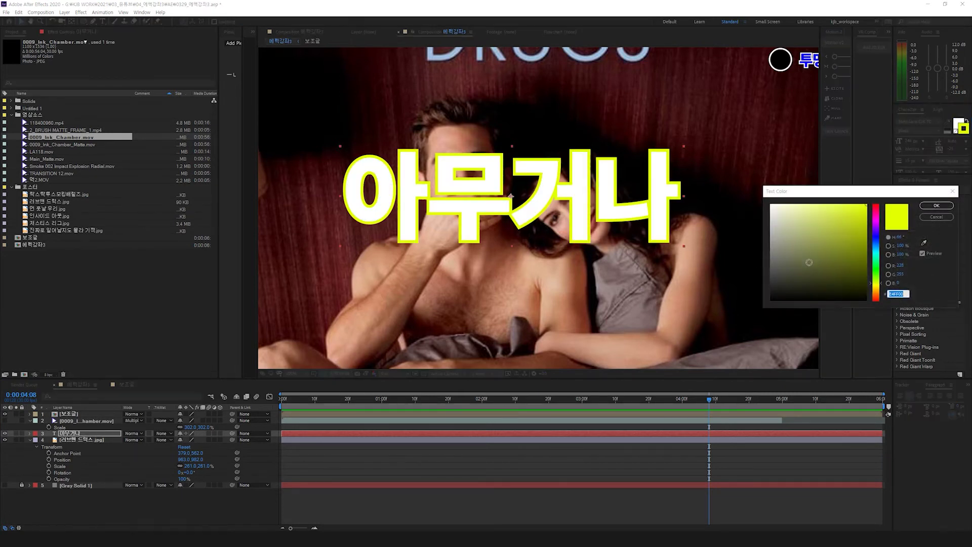
{"action": "left_click", "coordinate": [771, 300]}
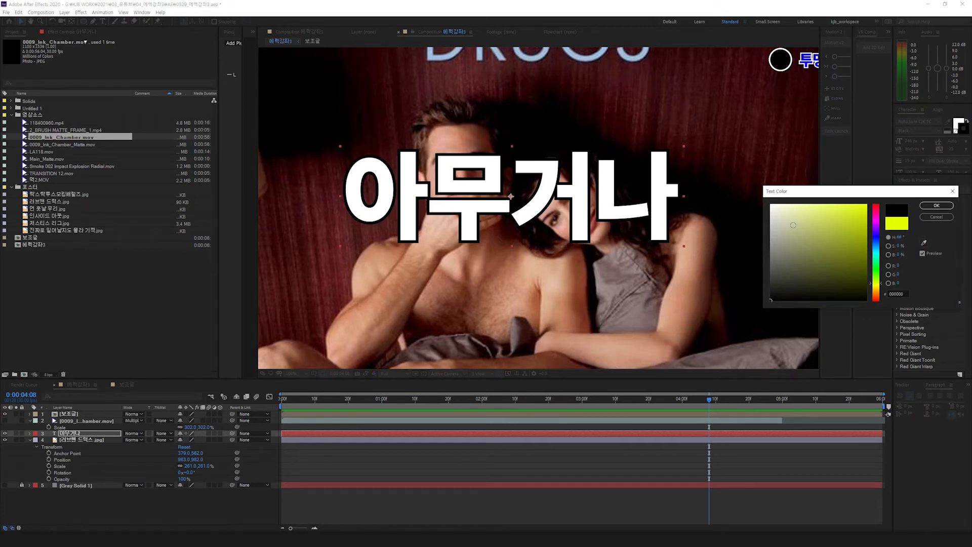
{"action": "left_click", "coordinate": [771, 205]}
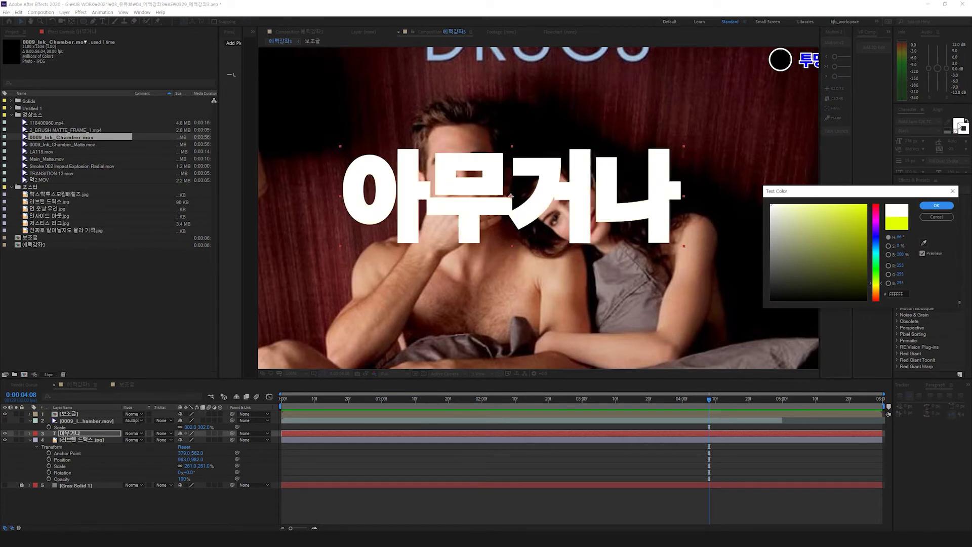
{"action": "left_click", "coordinate": [936, 205]}
{"action": "left_click", "coordinate": [954, 129]}
{"action": "left_click", "coordinate": [771, 300]}
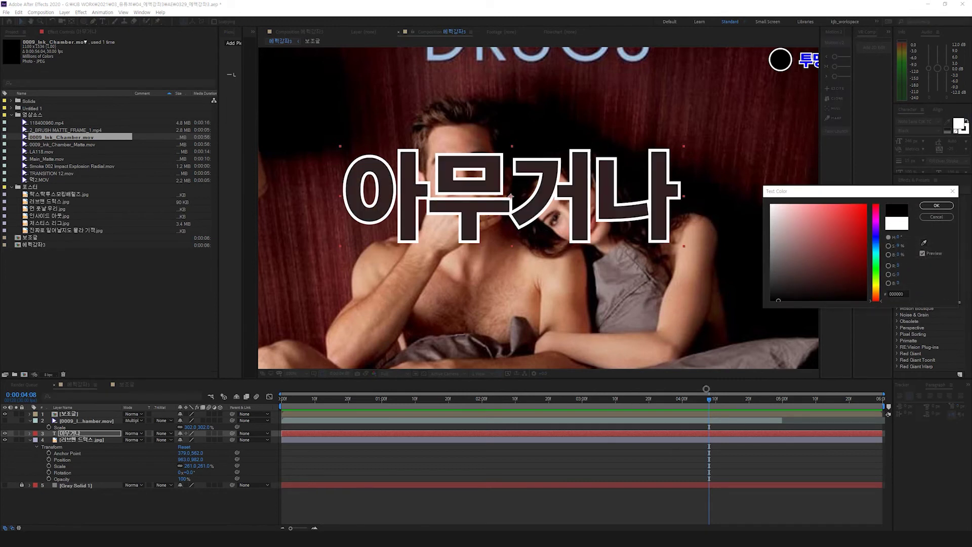
{"action": "left_click", "coordinate": [939, 206]}
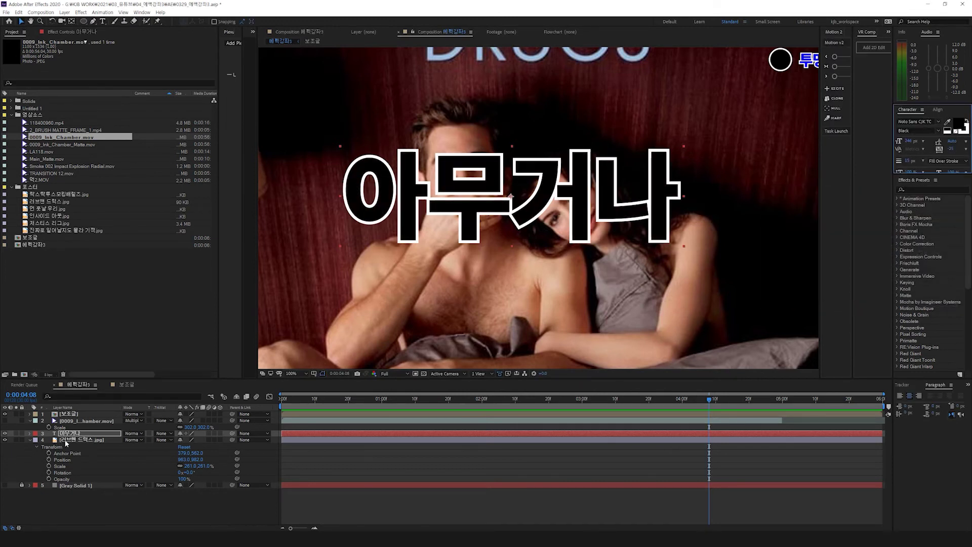
Step: Set the poster layer's track matte to Alpha Matte using the 아무거나 text layer
{"action": "left_click", "coordinate": [91, 440]}
{"action": "left_click", "coordinate": [162, 440]}
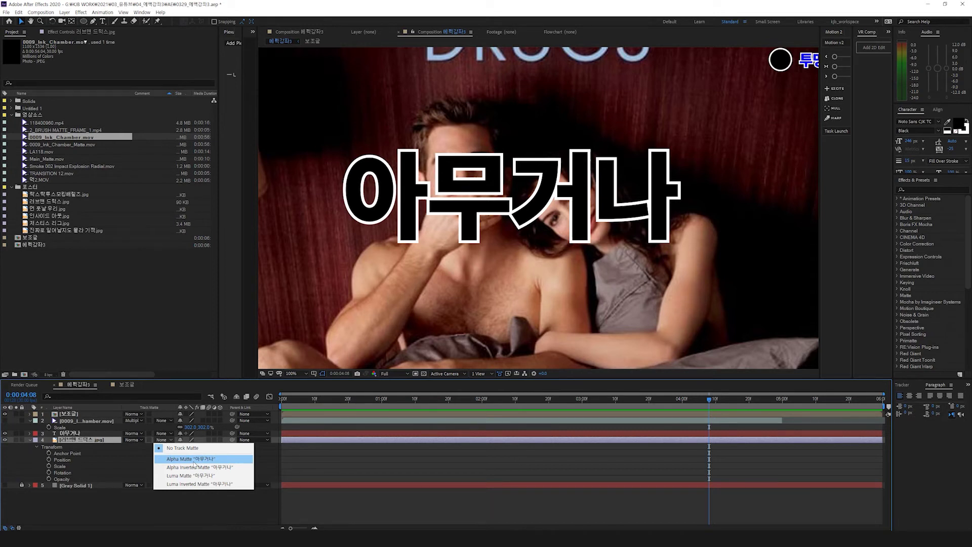
{"action": "left_click", "coordinate": [192, 459]}
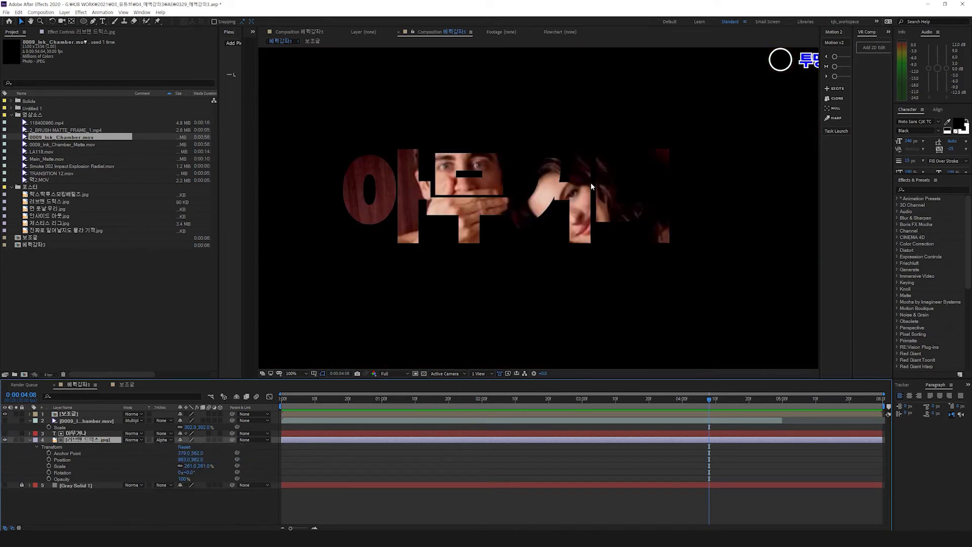
Step: Turn on the transparency grid and make the Gray Solid 1 layer visible behind the matted poster
{"action": "left_click", "coordinate": [87, 433]}
{"action": "key", "text": "s"}
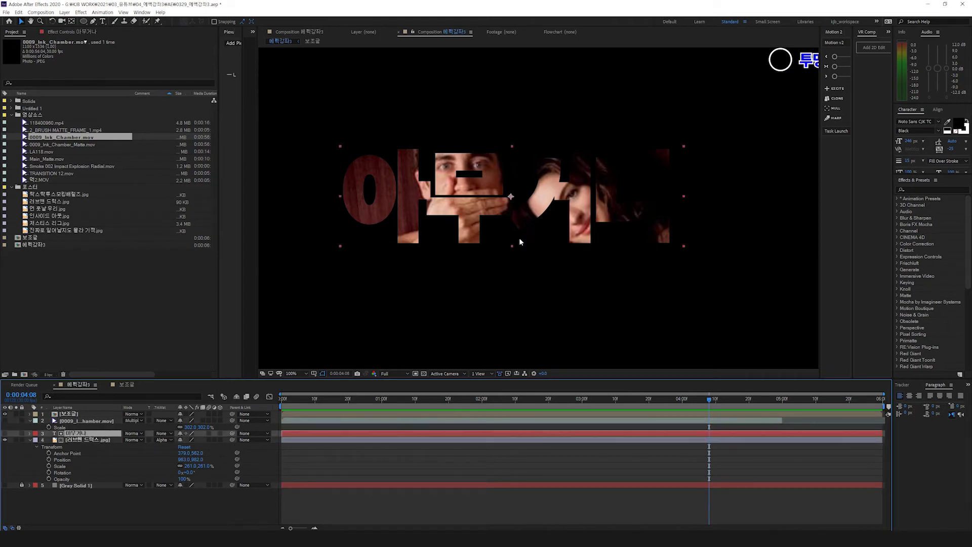
{"action": "left_click", "coordinate": [424, 374]}
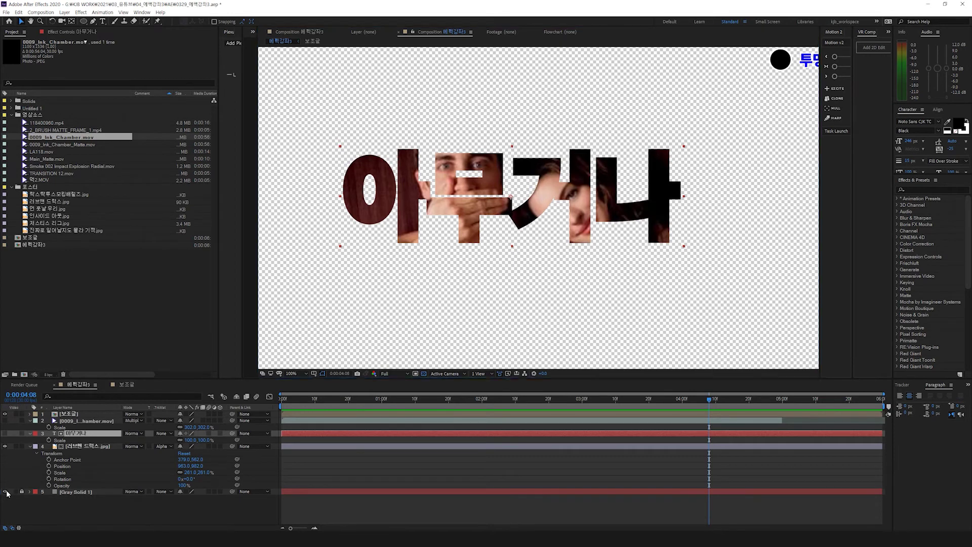
{"action": "left_click", "coordinate": [5, 491]}
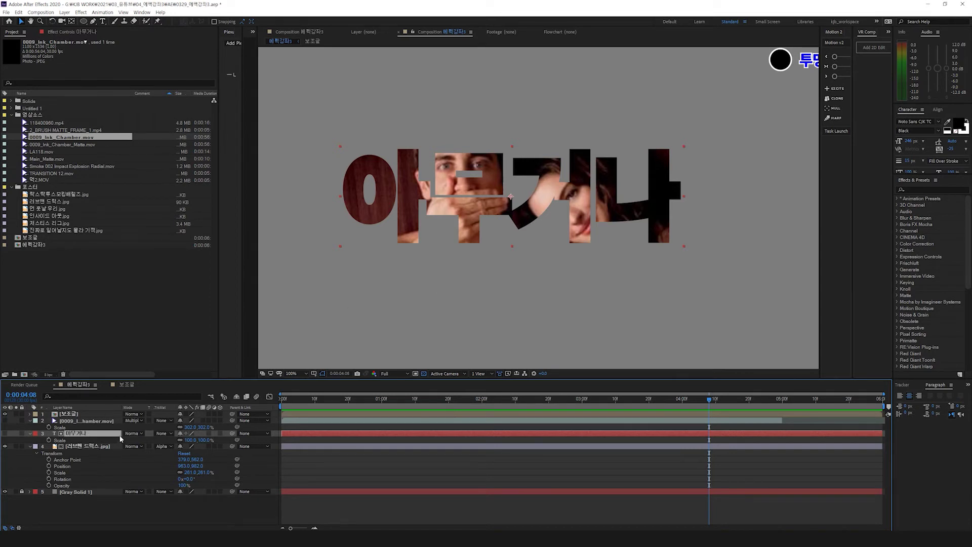
Step: Scale the 아무거나 text to 203% and switch the poster layer's track matte to Alpha Inverted Matte
{"action": "scroll", "coordinate": [633, 228], "scroll_direction": "down", "scroll_amount": 2}
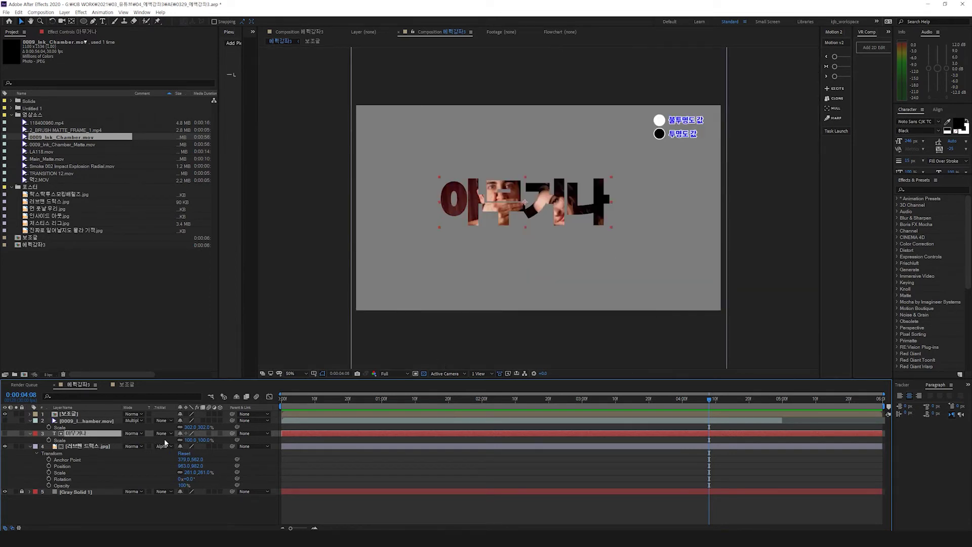
{"action": "left_click_drag", "start_coordinate": [204, 440], "coordinate": [218, 457]}
{"action": "left_click", "coordinate": [164, 447]}
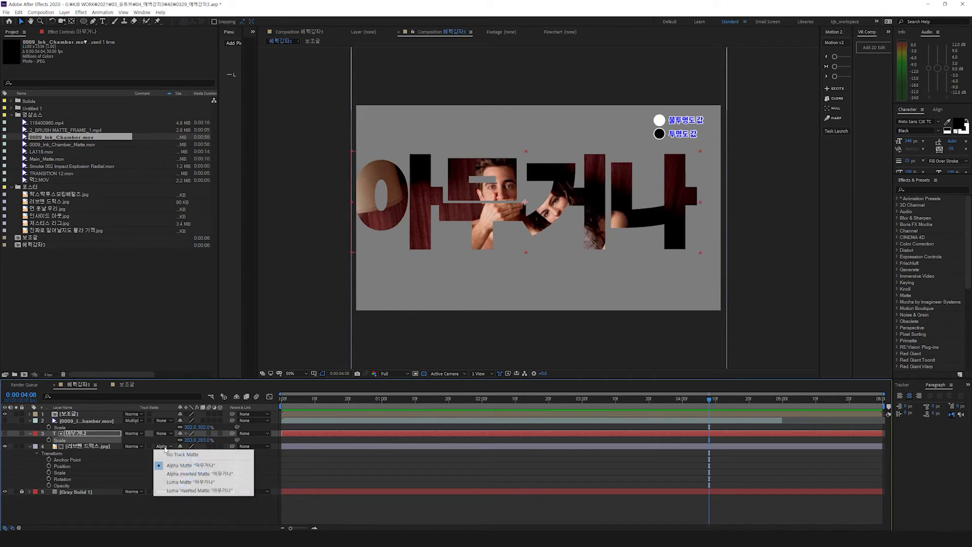
{"action": "left_click", "coordinate": [179, 474]}
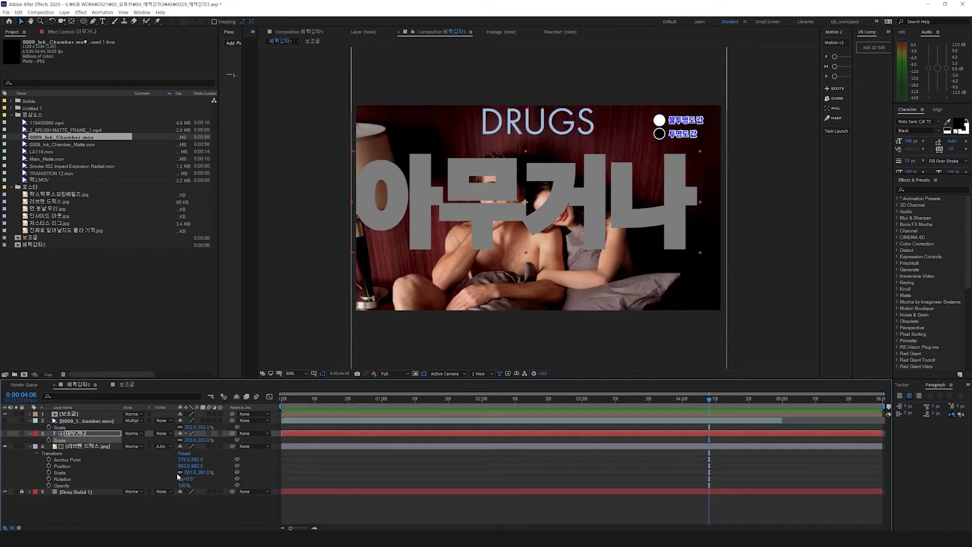
Step: Scale the 아무거나 text to 113% and toggle the Gray Solid 1 layer's visibility to check the text cut-out
{"action": "left_click_drag", "start_coordinate": [188, 440], "coordinate": [156, 444]}
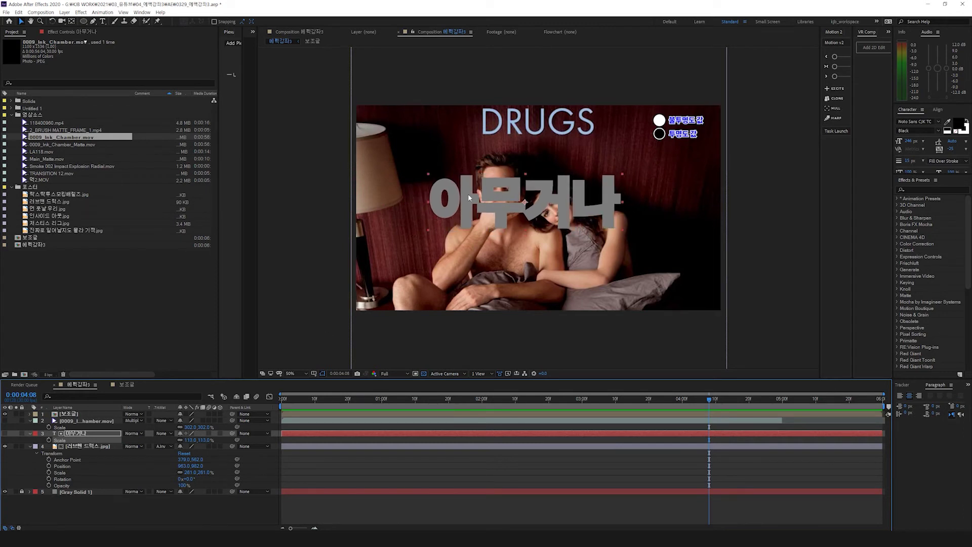
{"action": "left_click", "coordinate": [5, 492]}
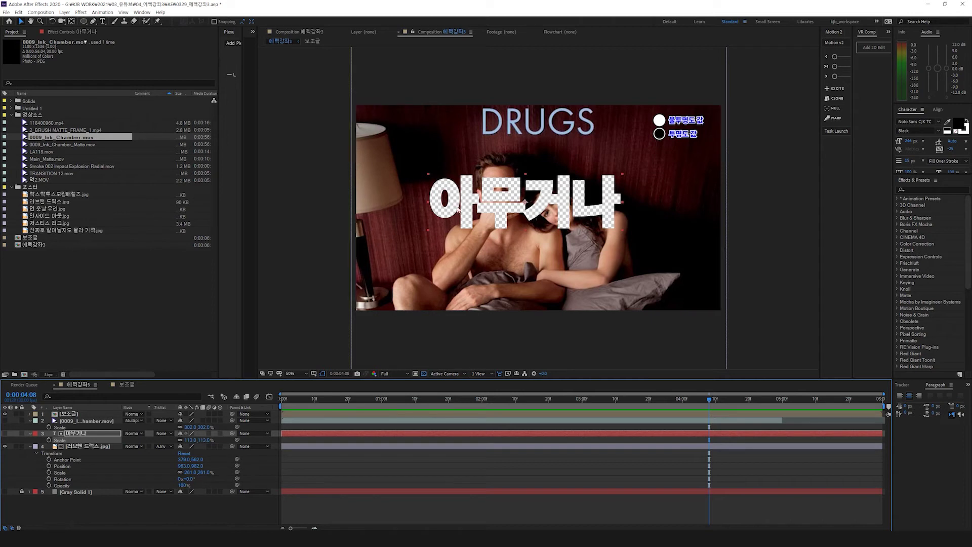
{"action": "left_click", "coordinate": [5, 491]}
{"action": "left_click", "coordinate": [5, 492]}
{"action": "left_click", "coordinate": [5, 491]}
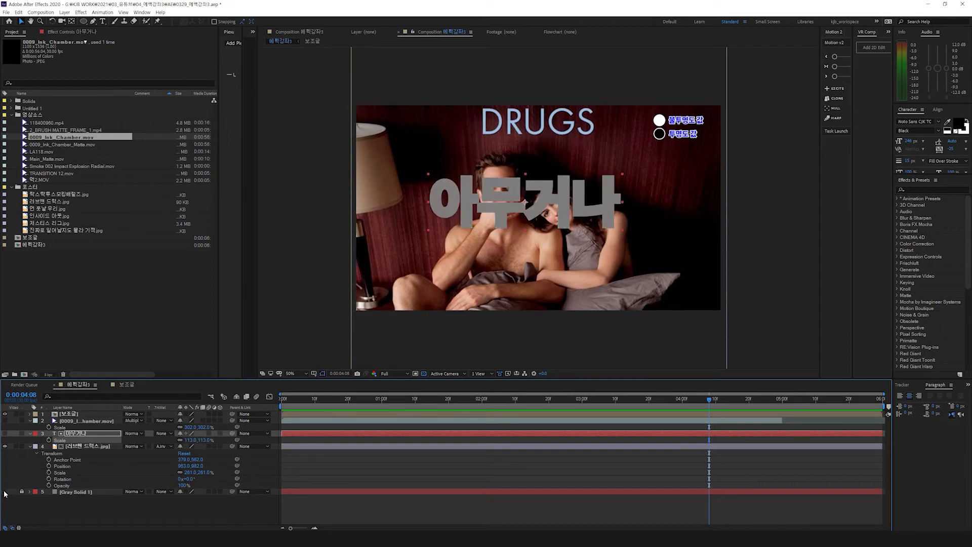
Step: Hide the Gray Solid 1 layer and enlarge the 아무거나 text, undoing a trial rotation
{"action": "left_click", "coordinate": [5, 492]}
{"action": "left_click", "coordinate": [5, 492]}
{"action": "left_click", "coordinate": [5, 491]}
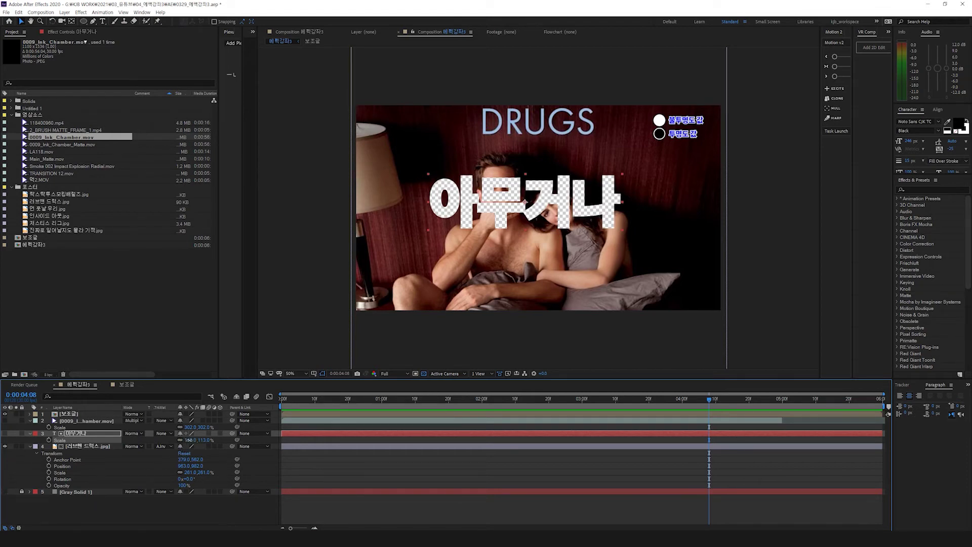
{"action": "left_click_drag", "start_coordinate": [191, 440], "coordinate": [429, 449]}
{"action": "key", "text": "r"}
{"action": "key", "text": "ctrl+z"}
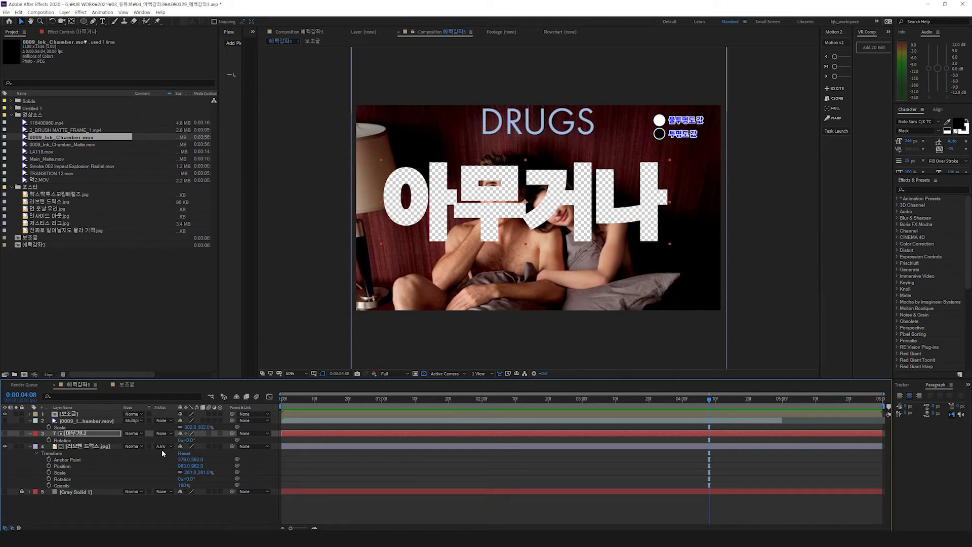
Step: Switch the poster layer's track matte to Alpha Matte with the text layer hidden, and show the Gray Solid 1 layer behind it
{"action": "left_click", "coordinate": [5, 432]}
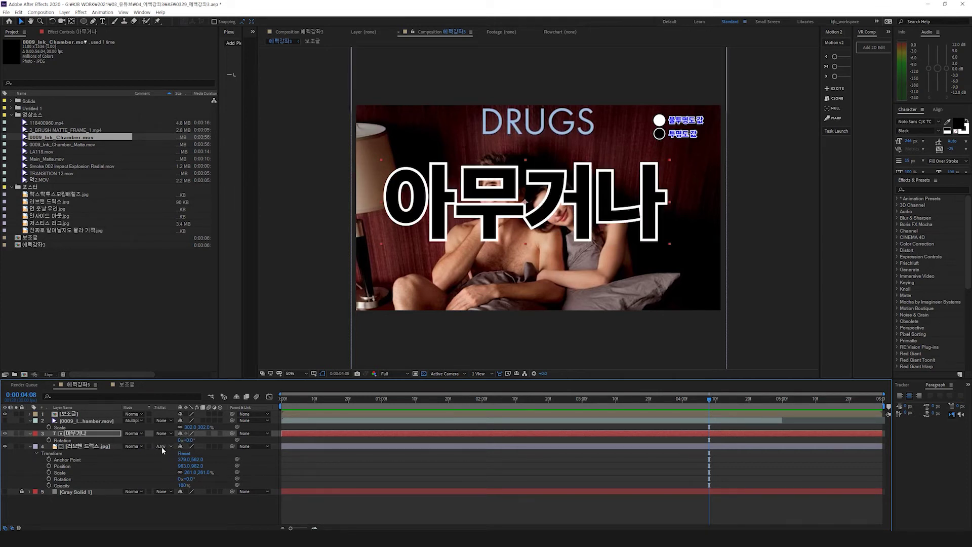
{"action": "left_click", "coordinate": [161, 446]}
{"action": "left_click", "coordinate": [182, 465]}
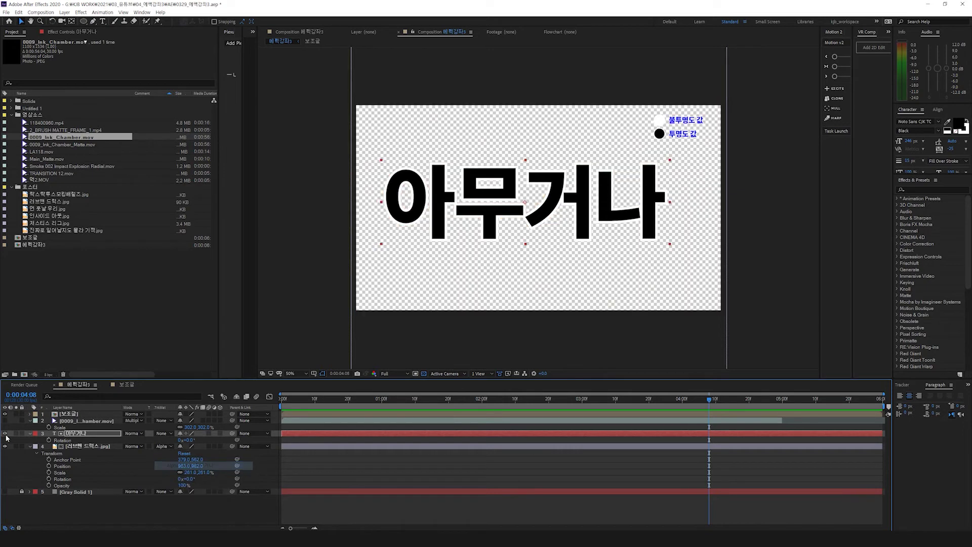
{"action": "left_click", "coordinate": [5, 434]}
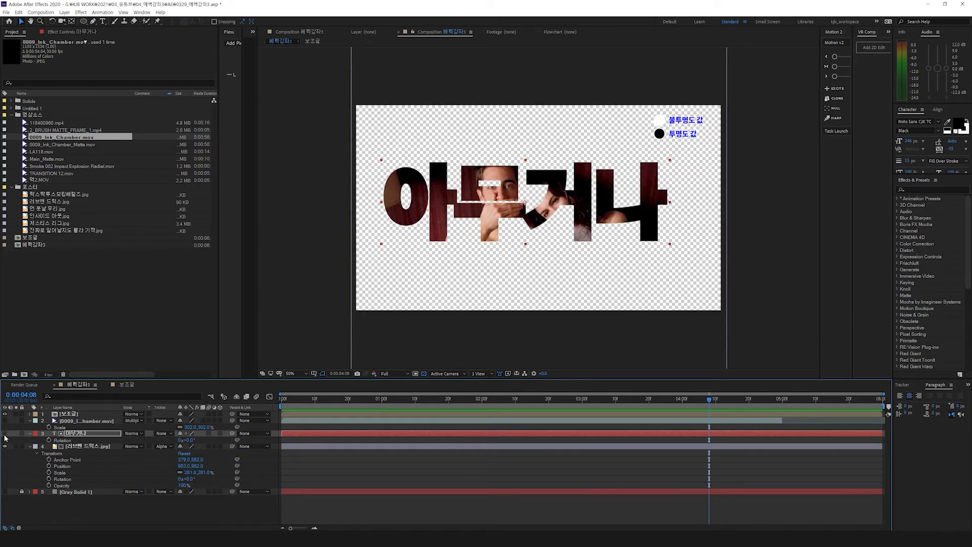
{"action": "left_click", "coordinate": [5, 492]}
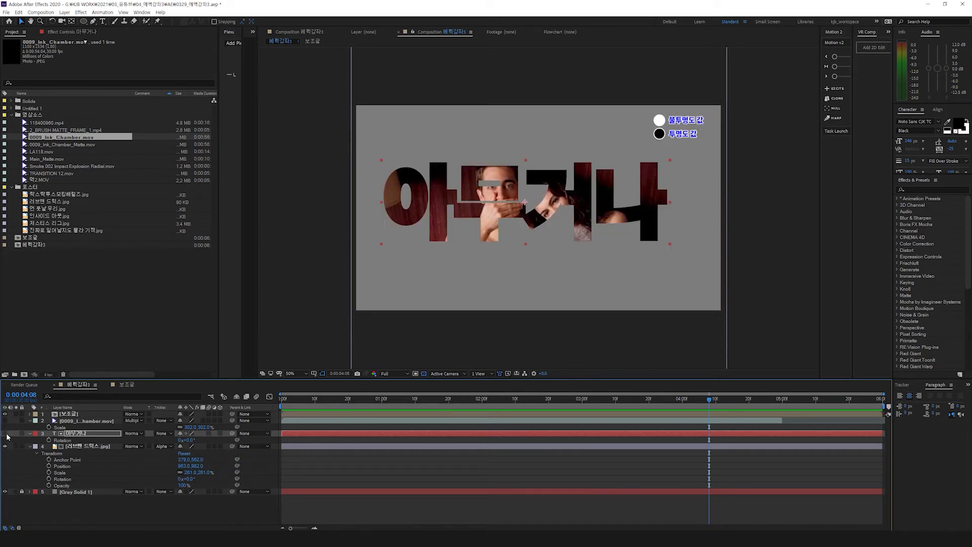
Step: Toggle the 아무거나 text layer's visibility repeatedly to compare the original lettering with the poster cut to its shape
{"action": "left_click", "coordinate": [5, 434]}
{"action": "left_click", "coordinate": [5, 433]}
{"action": "left_click", "coordinate": [6, 433]}
{"action": "left_click", "coordinate": [5, 433]}
{"action": "left_click", "coordinate": [5, 434]}
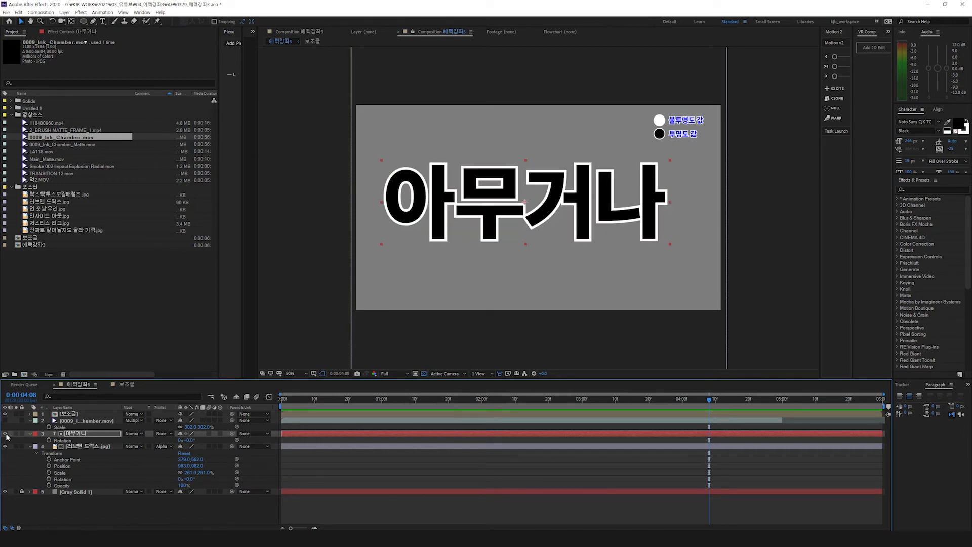
{"action": "left_click", "coordinate": [5, 434]}
Step: Switch the poster layer's track matte to Alpha Inverted Matte and toggle the text layer's visibility to compare the cut-out
{"action": "left_click", "coordinate": [166, 445]}
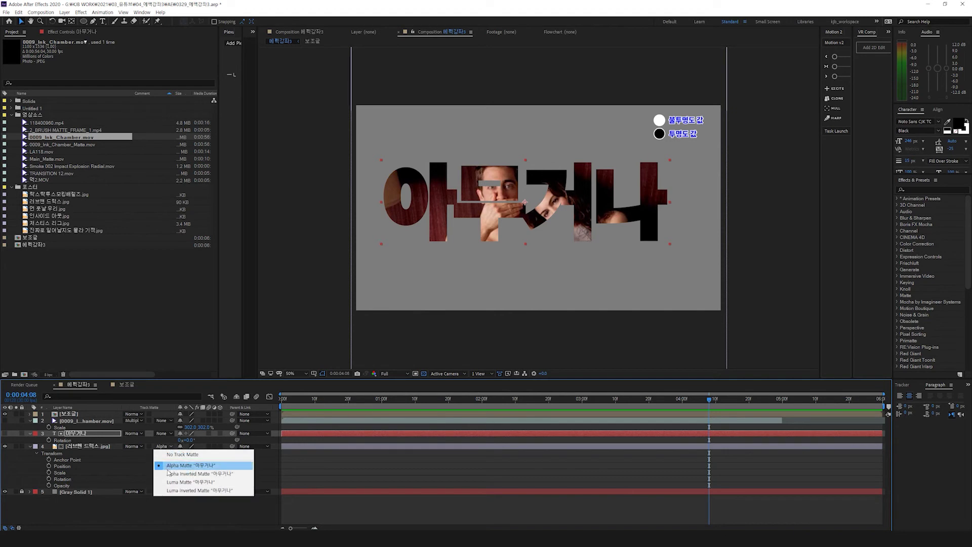
{"action": "left_click", "coordinate": [175, 471]}
{"action": "left_click", "coordinate": [5, 433]}
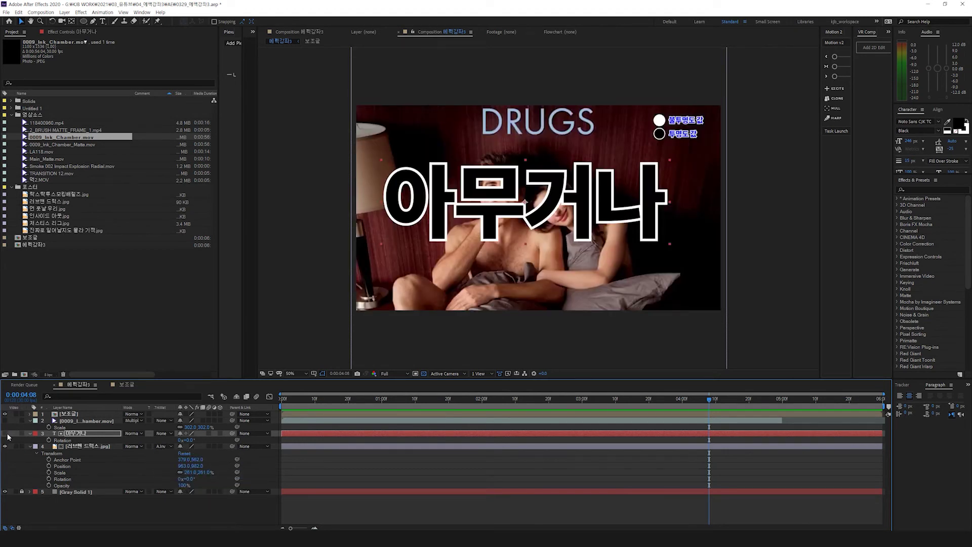
{"action": "left_click", "coordinate": [5, 433]}
Step: Set the poster layer to No Track Matte and make the 아무거나 text layer visible
{"action": "left_click", "coordinate": [163, 446]}
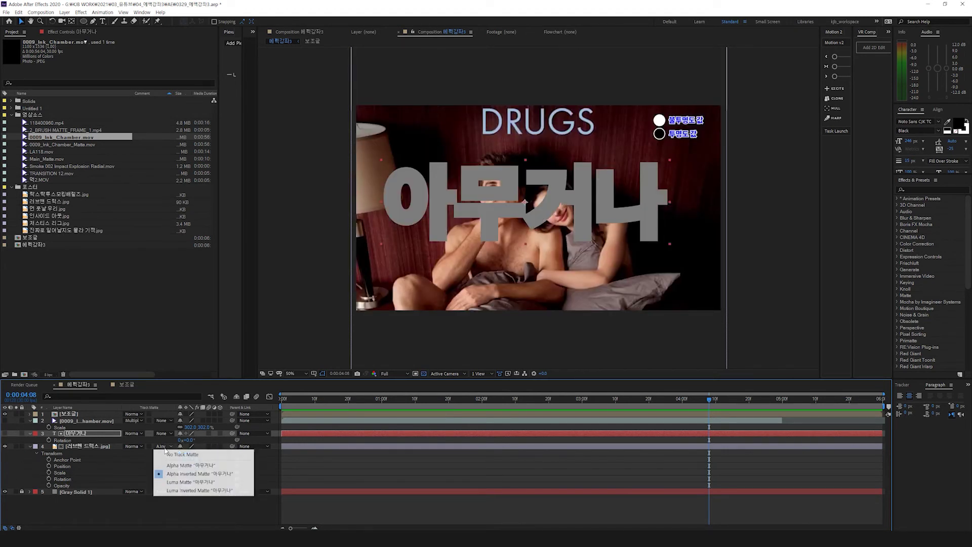
{"action": "left_click", "coordinate": [167, 456]}
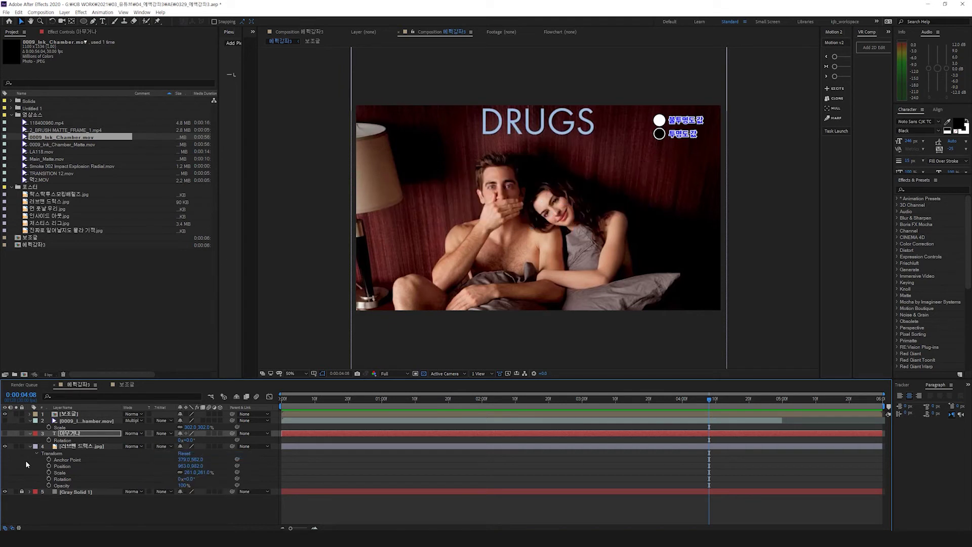
{"action": "left_click", "coordinate": [5, 433]}
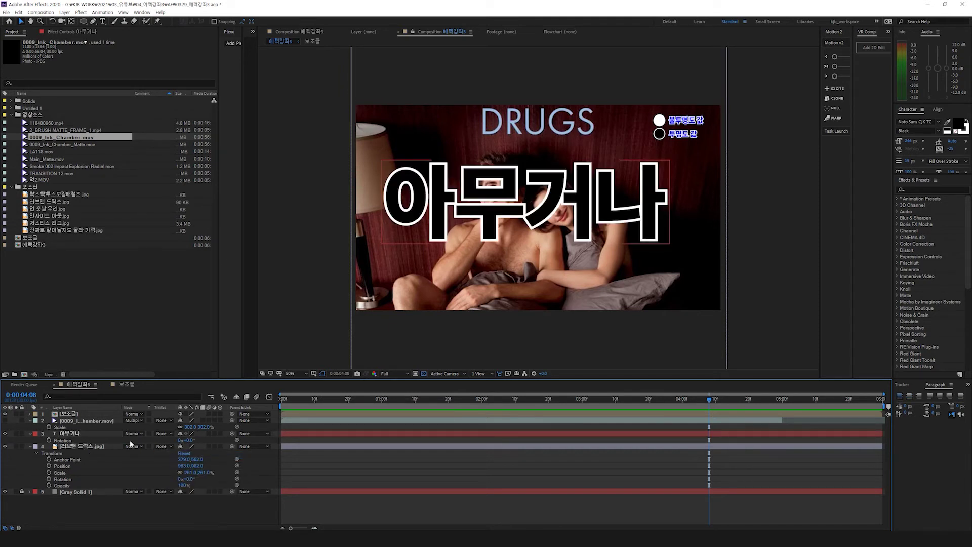
Step: Set the poster layer's track matte to Luma Matte using the 아무거나 text, and undo a trial rotation of the text
{"action": "left_click", "coordinate": [163, 446]}
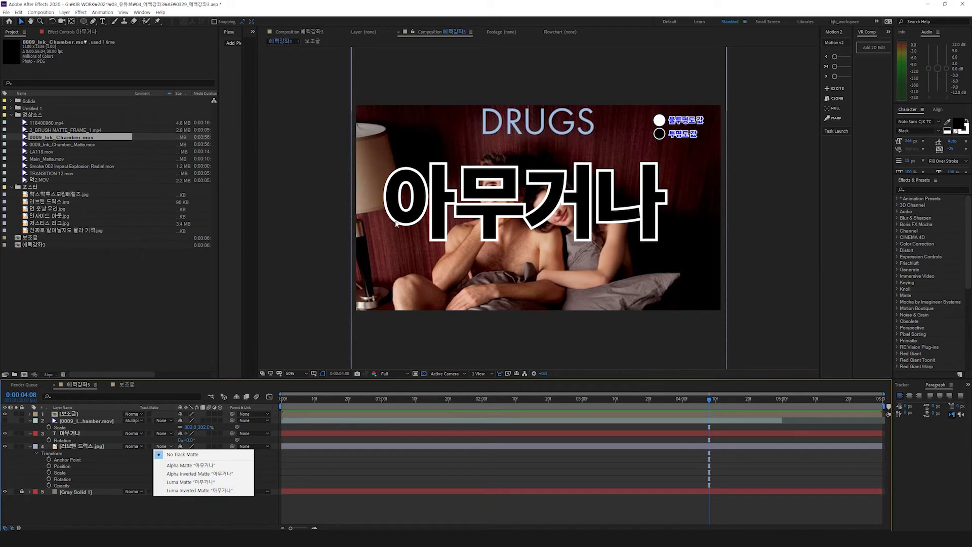
{"action": "left_click", "coordinate": [195, 482]}
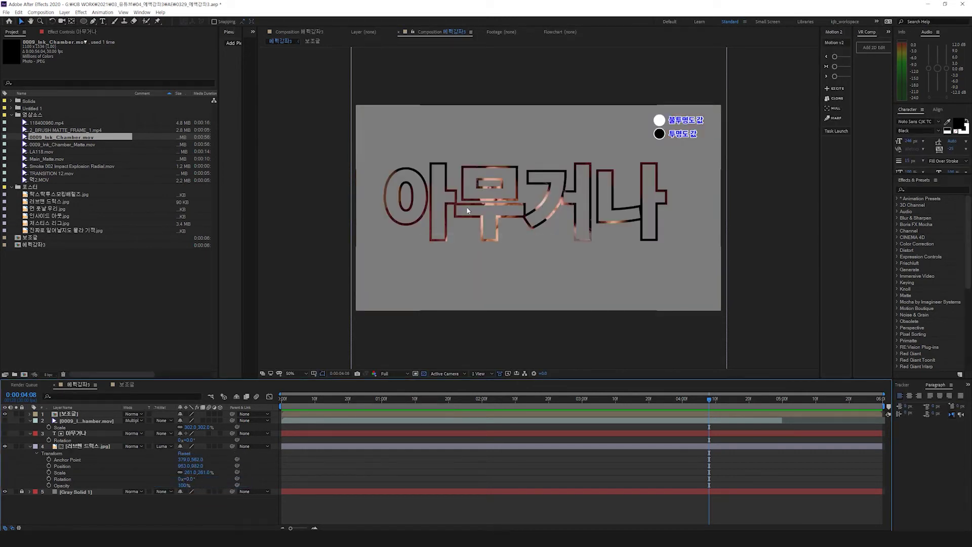
{"action": "left_click", "coordinate": [85, 446]}
{"action": "left_click", "coordinate": [107, 440]}
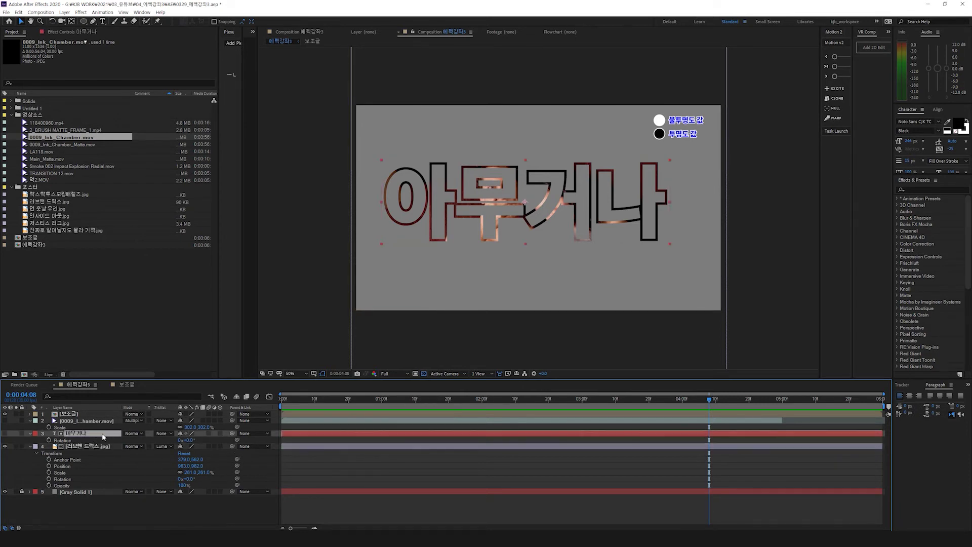
{"action": "left_click_drag", "start_coordinate": [183, 440], "coordinate": [295, 439]}
{"action": "key", "text": "ctrl+z"}
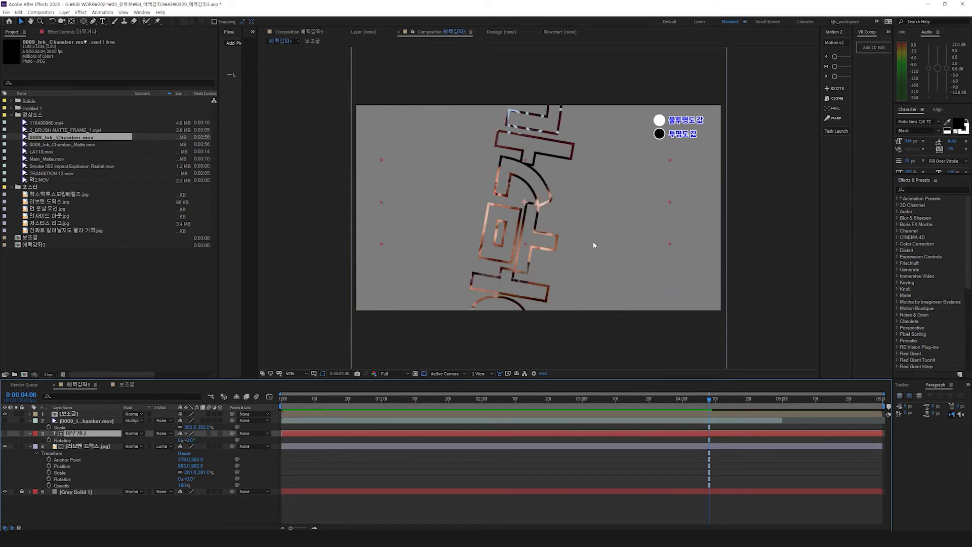
Step: Scale the 아무거나 text to 150% and switch the poster layer's track matte to Luma Inverted Matte
{"action": "key", "text": "s"}
{"action": "mouse_move", "coordinate": [198, 439]}
{"action": "left_mouse_down"}
{"action": "mouse_move", "coordinate": [185, 439]}
{"action": "mouse_move", "coordinate": [204, 440]}
{"action": "mouse_move", "coordinate": [191, 445]}
{"action": "left_mouse_up"}
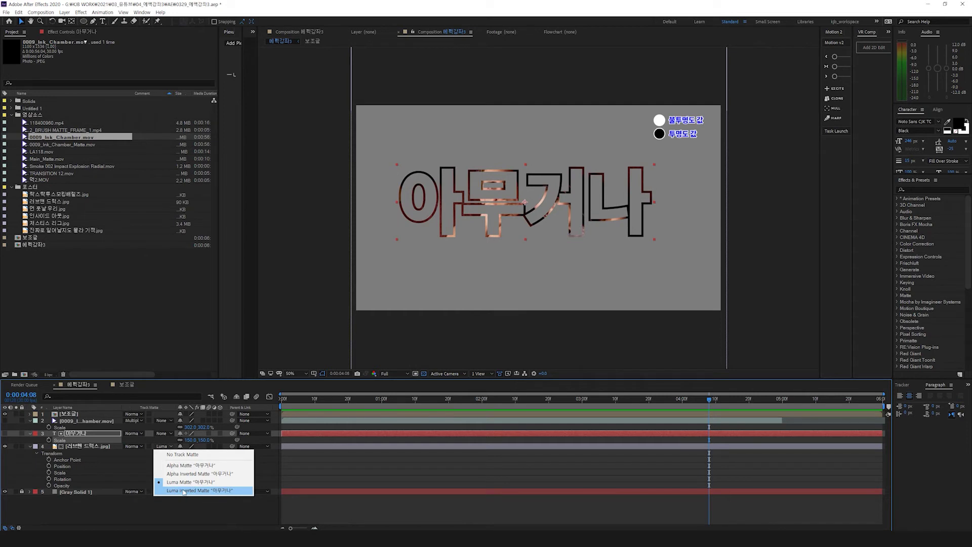
{"action": "left_click", "coordinate": [184, 491]}
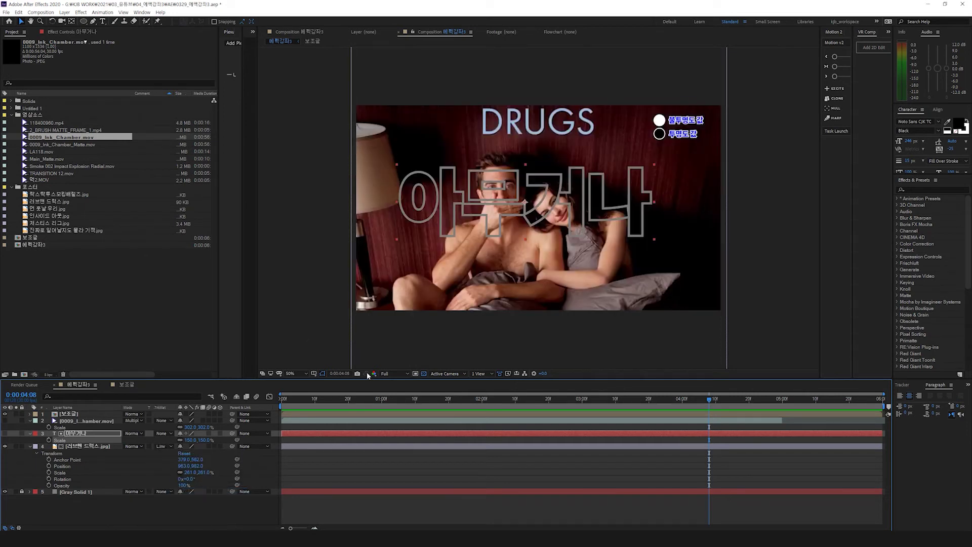
Step: Hide the Gray Solid 1 layer and remove the poster layer's track matte with the 아무거나 text shown
{"action": "left_click", "coordinate": [5, 491]}
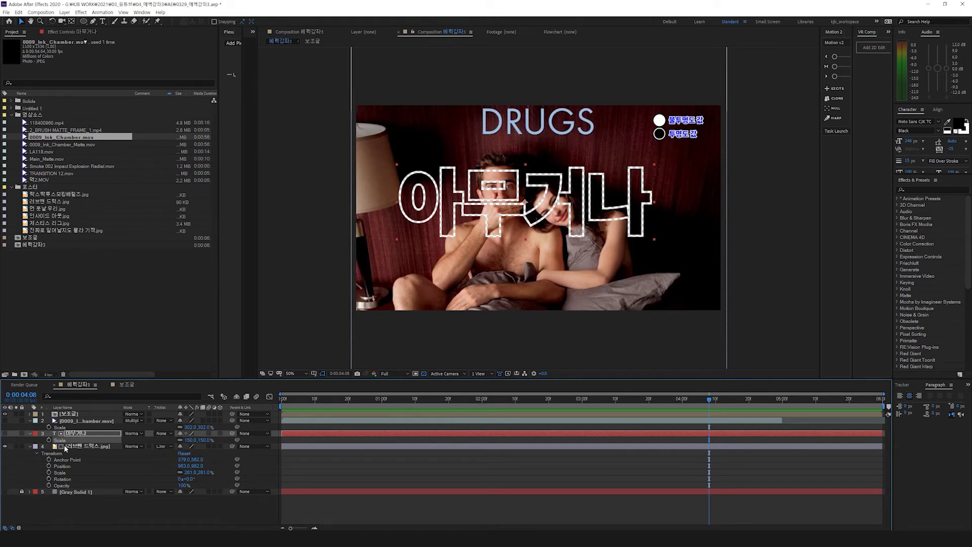
{"action": "left_click", "coordinate": [4, 433]}
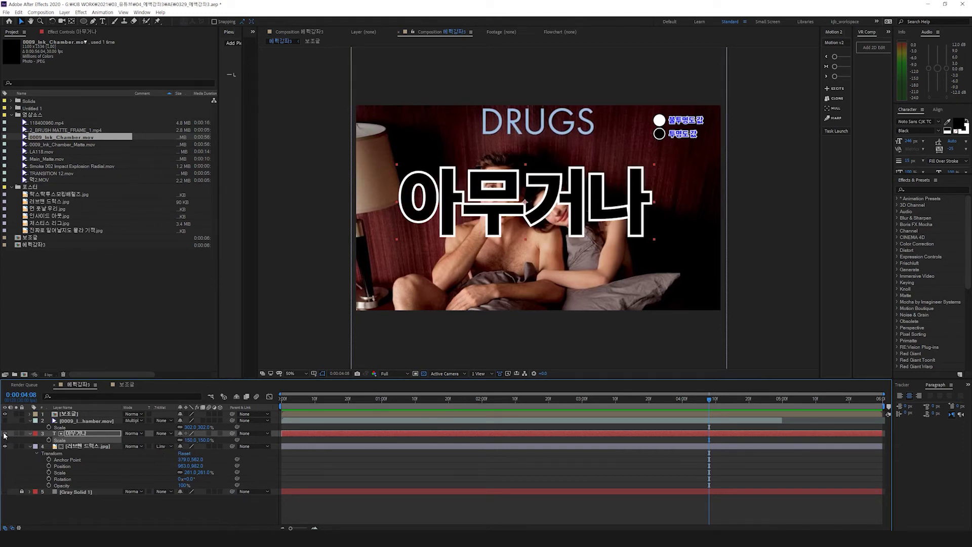
{"action": "left_click", "coordinate": [165, 446]}
{"action": "left_click", "coordinate": [167, 453]}
Step: Give the 아무거나 text a pure red fill and a blue stroke
{"action": "left_click", "coordinate": [71, 435]}
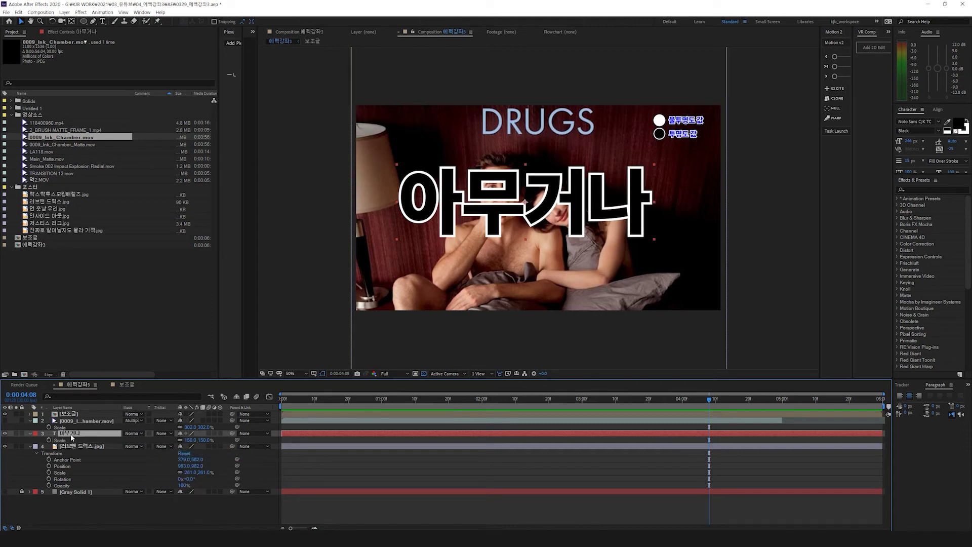
{"action": "left_click", "coordinate": [958, 124]}
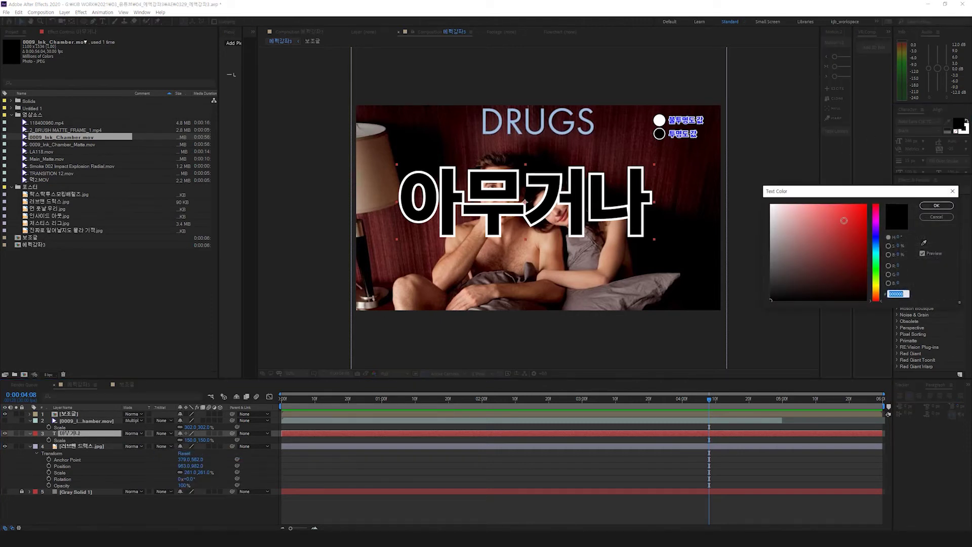
{"action": "left_click", "coordinate": [865, 203]}
{"action": "left_click", "coordinate": [936, 208]}
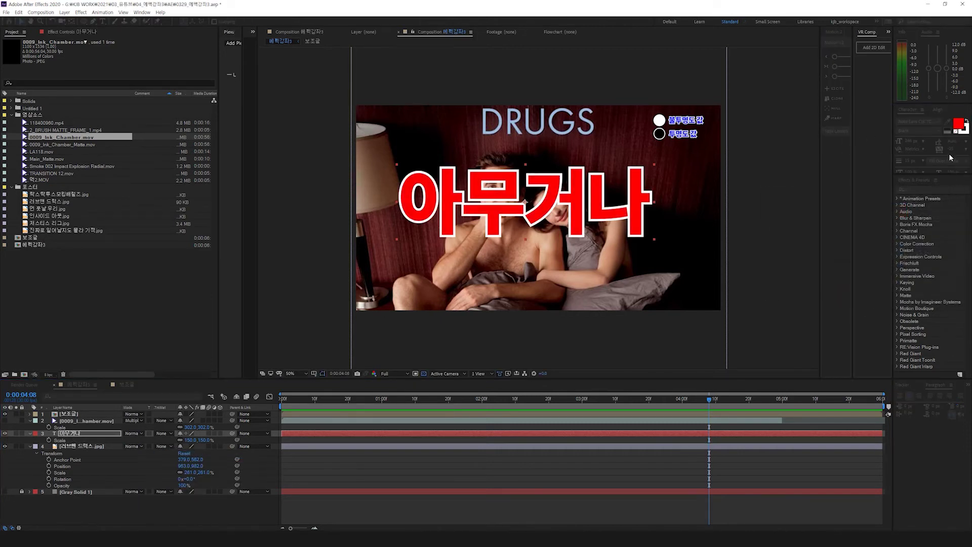
{"action": "left_click", "coordinate": [964, 128]}
{"action": "left_click_drag", "start_coordinate": [877, 255], "coordinate": [876, 230]}
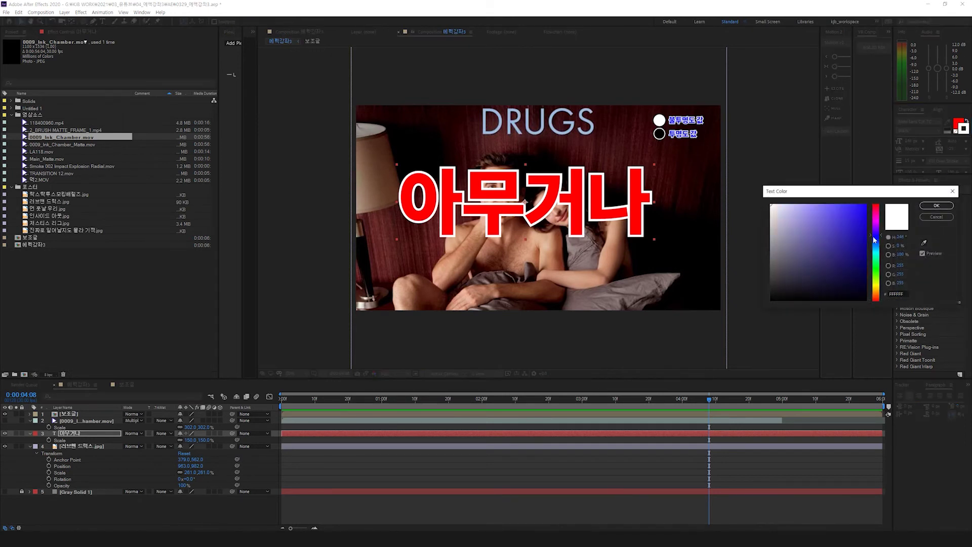
{"action": "left_click", "coordinate": [855, 220]}
{"action": "left_click", "coordinate": [936, 205]}
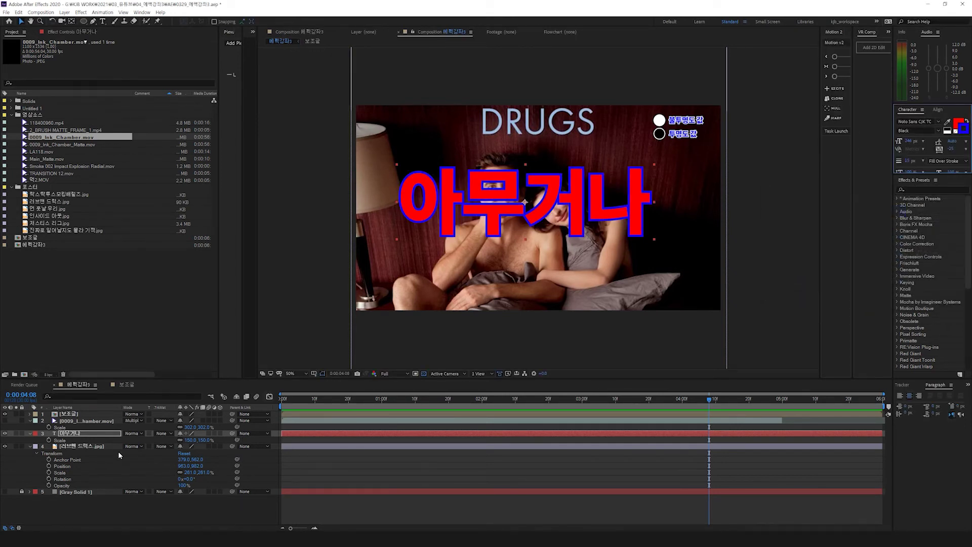
Step: Apply Alpha Matte to the poster layer using the recoloured text, and switch it to Alpha Inverted Matte for comparison
{"action": "left_click", "coordinate": [162, 446]}
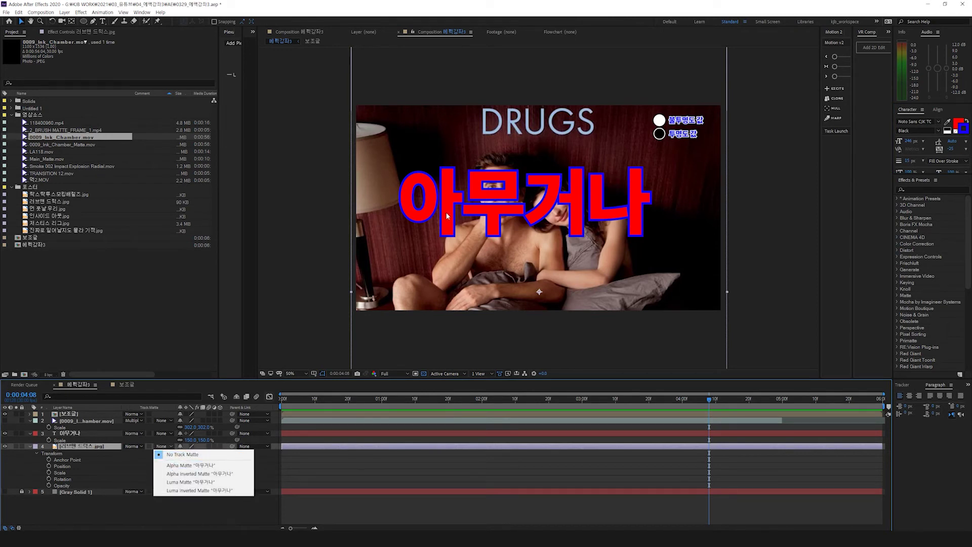
{"action": "left_click", "coordinate": [190, 465]}
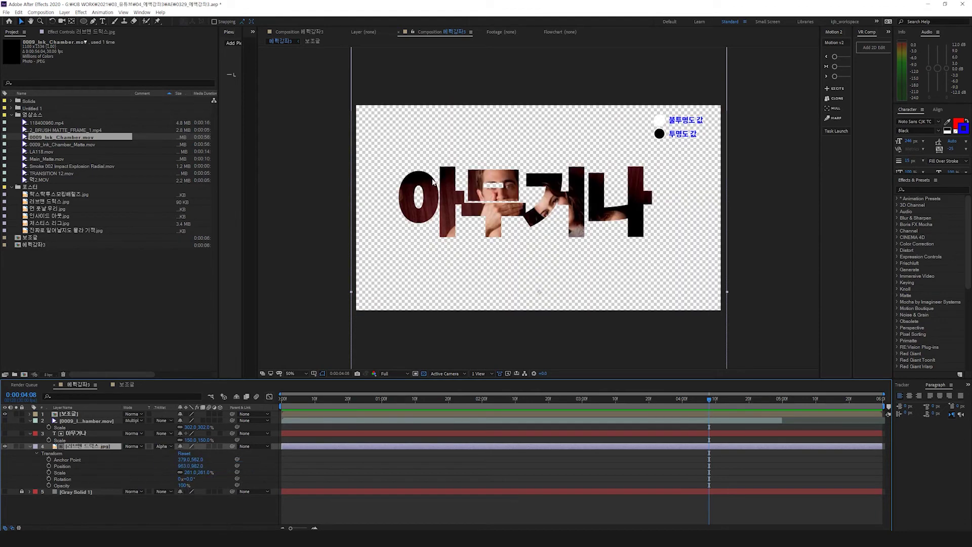
{"action": "left_click", "coordinate": [164, 446]}
{"action": "left_click", "coordinate": [177, 471]}
Step: Preview the poster layer with Luma Matte and the transparency grid turned off, and switch it to Luma Inverted Matte
{"action": "left_click", "coordinate": [163, 446]}
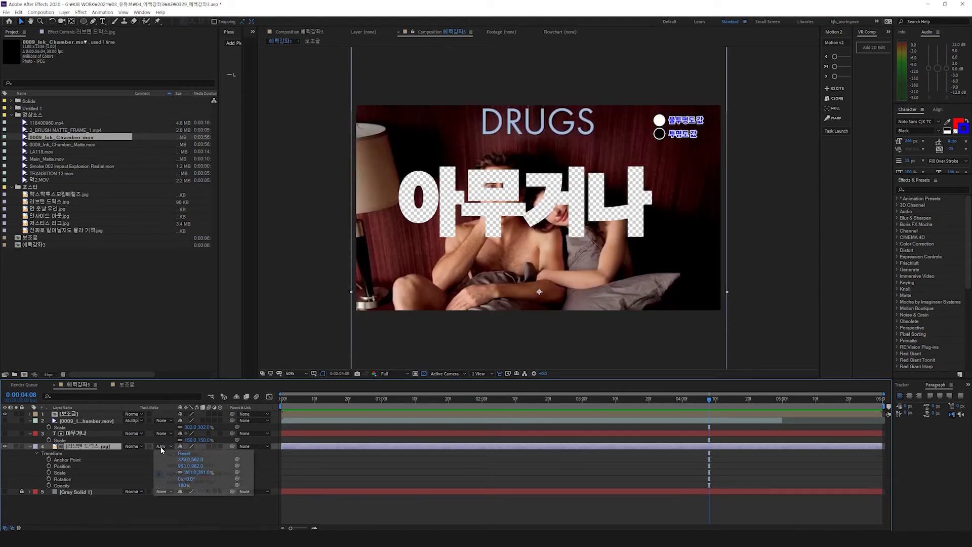
{"action": "left_click", "coordinate": [175, 482]}
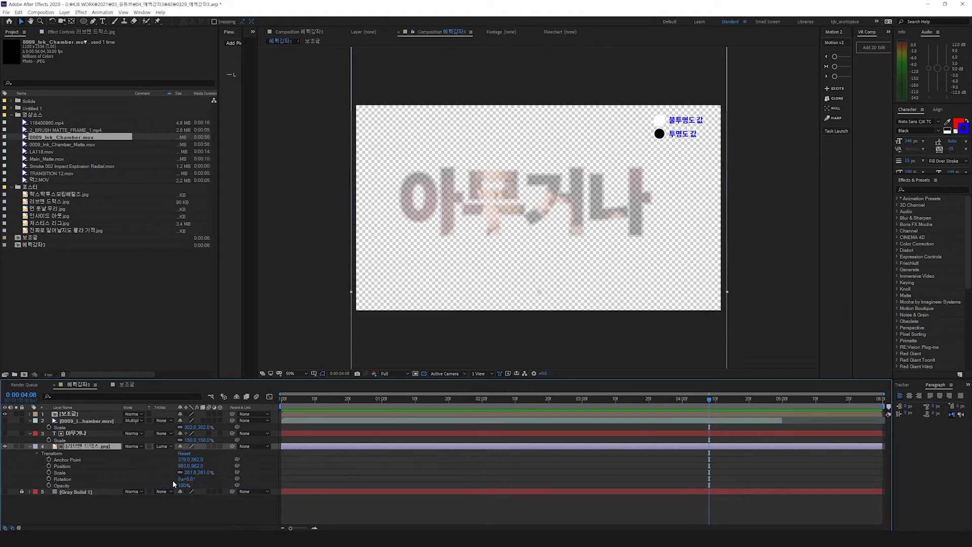
{"action": "left_click", "coordinate": [424, 374]}
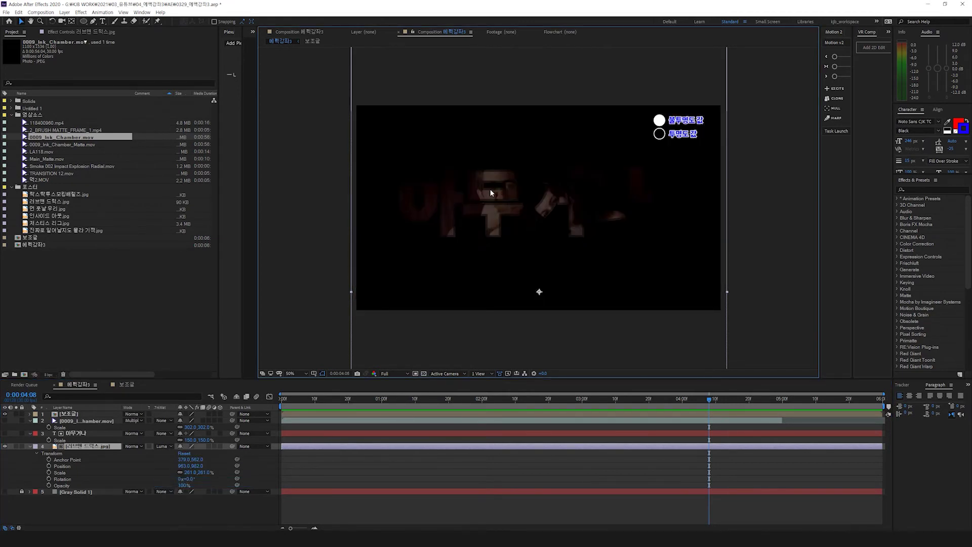
{"action": "left_click", "coordinate": [161, 447]}
{"action": "left_click", "coordinate": [172, 493]}
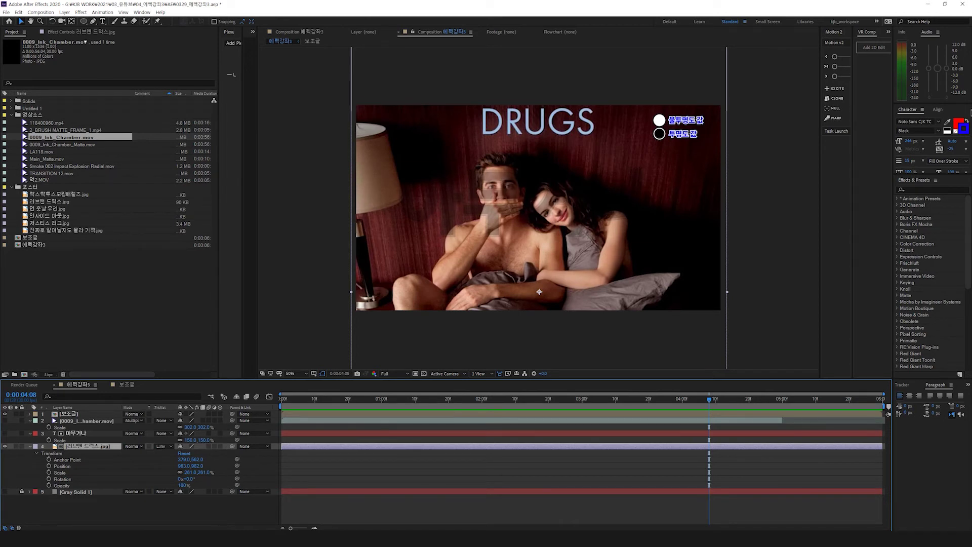
Step: Try to set the stroke colour to black (000000) while the poster layer is still selected
{"action": "left_click", "coordinate": [963, 130]}
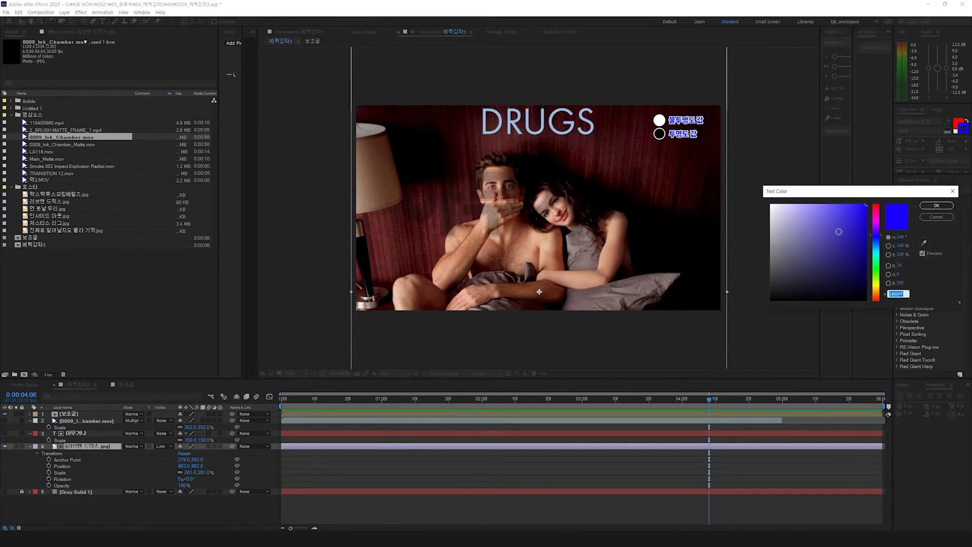
{"action": "left_click_drag", "start_coordinate": [840, 230], "coordinate": [845, 313]}
{"action": "left_click_drag", "start_coordinate": [856, 262], "coordinate": [856, 306]}
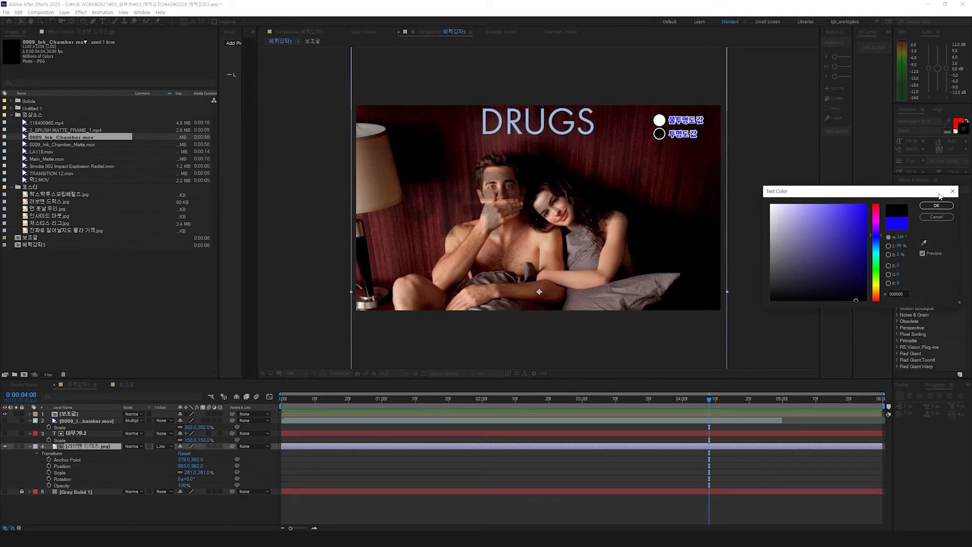
{"action": "left_click", "coordinate": [935, 205]}
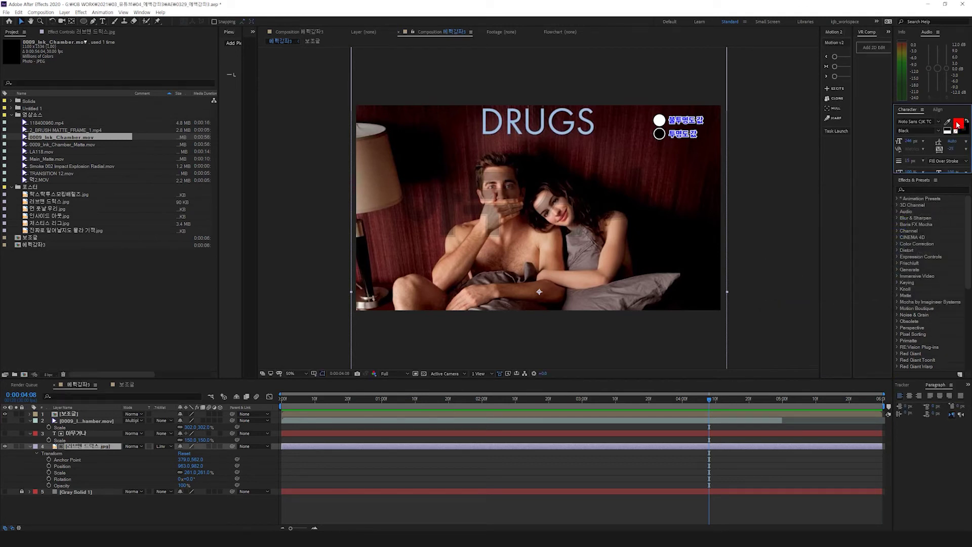
Step: Change the stroke colour of the 아무거나 text layer to white
{"action": "left_click", "coordinate": [95, 433]}
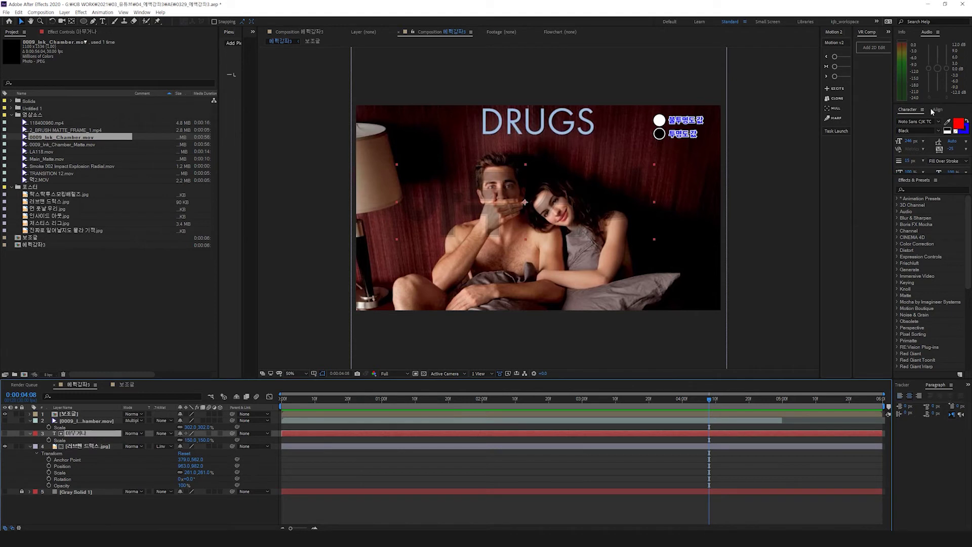
{"action": "double_click", "coordinate": [964, 131]}
{"action": "mouse_move", "coordinate": [805, 254]}
{"action": "left_mouse_down"}
{"action": "mouse_move", "coordinate": [888, 324]}
{"action": "mouse_move", "coordinate": [788, 155]}
{"action": "mouse_move", "coordinate": [883, 350]}
{"action": "mouse_move", "coordinate": [820, 175]}
{"action": "mouse_move", "coordinate": [842, 323]}
{"action": "left_mouse_up"}
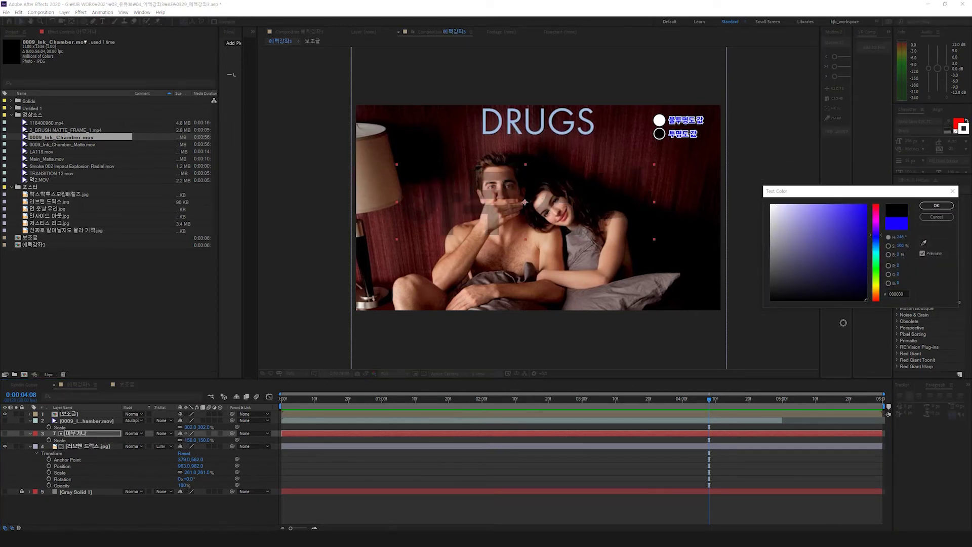
{"action": "left_click", "coordinate": [936, 205]}
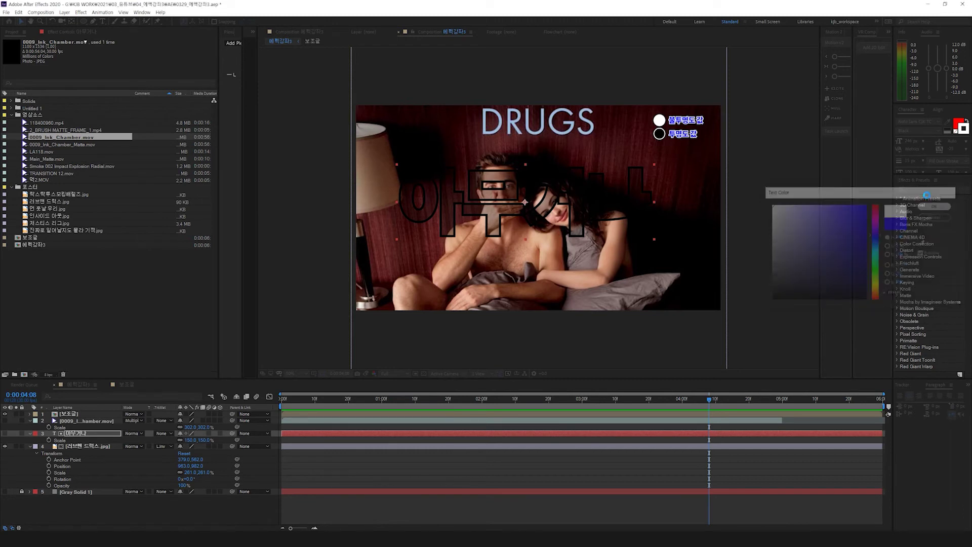
{"action": "double_click", "coordinate": [958, 123]}
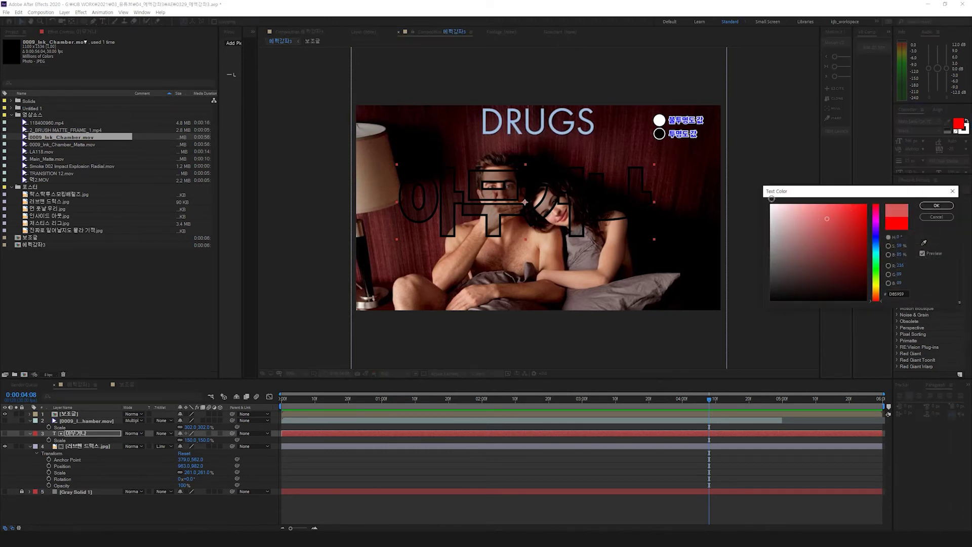
{"action": "mouse_move", "coordinate": [772, 198]}
{"action": "left_mouse_down"}
{"action": "mouse_move", "coordinate": [679, 338]}
{"action": "mouse_move", "coordinate": [777, 306]}
{"action": "mouse_move", "coordinate": [787, 209]}
{"action": "mouse_move", "coordinate": [790, 269]}
{"action": "mouse_move", "coordinate": [867, 204]}
{"action": "left_mouse_up"}
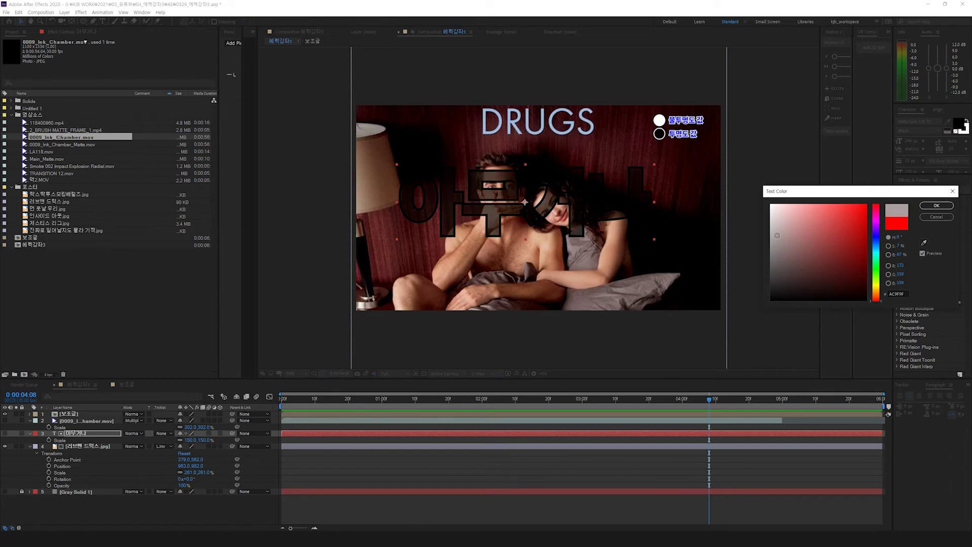
{"action": "left_click", "coordinate": [950, 206]}
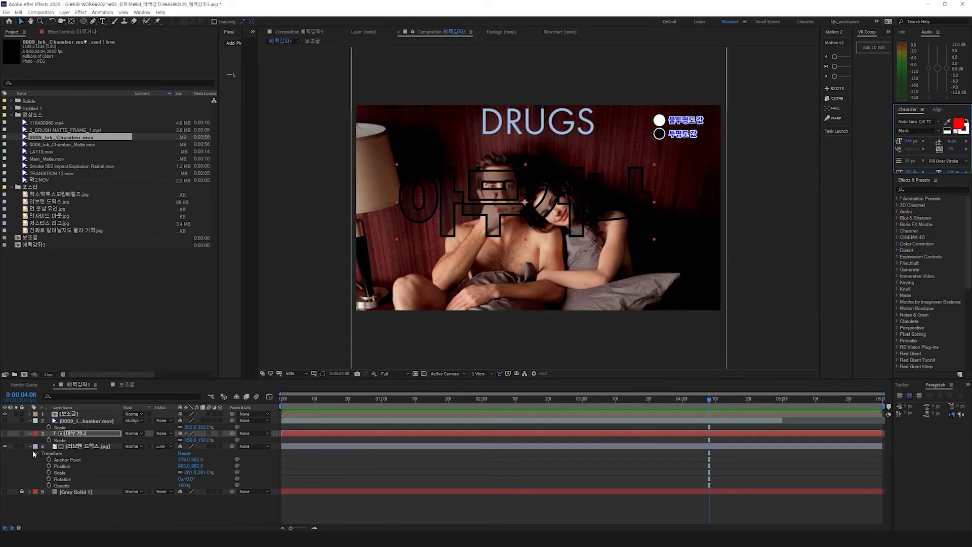
Step: Remove the poster layer's track matte and move the 아무거나 text layer beneath the poster
{"action": "left_click", "coordinate": [163, 446]}
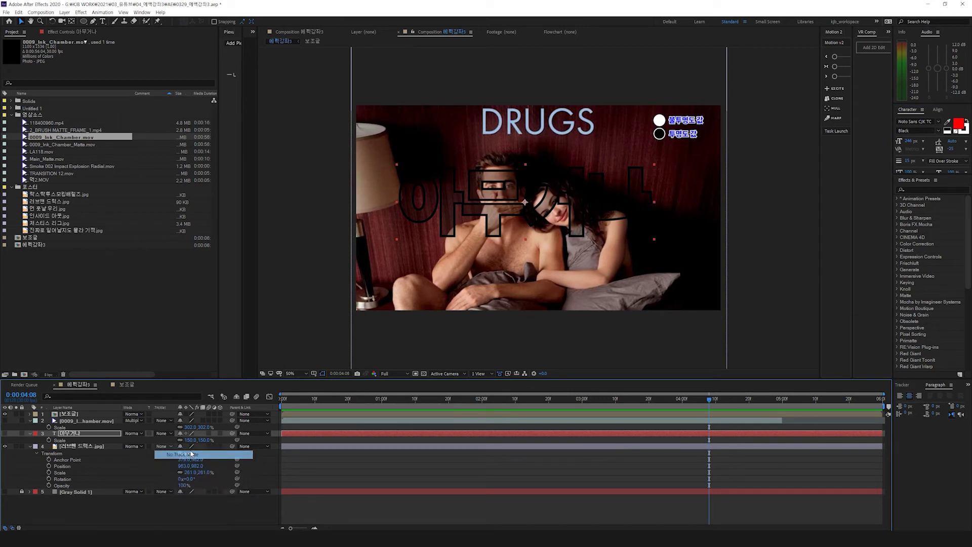
{"action": "left_click", "coordinate": [194, 454]}
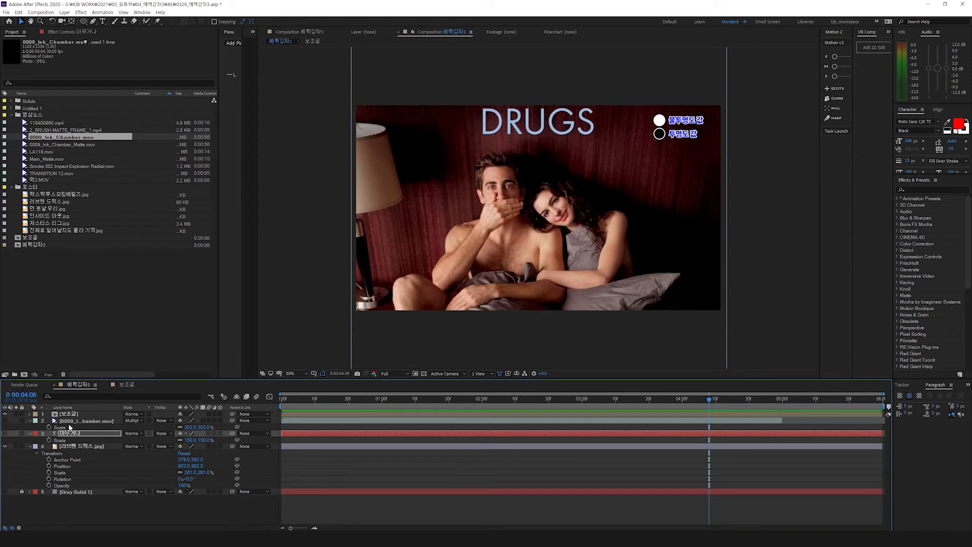
{"action": "left_click_drag", "start_coordinate": [68, 432], "coordinate": [71, 487]}
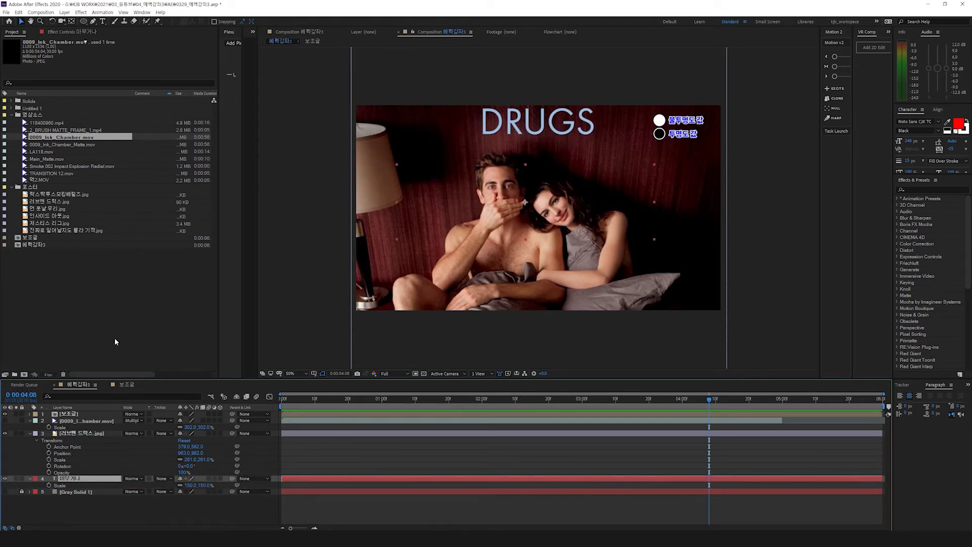
Step: Apply Alpha Matte to the 아무거나 text using the poster as matte, and switch it to Alpha Inverted Matte for comparison
{"action": "left_click", "coordinate": [165, 479]}
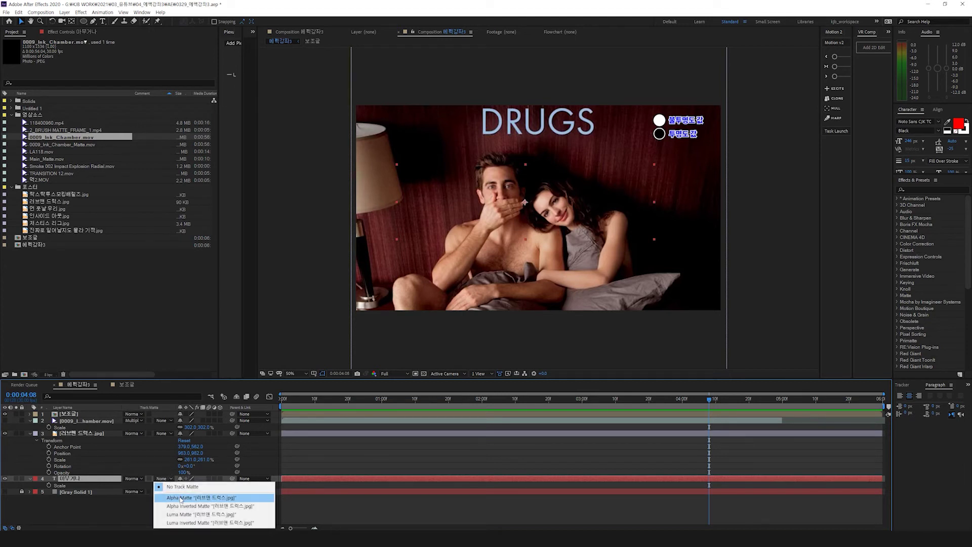
{"action": "left_click", "coordinate": [177, 498]}
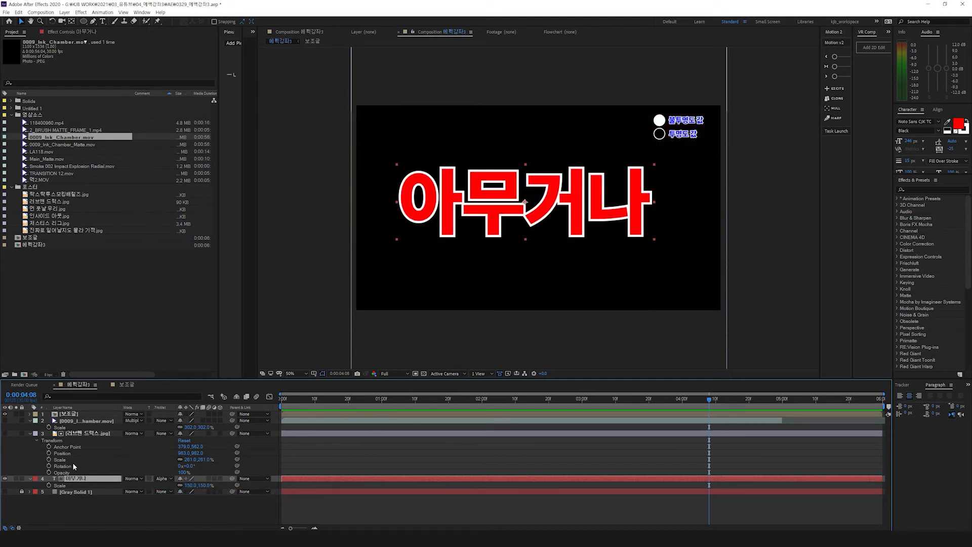
{"action": "left_click", "coordinate": [161, 479]}
{"action": "left_click", "coordinate": [165, 506]}
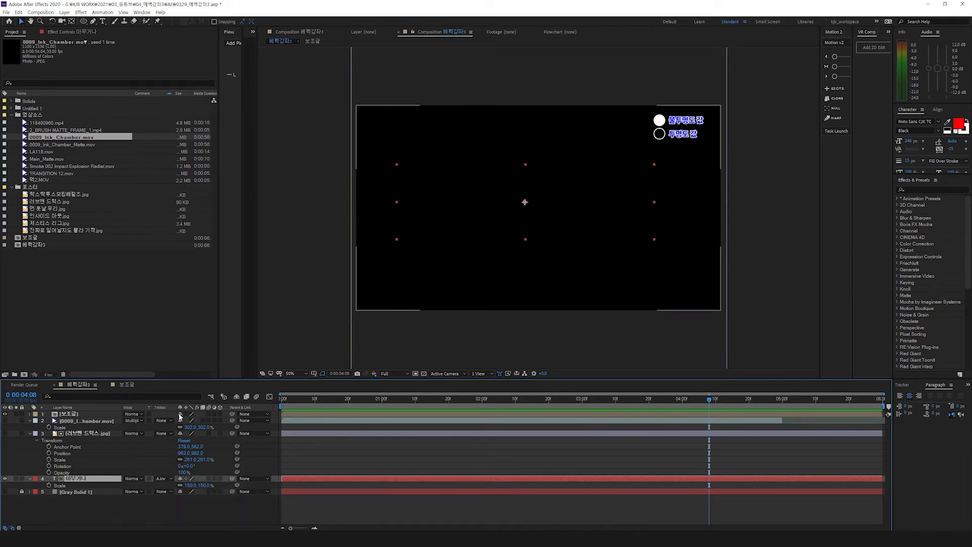
Step: Switch the 아무거나 text layer's track matte to Luma Matte and on to Luma Inverted Matte for comparison
{"action": "left_click", "coordinate": [161, 479]}
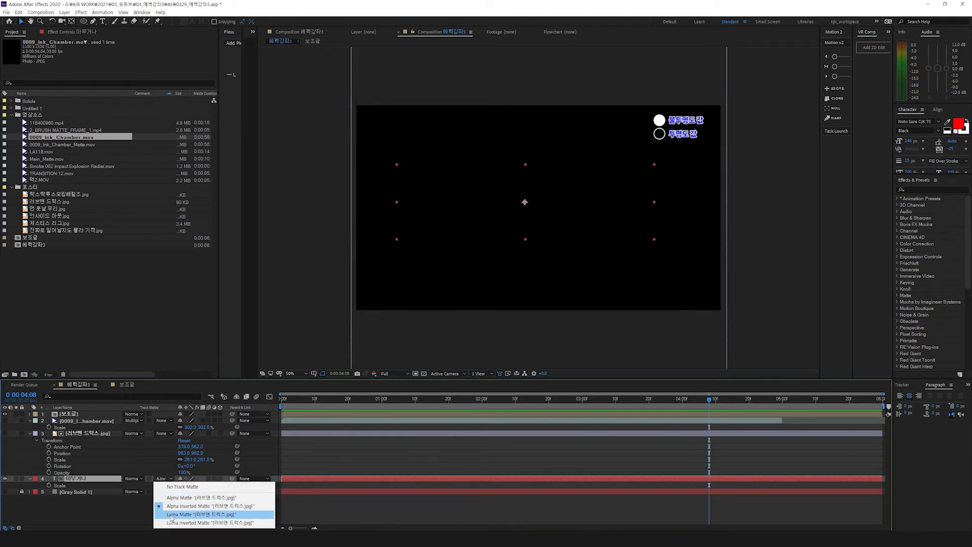
{"action": "left_click", "coordinate": [165, 514]}
{"action": "left_click", "coordinate": [165, 478]}
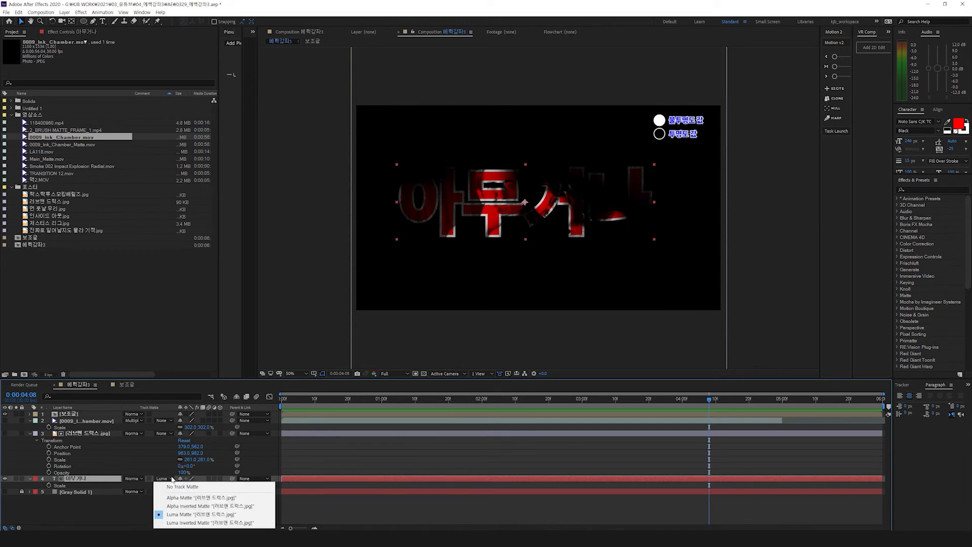
{"action": "left_click", "coordinate": [175, 523]}
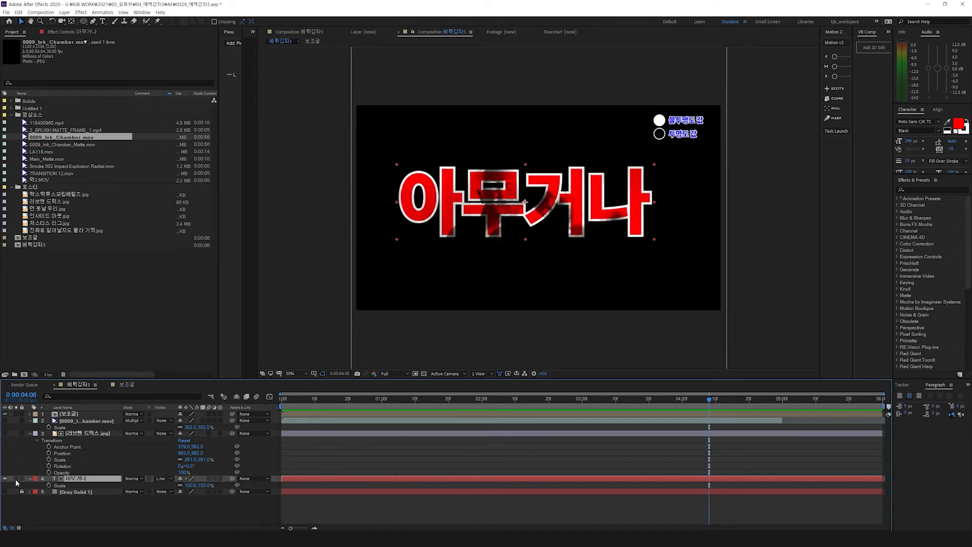
Step: Show the poster layer, remove the 아무거나 text layer's track matte, and move the poster beneath the text
{"action": "left_click", "coordinate": [5, 434]}
{"action": "left_click", "coordinate": [164, 479]}
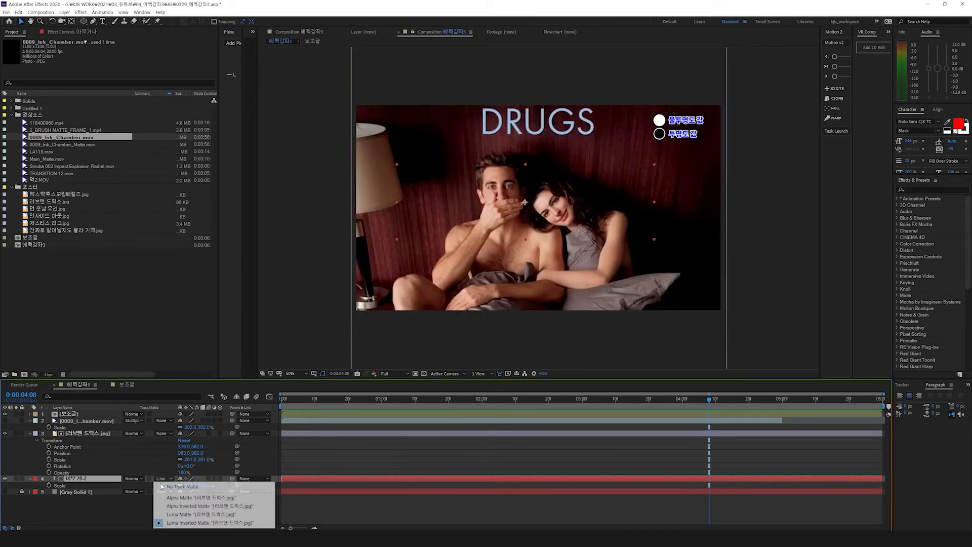
{"action": "left_click", "coordinate": [174, 486]}
{"action": "left_click_drag", "start_coordinate": [82, 434], "coordinate": [71, 485]}
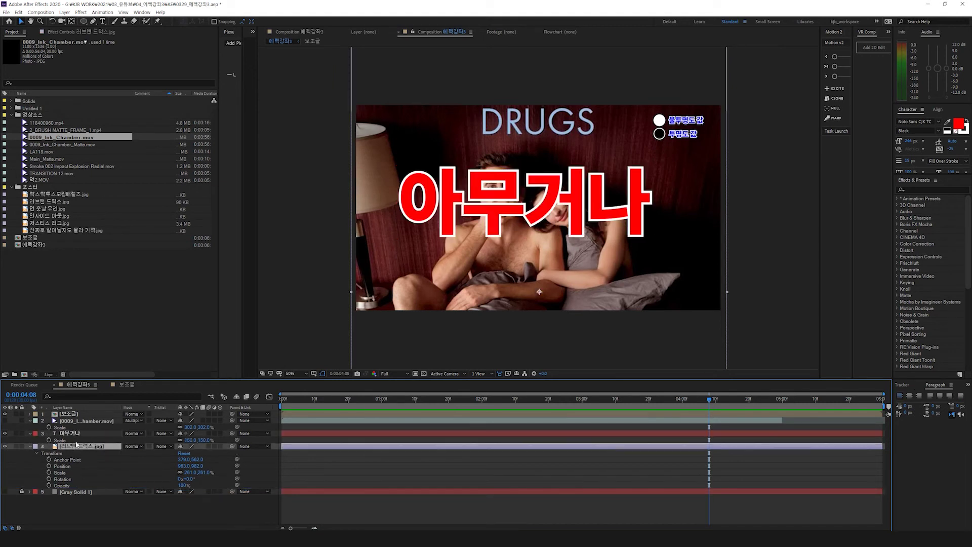
Step: Swap the stacking order of the poster and 아무거나 text layers back and forth to compare which one lies on top
{"action": "left_click_drag", "start_coordinate": [67, 434], "coordinate": [67, 485]}
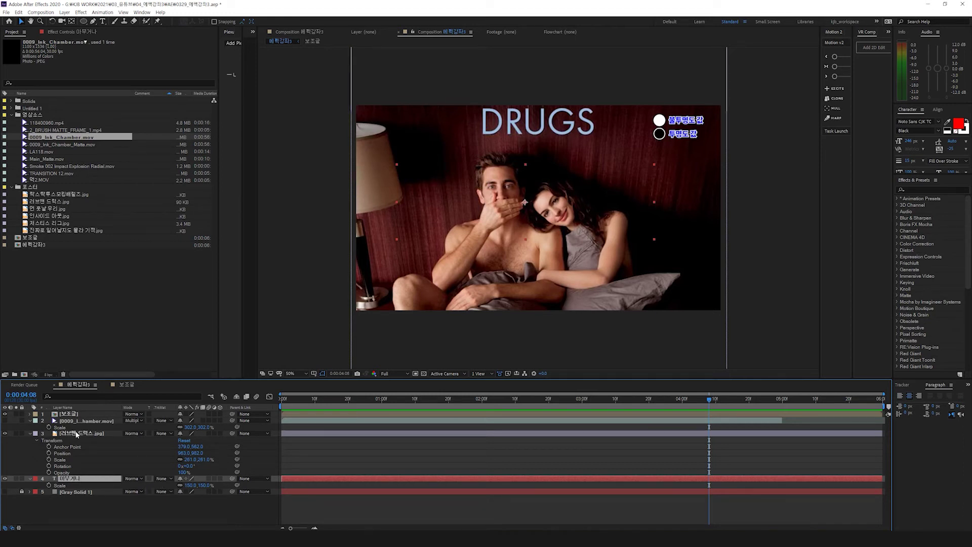
{"action": "left_click_drag", "start_coordinate": [76, 434], "coordinate": [74, 484]}
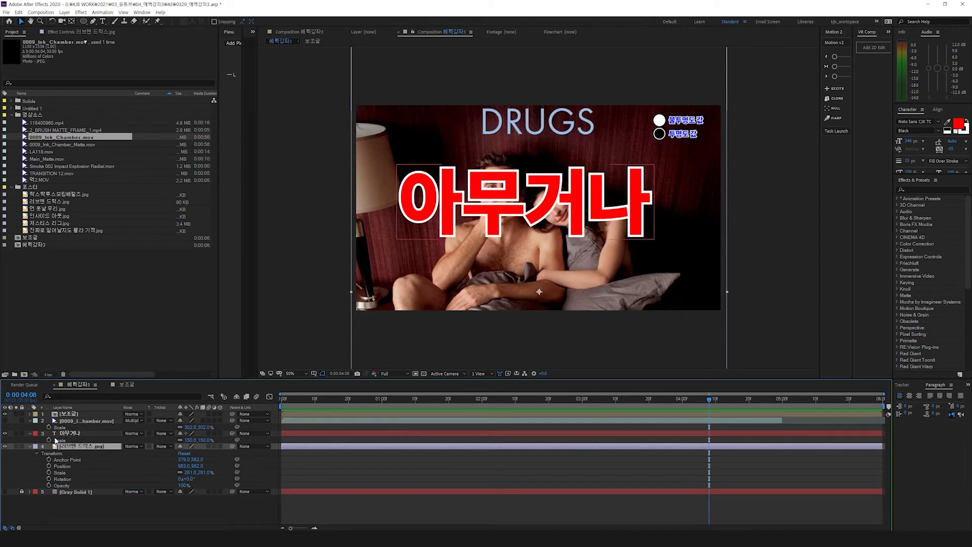
{"action": "left_click_drag", "start_coordinate": [60, 433], "coordinate": [71, 481]}
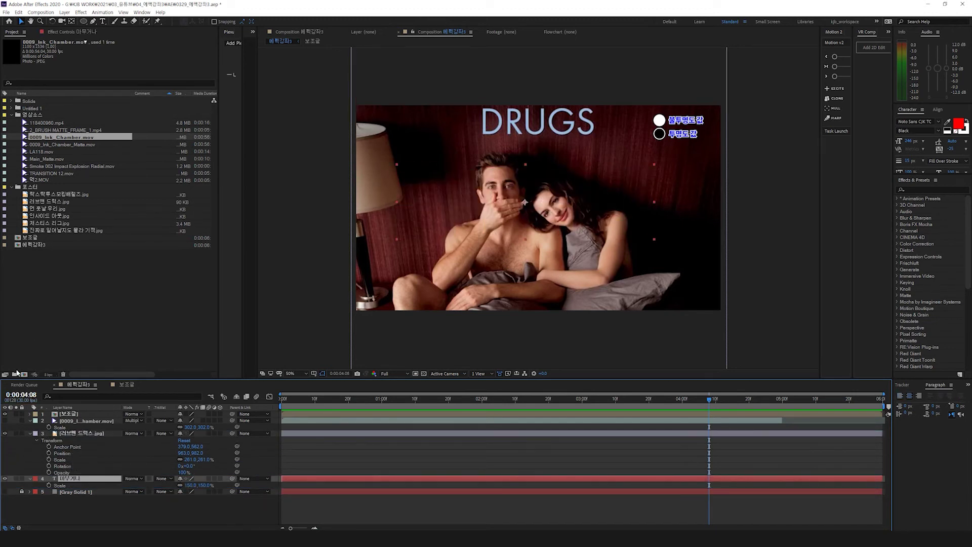
{"action": "left_click", "coordinate": [81, 421]}
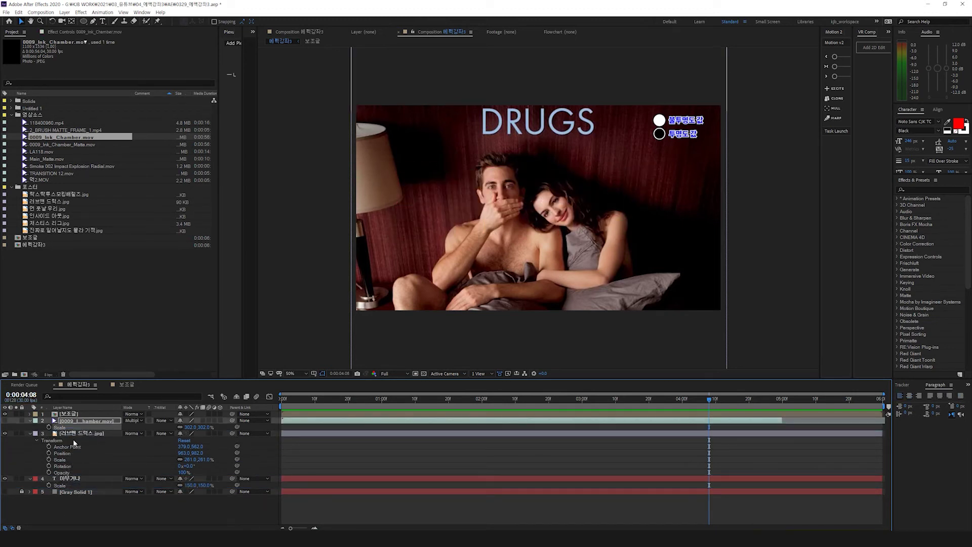
{"action": "left_click_drag", "start_coordinate": [76, 434], "coordinate": [80, 487]}
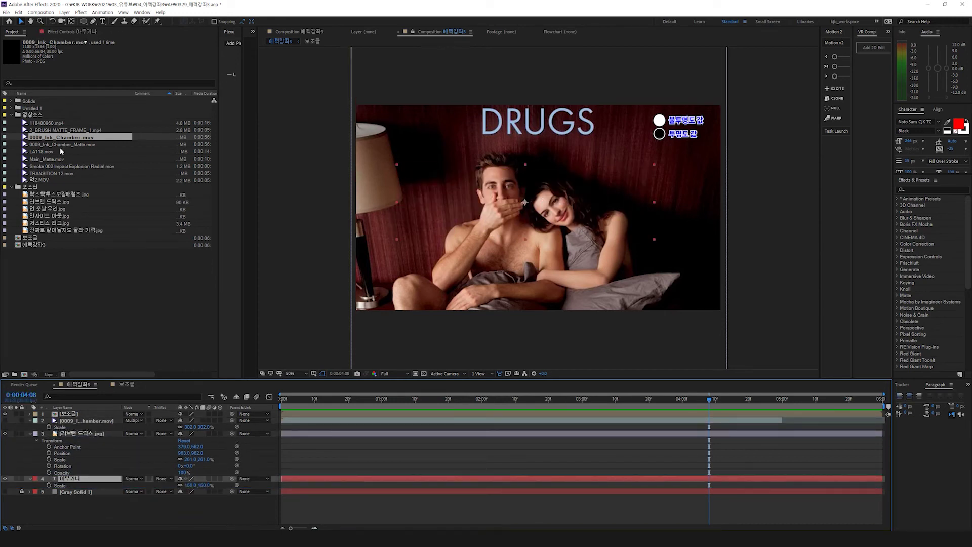
Step: Add the LA118.mov footage above the poster layer and place the 아무거나 text layer directly above it
{"action": "left_click", "coordinate": [47, 151]}
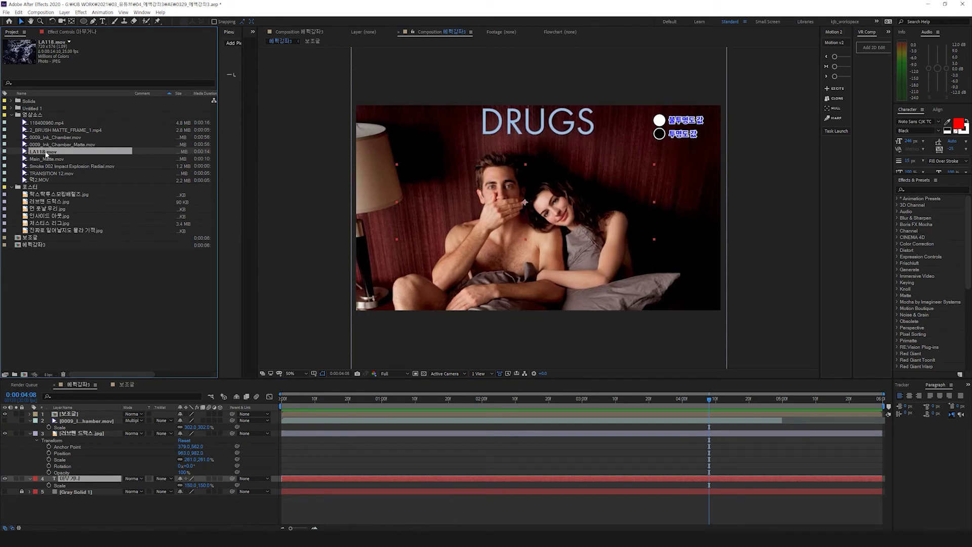
{"action": "left_click_drag", "start_coordinate": [47, 155], "coordinate": [91, 428]}
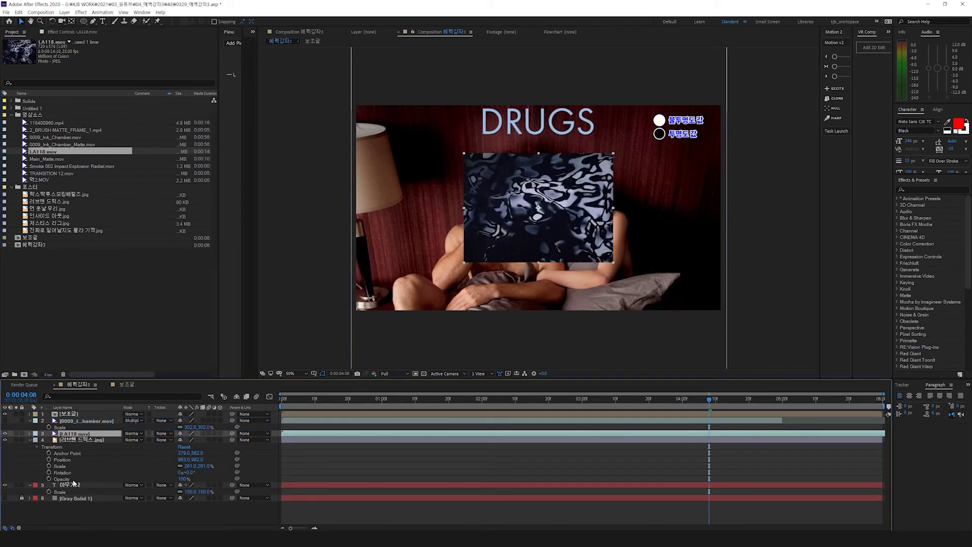
{"action": "left_click_drag", "start_coordinate": [70, 484], "coordinate": [73, 433]}
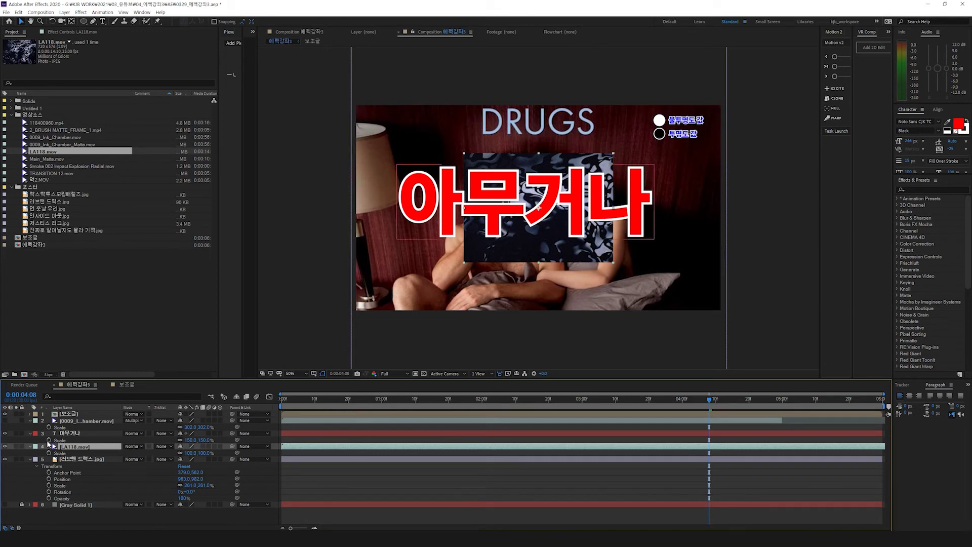
Step: Solo the 아무거나 text and LA118.mov layers, and scale LA118.mov to 191%
{"action": "left_click", "coordinate": [16, 447]}
{"action": "left_click", "coordinate": [17, 434]}
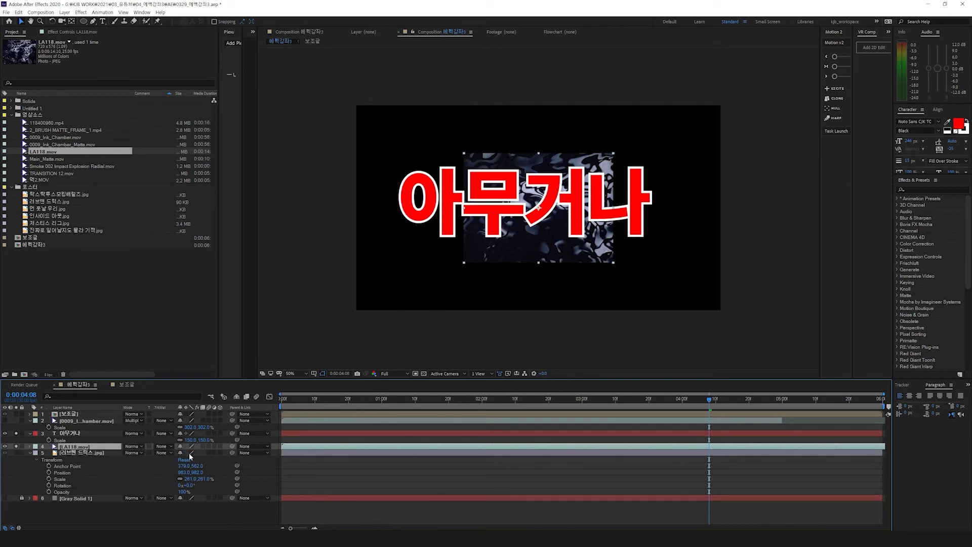
{"action": "left_click", "coordinate": [190, 453]}
{"action": "type", "text": "188"}
{"action": "key", "text": "Return"}
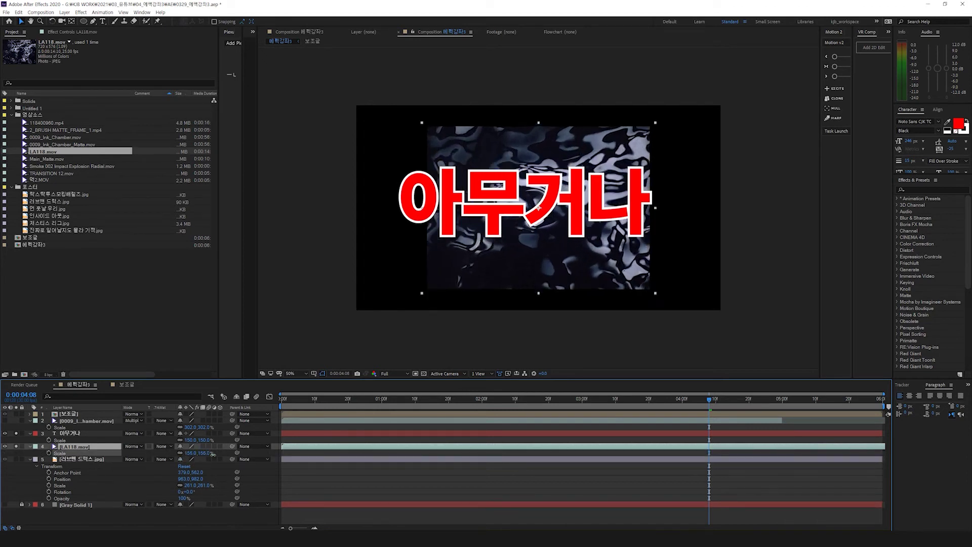
{"action": "left_click_drag", "start_coordinate": [191, 453], "coordinate": [191, 453]}
Step: Apply Alpha Matte to LA118.mov using the 아무거나 text, and play it back from near the start with the transparency grid on
{"action": "left_click", "coordinate": [165, 459]}
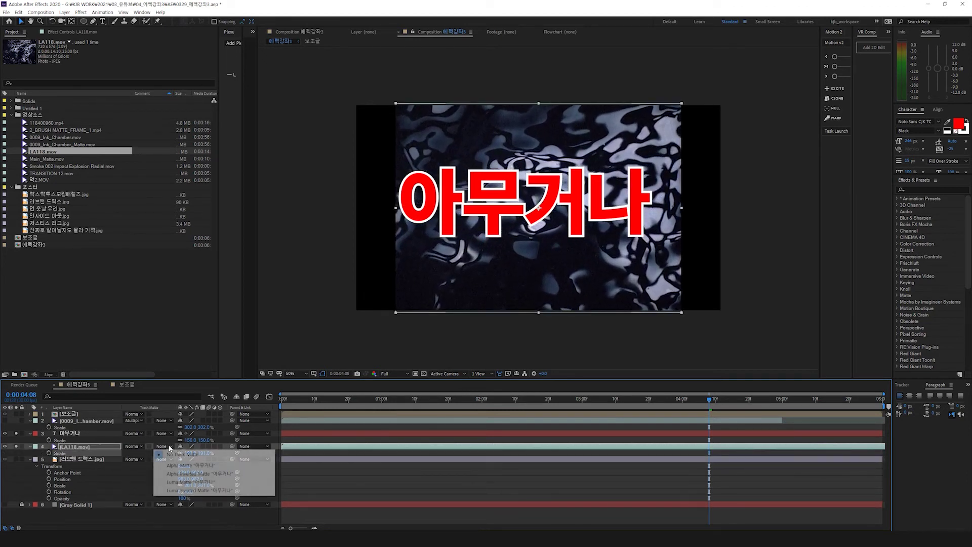
{"action": "left_click", "coordinate": [177, 465]}
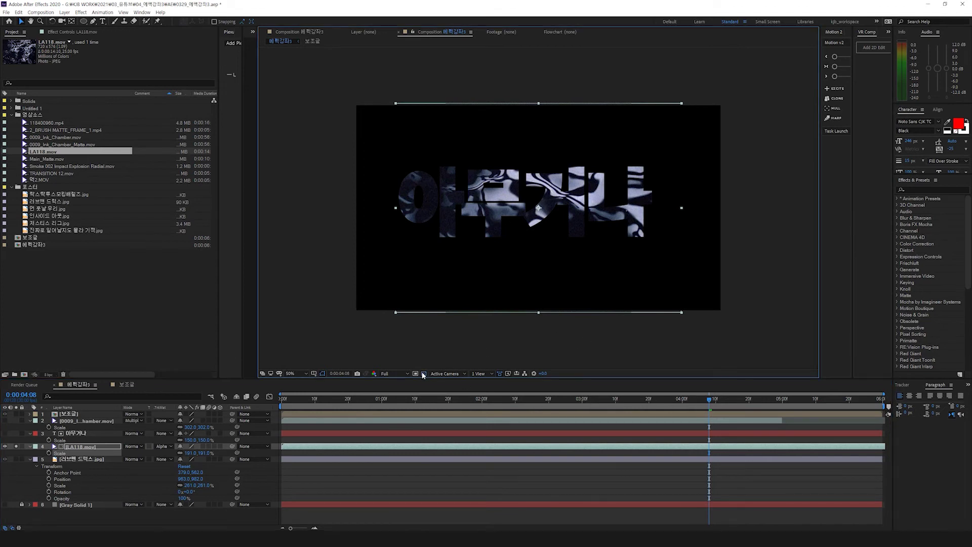
{"action": "left_click", "coordinate": [420, 375]}
{"action": "left_click", "coordinate": [301, 400]}
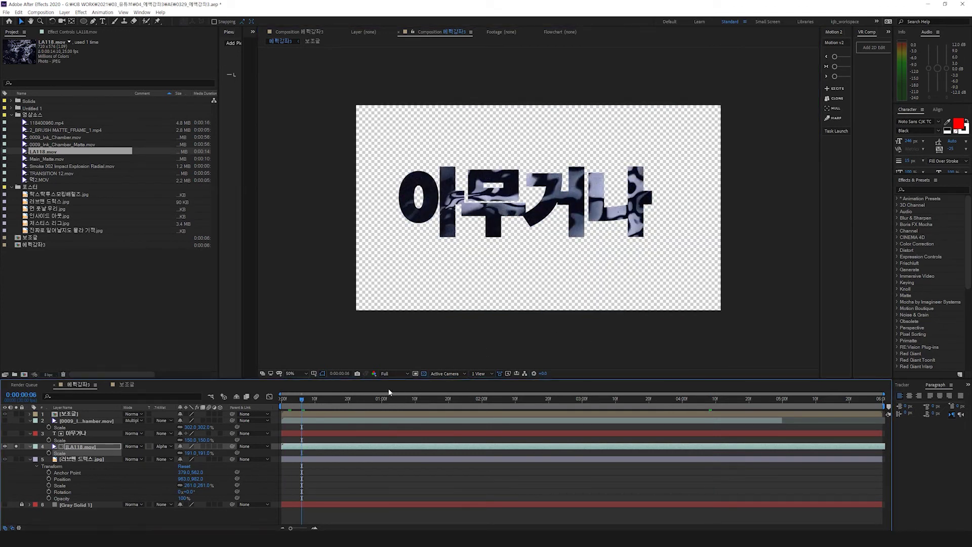
{"action": "key", "text": "space"}
Step: Remove the stroke from the 아무거나 text layer used as the matte
{"action": "left_click", "coordinate": [128, 433]}
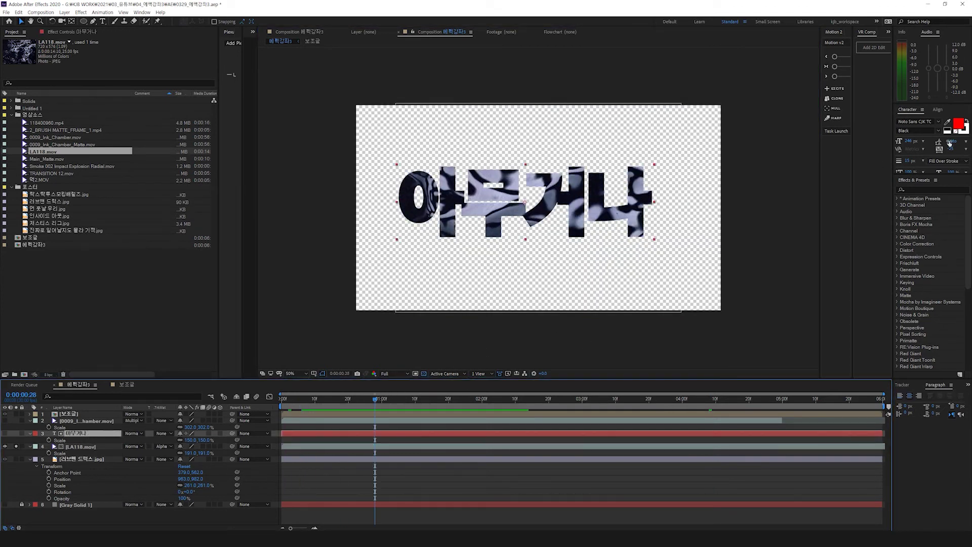
{"action": "left_click", "coordinate": [964, 134]}
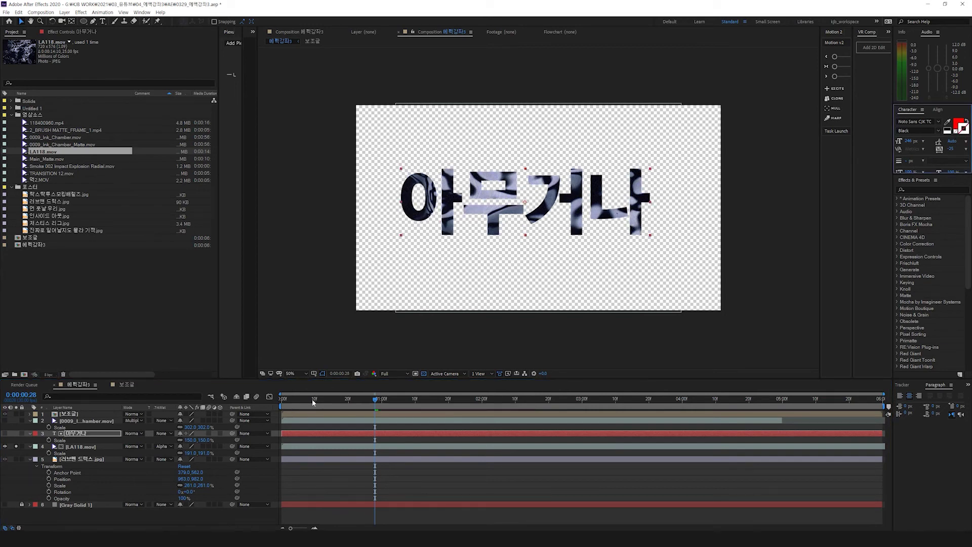
Step: Show Gray Solid 1 in place of the poster, colour it red with a Fill effect, and preview from the start
{"action": "left_click", "coordinate": [17, 446]}
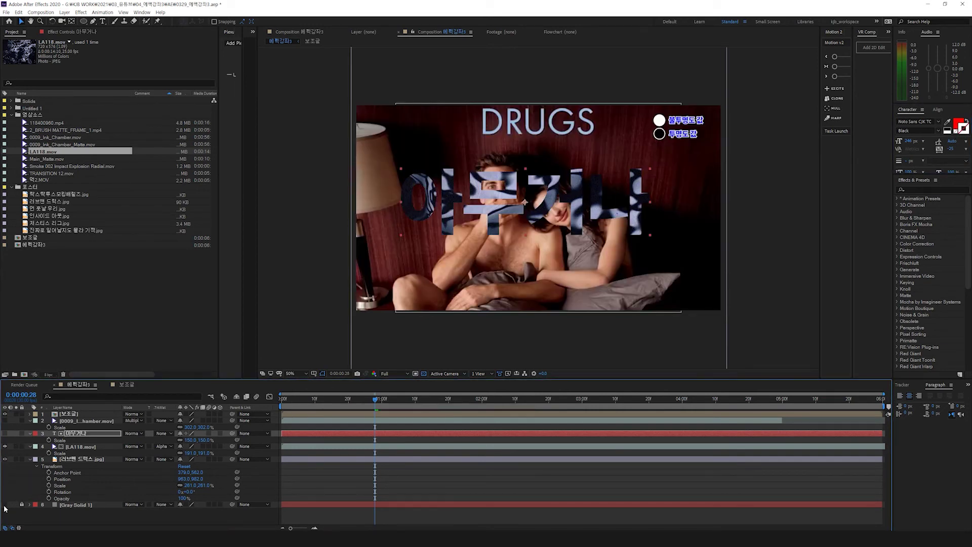
{"action": "left_click", "coordinate": [5, 459]}
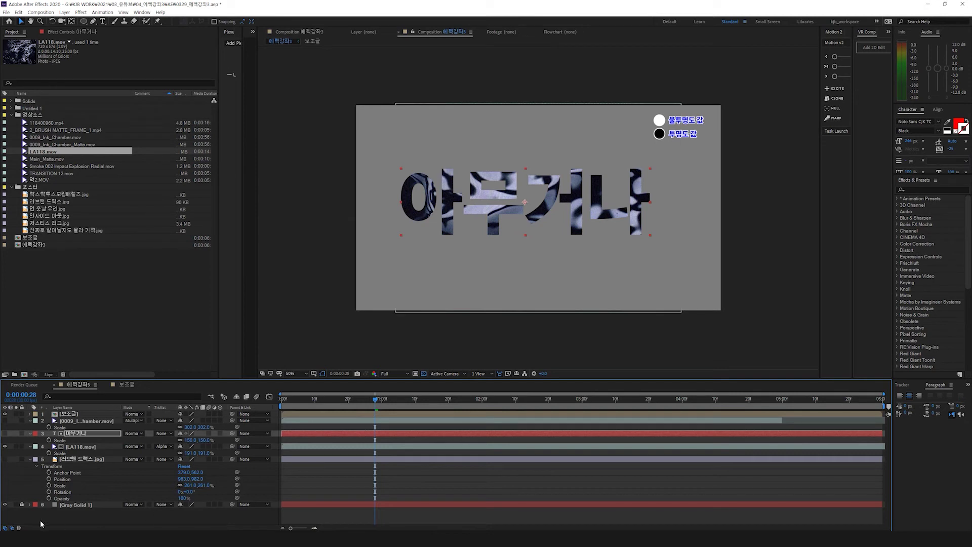
{"action": "left_click", "coordinate": [22, 505]}
{"action": "left_click", "coordinate": [60, 506]}
{"action": "left_click", "coordinate": [925, 188]}
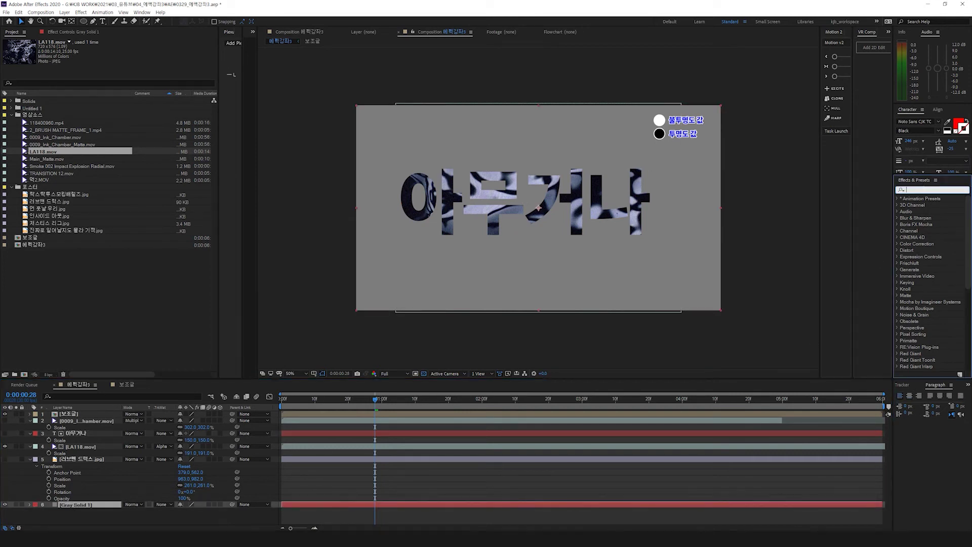
{"action": "type", "text": "fill"}
{"action": "double_click", "coordinate": [924, 237]}
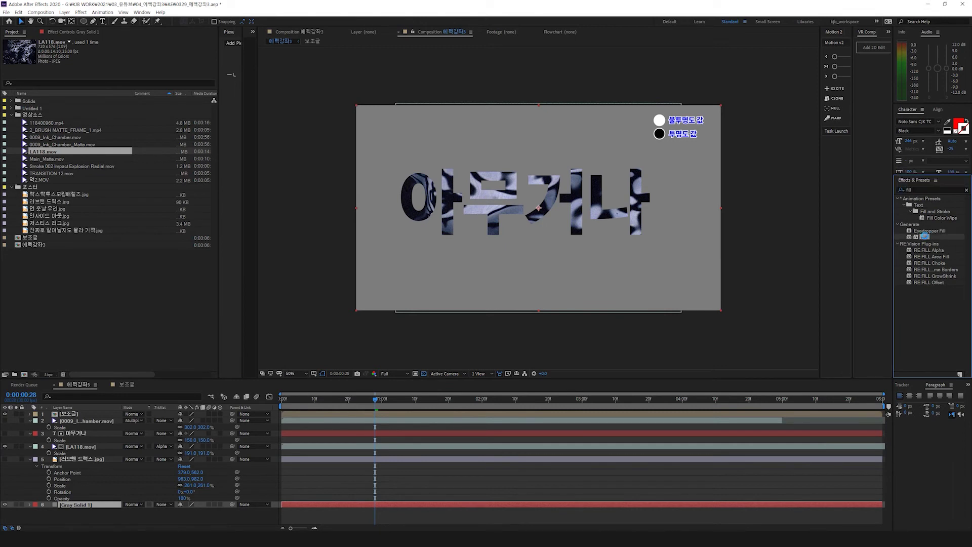
{"action": "left_click", "coordinate": [22, 505]}
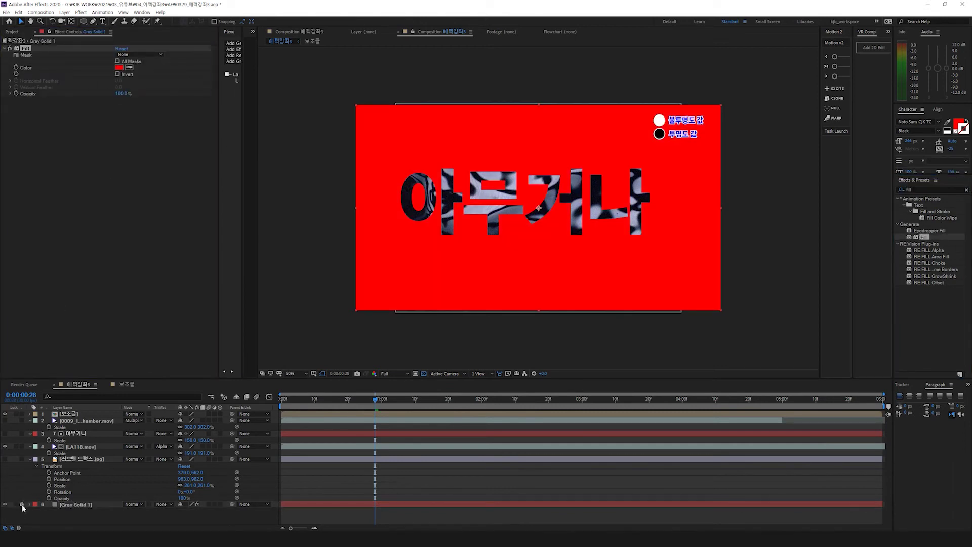
{"action": "key", "text": "Home"}
{"action": "key", "text": "space"}
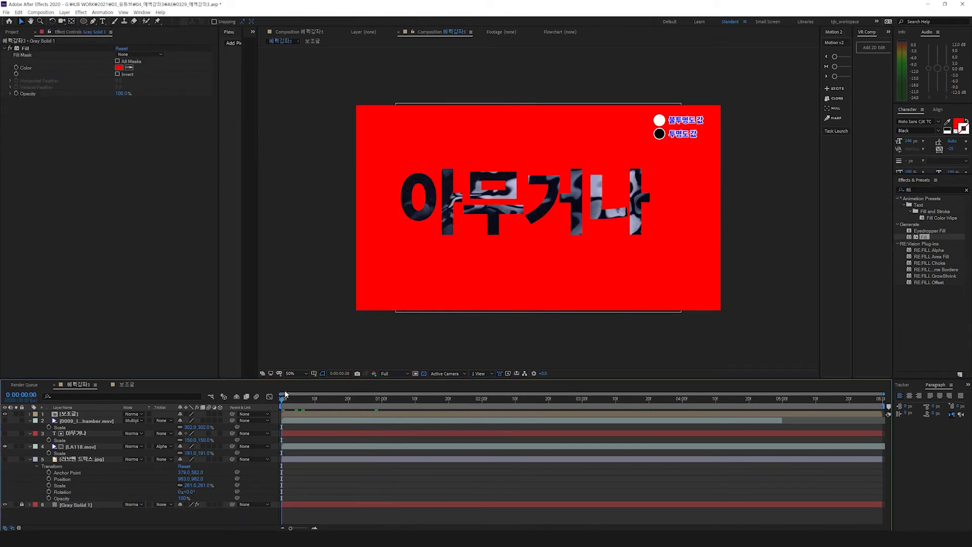
Step: Duplicate the 아무거나 text layer as a visible outline with no fill and a 4 px white stroke, and play it back
{"action": "left_click", "coordinate": [76, 434]}
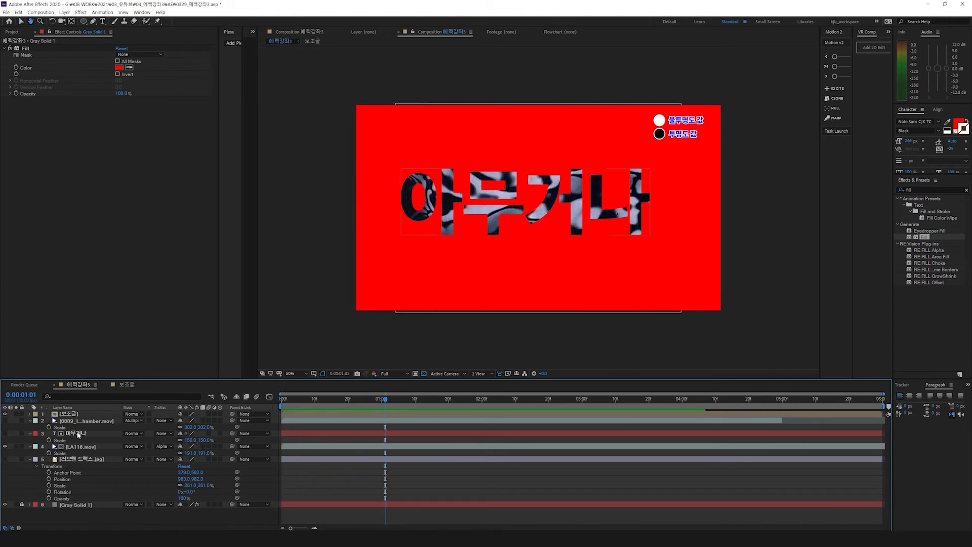
{"action": "key", "text": "ctrl+d"}
{"action": "left_click", "coordinate": [4, 433]}
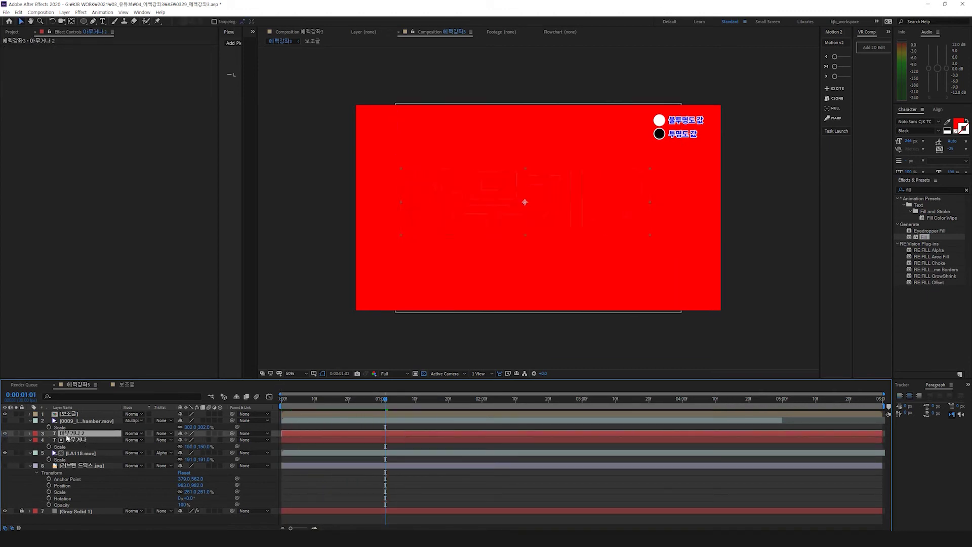
{"action": "left_click", "coordinate": [956, 126]}
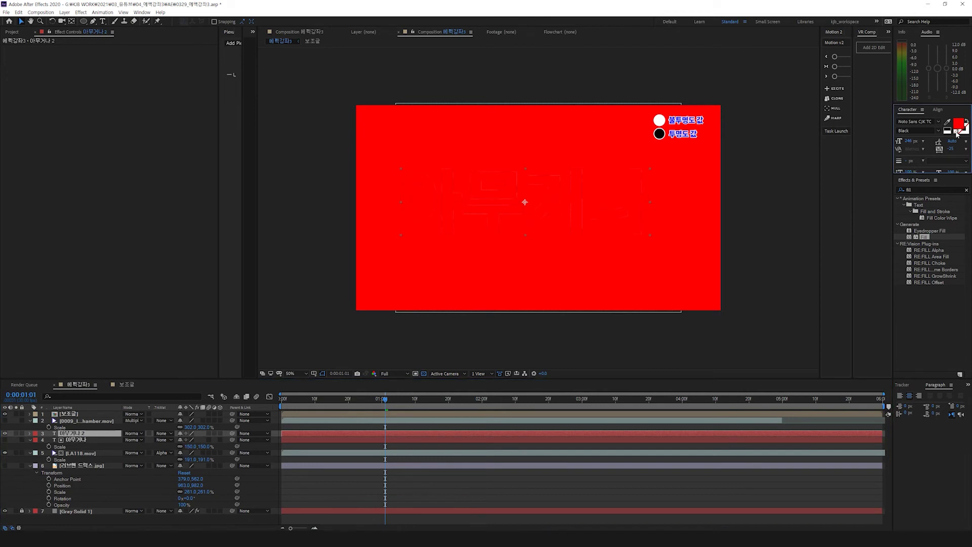
{"action": "left_click", "coordinate": [956, 132]}
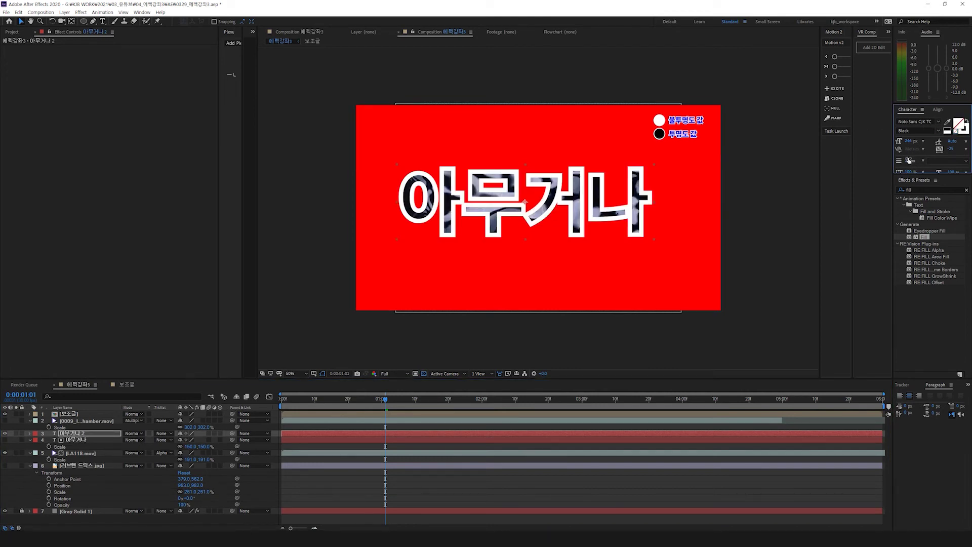
{"action": "left_click_drag", "start_coordinate": [909, 160], "coordinate": [895, 160]}
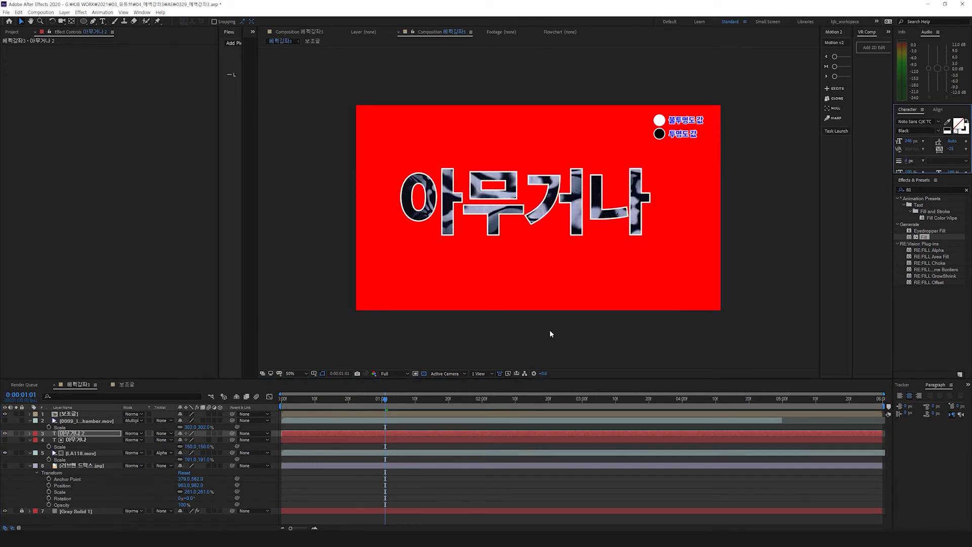
{"action": "key", "text": "space"}
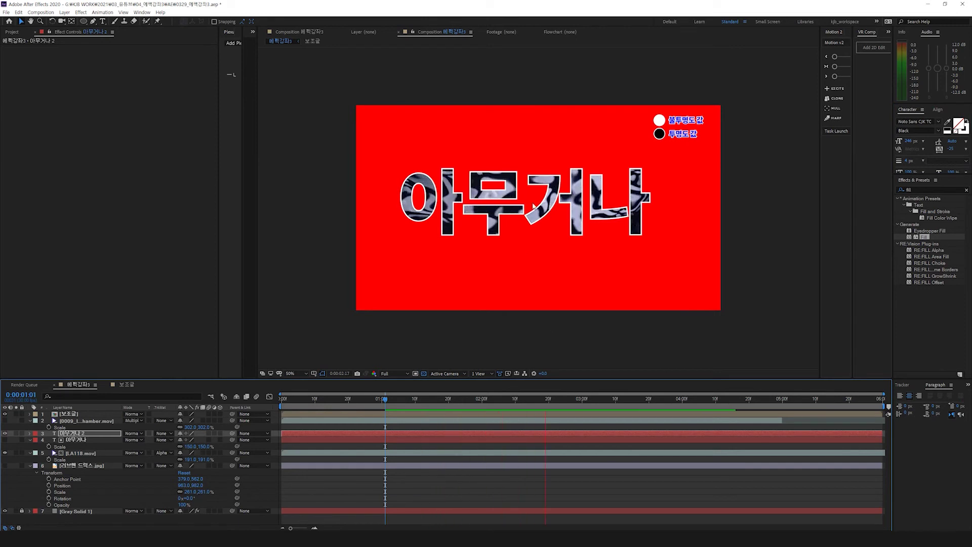
{"action": "key", "text": "space"}
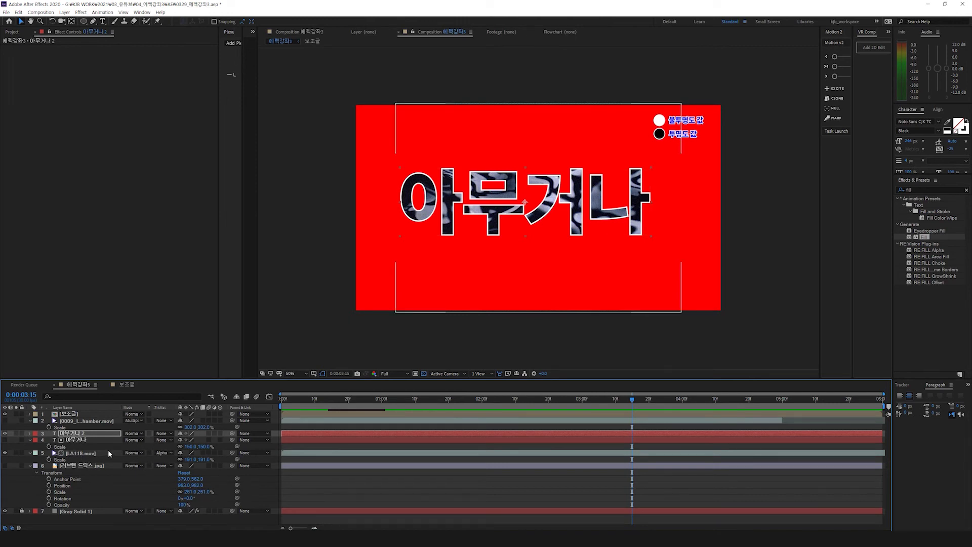
Step: Delete both 아무거나 text layers and LA118.mov, and make the poster layer visible again
{"action": "left_click", "coordinate": [78, 453], "text": "shift"}
{"action": "key", "text": "Delete"}
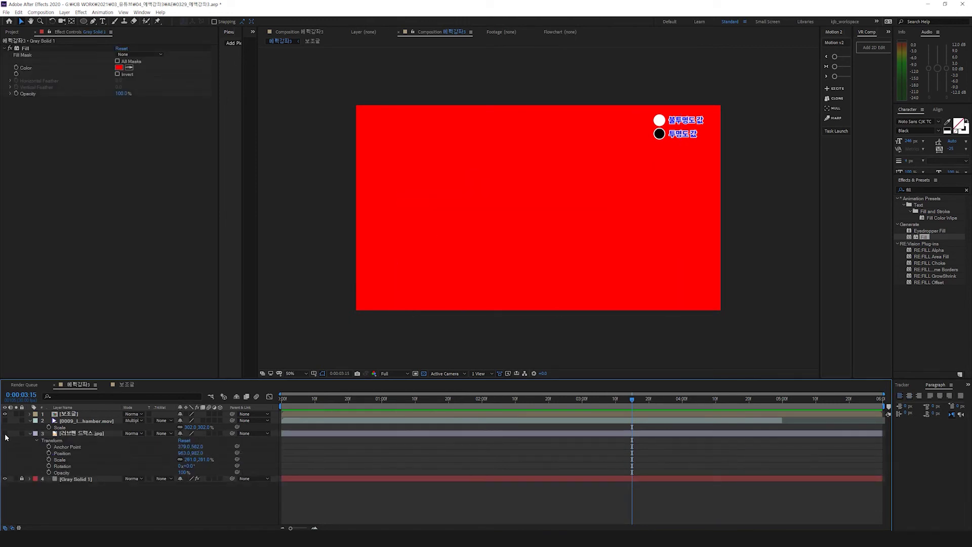
{"action": "left_click", "coordinate": [72, 434]}
Step: Add the Main_Matte.mov footage directly above the poster layer and scrub through its ink transition
{"action": "left_click", "coordinate": [12, 32]}
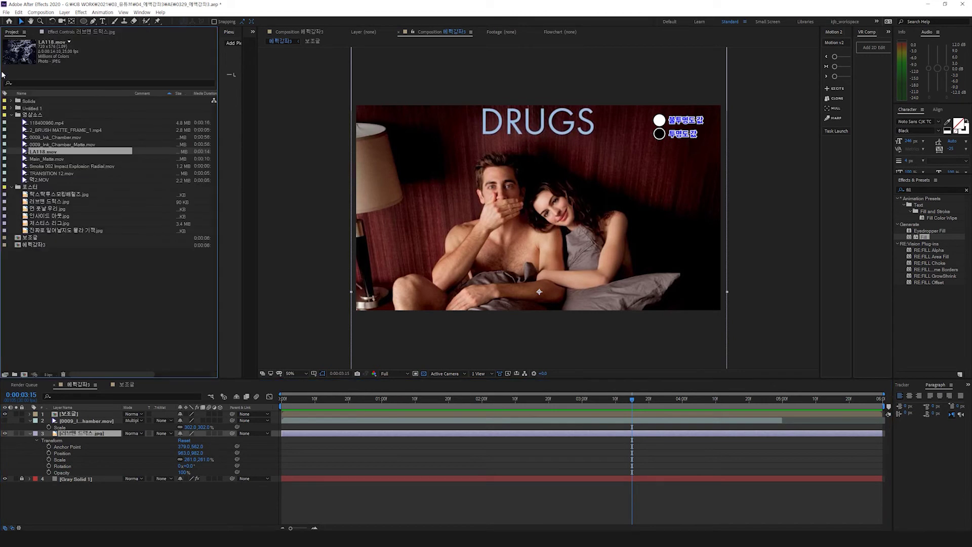
{"action": "left_click", "coordinate": [50, 159]}
{"action": "left_click_drag", "start_coordinate": [49, 158], "coordinate": [101, 431]}
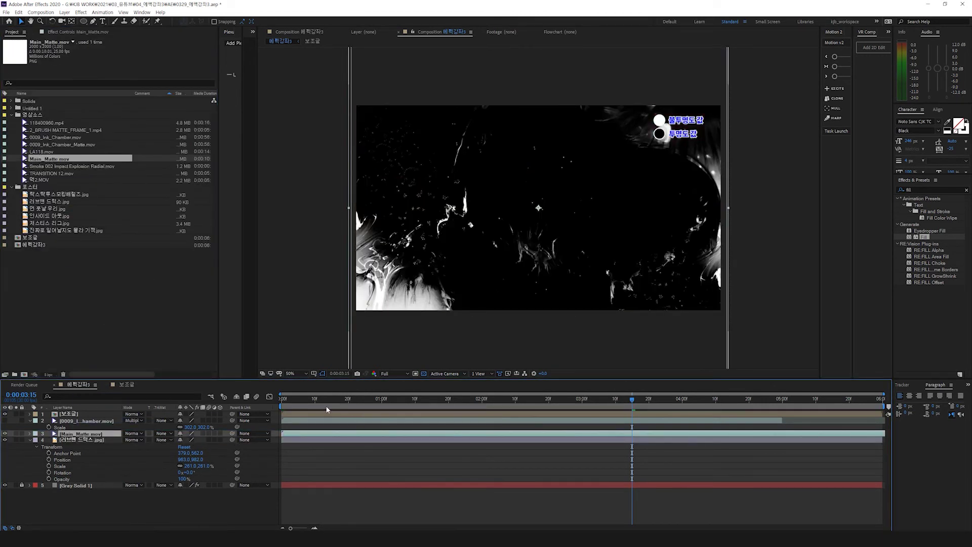
{"action": "left_click_drag", "start_coordinate": [327, 410], "coordinate": [465, 421]}
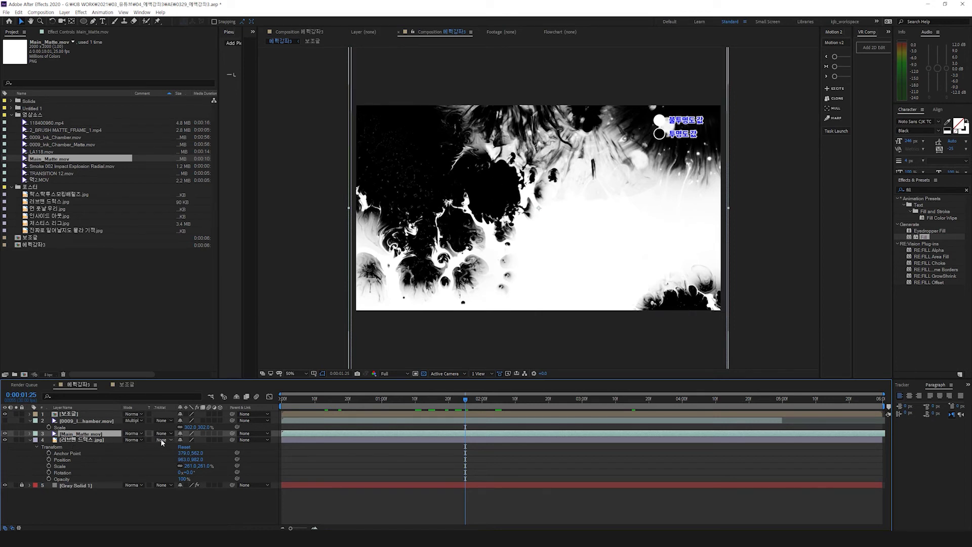
Step: Solo Main_Matte.mov to examine its black and white areas, and review the track matte options available for the poster
{"action": "left_click", "coordinate": [82, 440]}
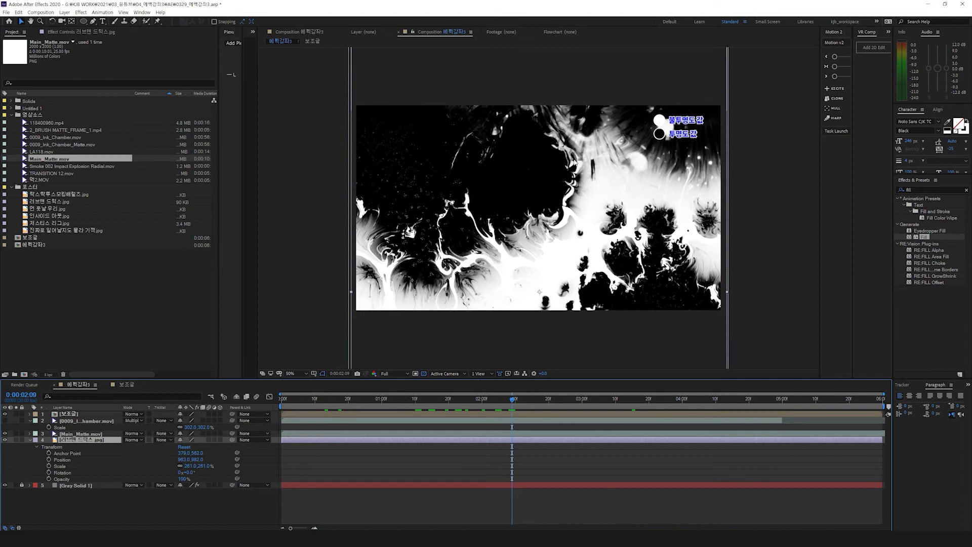
{"action": "left_click", "coordinate": [63, 434]}
{"action": "left_click", "coordinate": [16, 433]}
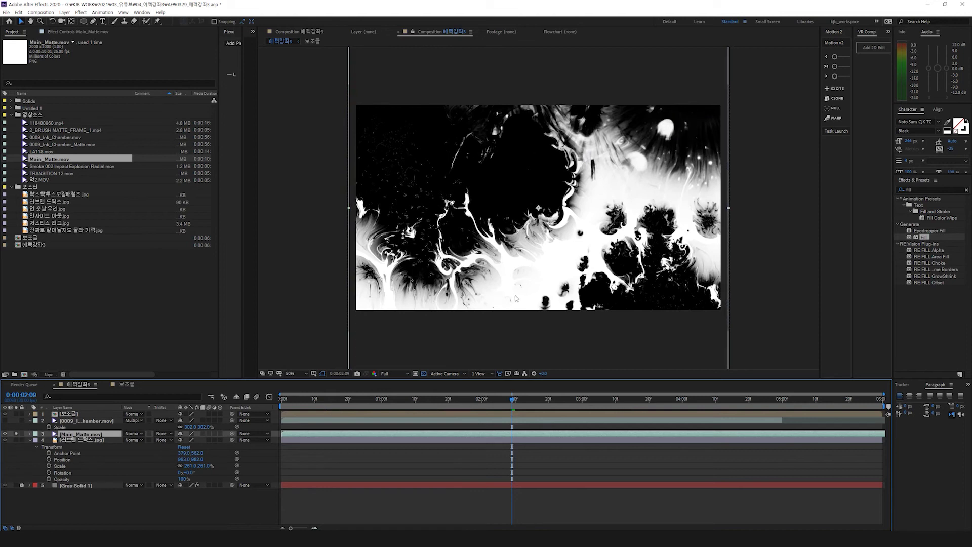
{"action": "left_click", "coordinate": [426, 376]}
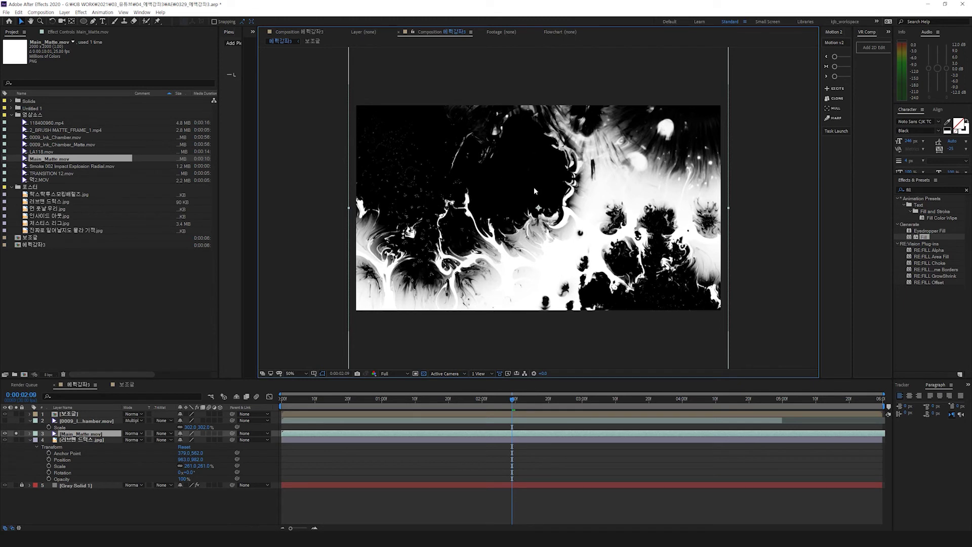
{"action": "left_click", "coordinate": [165, 439]}
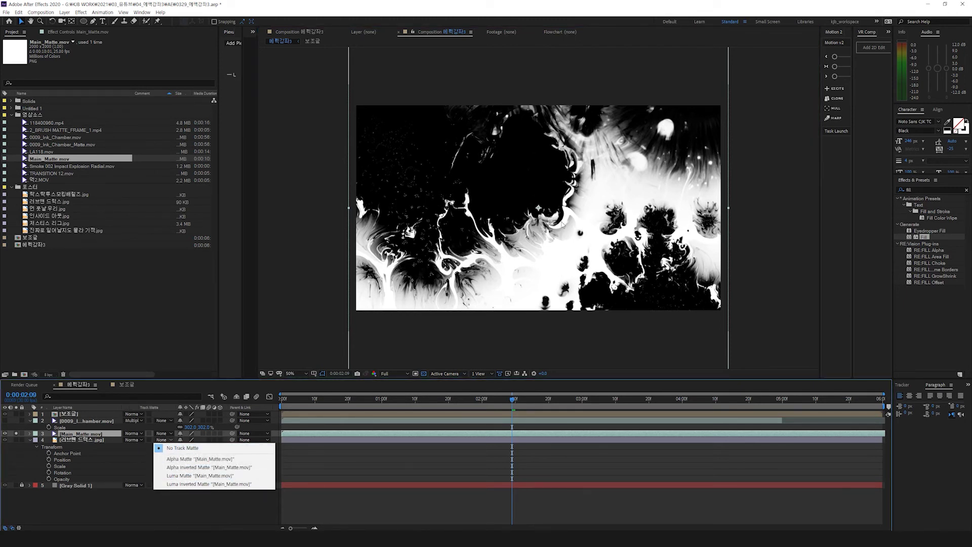
{"action": "left_click_drag", "start_coordinate": [283, 402], "coordinate": [517, 410]}
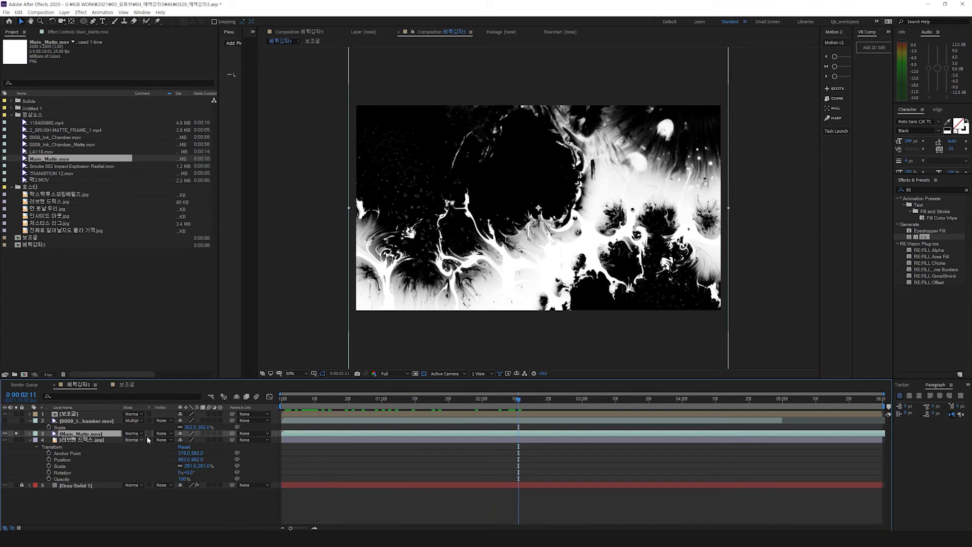
Step: Solo the poster and Main_Matte.mov layers, and apply Luma Inverted Matte to the poster using Main_Matte.mov
{"action": "left_click", "coordinate": [86, 439]}
{"action": "left_click", "coordinate": [16, 433]}
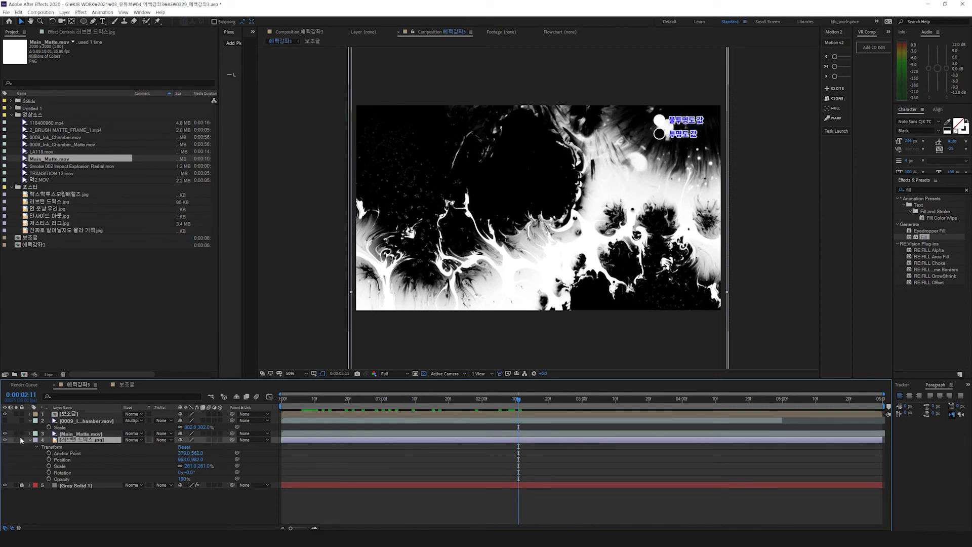
{"action": "left_click", "coordinate": [15, 440]}
{"action": "left_click", "coordinate": [16, 439]}
{"action": "left_click", "coordinate": [15, 438]}
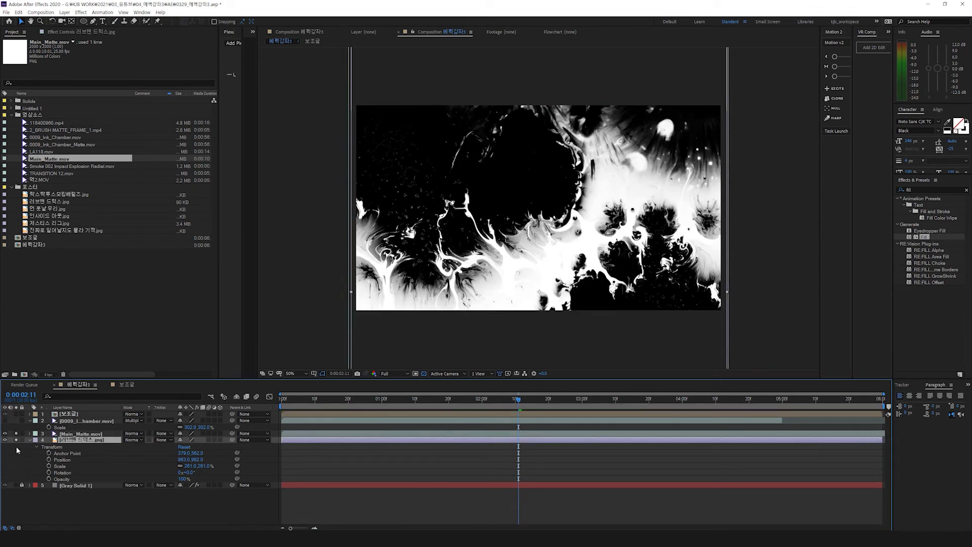
{"action": "left_click", "coordinate": [163, 439]}
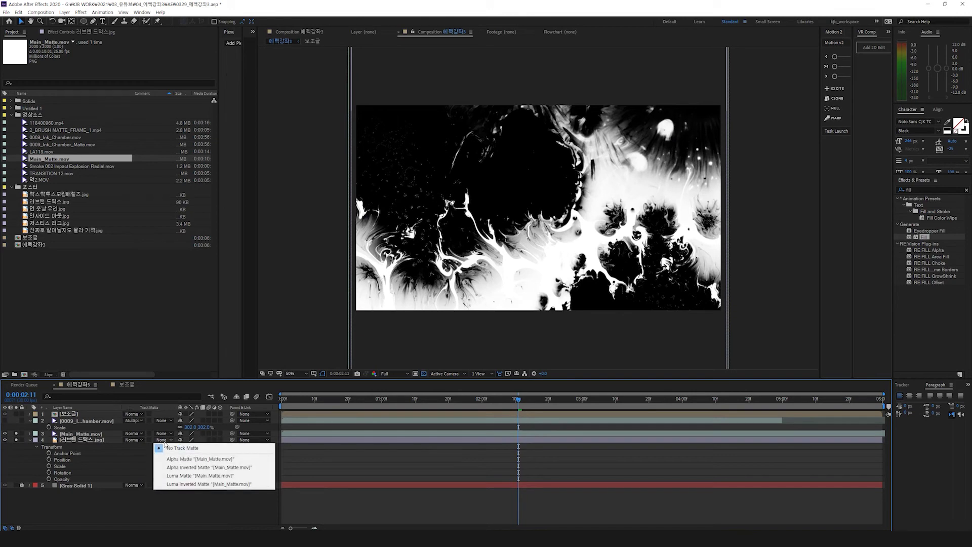
{"action": "left_click", "coordinate": [183, 484]}
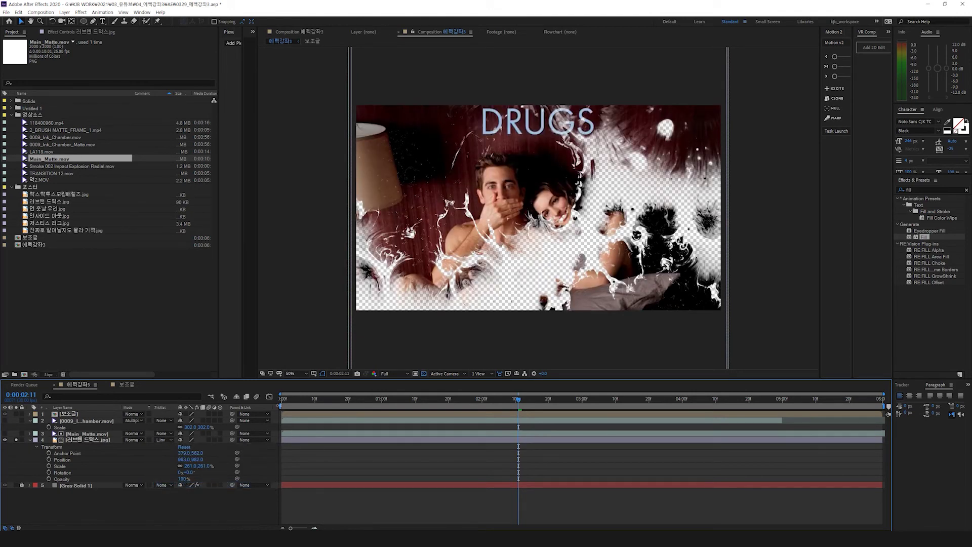
Step: Solo Gray Solid 1 behind the matted poster, and review the ink transition by playing and scrubbing from the start
{"action": "left_click_drag", "start_coordinate": [285, 399], "coordinate": [269, 399]}
{"action": "key", "text": "space"}
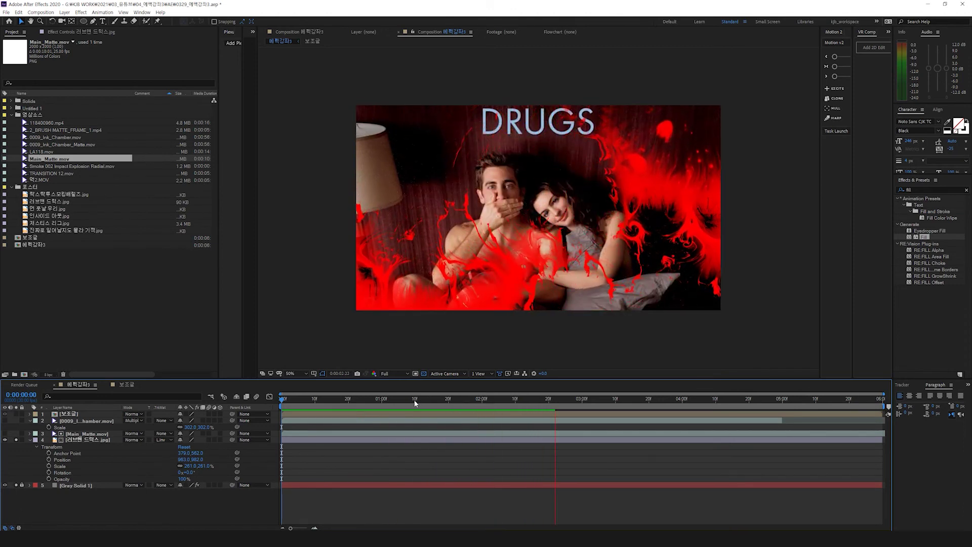
{"action": "key", "text": "space"}
{"action": "left_click_drag", "start_coordinate": [296, 399], "coordinate": [698, 398]}
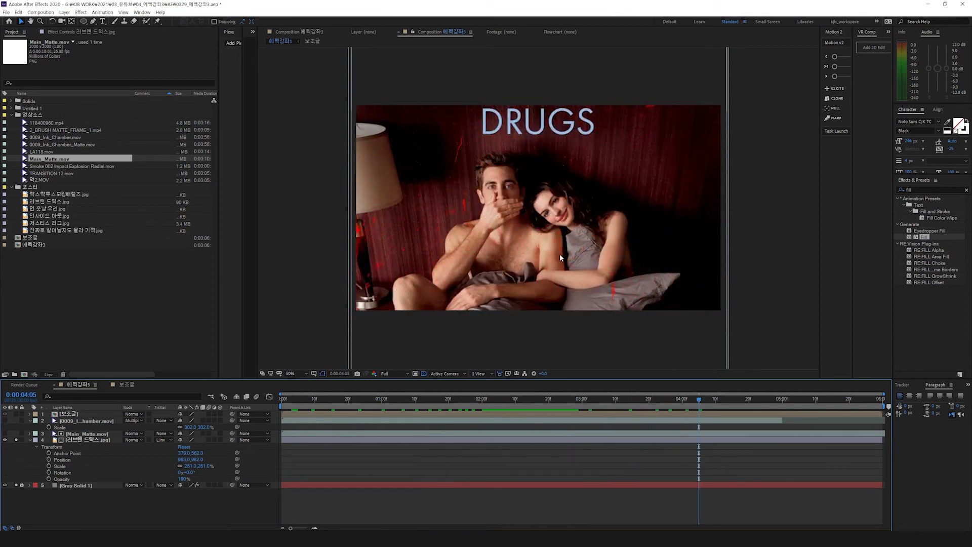
{"action": "mouse_move", "coordinate": [567, 399]}
{"action": "left_mouse_down"}
{"action": "mouse_move", "coordinate": [242, 403]}
{"action": "mouse_move", "coordinate": [569, 412]}
{"action": "left_mouse_up"}
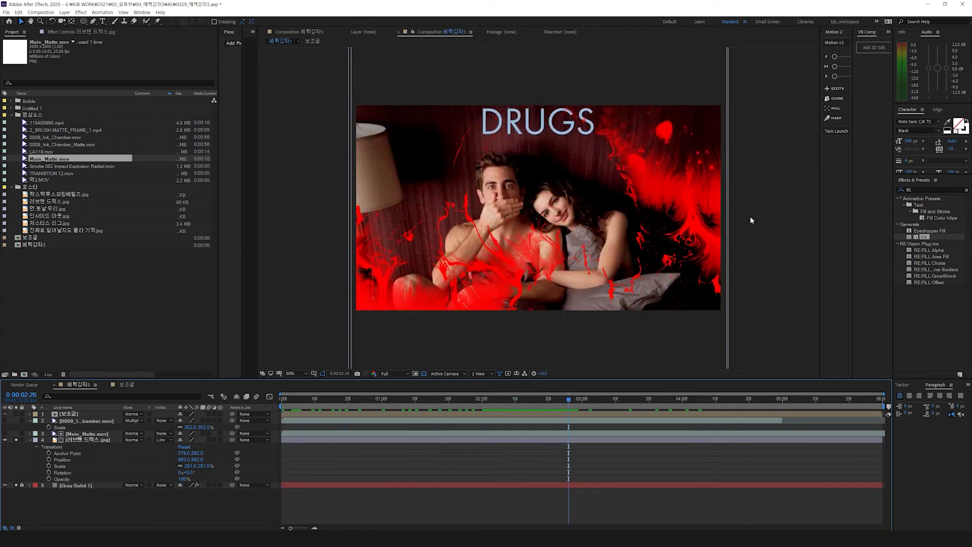
{"action": "left_click_drag", "start_coordinate": [422, 406], "coordinate": [492, 407]}
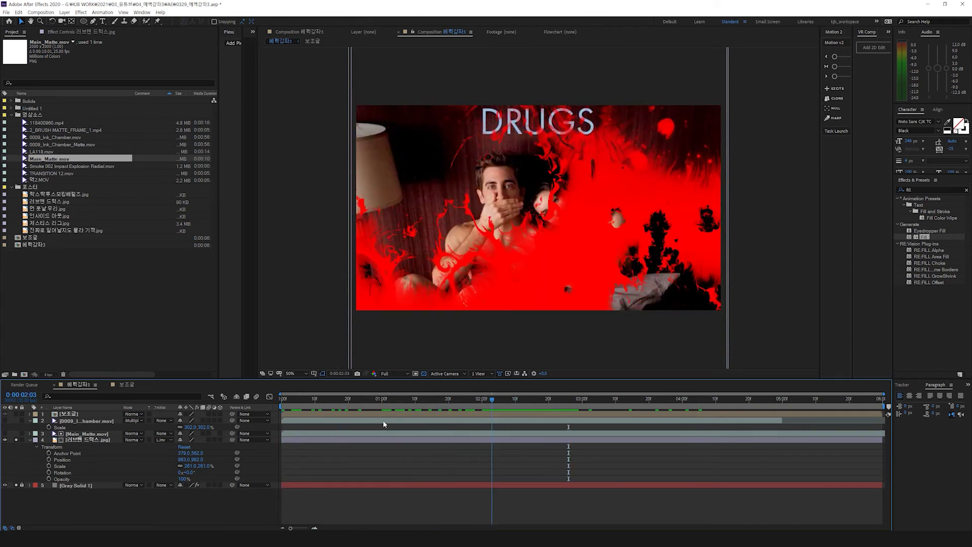
Step: Turn off the poster's solo and set its track matte back to No Track Matte
{"action": "left_click", "coordinate": [16, 440]}
{"action": "left_click", "coordinate": [5, 433]}
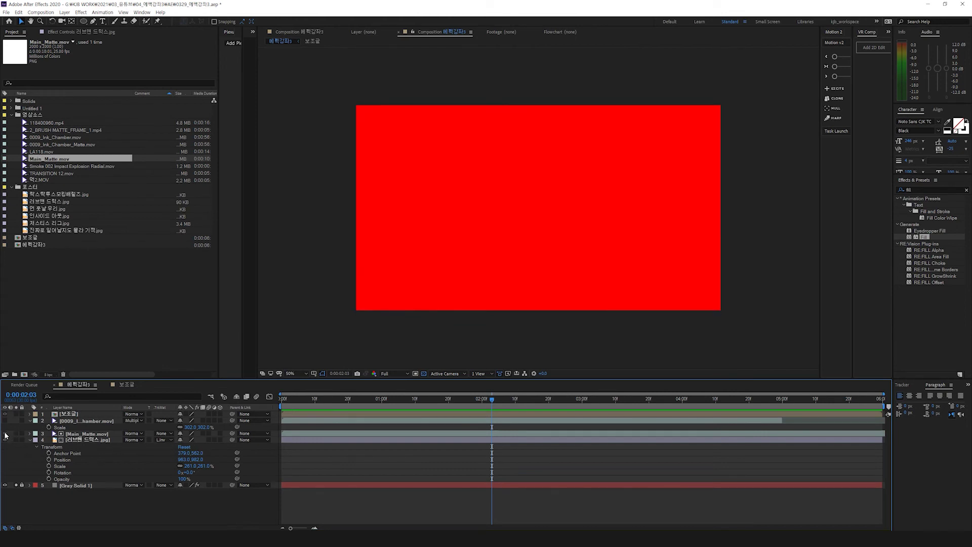
{"action": "left_click", "coordinate": [83, 433]}
{"action": "left_click", "coordinate": [165, 439]}
{"action": "left_click", "coordinate": [170, 448]}
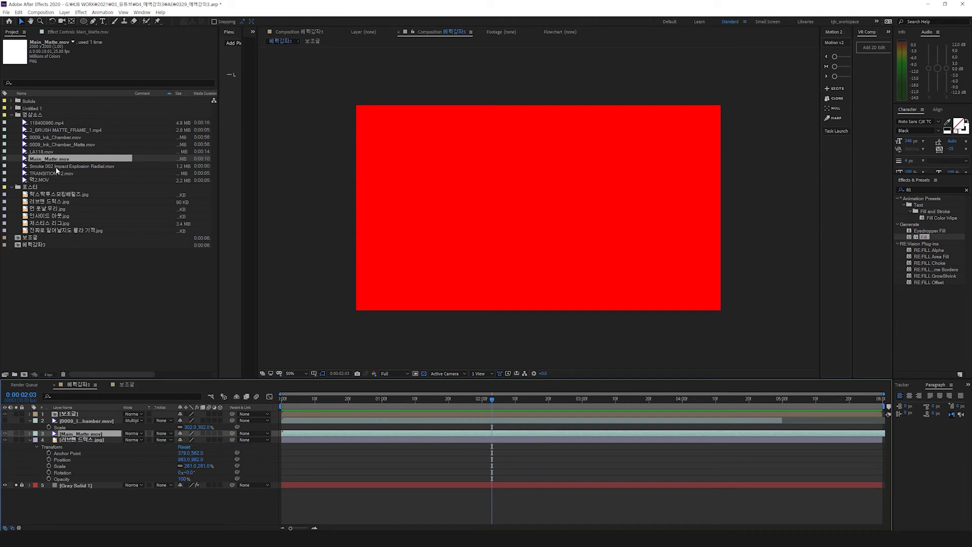
Step: Try the Smoke 002 Impact Explosion Radial.mov footage as a layer directly above the poster
{"action": "left_click", "coordinate": [58, 166]}
{"action": "left_click_drag", "start_coordinate": [59, 166], "coordinate": [21, 440]}
{"action": "left_click_drag", "start_coordinate": [321, 398], "coordinate": [4, 465]}
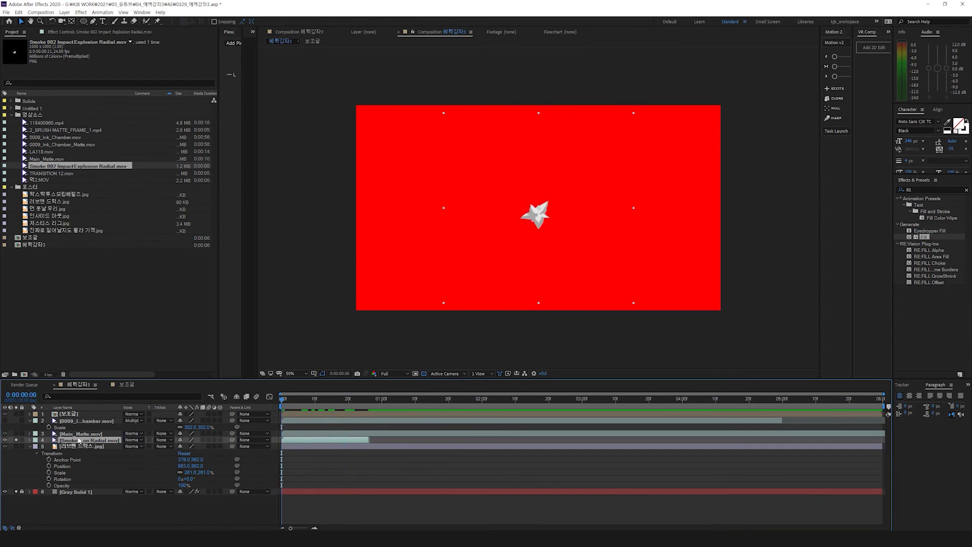
{"action": "key", "text": "Delete"}
Step: Solo Main_Matte.mov and scrub through its ink transition from the start to 0:00:01:14
{"action": "left_click", "coordinate": [16, 434]}
{"action": "left_click", "coordinate": [81, 434]}
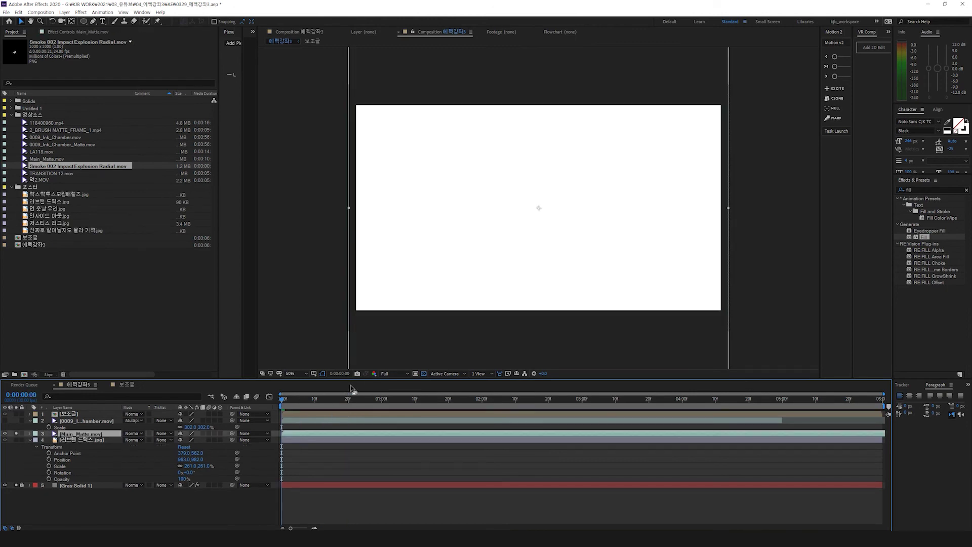
{"action": "left_click_drag", "start_coordinate": [302, 399], "coordinate": [428, 403]}
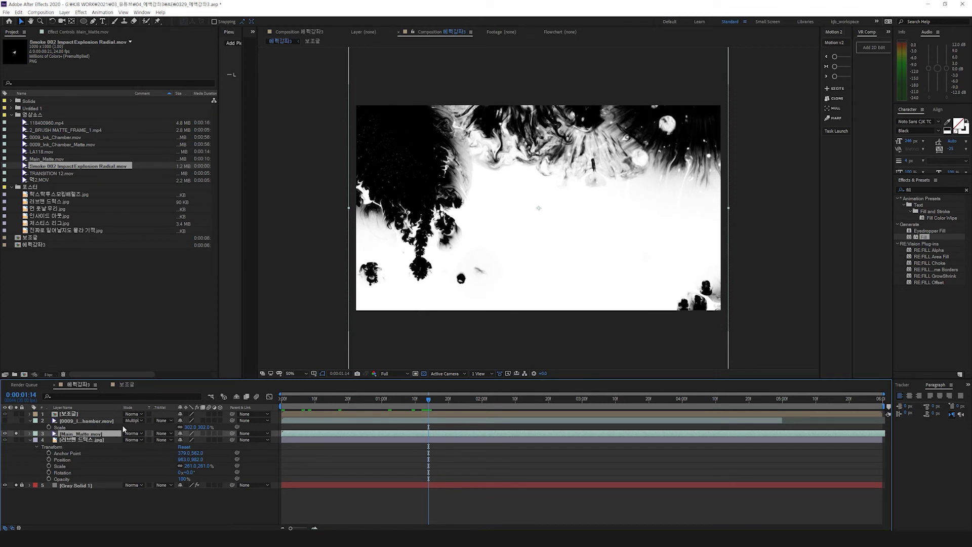
Step: Try pre-composing Main_Matte.mov with all attributes moved into the new composition, and check the resulting composition's contents
{"action": "key", "text": "ctrl+shift+c"}
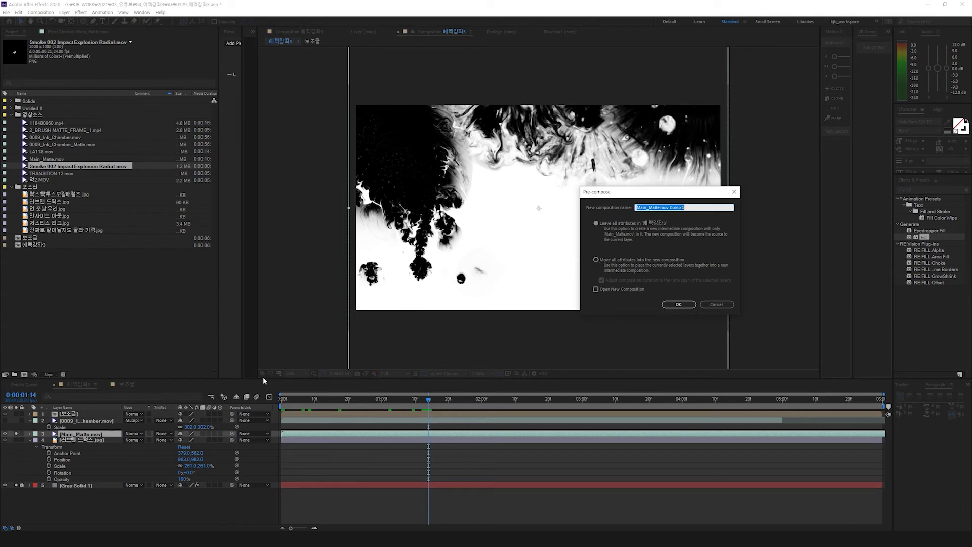
{"action": "left_click", "coordinate": [595, 260]}
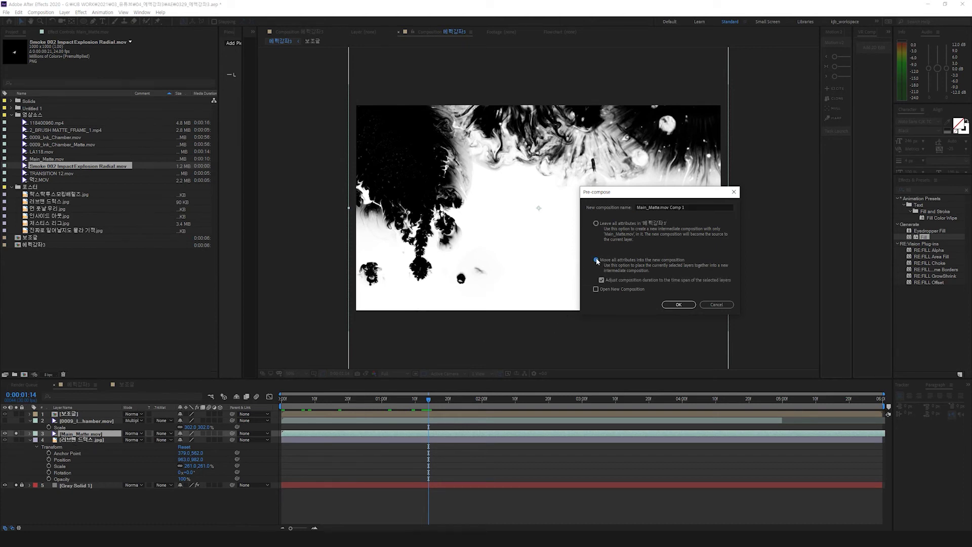
{"action": "left_click", "coordinate": [597, 223]}
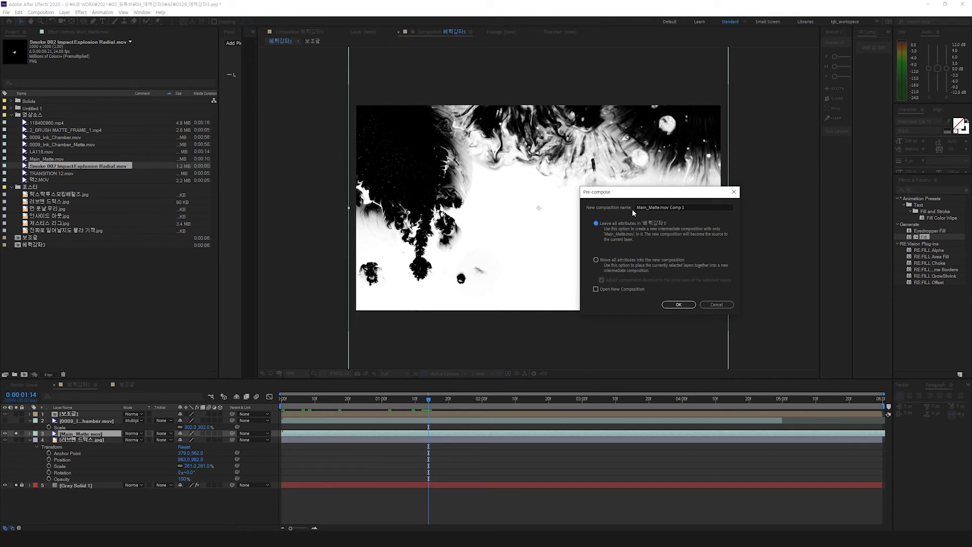
{"action": "left_click", "coordinate": [596, 260]}
{"action": "left_click_drag", "start_coordinate": [657, 195], "coordinate": [840, 194]}
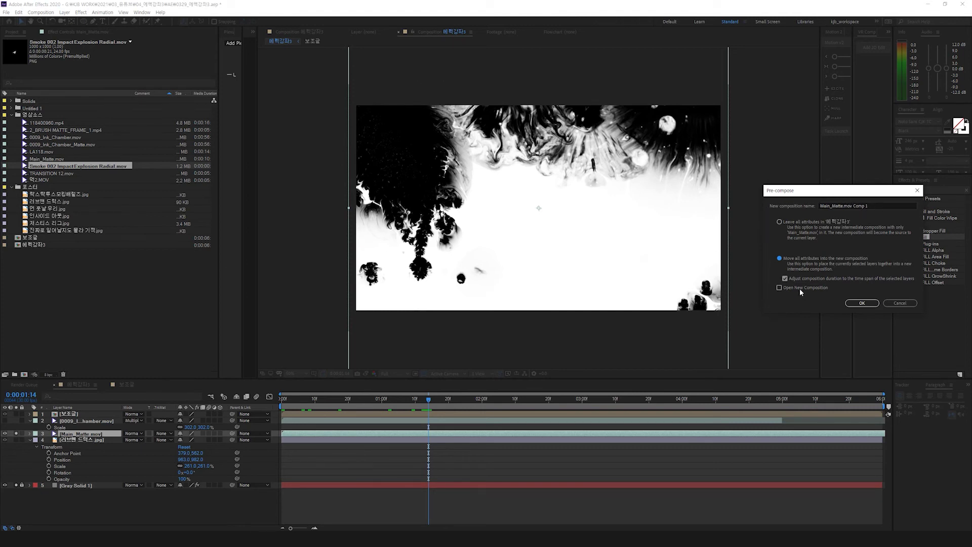
{"action": "left_click", "coordinate": [861, 303]}
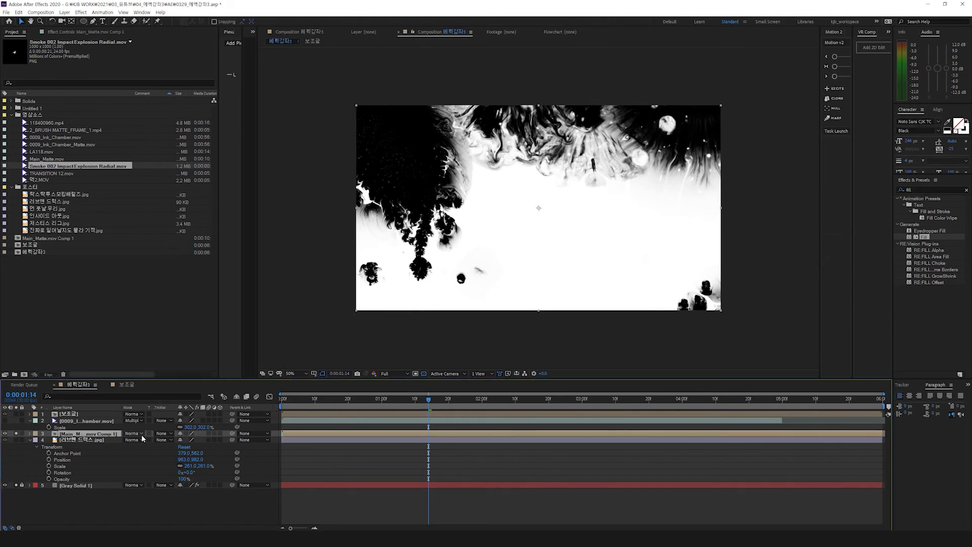
{"action": "double_click", "coordinate": [113, 436]}
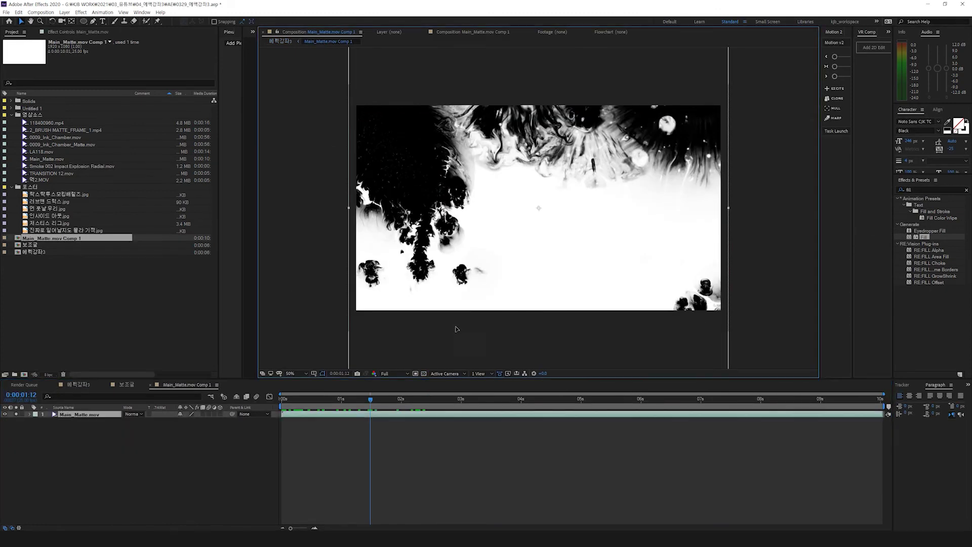
{"action": "left_click", "coordinate": [276, 42]}
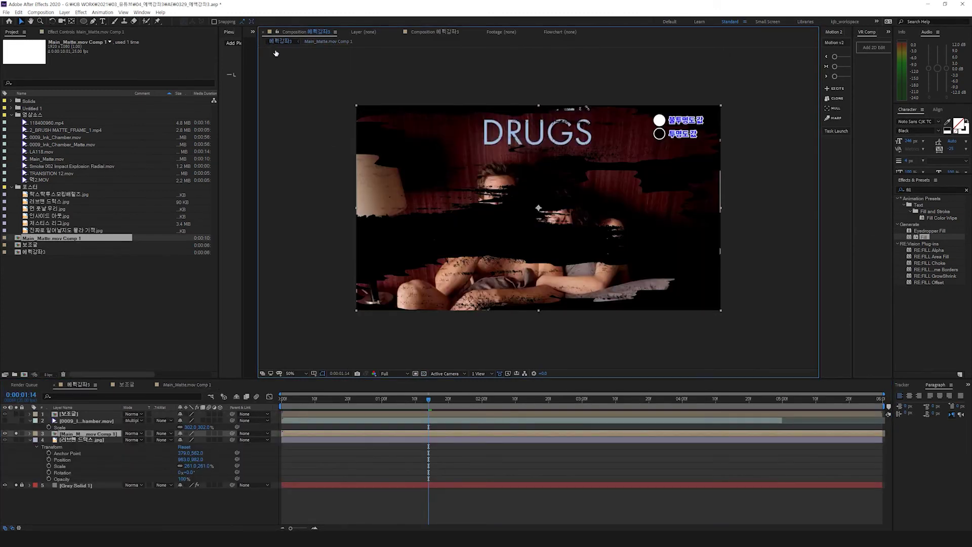
{"action": "key", "text": "ctrl+z"}
Step: Pre-compose the Main_Matte.mov layer with the option that leaves all attributes in the current composition
{"action": "key", "text": "ctrl+shift+c"}
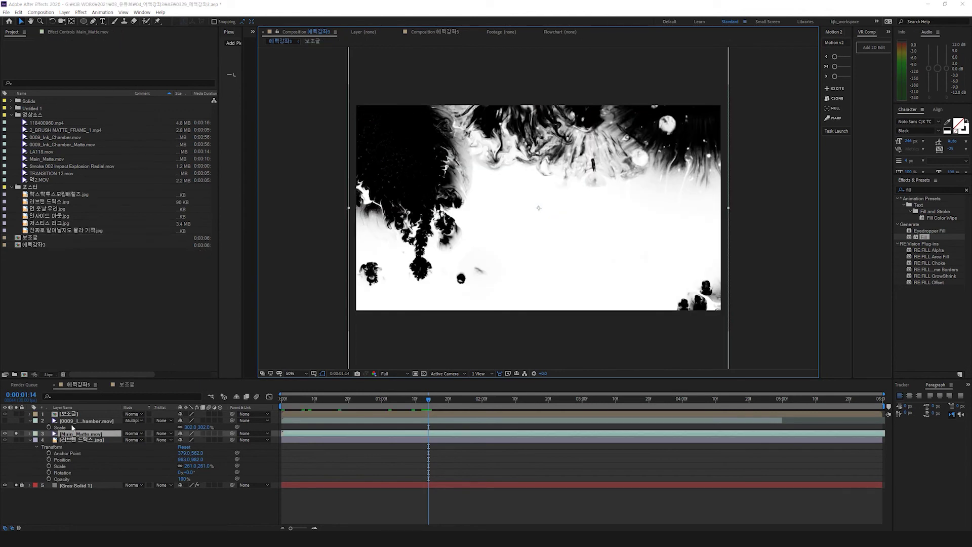
{"action": "left_click", "coordinate": [787, 224]}
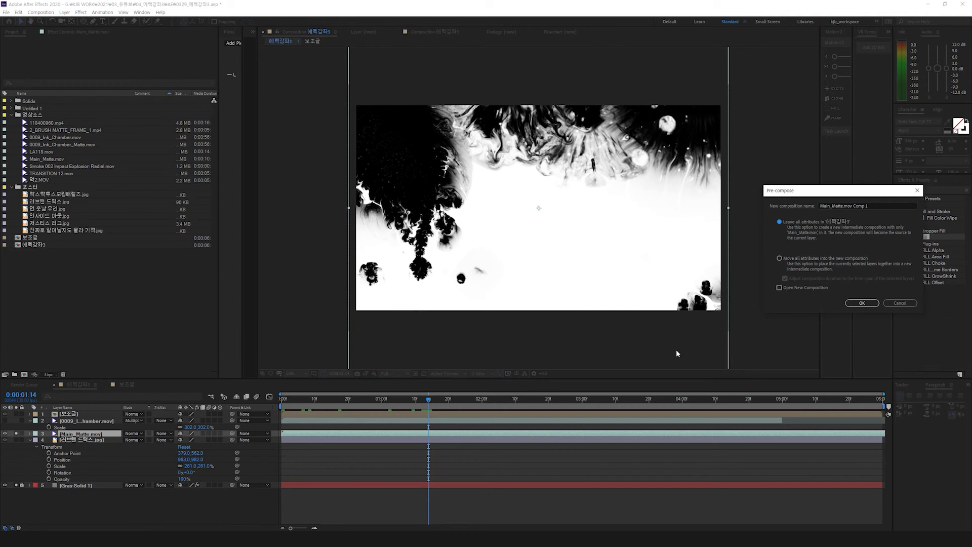
{"action": "left_click", "coordinate": [861, 302]}
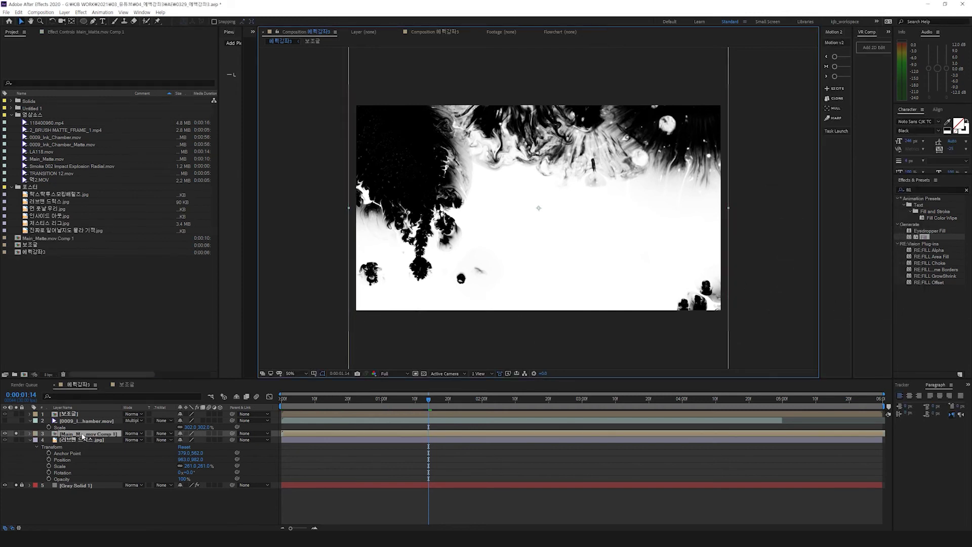
Step: Compare the Main_Matte.mov Comp 1 precomp with the main composition by scrubbing and playing the ink footage
{"action": "double_click", "coordinate": [83, 435]}
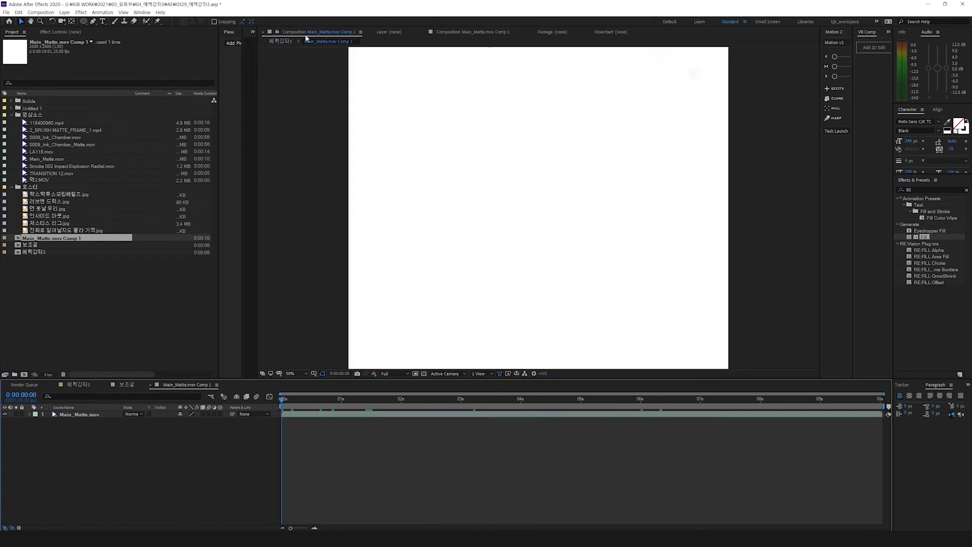
{"action": "left_click", "coordinate": [281, 41]}
{"action": "left_click_drag", "start_coordinate": [291, 401], "coordinate": [395, 414]}
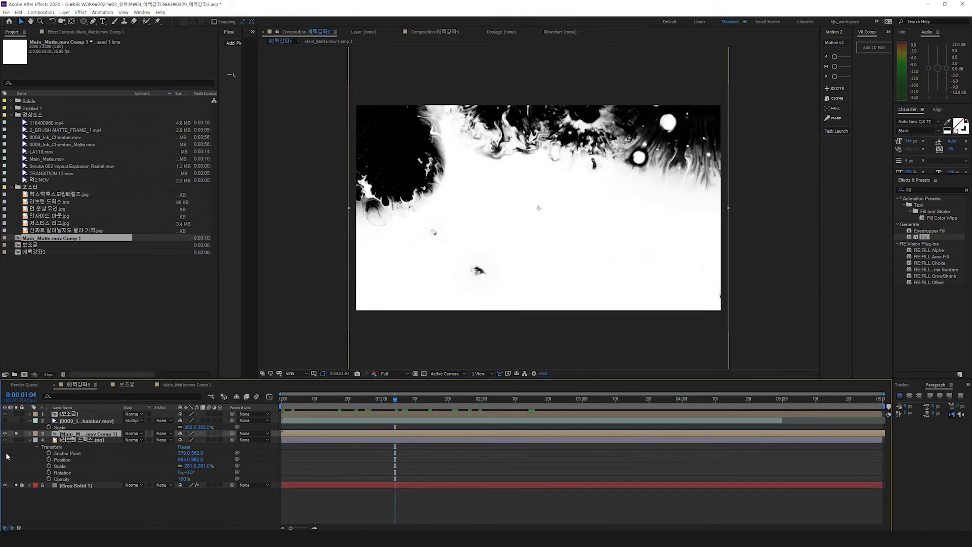
{"action": "double_click", "coordinate": [81, 434]}
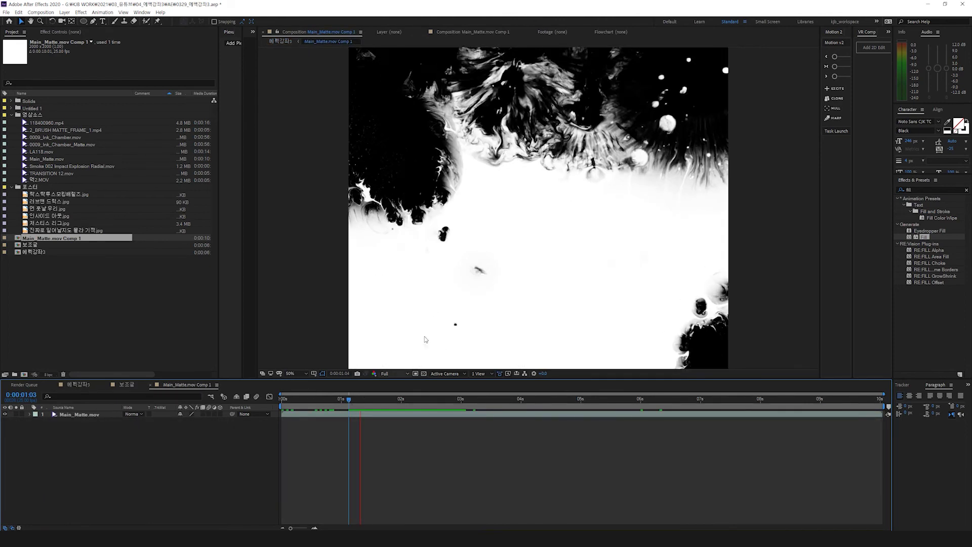
{"action": "key", "text": "space"}
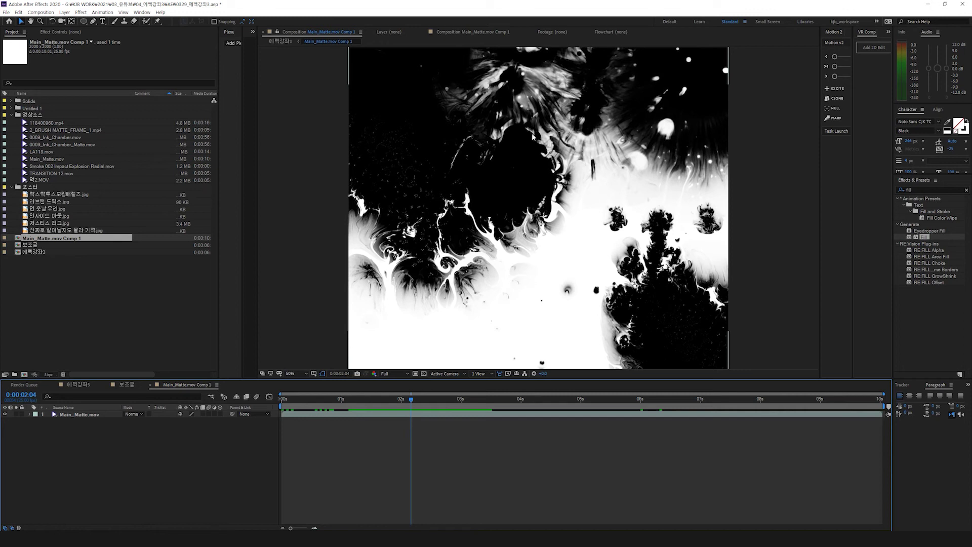
Step: Save the project and duplicate the Main_Matte.mov layer inside Main_Matte.mov Comp 1
{"action": "left_click", "coordinate": [90, 418]}
{"action": "key", "text": "ctrl+s"}
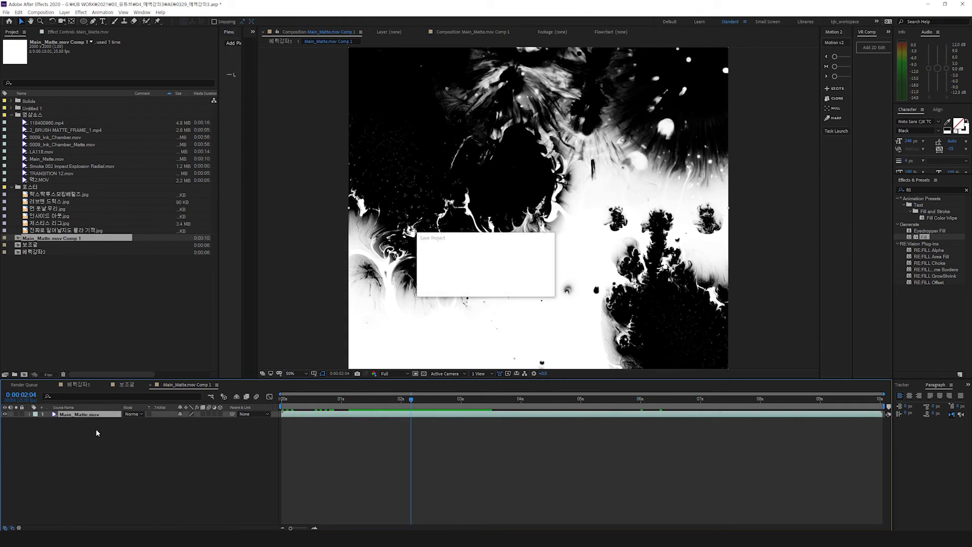
{"action": "key", "text": "ctrl+d"}
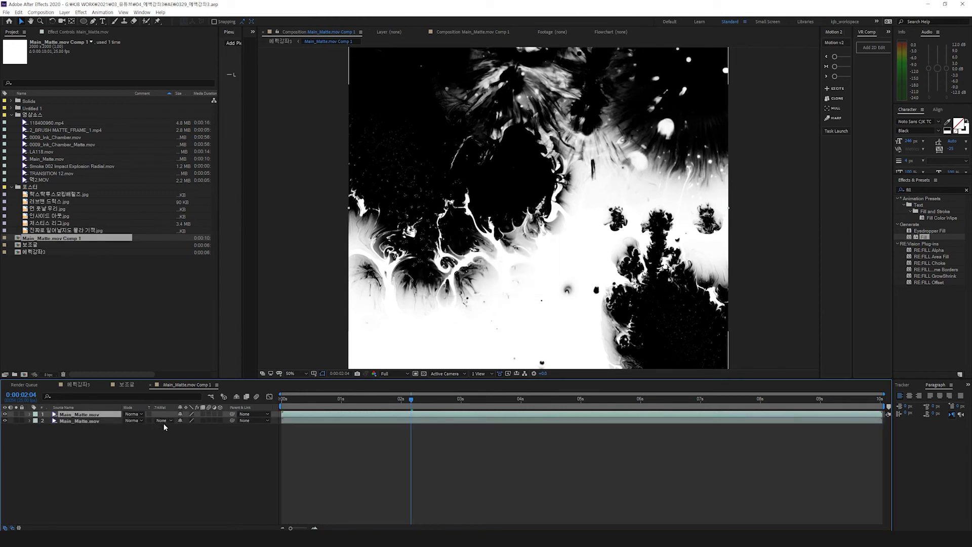
Step: Set the lower Main_Matte.mov layer's track matte to Luma Inverted Matte and show the transparency grid
{"action": "left_click", "coordinate": [163, 424]}
{"action": "left_click", "coordinate": [166, 420]}
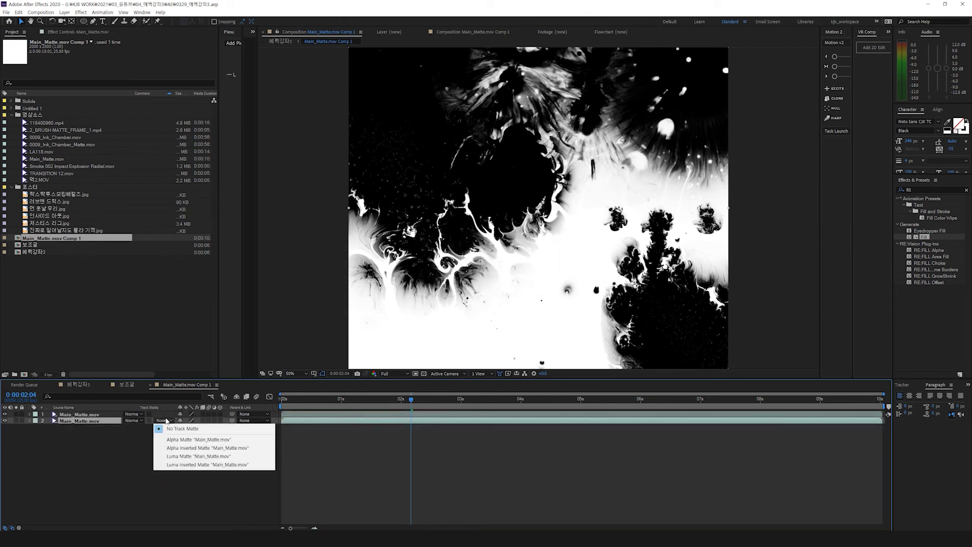
{"action": "left_click", "coordinate": [177, 465]}
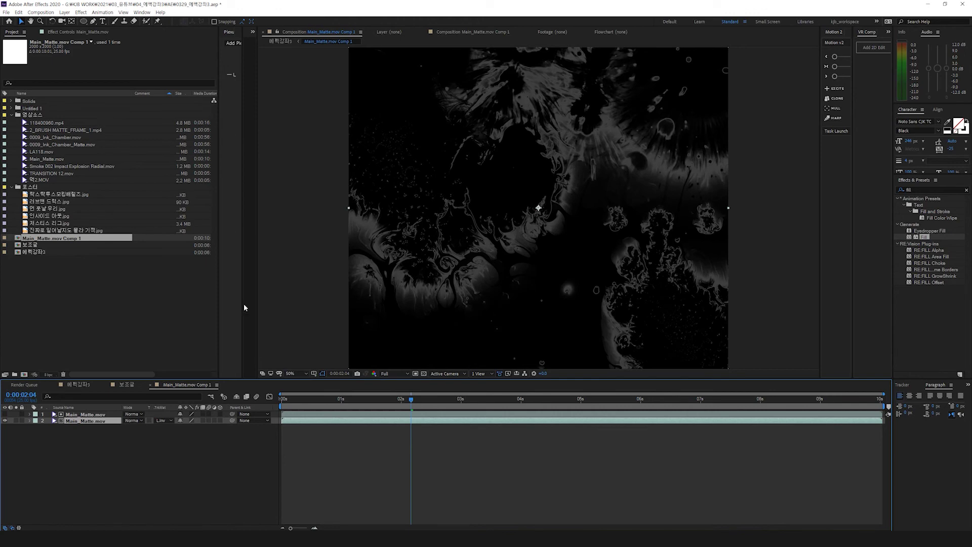
{"action": "left_click", "coordinate": [424, 373]}
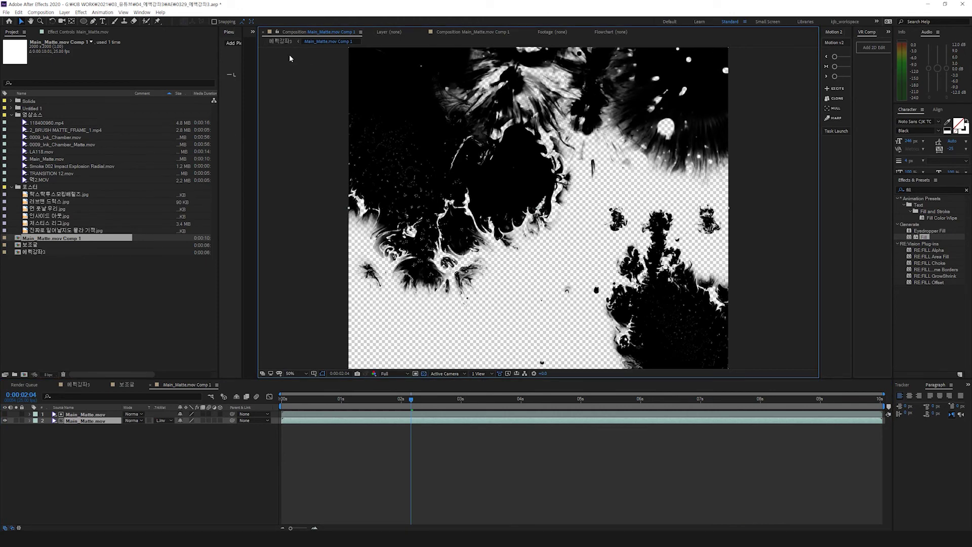
Step: In the main composition, hide and unsolo Gray Solid 1, and solo the poster layer beneath the ink precomp
{"action": "left_click", "coordinate": [281, 41]}
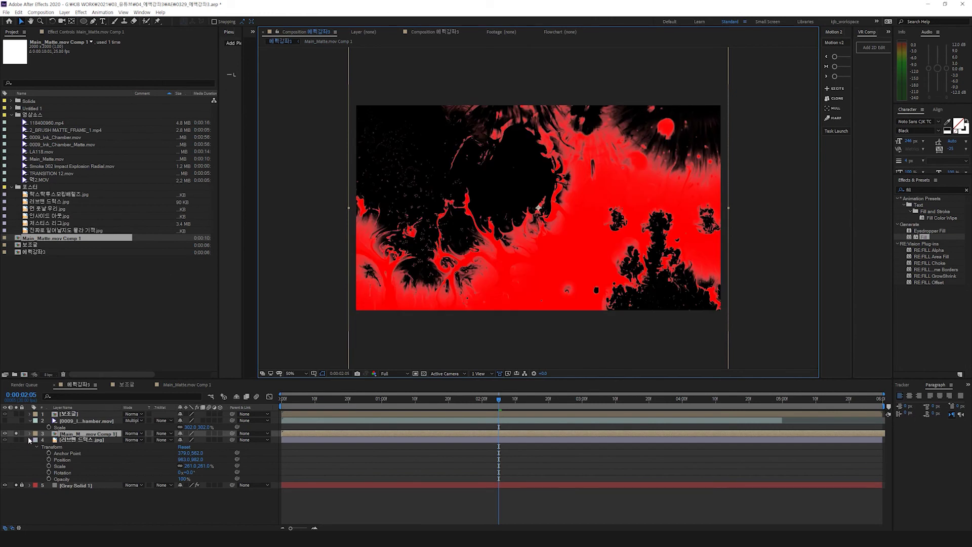
{"action": "left_click", "coordinate": [5, 485]}
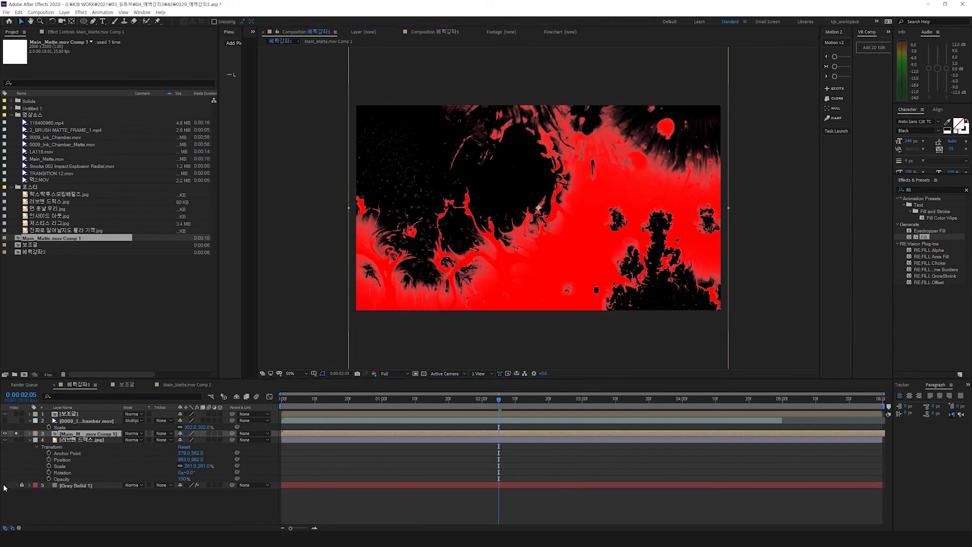
{"action": "left_click", "coordinate": [15, 438]}
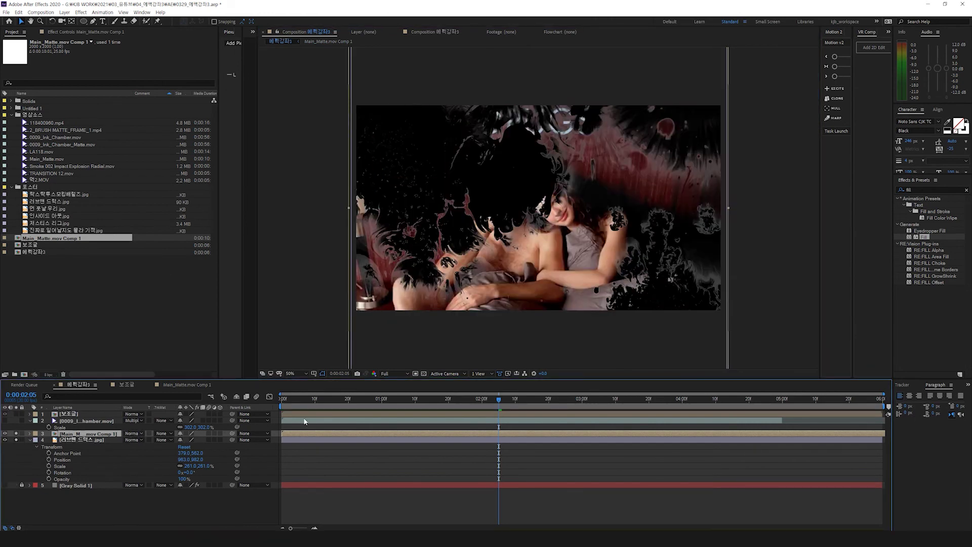
Step: Play the ink over the poster from the start, check the frame at 0:00:01:14, and inspect the keyed matte precomp
{"action": "key", "text": "Home"}
{"action": "key", "text": "space"}
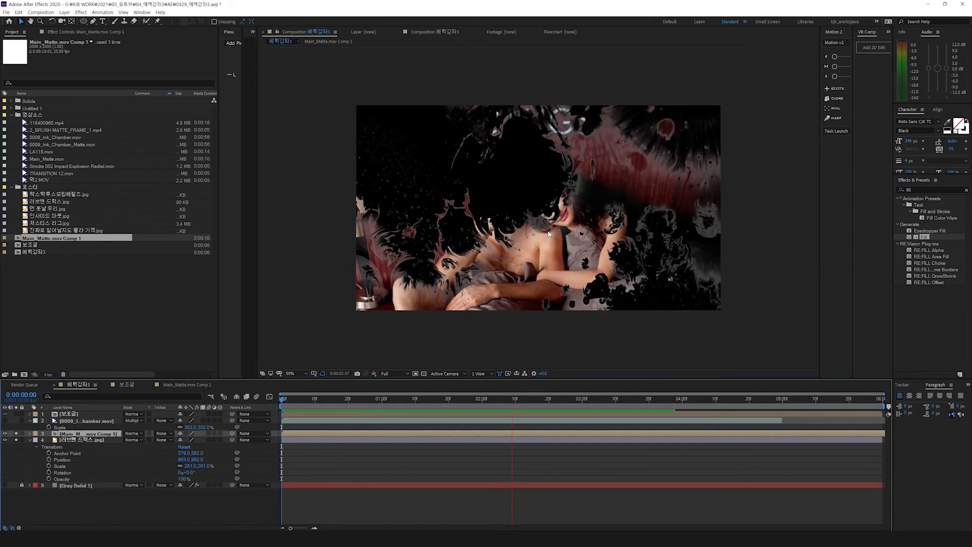
{"action": "key", "text": "space"}
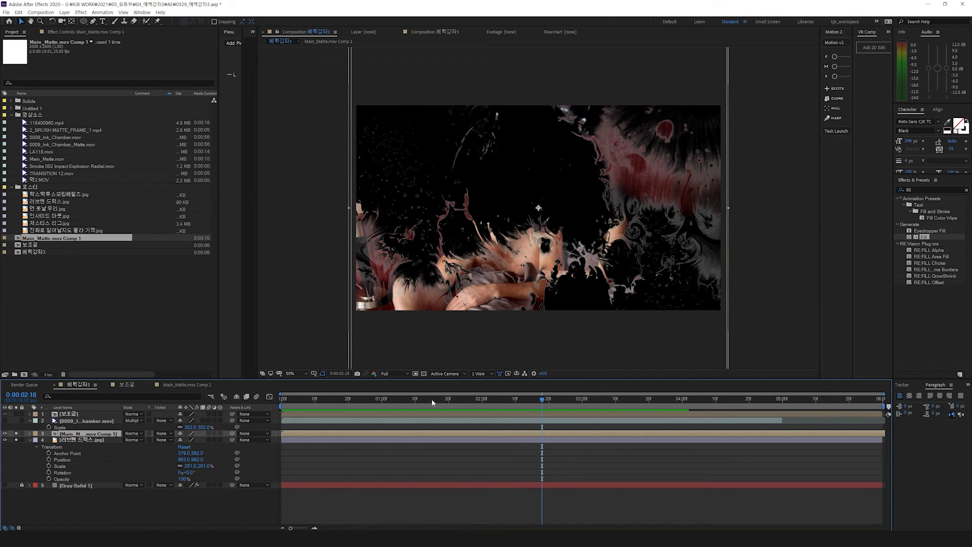
{"action": "left_click_drag", "start_coordinate": [431, 399], "coordinate": [428, 420]}
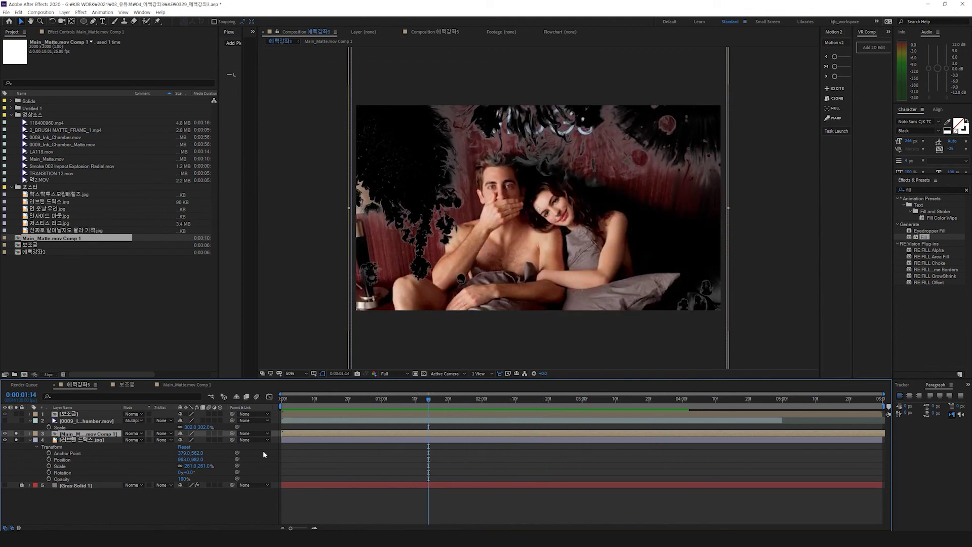
{"action": "double_click", "coordinate": [69, 434]}
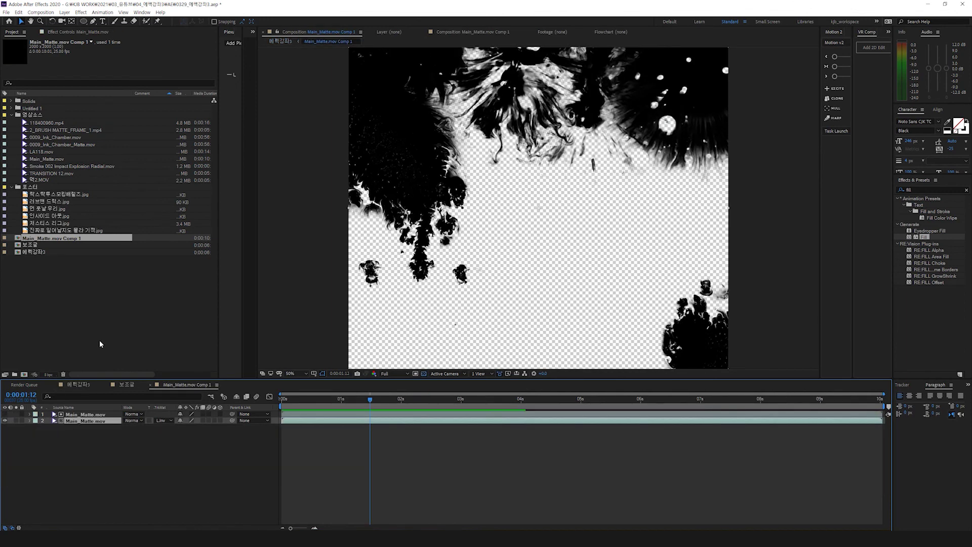
{"action": "left_click", "coordinate": [281, 42]}
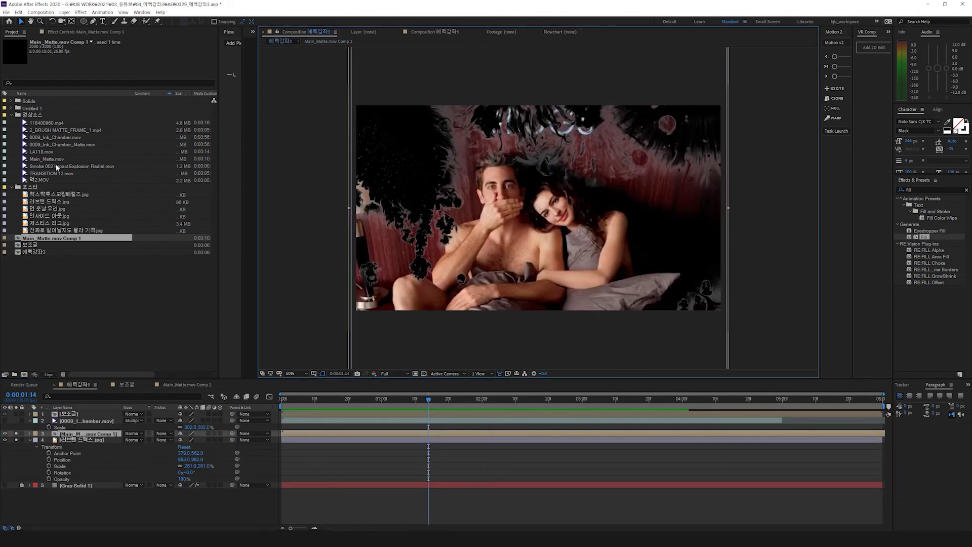
Step: Create a new composition from 118400960.mp4, turn on its transparency grid and preview the fire footage
{"action": "left_click", "coordinate": [50, 123]}
{"action": "left_click_drag", "start_coordinate": [49, 124], "coordinate": [24, 374]}
{"action": "scroll", "coordinate": [458, 303], "scroll_direction": "up", "scroll_amount": 1}
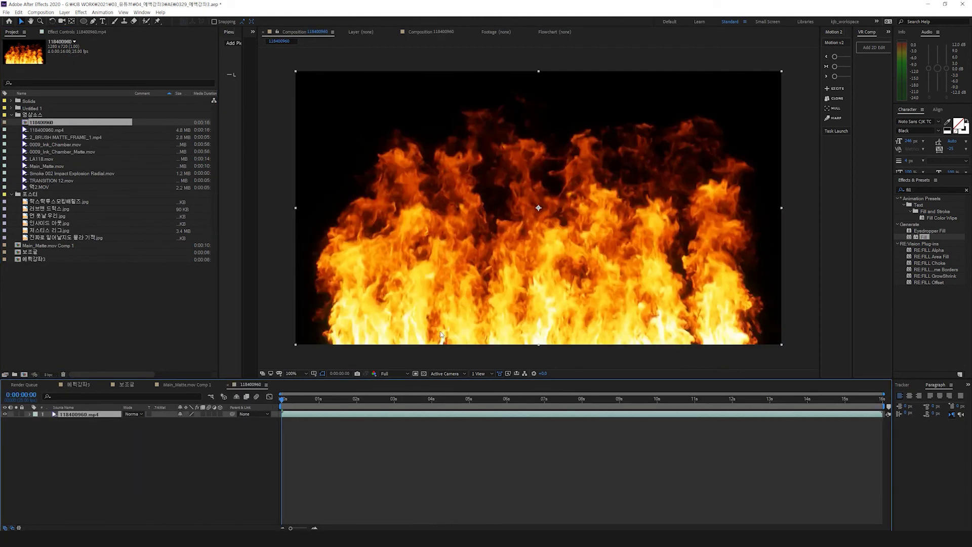
{"action": "left_click", "coordinate": [423, 373]}
{"action": "scroll", "coordinate": [517, 264], "scroll_direction": "down", "scroll_amount": 1}
{"action": "key", "text": "space"}
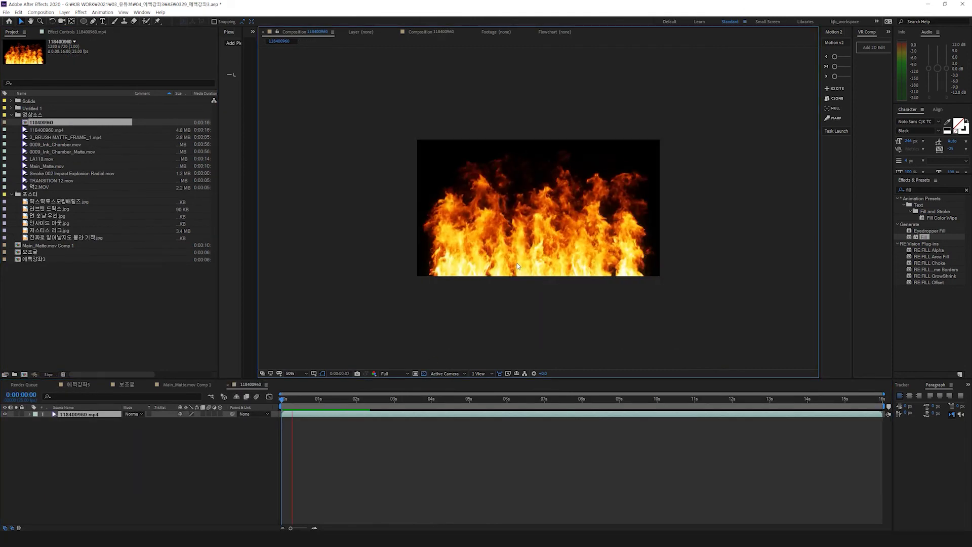
{"action": "key", "text": "space"}
{"action": "scroll", "coordinate": [589, 128], "scroll_direction": "up", "scroll_amount": 1}
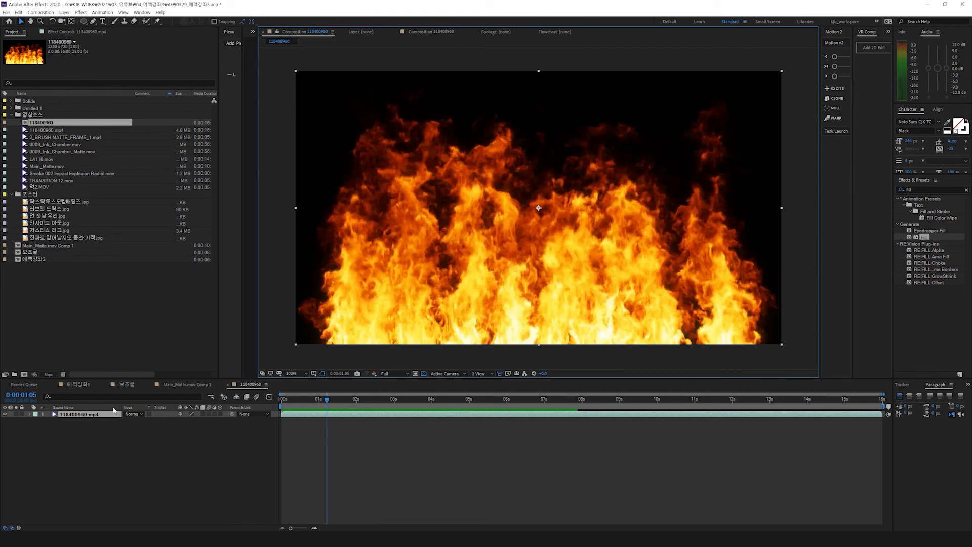
Step: Duplicate the 118400960.mp4 layer and set the lower copy's track matte to Luma Inverted Matte
{"action": "left_click", "coordinate": [83, 415]}
{"action": "key", "text": "ctrl+d"}
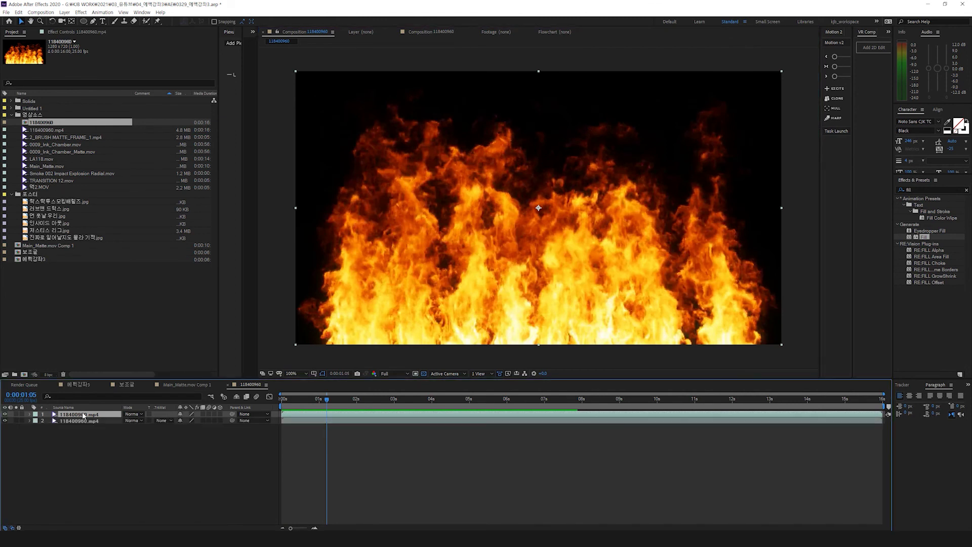
{"action": "left_click", "coordinate": [162, 420]}
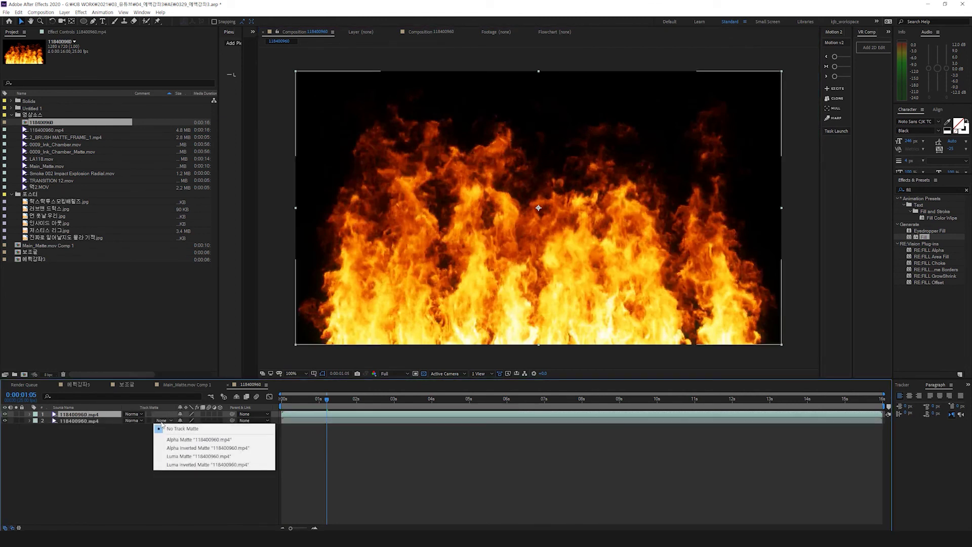
{"action": "left_click", "coordinate": [188, 464]}
Step: Change the lower fire layer's track matte to Luma Matte and turn off the transparency grid
{"action": "left_click", "coordinate": [164, 420]}
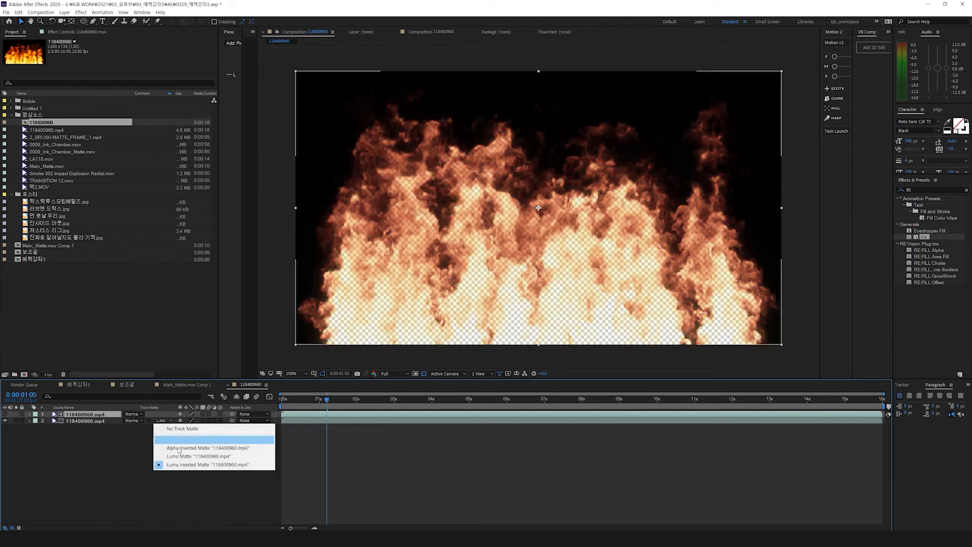
{"action": "left_click", "coordinate": [197, 456]}
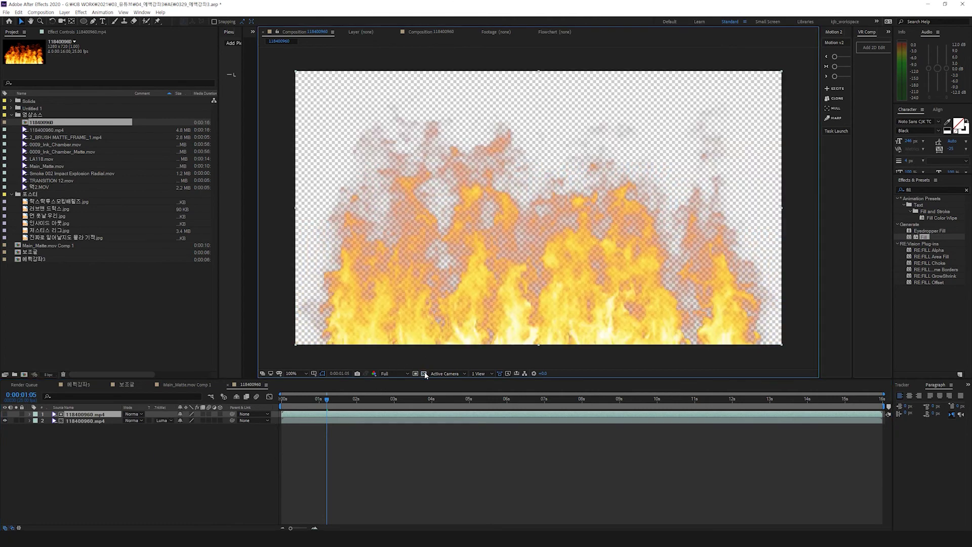
{"action": "left_click", "coordinate": [424, 373]}
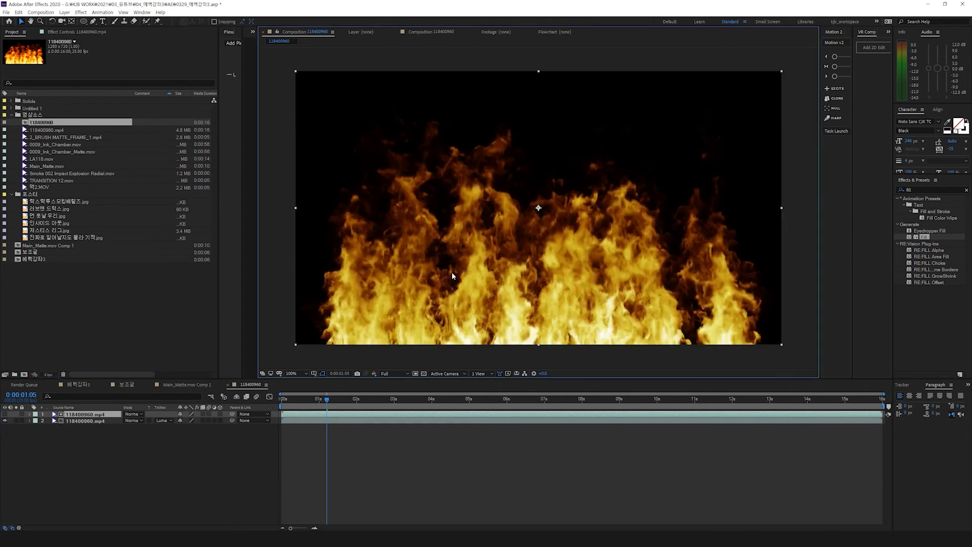
Step: Preview the luma-matted fire from near 0:00:01, compare it with the transparency grid on and off, and scrub to 0:00:03:03
{"action": "left_click", "coordinate": [314, 402]}
{"action": "key", "text": "space"}
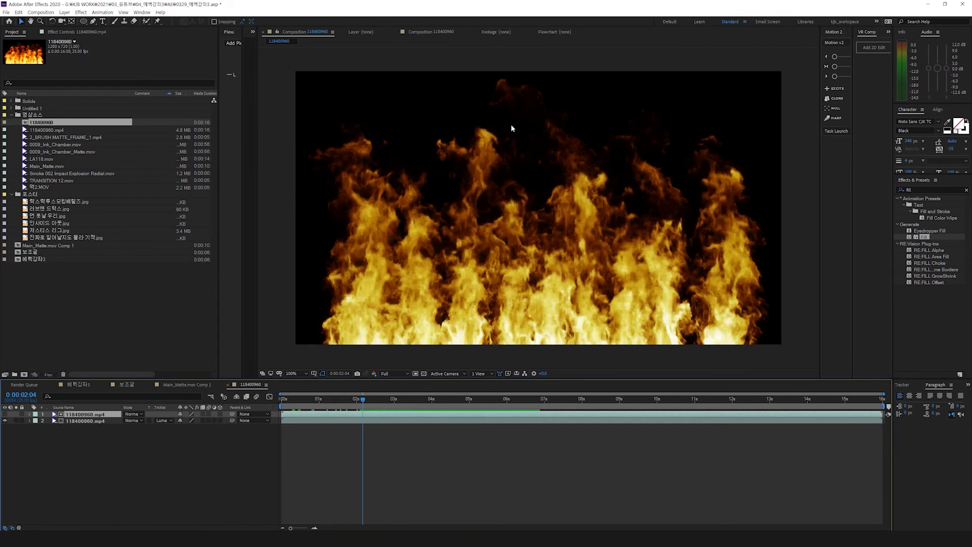
{"action": "key", "text": "space"}
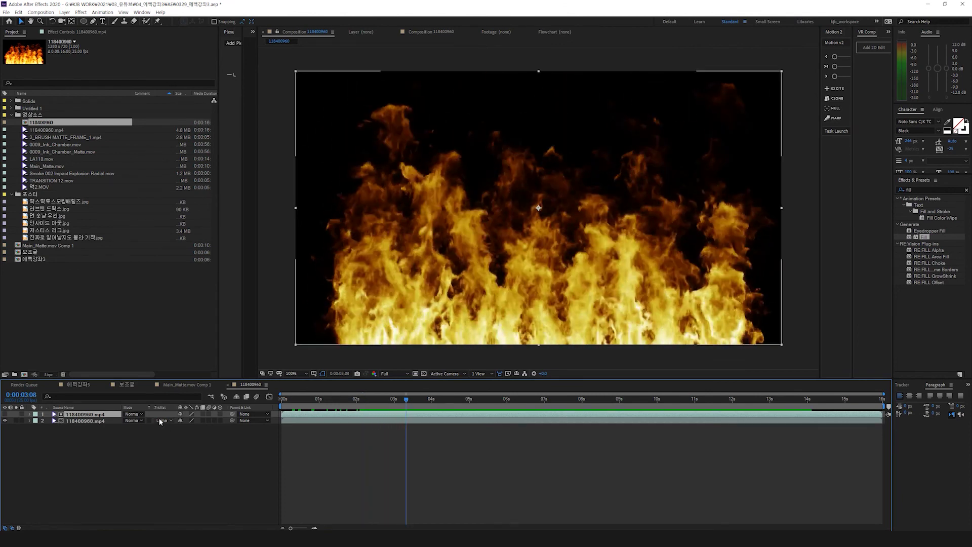
{"action": "left_click", "coordinate": [424, 373]}
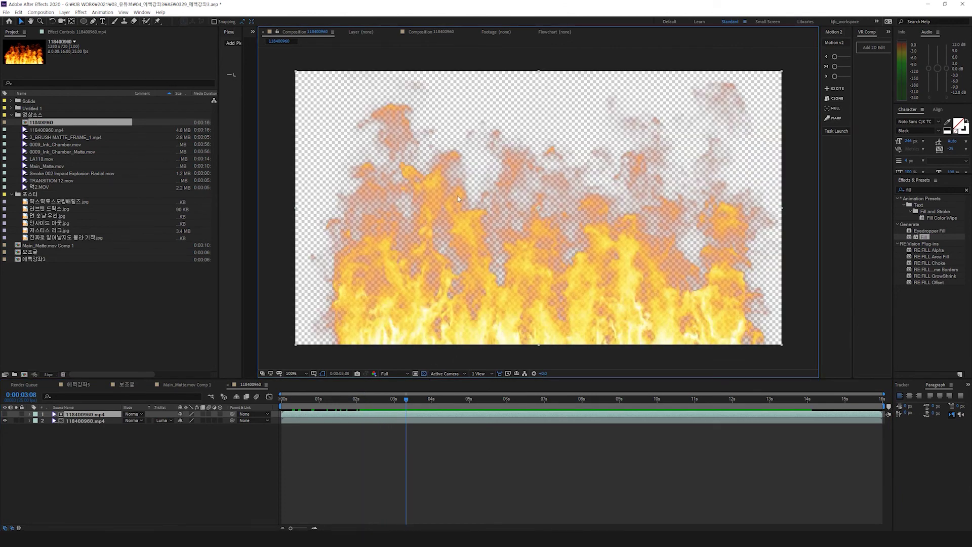
{"action": "left_click", "coordinate": [423, 373]}
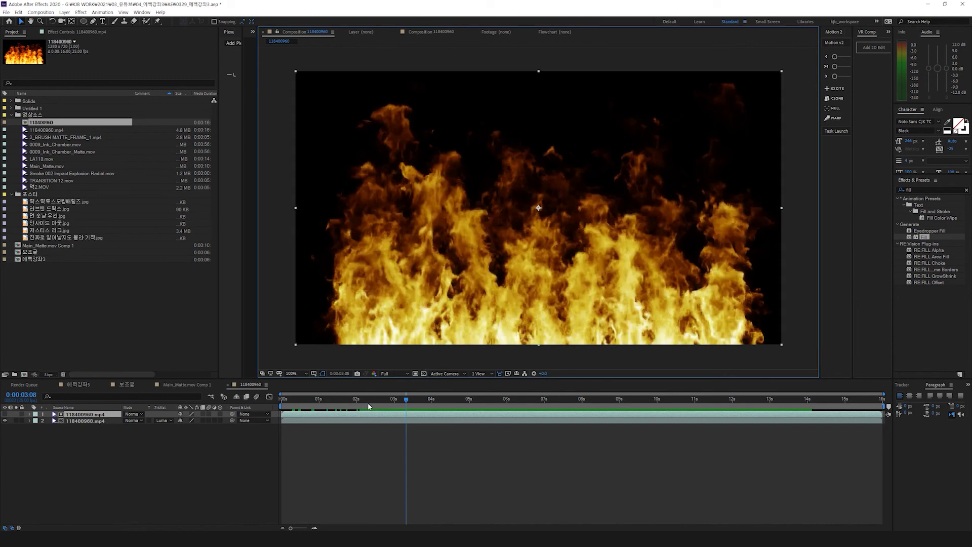
{"action": "left_click_drag", "start_coordinate": [368, 406], "coordinate": [399, 421]}
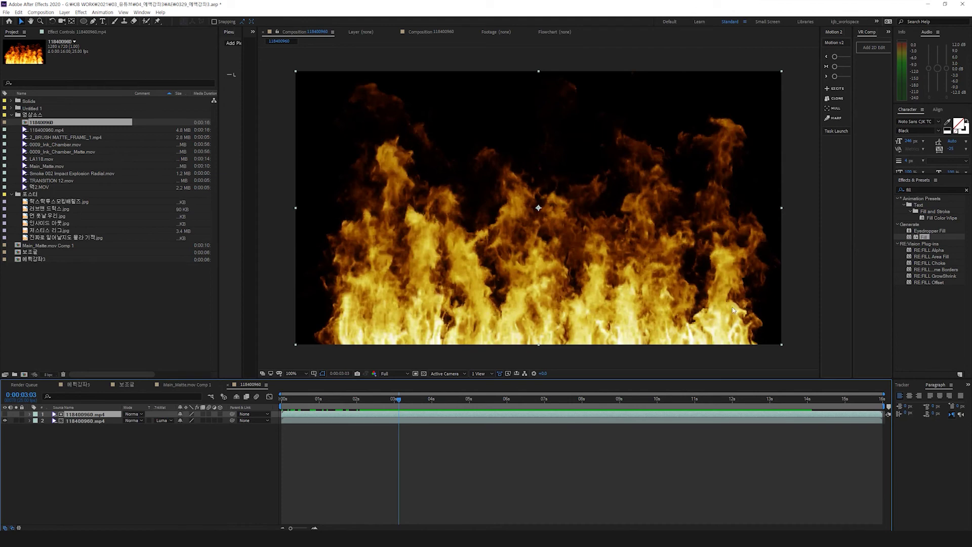
Step: Compare the Main_Matte.mov Comp 1 precomp with how its keyed ink appears in the main poster composition
{"action": "left_click", "coordinate": [173, 390]}
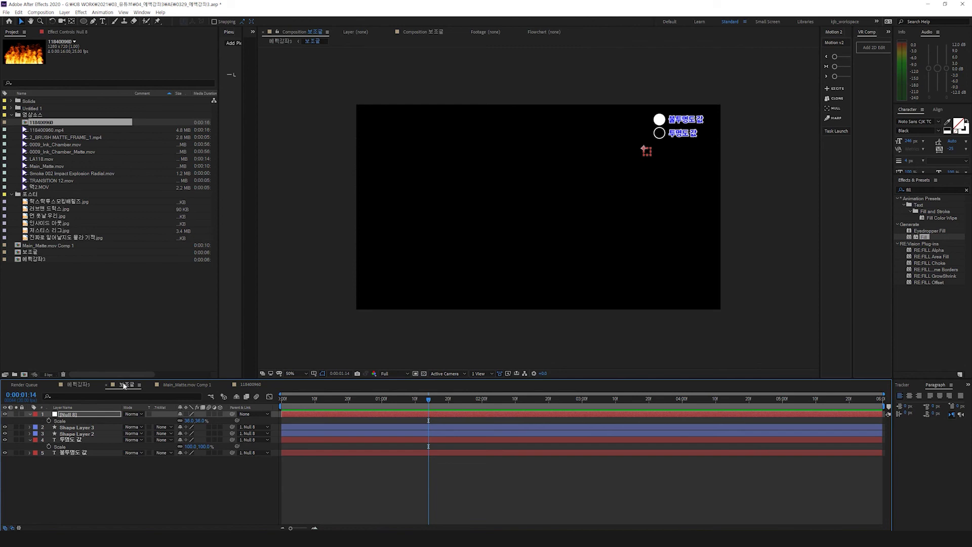
{"action": "left_click", "coordinate": [185, 385]}
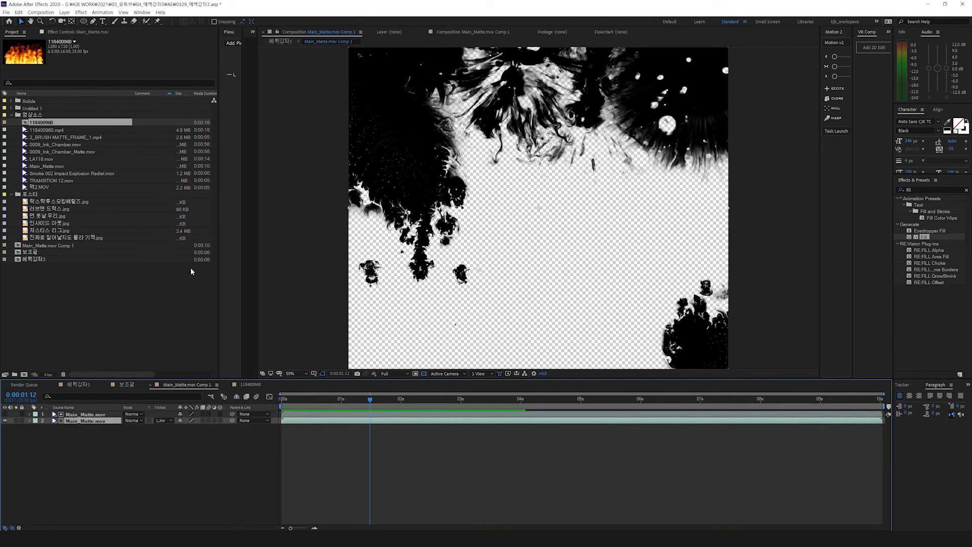
{"action": "left_click", "coordinate": [281, 42]}
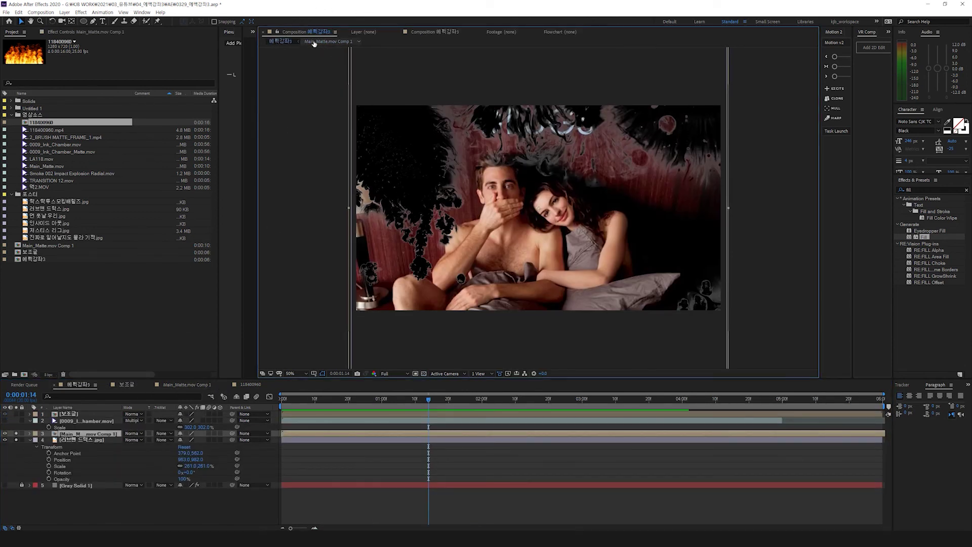
{"action": "left_click", "coordinate": [322, 42]}
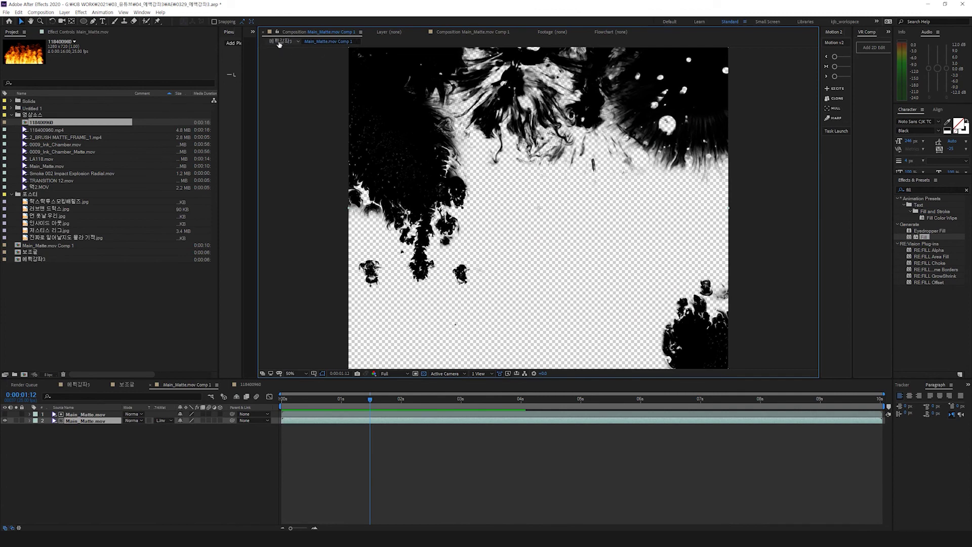
{"action": "left_click", "coordinate": [279, 42]}
{"action": "left_click", "coordinate": [335, 42]}
{"action": "left_click", "coordinate": [281, 41]}
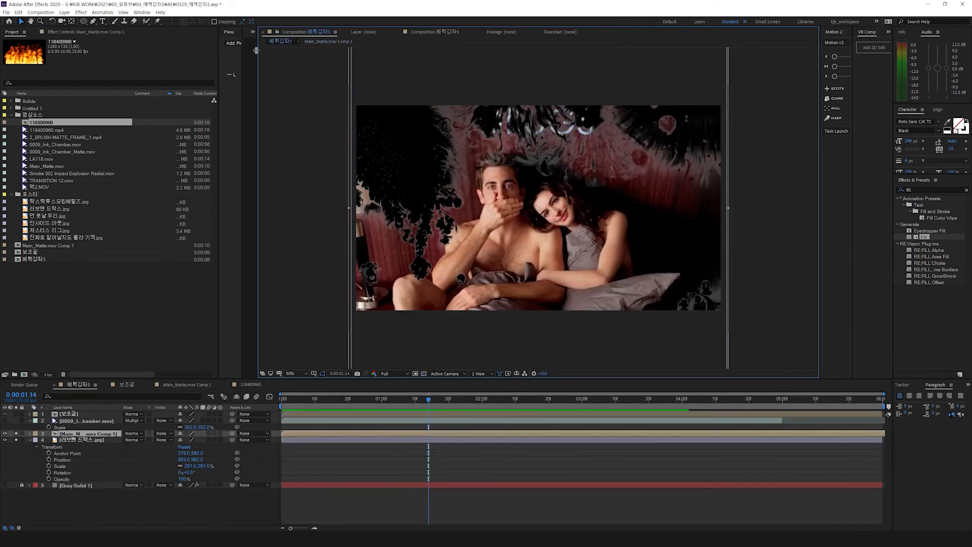
Step: Add the 118400960 fire composition above the ink precomp in the poster composition and hide the ink precomp
{"action": "left_click_drag", "start_coordinate": [49, 122], "coordinate": [65, 435]}
{"action": "left_click", "coordinate": [65, 441]}
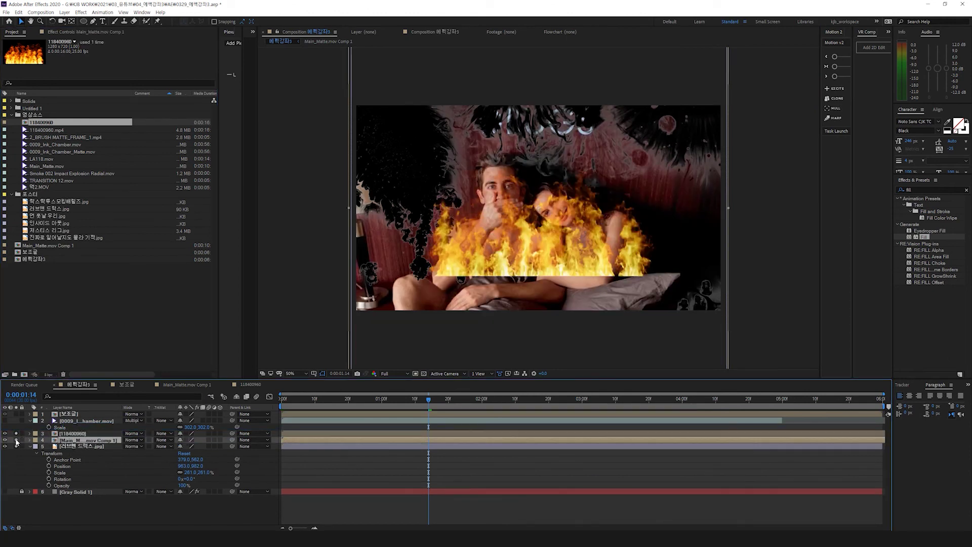
{"action": "left_click", "coordinate": [5, 439]}
Step: Scale the 118400960 fire layer to 162% and position it along the poster's bottom edge
{"action": "left_click", "coordinate": [81, 435]}
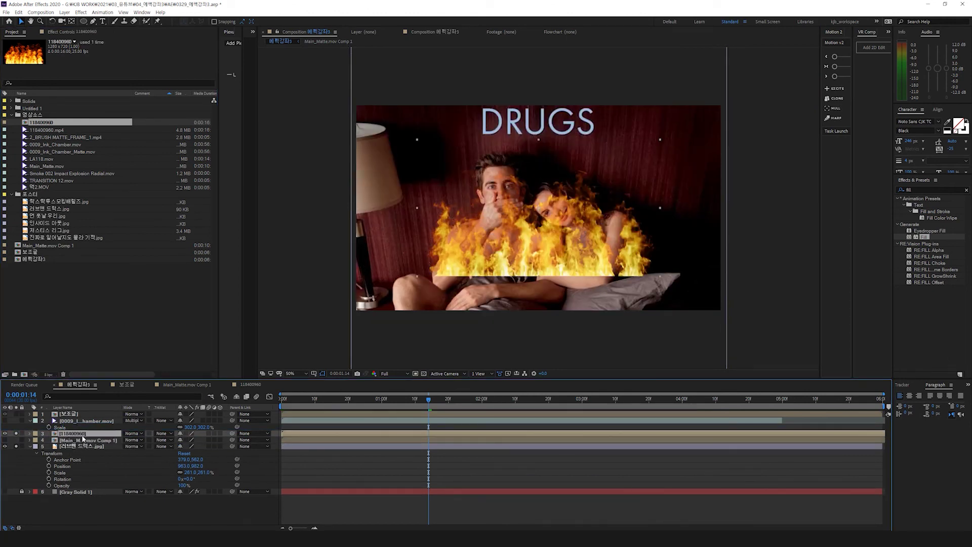
{"action": "key", "text": "s"}
{"action": "left_click_drag", "start_coordinate": [189, 441], "coordinate": [220, 440]}
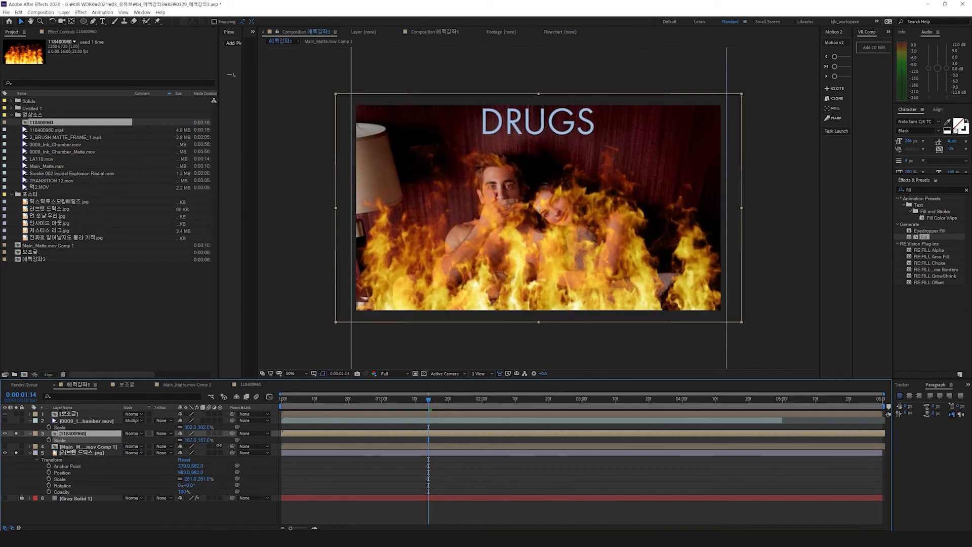
{"action": "left_click_drag", "start_coordinate": [508, 234], "coordinate": [499, 211]}
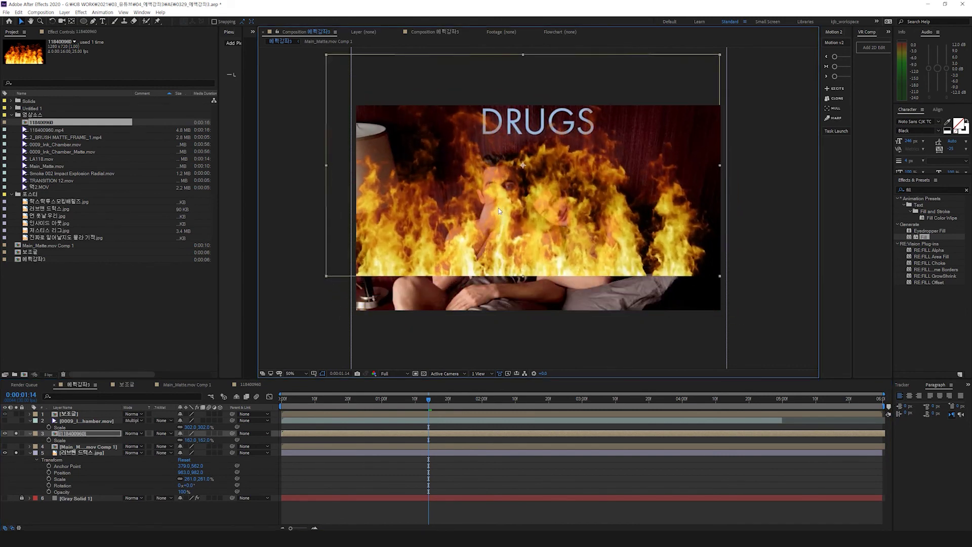
{"action": "scroll", "coordinate": [481, 213], "scroll_direction": "up", "scroll_amount": 2}
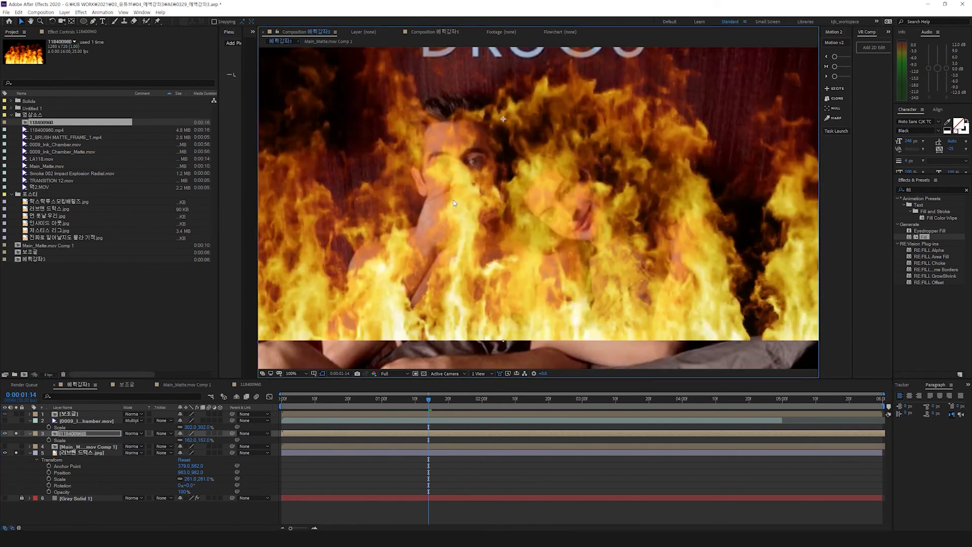
{"action": "key", "text": "ctrl+z"}
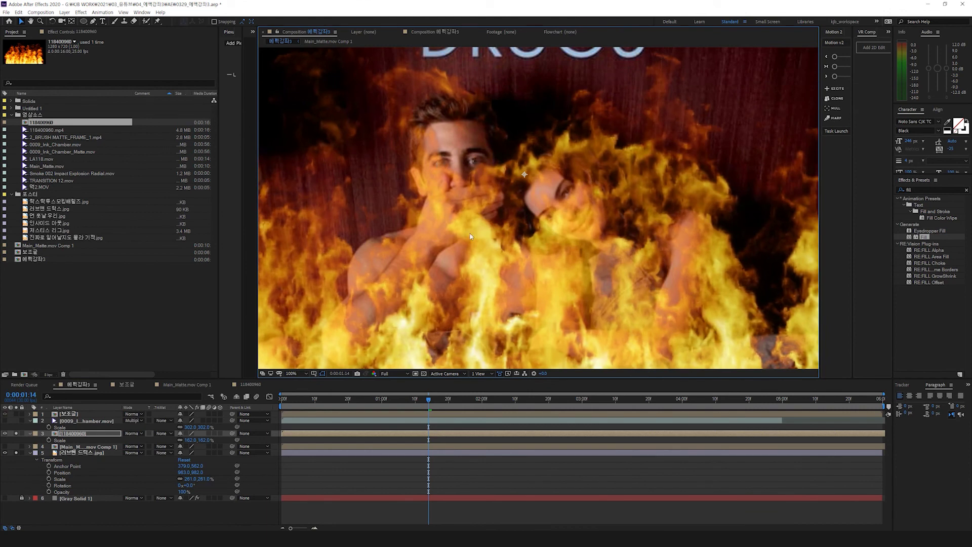
{"action": "scroll", "coordinate": [470, 236], "scroll_direction": "down", "scroll_amount": 2}
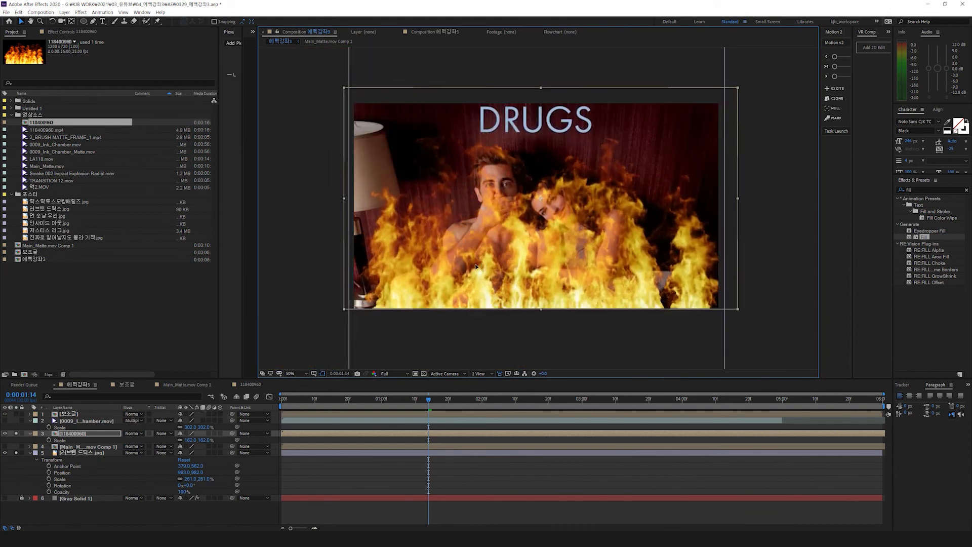
Step: Open the 118400960 fire precomp from the poster composition and turn on its transparency grid
{"action": "left_click", "coordinate": [70, 435]}
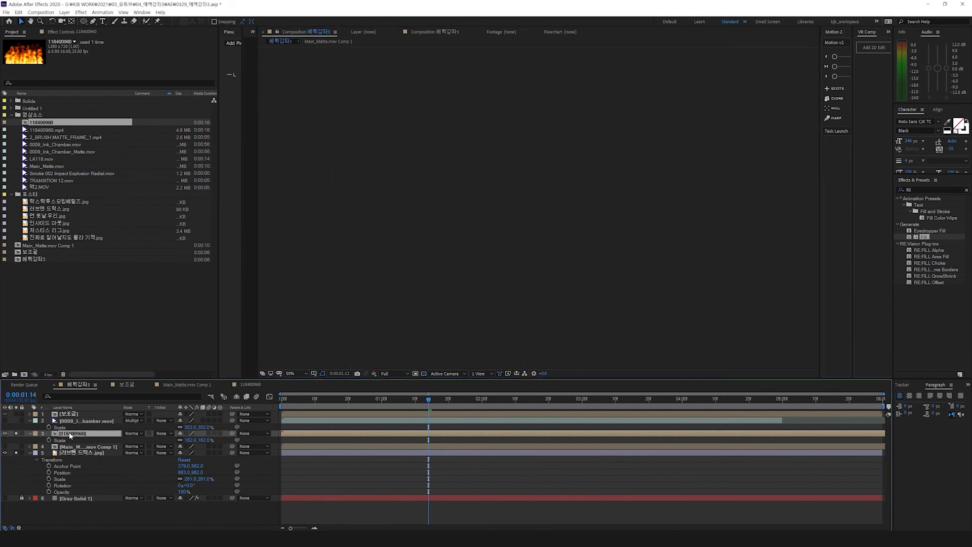
{"action": "double_click", "coordinate": [71, 434]}
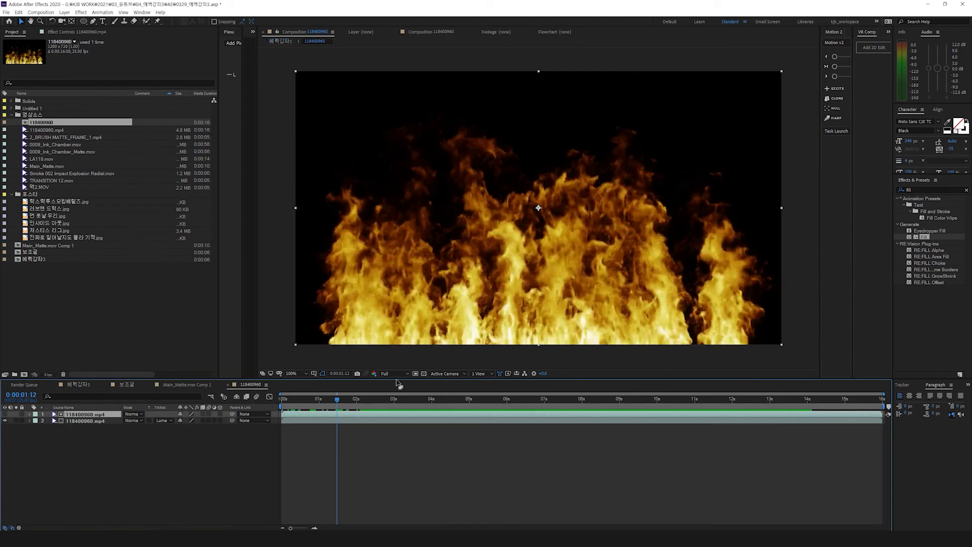
{"action": "left_click", "coordinate": [415, 373]}
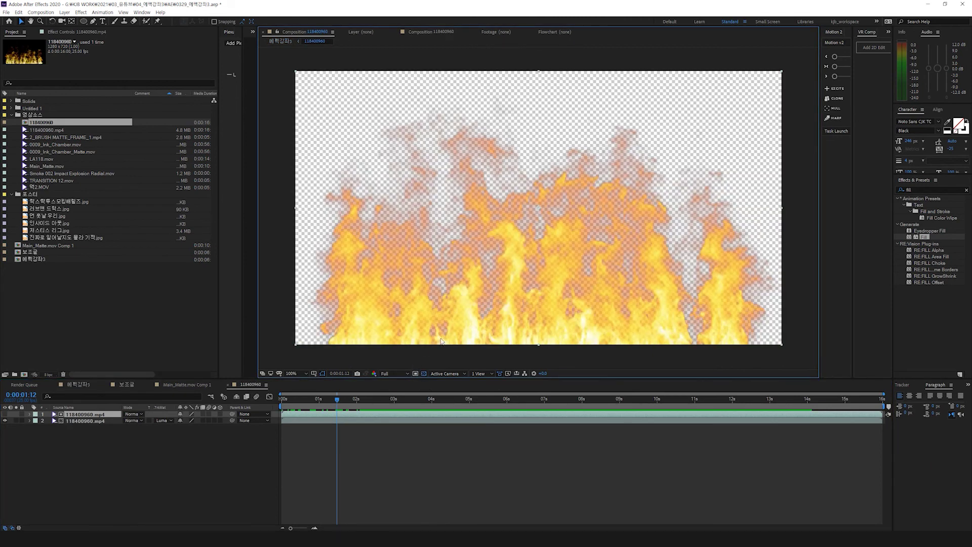
Step: Apply Hue/Saturation to the upper fire matte layer and set Master Saturation to -100
{"action": "left_click", "coordinate": [937, 190]}
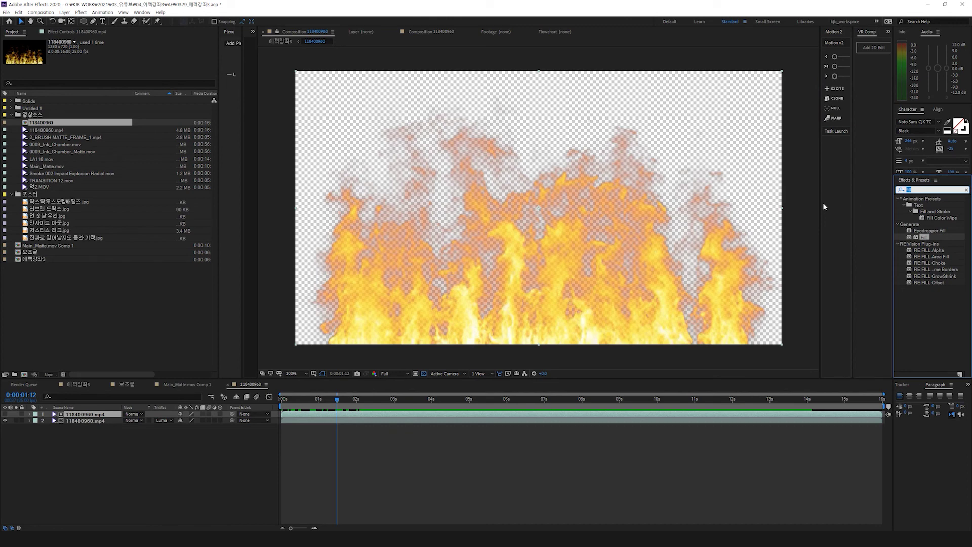
{"action": "type", "text": "hue"}
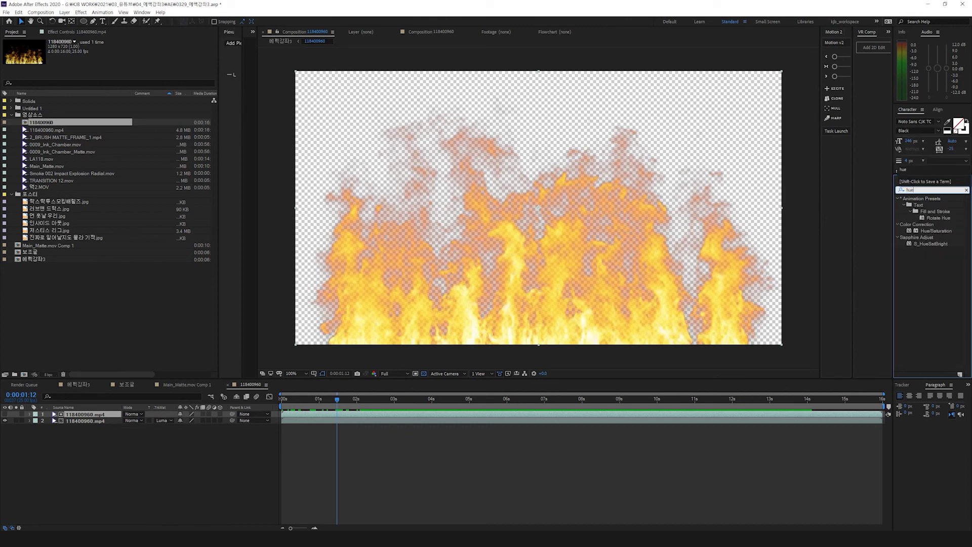
{"action": "double_click", "coordinate": [934, 231]}
{"action": "left_click_drag", "start_coordinate": [43, 116], "coordinate": [21, 117]}
Step: Find the Curves effect and apply it to the upper fire matte layer
{"action": "left_click", "coordinate": [921, 190]}
{"action": "key", "text": "BackSpace"}
{"action": "key", "text": "BackSpace"}
{"action": "key", "text": "BackSpace"}
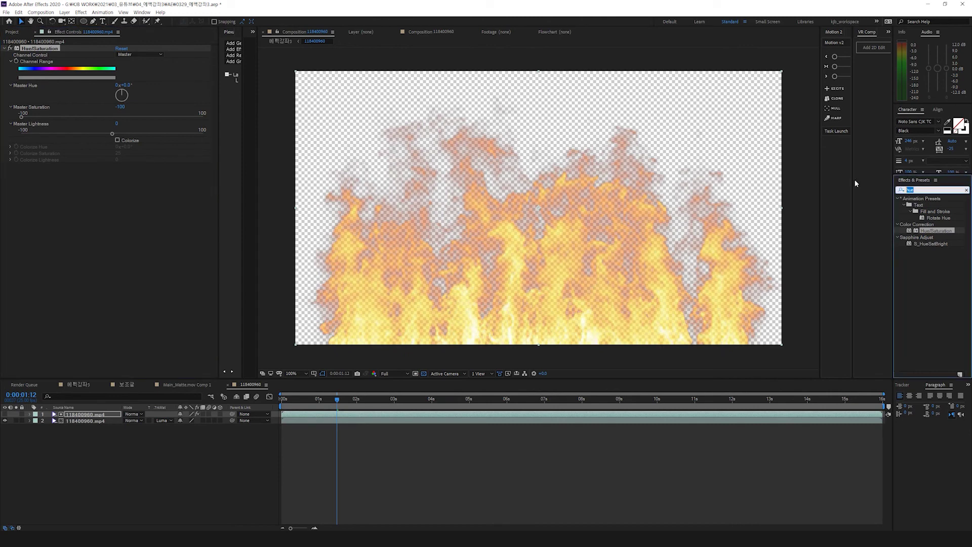
{"action": "type", "text": "curv"}
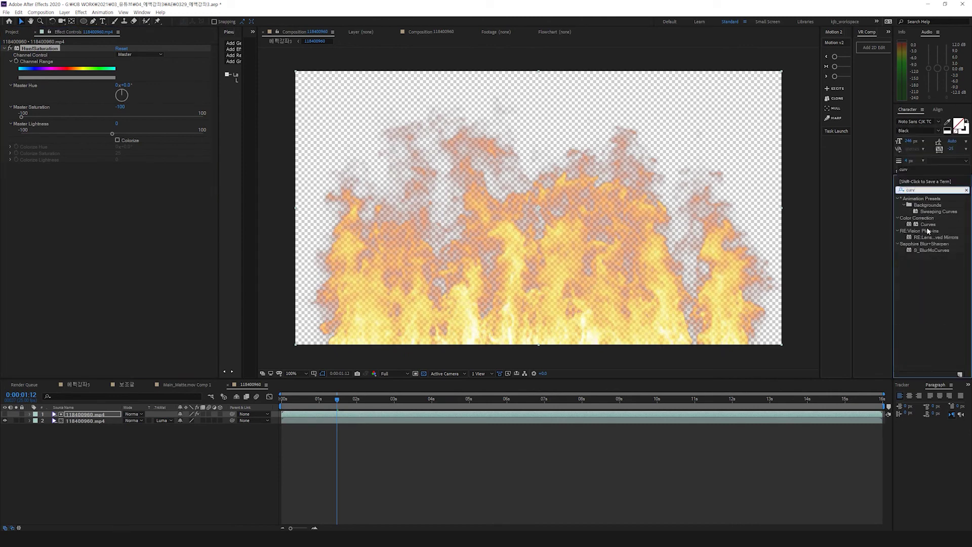
{"action": "double_click", "coordinate": [927, 225]}
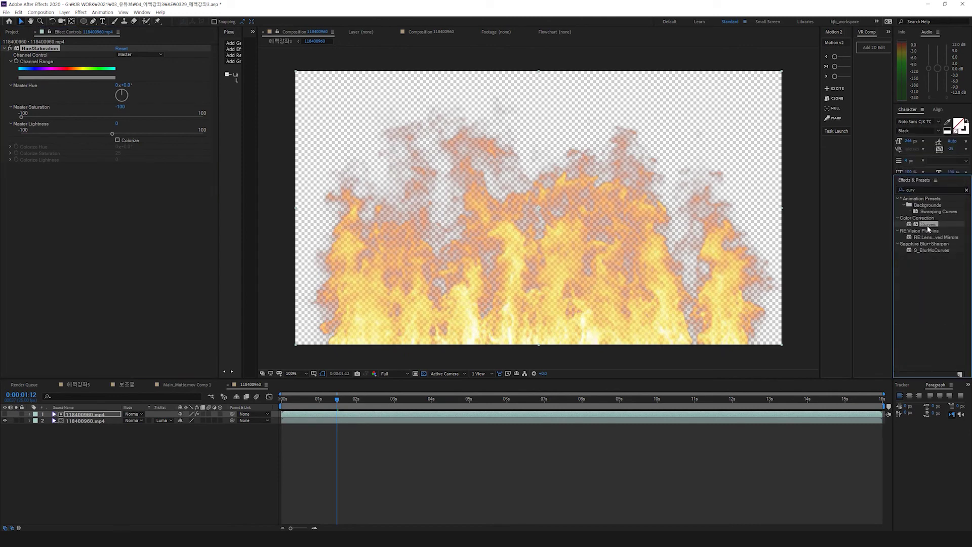
Step: Show the upper fire matte layer and compare it with Hue/Saturation disabled and enabled
{"action": "left_click", "coordinate": [5, 414]}
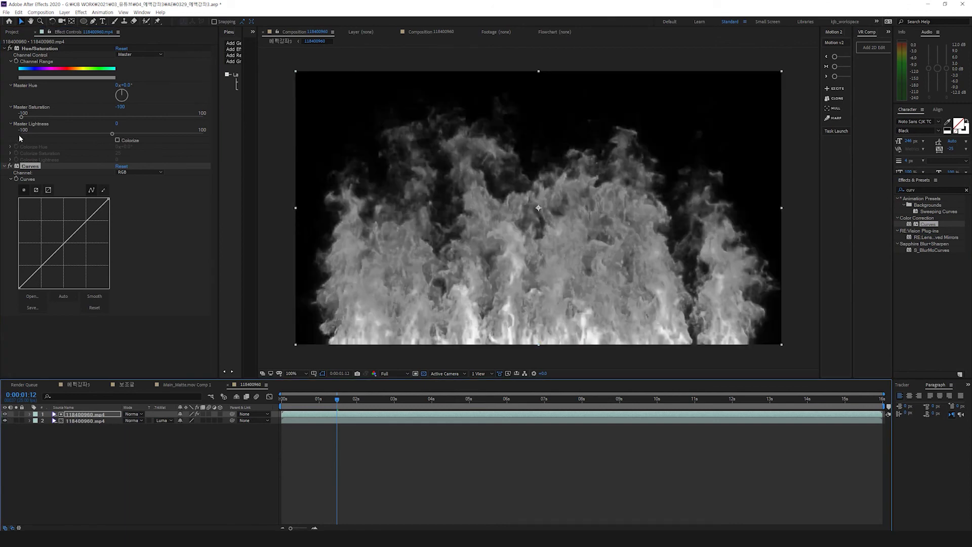
{"action": "left_click", "coordinate": [10, 48]}
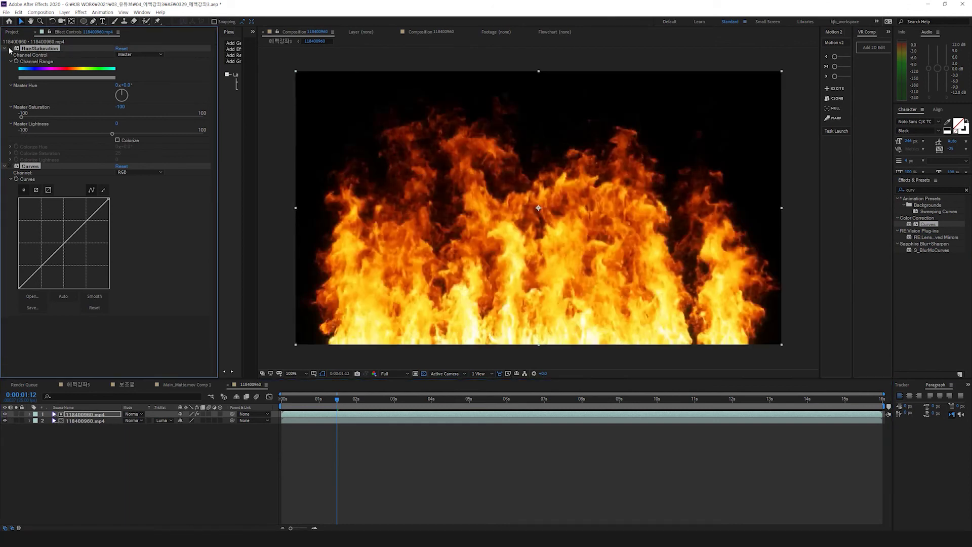
{"action": "left_click", "coordinate": [10, 48]}
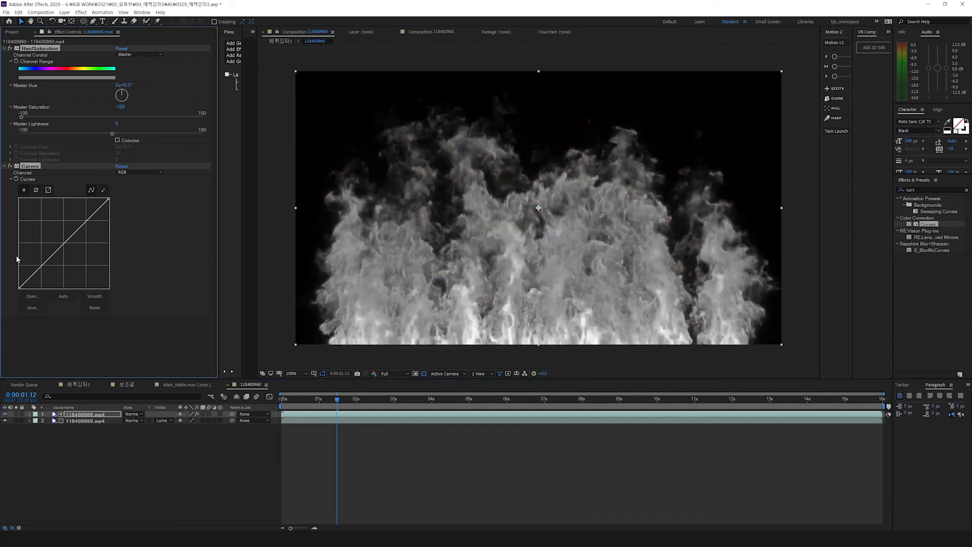
Step: Shape the matte layer's RGB curve into an S, lifting the highlights and lowering the shadows
{"action": "left_click", "coordinate": [49, 333]}
{"action": "left_click_drag", "start_coordinate": [71, 230], "coordinate": [64, 221]}
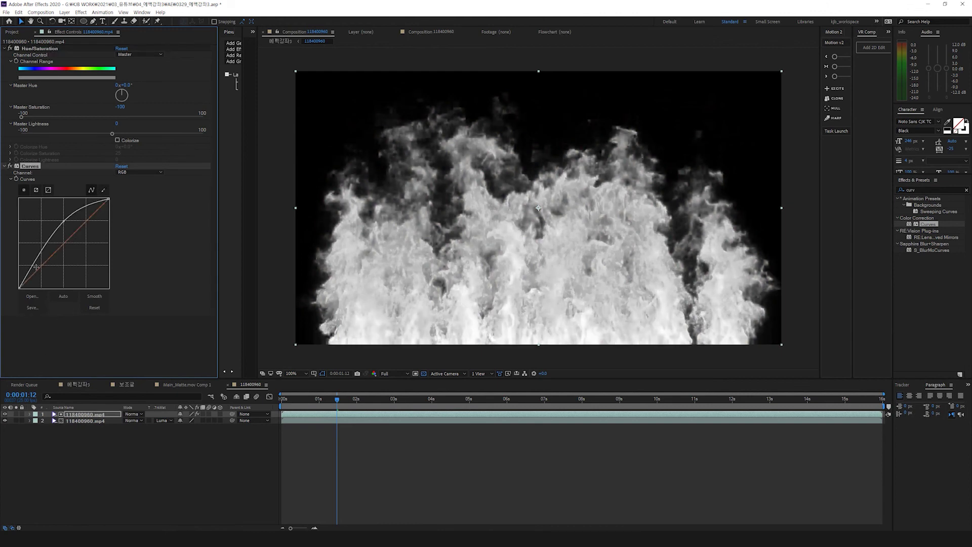
{"action": "left_click_drag", "start_coordinate": [37, 265], "coordinate": [44, 265]}
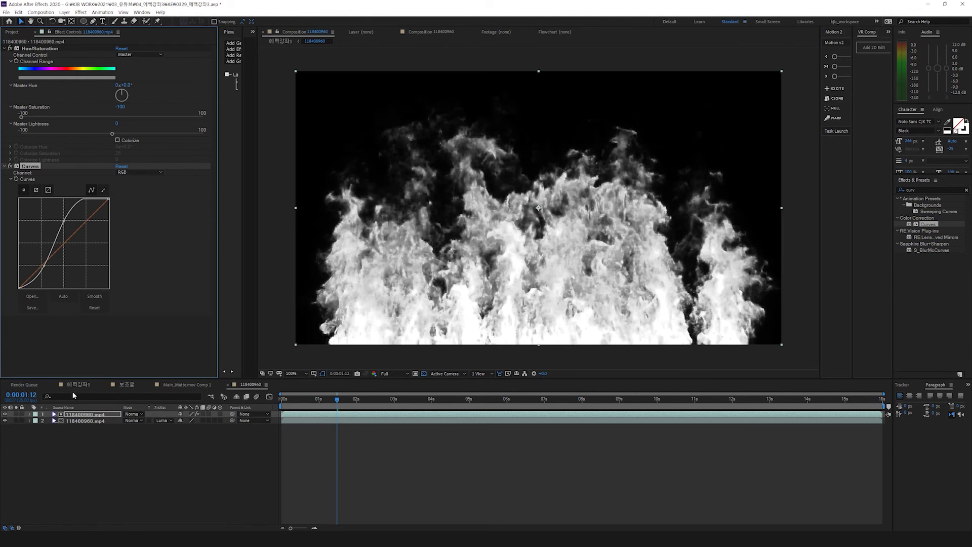
Step: Apply Levels to the upper fire matte layer with Input White 233 and Gamma 0.78
{"action": "left_click", "coordinate": [920, 189]}
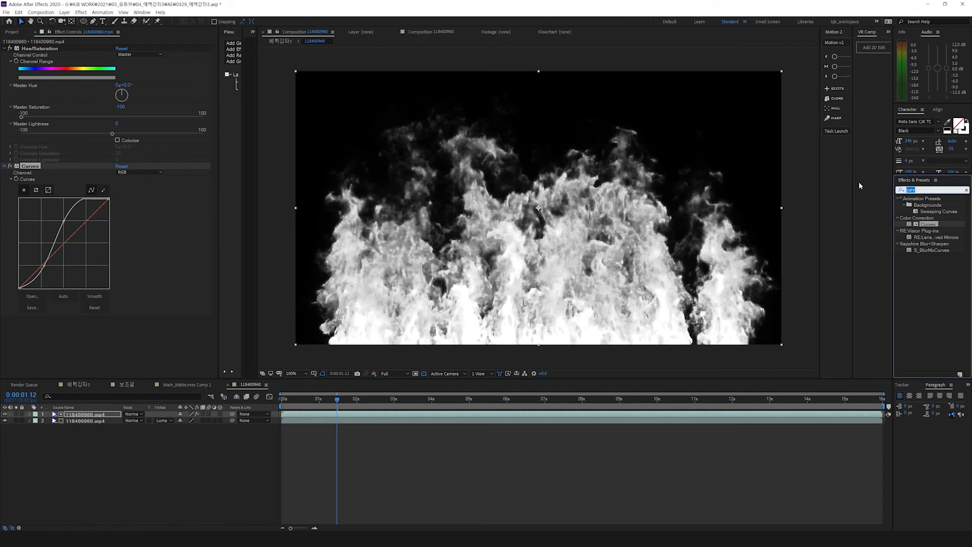
{"action": "type", "text": "level"}
{"action": "double_click", "coordinate": [928, 237]}
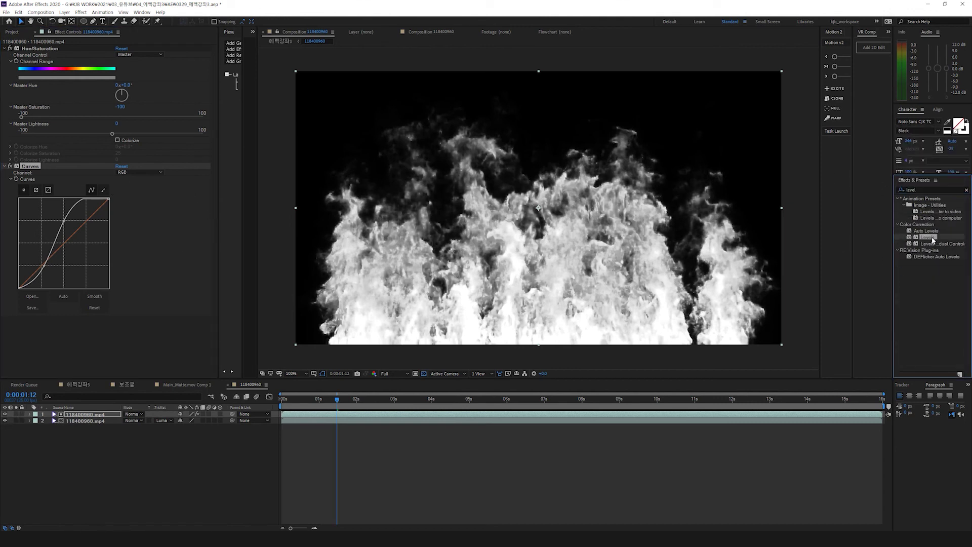
{"action": "left_click_drag", "start_coordinate": [75, 325], "coordinate": [111, 323]}
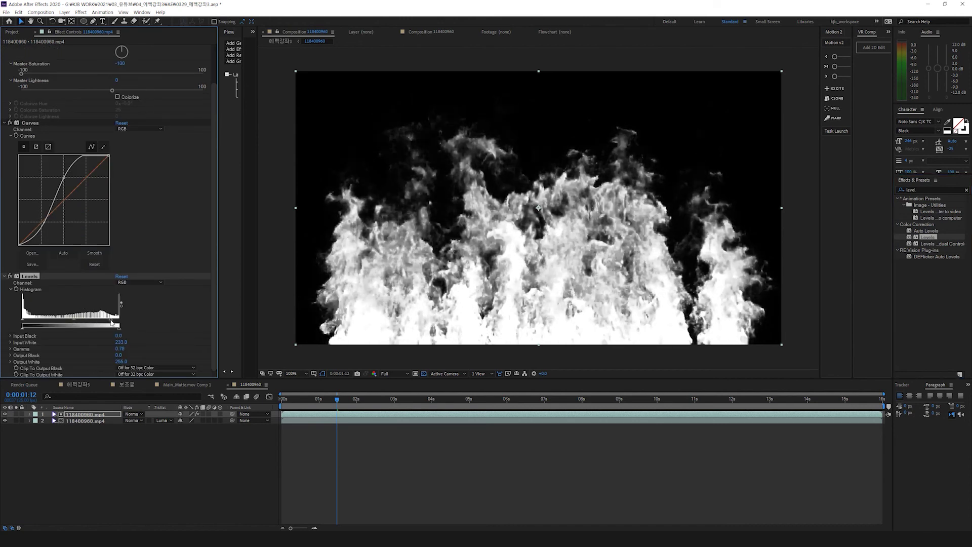
Step: Hide the upper fire matte layer and return to the main poster composition
{"action": "left_click", "coordinate": [4, 414]}
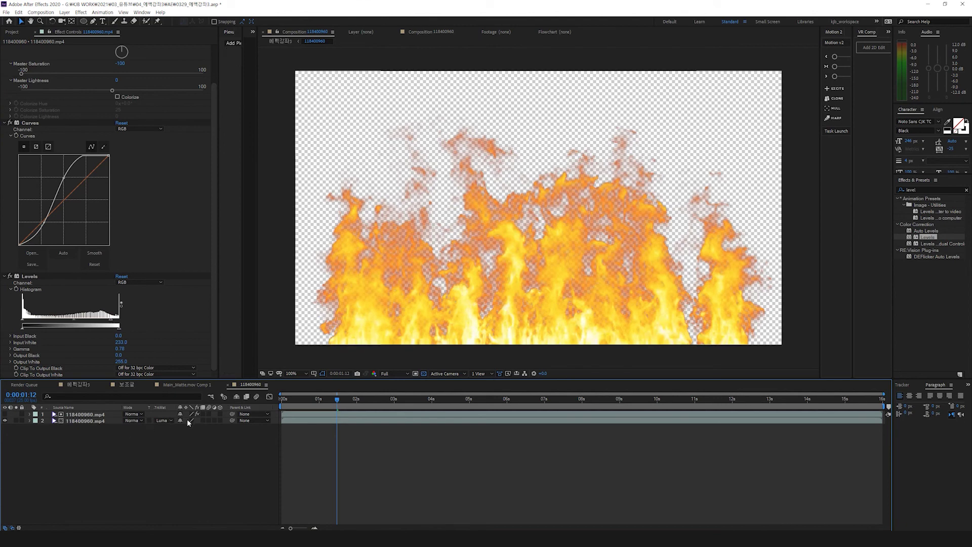
{"action": "left_click", "coordinate": [283, 41]}
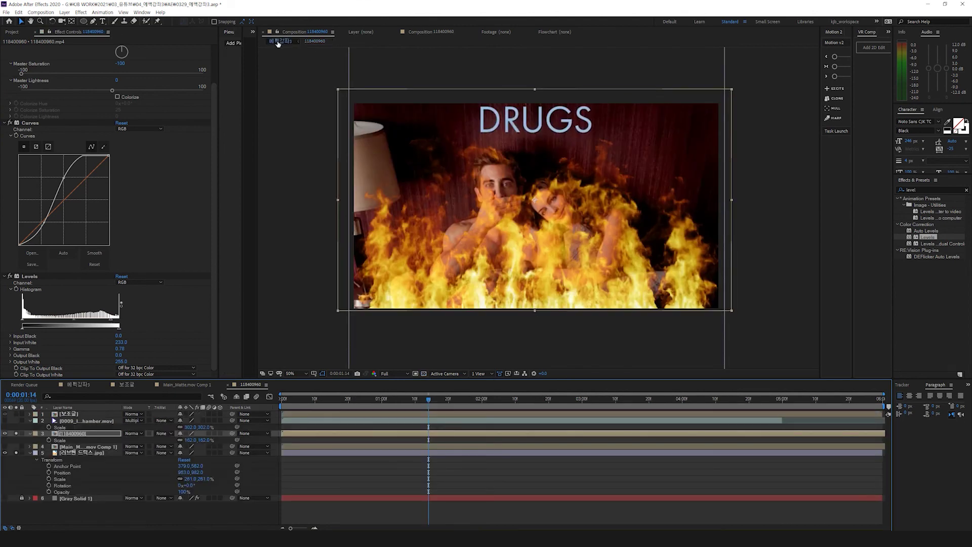
Step: Preview the fire composite over the poster, replaying it from the beginning of the timeline
{"action": "key", "text": "space"}
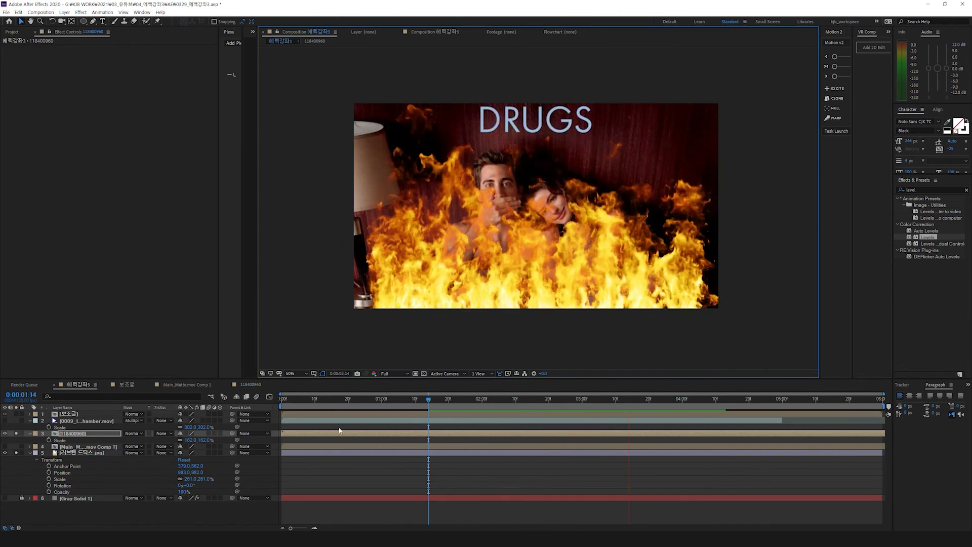
{"action": "key", "text": "space"}
{"action": "left_click_drag", "start_coordinate": [302, 401], "coordinate": [237, 397]}
{"action": "key", "text": "space"}
Step: Try the Overlay blending mode on the 118400960 fire layer and preview the animation
{"action": "left_click", "coordinate": [134, 433]}
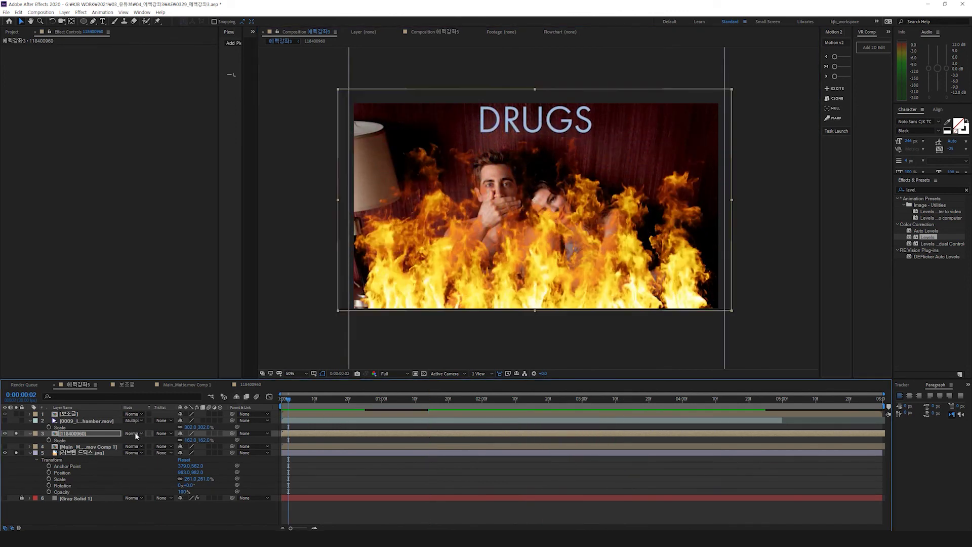
{"action": "left_click", "coordinate": [133, 433]}
{"action": "left_click", "coordinate": [147, 240]}
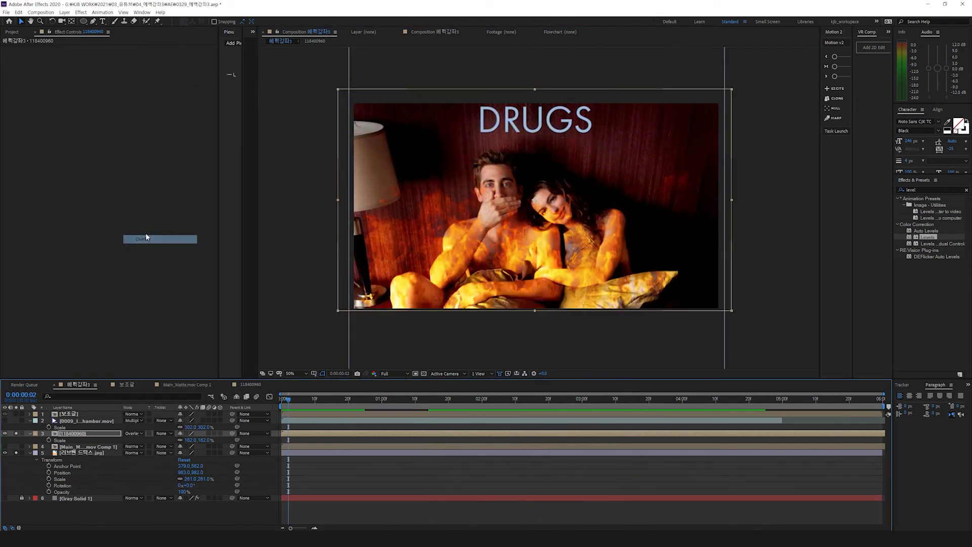
{"action": "key", "text": "space"}
Step: Set the 118400960 fire layer's blending mode to Add and preview the burning poster
{"action": "left_click", "coordinate": [144, 434]}
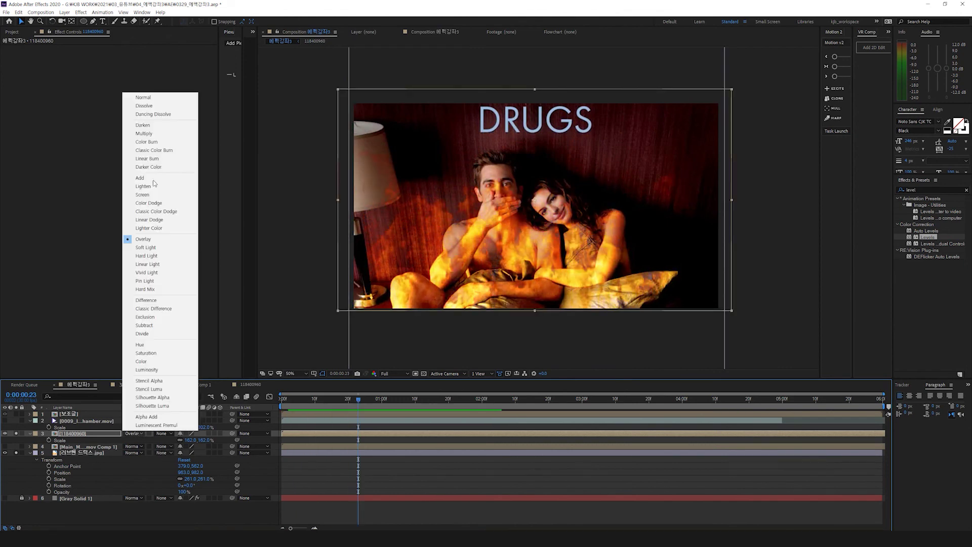
{"action": "left_click", "coordinate": [155, 176]}
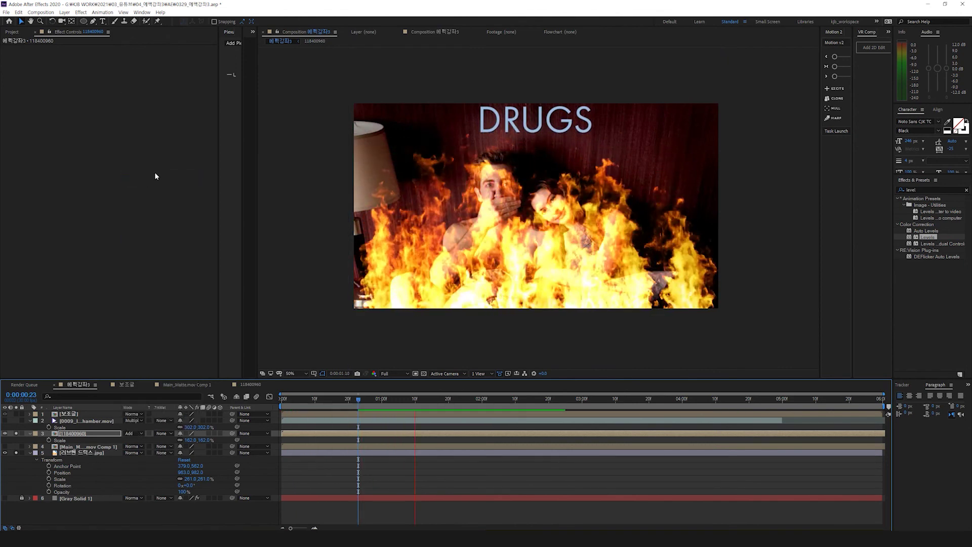
{"action": "key", "text": "space"}
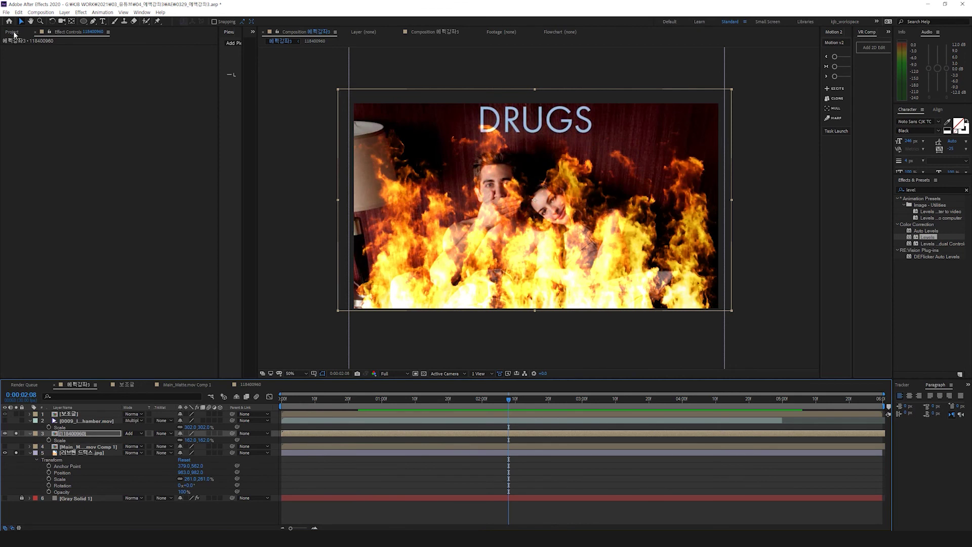
Step: Show the project's source footage and view 118400960.mp4 and 2_BRUSH MATTE_FRAME_1.mp4
{"action": "left_click", "coordinate": [12, 32]}
{"action": "left_click", "coordinate": [38, 188]}
{"action": "key", "text": "Up"}
{"action": "key", "text": "Up"}
{"action": "key", "text": "Up"}
{"action": "key", "text": "Up"}
{"action": "key", "text": "Up"}
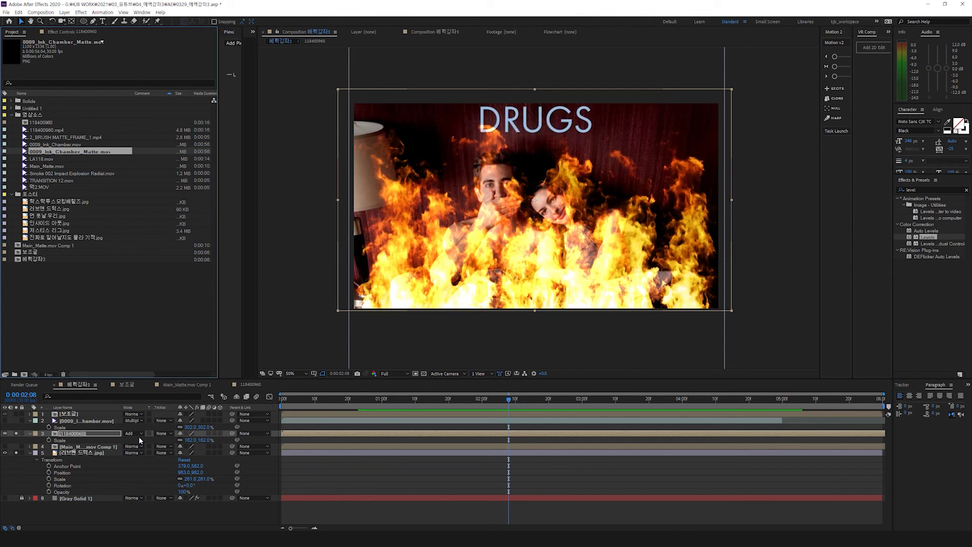
{"action": "left_click", "coordinate": [38, 187]}
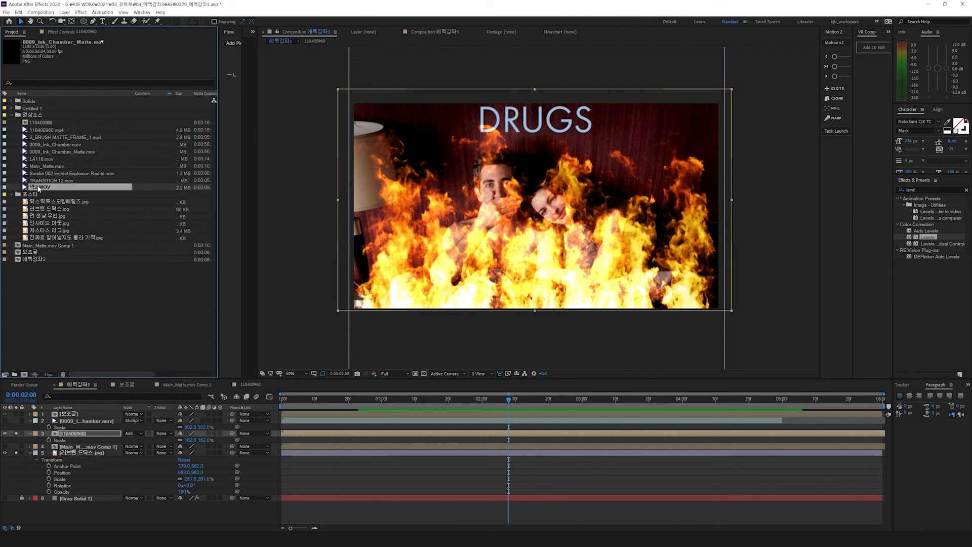
{"action": "double_click", "coordinate": [43, 130]}
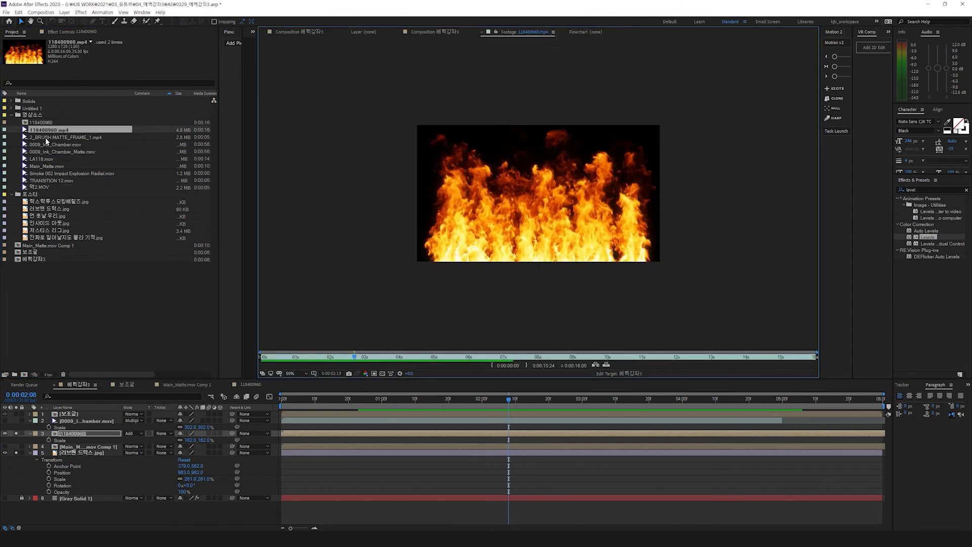
{"action": "double_click", "coordinate": [46, 138]}
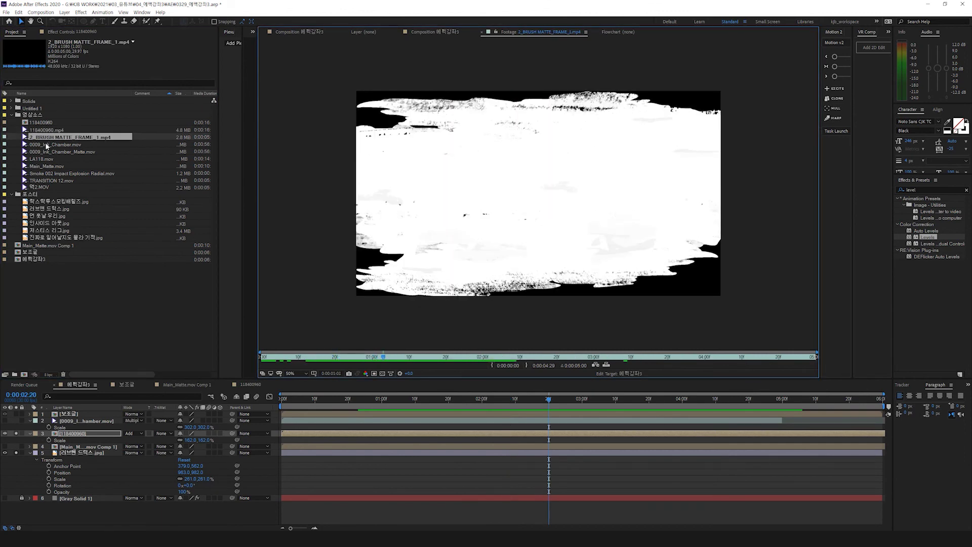
Step: View 0009_Ink_Chamber.mov and 0009_Ink_Chamber_Matte.mov, scrubbing through each clip to compare the ink with its matte
{"action": "double_click", "coordinate": [46, 146]}
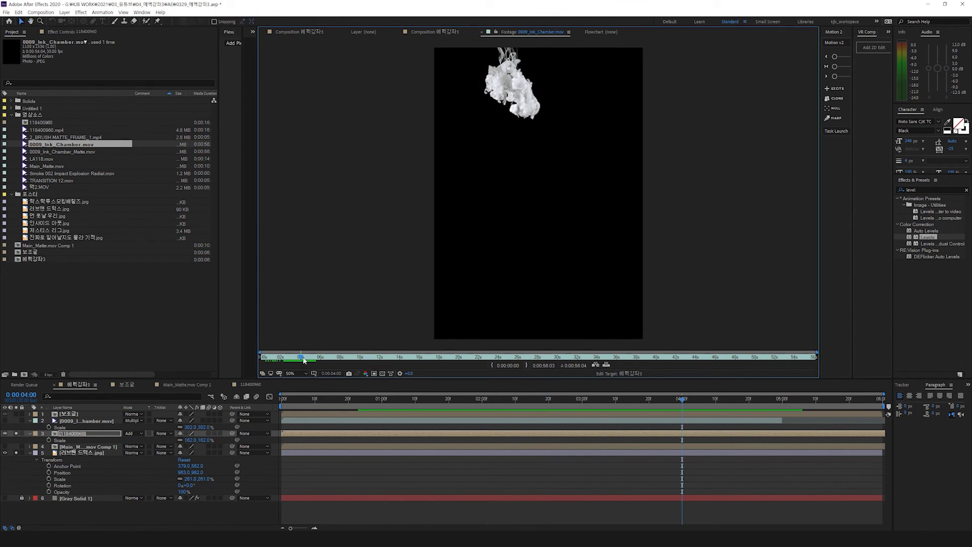
{"action": "mouse_move", "coordinate": [303, 360]}
{"action": "left_mouse_down"}
{"action": "mouse_move", "coordinate": [294, 357]}
{"action": "mouse_move", "coordinate": [358, 357]}
{"action": "left_mouse_up"}
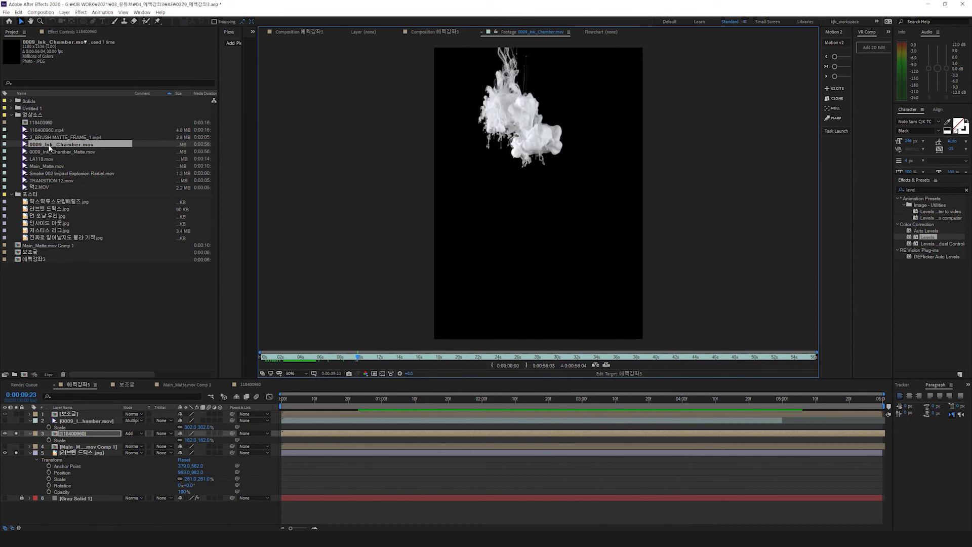
{"action": "double_click", "coordinate": [54, 152]}
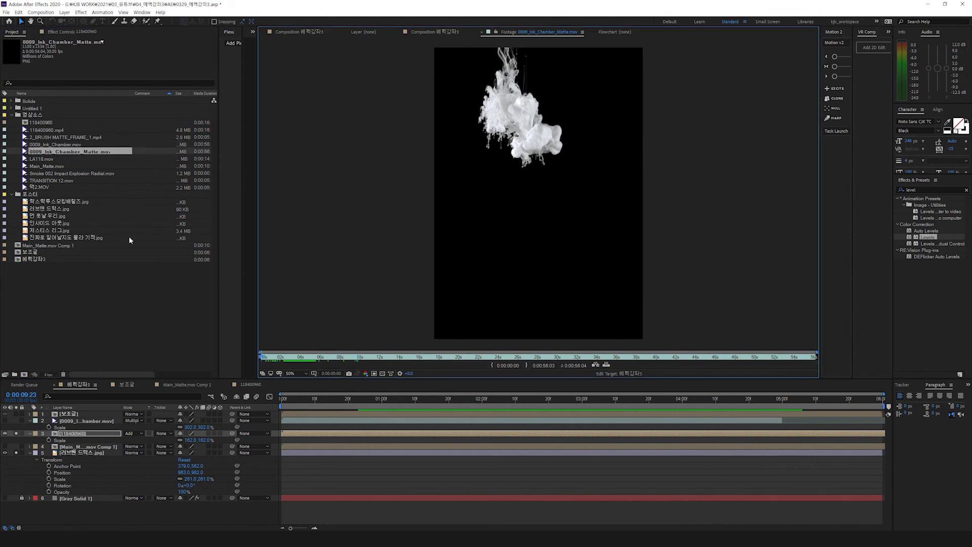
{"action": "left_click_drag", "start_coordinate": [357, 363], "coordinate": [472, 362]}
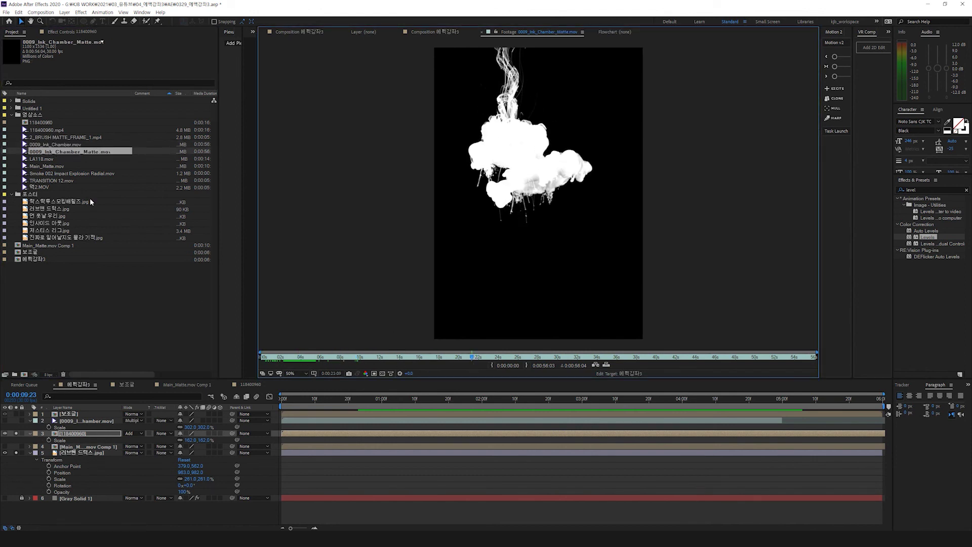
Step: Scrub through the LA118.mov and Main_Matte.mov footage to examine their light and dark areas
{"action": "double_click", "coordinate": [45, 159]}
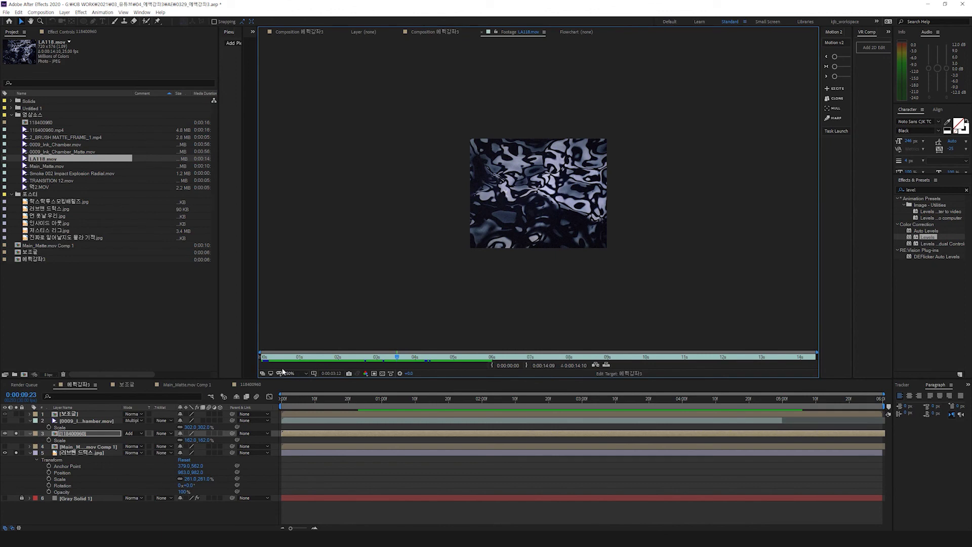
{"action": "left_click", "coordinate": [315, 357]}
{"action": "left_click_drag", "start_coordinate": [317, 358], "coordinate": [415, 358]}
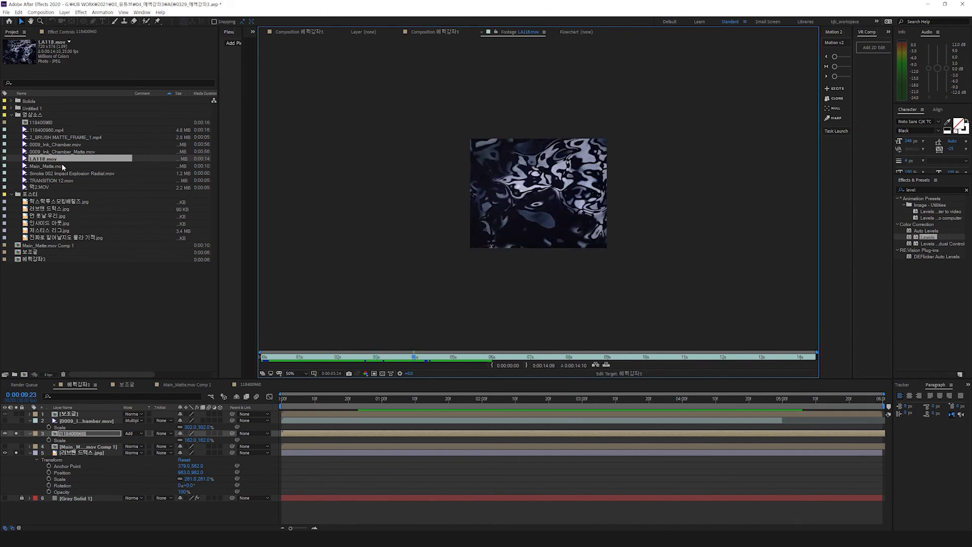
{"action": "double_click", "coordinate": [52, 167]}
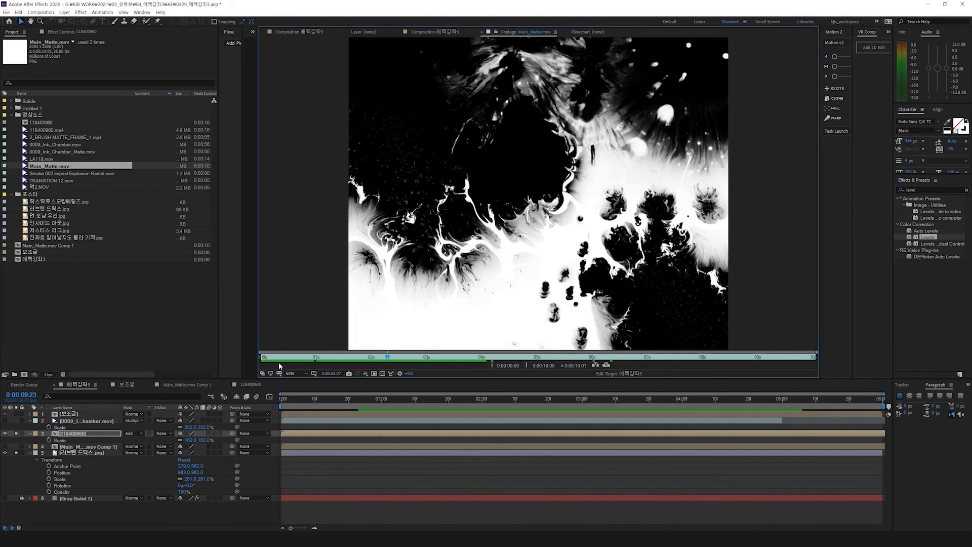
{"action": "left_click_drag", "start_coordinate": [279, 366], "coordinate": [464, 358]}
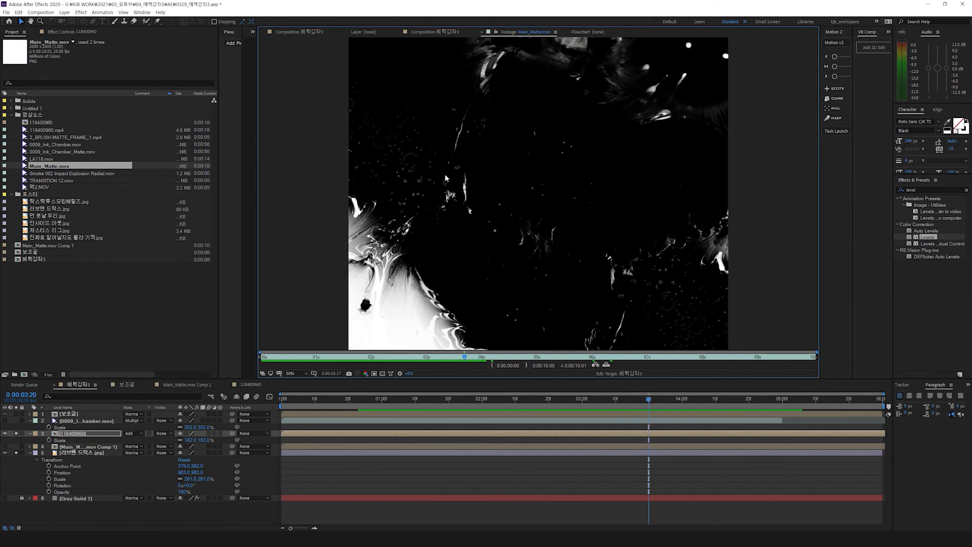
Step: Scrub through Smoke 002 Impact Explosion Radial.mov, TRANSITION 12.mov and 먹2.MOV to examine them as matte sources
{"action": "double_click", "coordinate": [60, 173]}
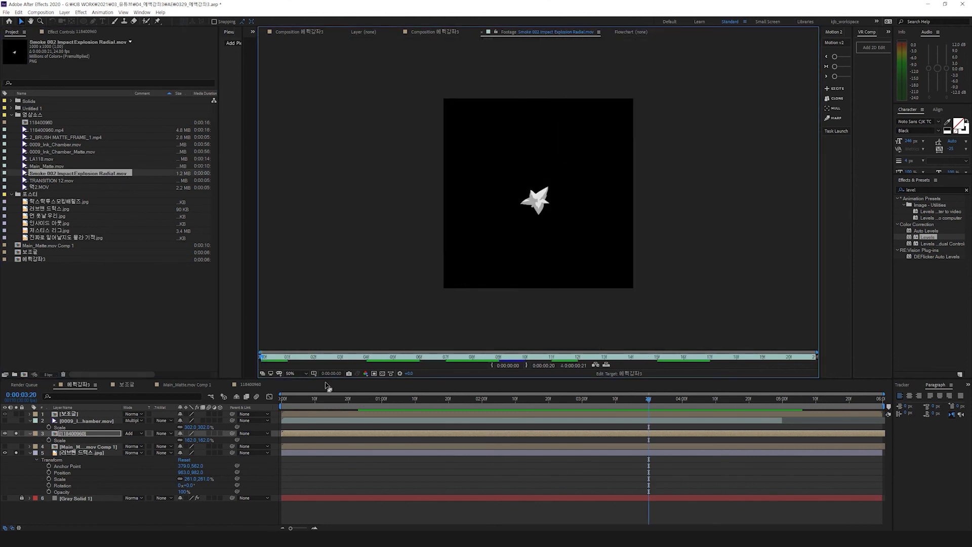
{"action": "left_click_drag", "start_coordinate": [285, 360], "coordinate": [433, 358]}
{"action": "double_click", "coordinate": [54, 181]}
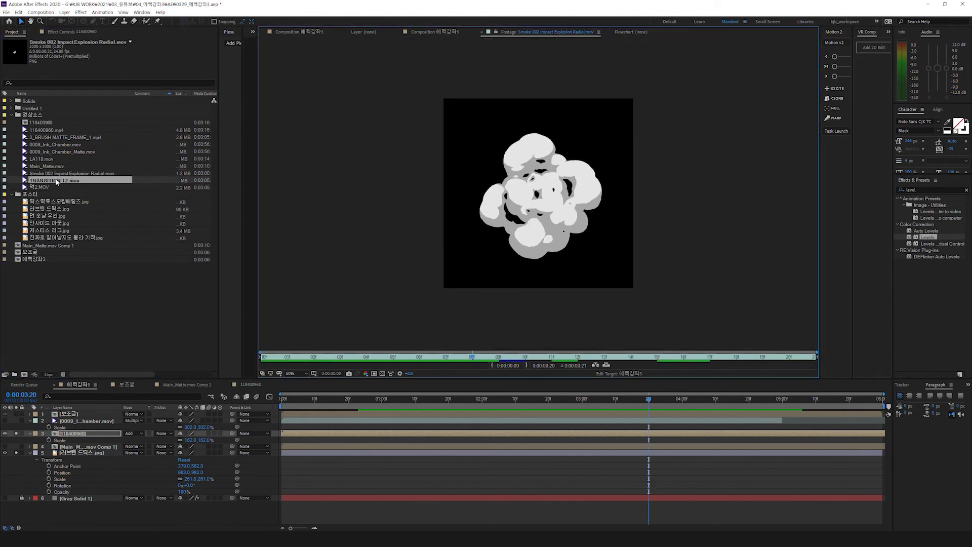
{"action": "left_click_drag", "start_coordinate": [292, 359], "coordinate": [354, 362]}
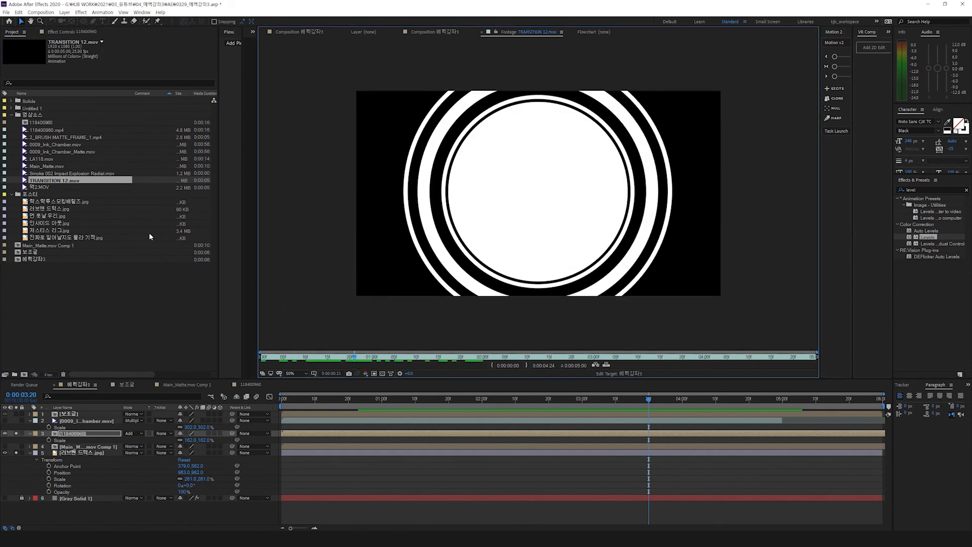
{"action": "double_click", "coordinate": [31, 185]}
{"action": "mouse_move", "coordinate": [287, 358]}
{"action": "left_mouse_down"}
{"action": "mouse_move", "coordinate": [423, 358]}
{"action": "mouse_move", "coordinate": [308, 352]}
{"action": "left_mouse_up"}
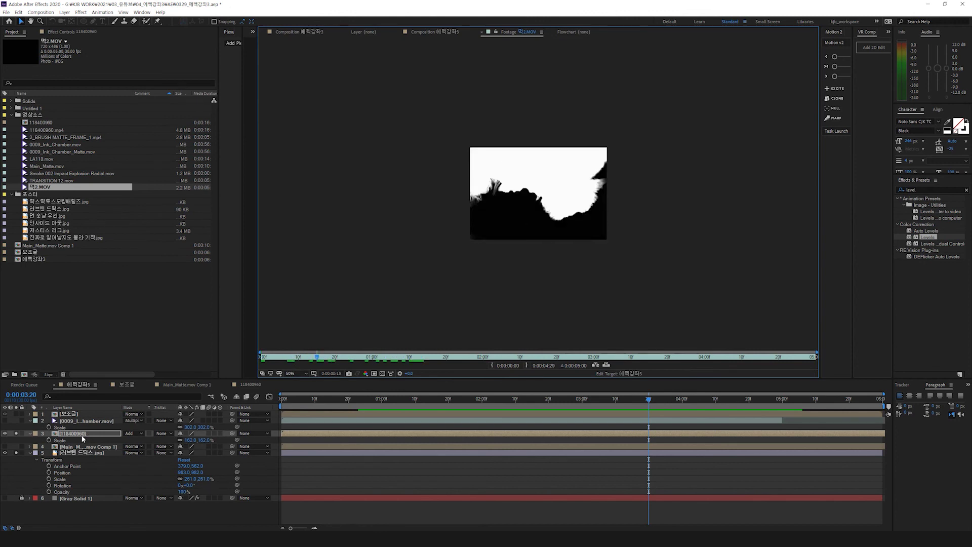
{"action": "left_click", "coordinate": [75, 448]}
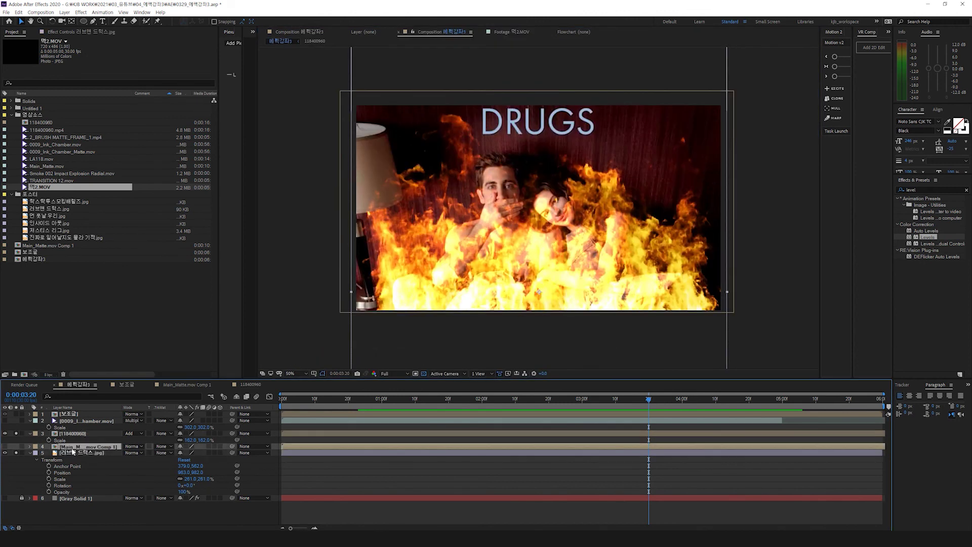
{"action": "left_click", "coordinate": [47, 218]}
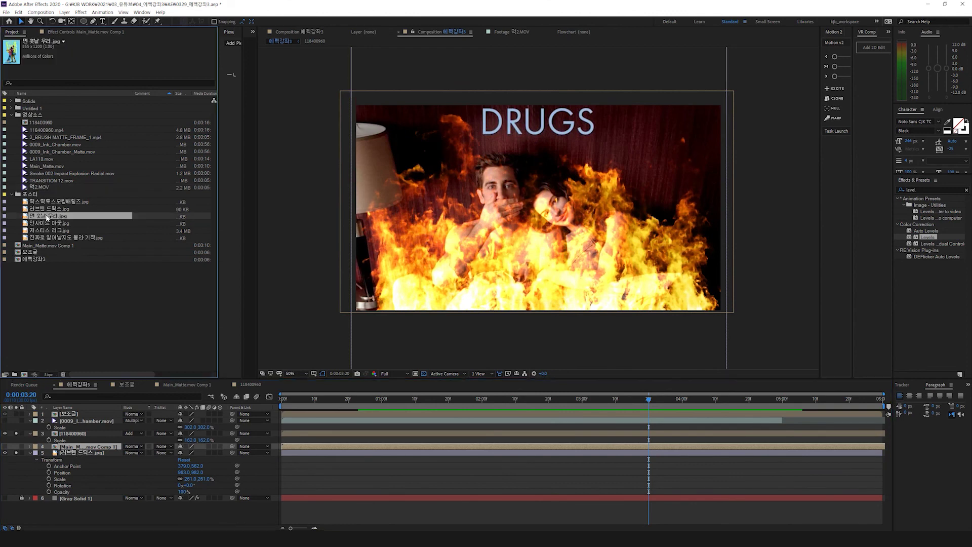
{"action": "left_click", "coordinate": [45, 230]}
{"action": "left_click_drag", "start_coordinate": [46, 208], "coordinate": [72, 448]}
{"action": "key", "text": "ctrl+z"}
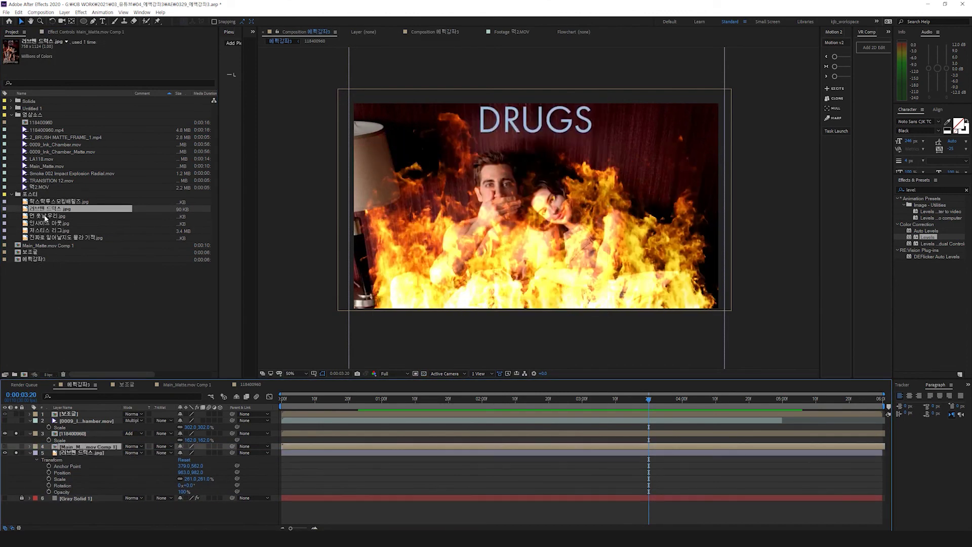
Step: Create a new composition from 먼 훗날 우리.jpg and add TRANSITION 12.mov above the poster layer, previewing the overlap
{"action": "left_click_drag", "start_coordinate": [32, 372], "coordinate": [25, 374]}
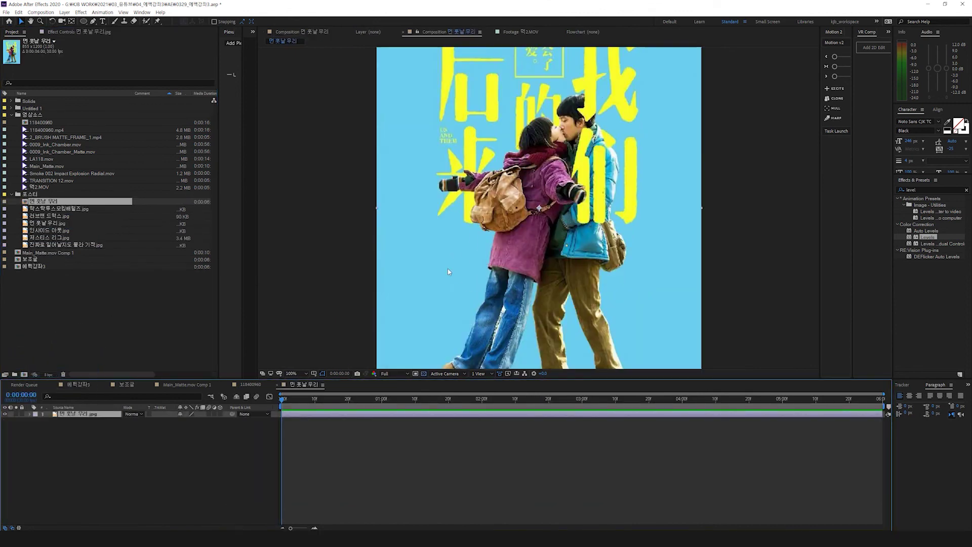
{"action": "key", "text": "comma"}
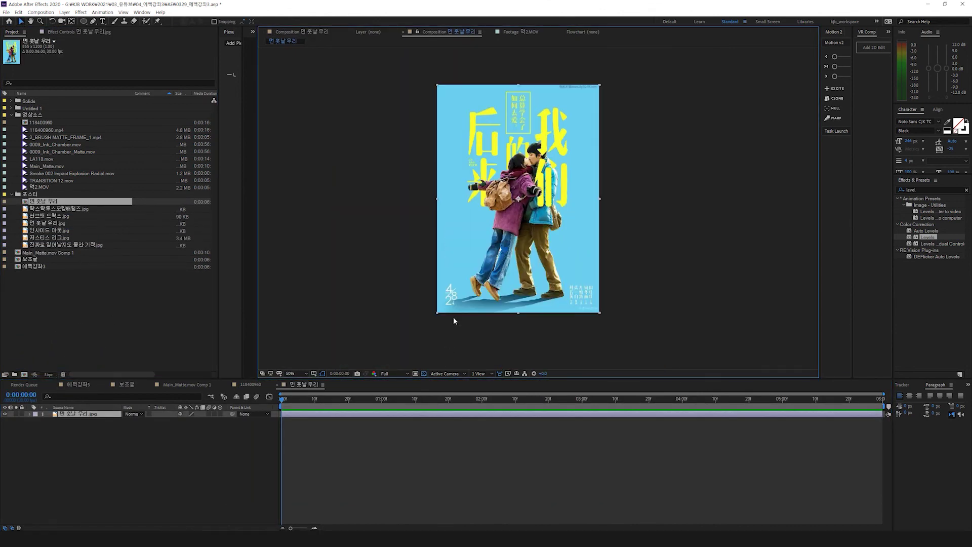
{"action": "left_click", "coordinate": [36, 180]}
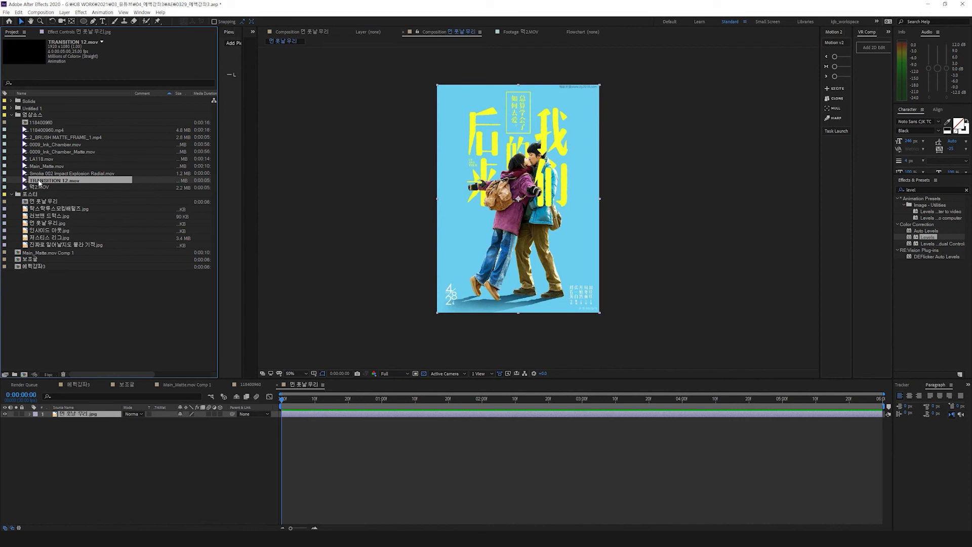
{"action": "left_click_drag", "start_coordinate": [38, 181], "coordinate": [86, 417]}
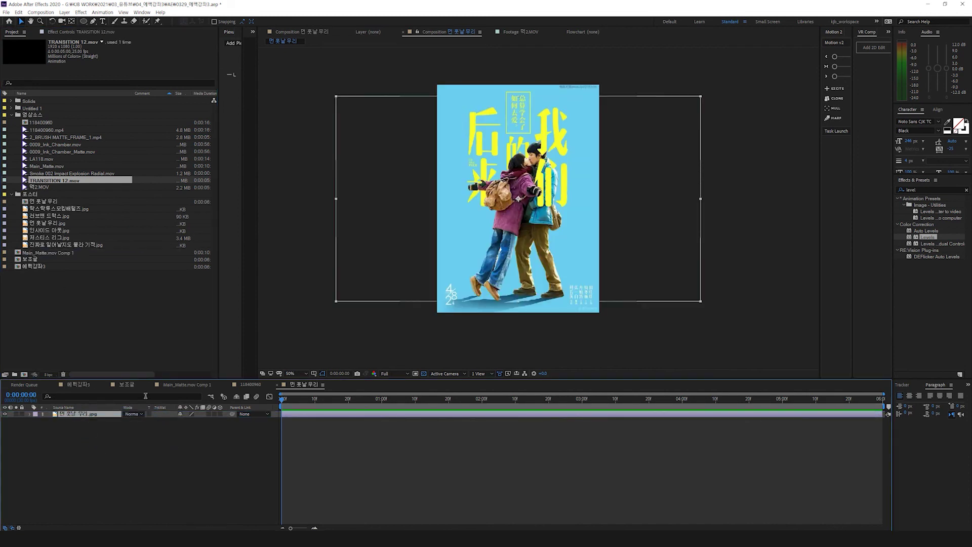
{"action": "key", "text": "space"}
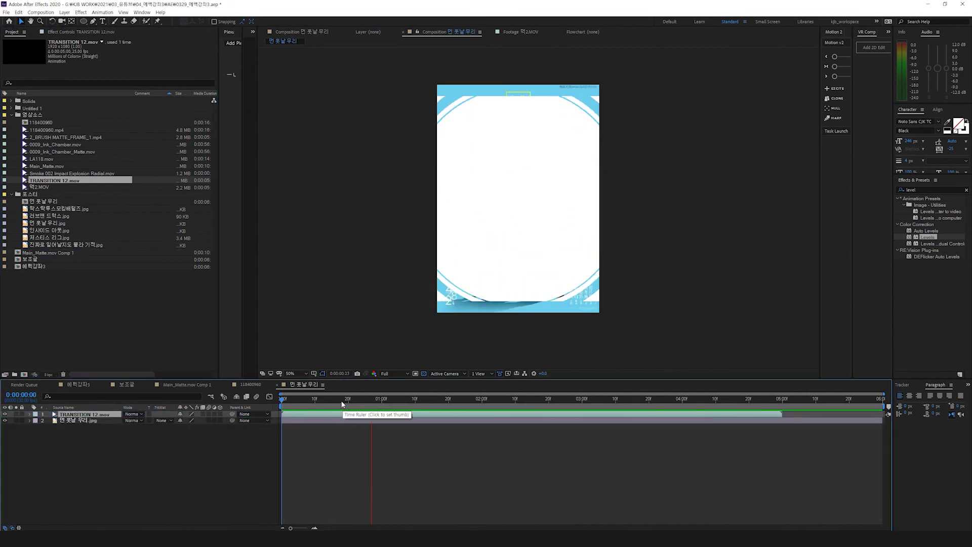
{"action": "key", "text": "space"}
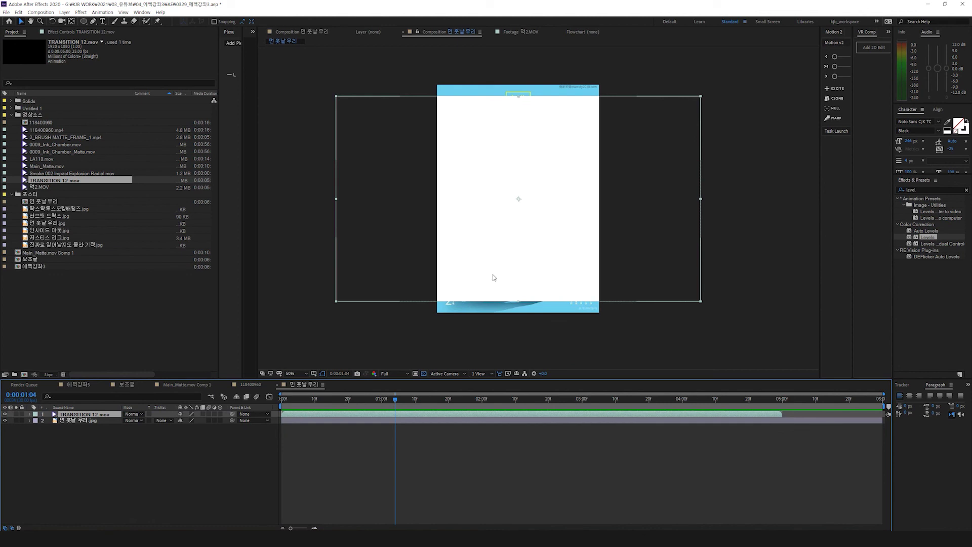
Step: Scale the TRANSITION 12.mov layer to 112% to cover the poster's height, and preview it from the first frame
{"action": "key", "text": "s"}
{"action": "left_click_drag", "start_coordinate": [186, 421], "coordinate": [197, 422]}
{"action": "key", "text": "space"}
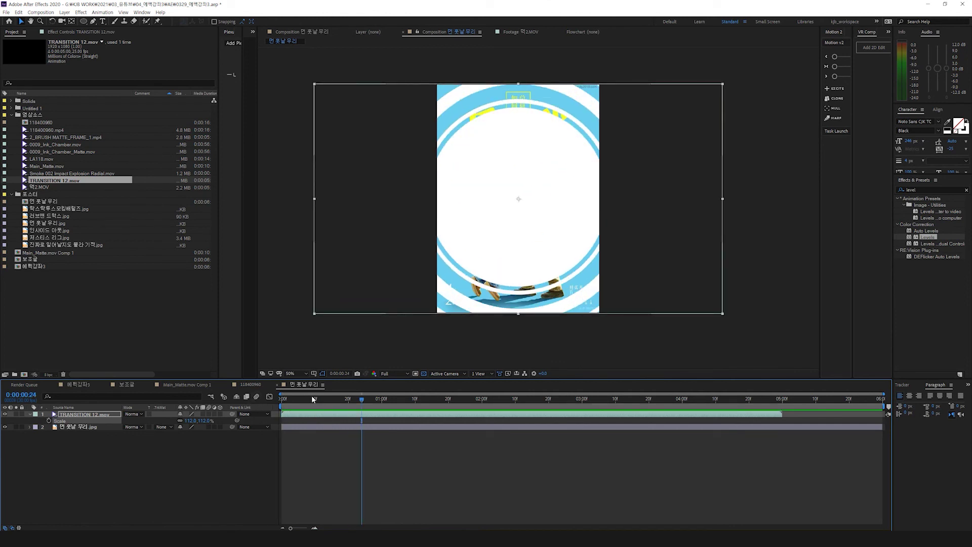
{"action": "left_click_drag", "start_coordinate": [303, 403], "coordinate": [282, 419]}
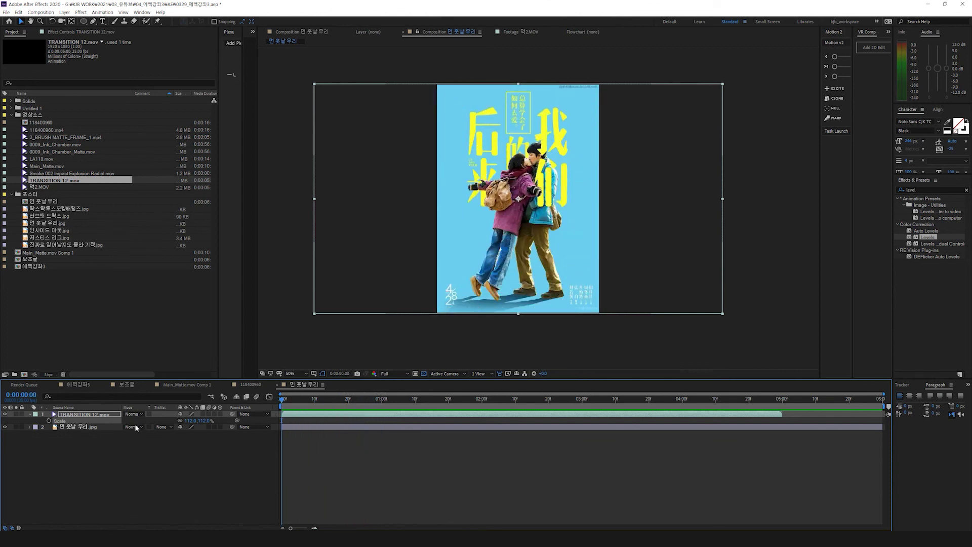
Step: Set the poster layer's track matte to Luma Matte using TRANSITION 12.mov
{"action": "left_click", "coordinate": [85, 428]}
{"action": "left_click", "coordinate": [164, 427]}
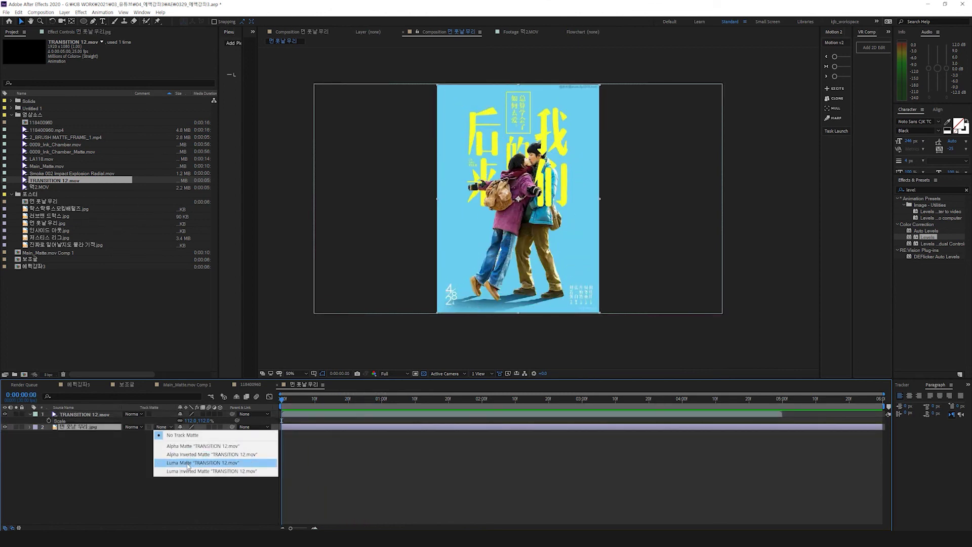
{"action": "left_click", "coordinate": [188, 465]}
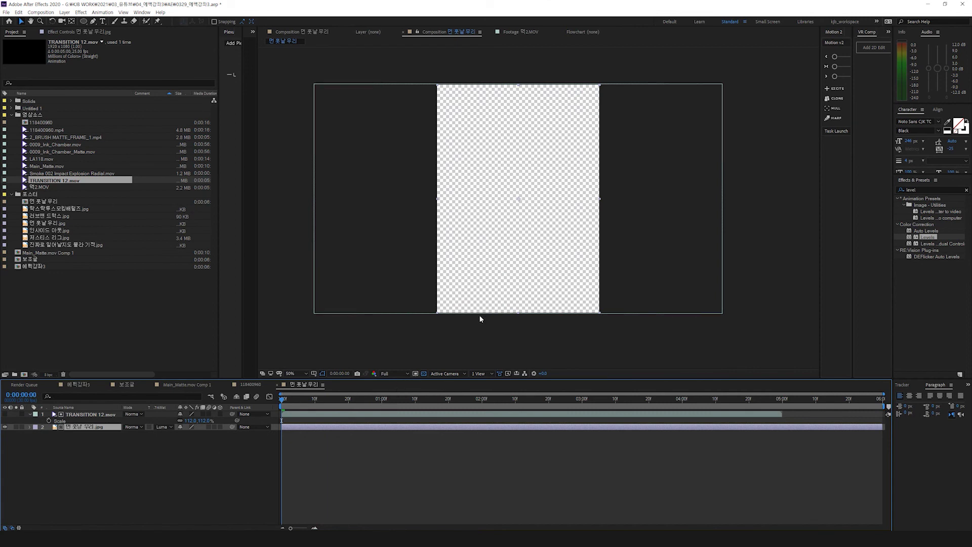
Step: Create a black solid sized to match the composition
{"action": "right_click", "coordinate": [49, 465]}
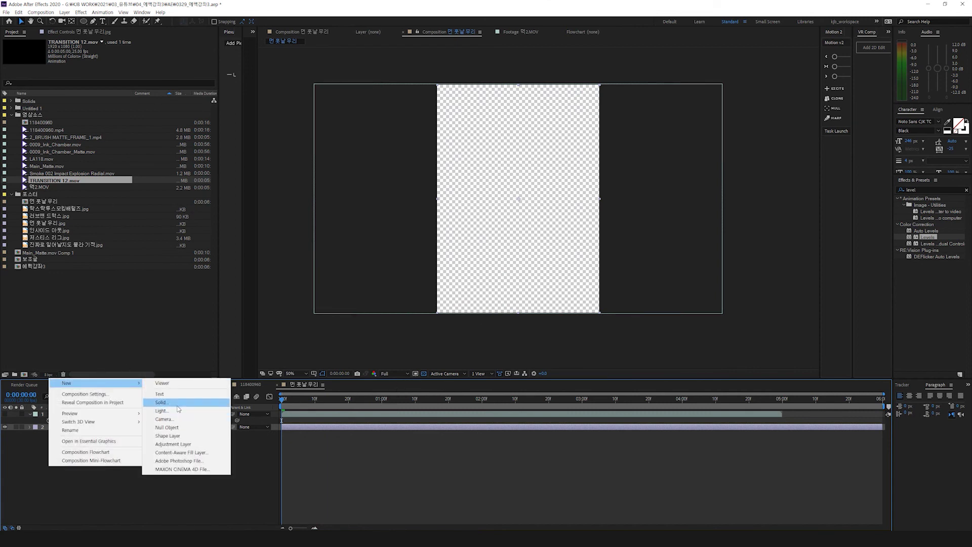
{"action": "left_click", "coordinate": [176, 405]}
{"action": "left_click", "coordinate": [715, 292]}
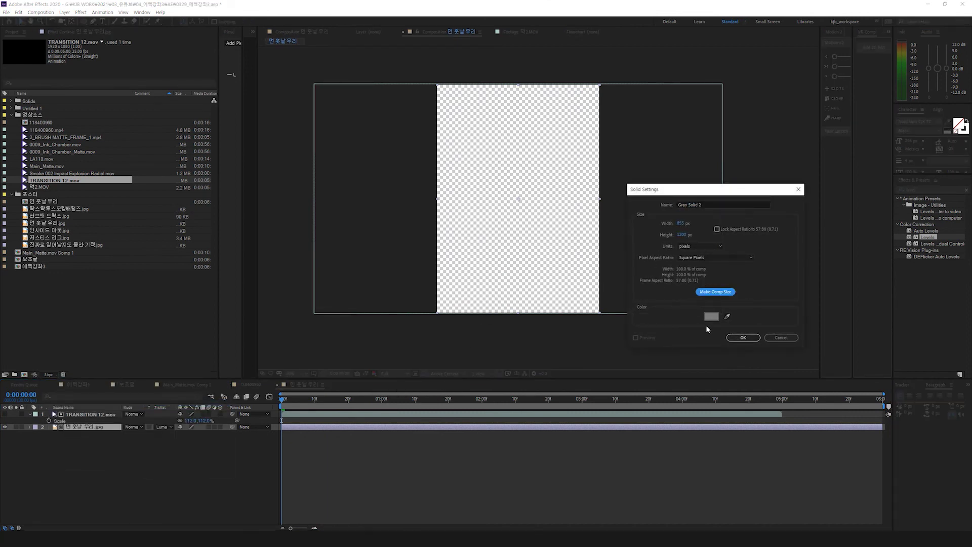
{"action": "left_click", "coordinate": [711, 316]}
{"action": "left_click", "coordinate": [936, 205]}
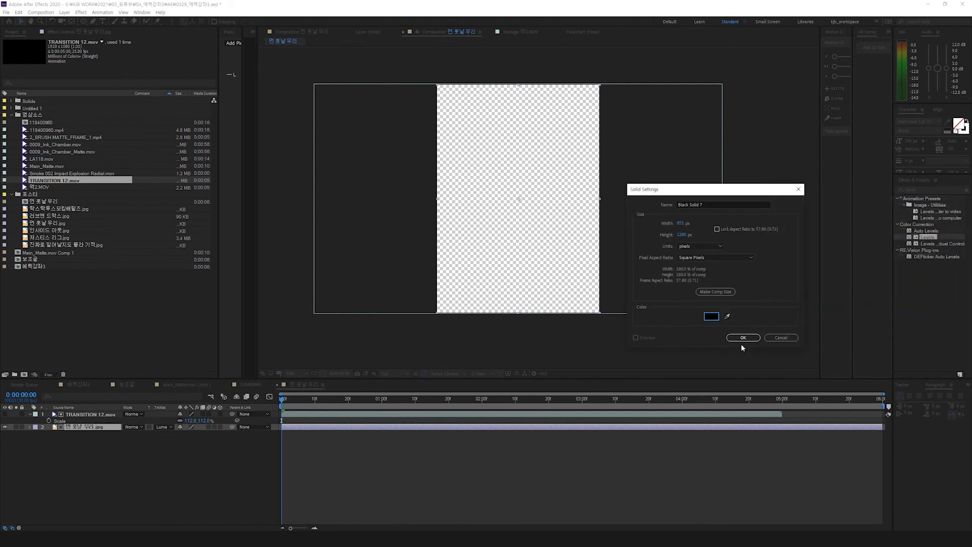
{"action": "left_click", "coordinate": [742, 338]}
Step: Move the black solid beneath the poster layer and preview the luma matte reveal over it
{"action": "left_click_drag", "start_coordinate": [63, 423], "coordinate": [71, 471]}
{"action": "left_click", "coordinate": [46, 457]}
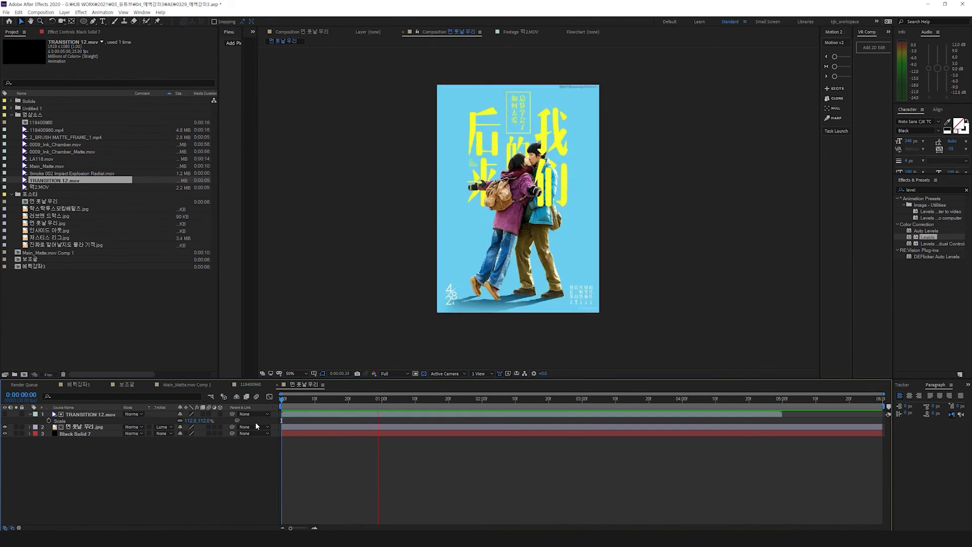
{"action": "key", "text": "space"}
{"action": "left_click_drag", "start_coordinate": [381, 399], "coordinate": [377, 399]}
{"action": "key", "text": "space"}
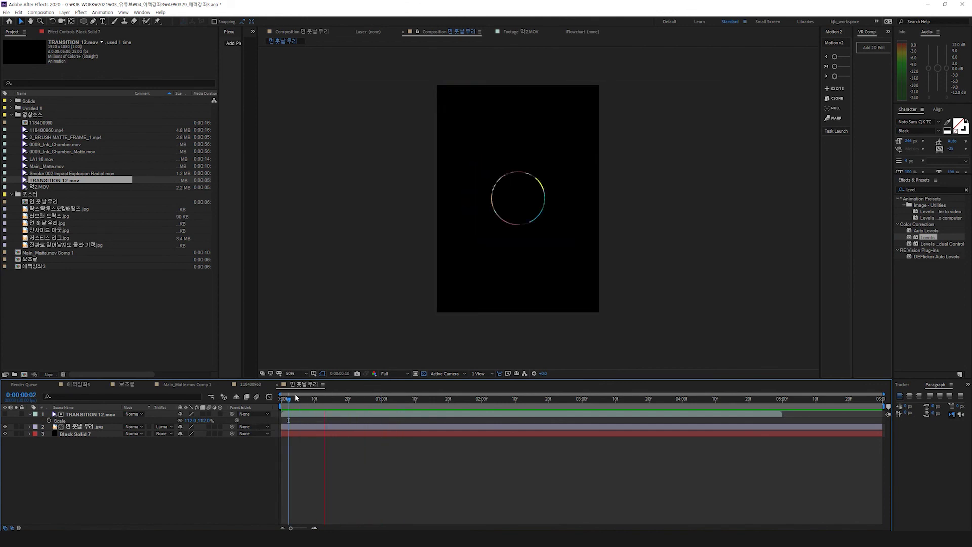
Step: Switch the poster layer's track matte to Luma Inverted Matte using TRANSITION 12.mov, and preview it from the first frame
{"action": "left_click", "coordinate": [164, 427]}
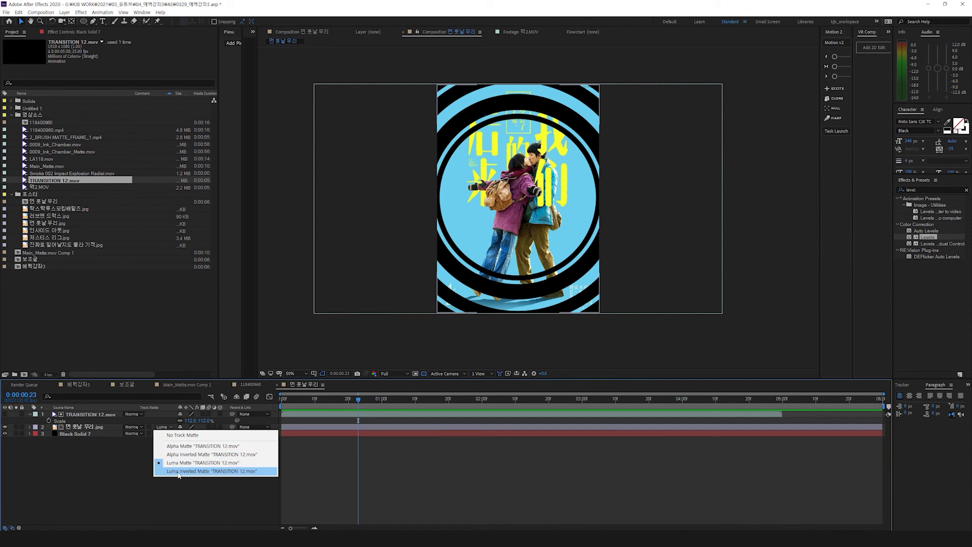
{"action": "left_click", "coordinate": [178, 470]}
{"action": "left_click_drag", "start_coordinate": [324, 397], "coordinate": [282, 399]}
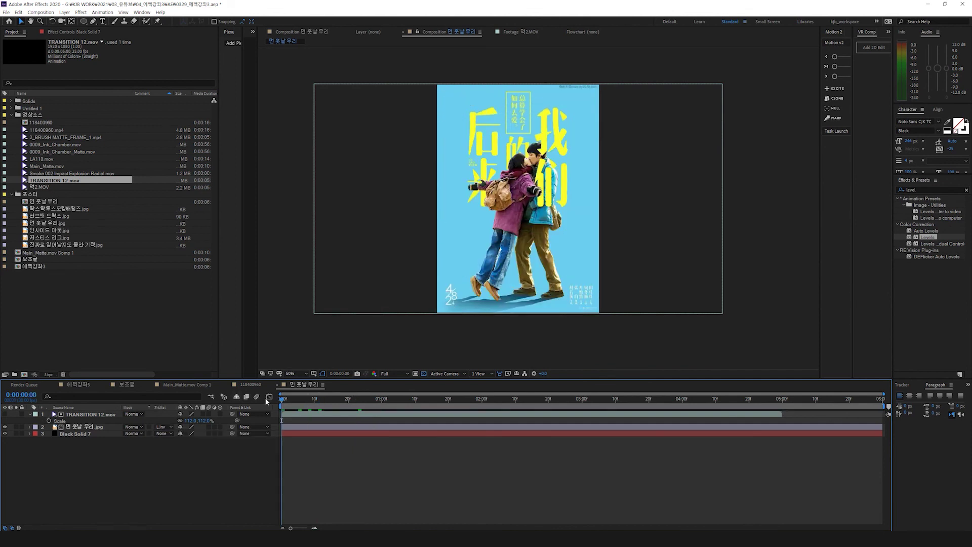
{"action": "key", "text": "space"}
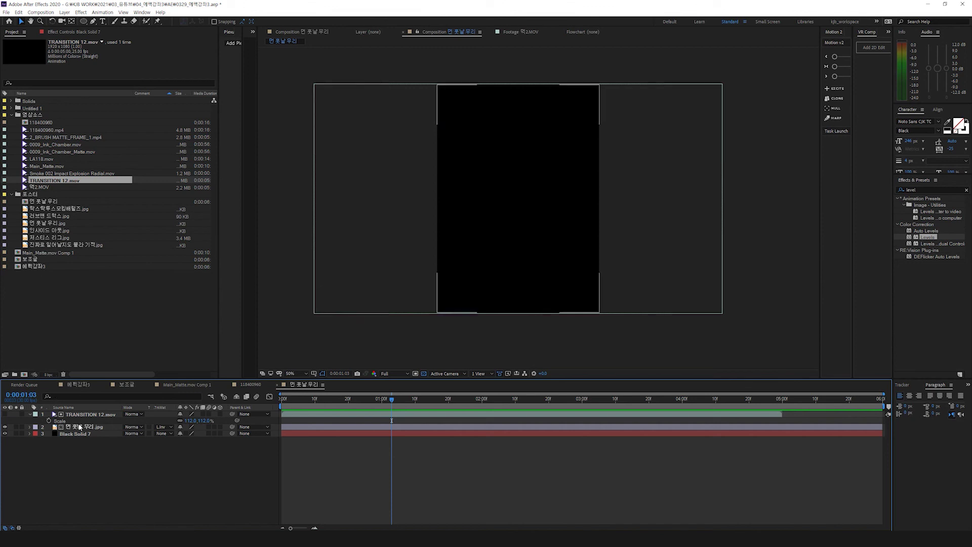
{"action": "left_click", "coordinate": [45, 208]}
{"action": "left_click", "coordinate": [48, 181]}
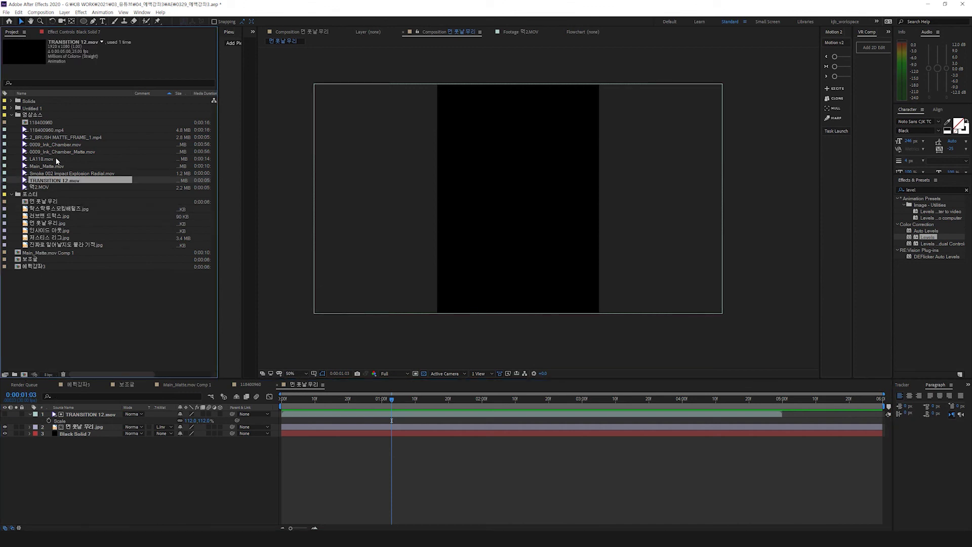
{"action": "left_click", "coordinate": [47, 152]}
{"action": "left_click", "coordinate": [39, 130]}
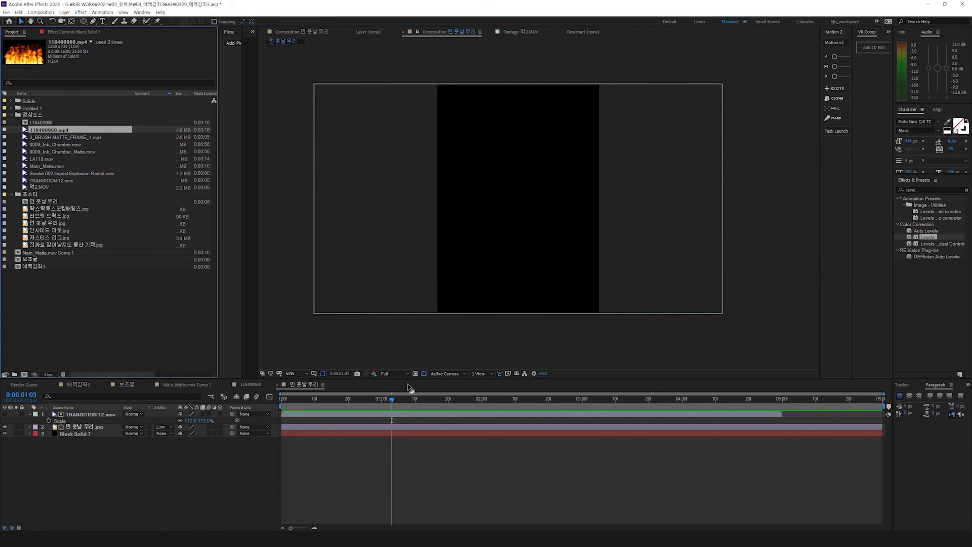
{"action": "left_click_drag", "start_coordinate": [393, 404], "coordinate": [345, 399]}
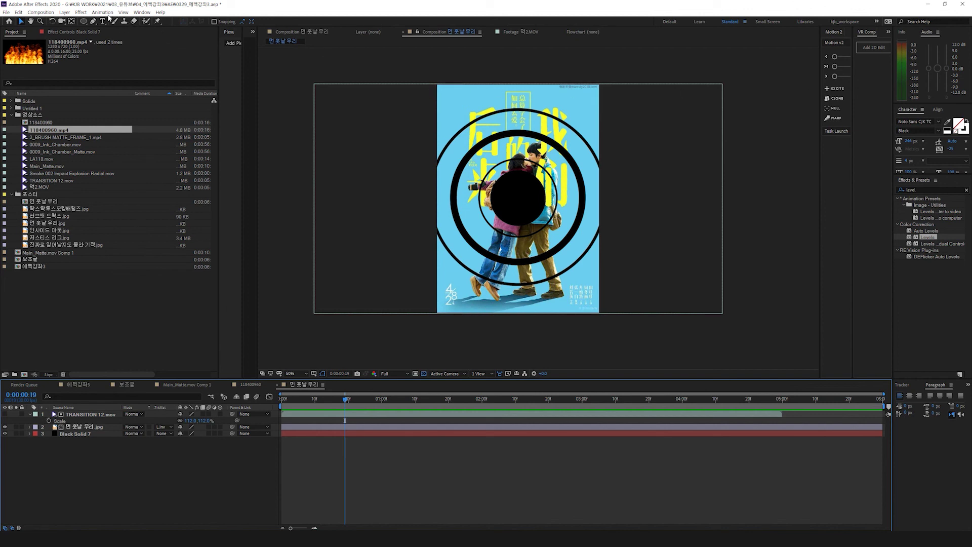
{"action": "left_click", "coordinate": [82, 13]}
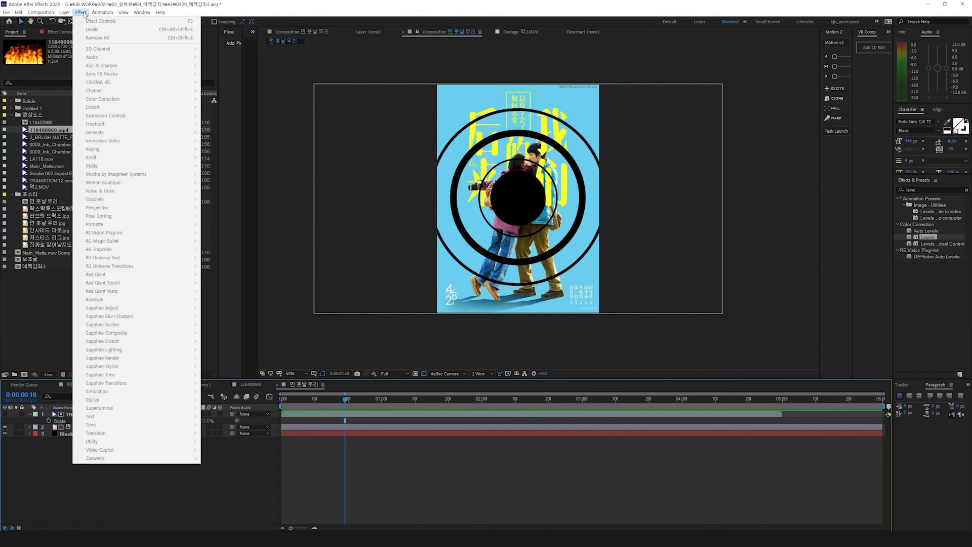
{"action": "left_click", "coordinate": [84, 13]}
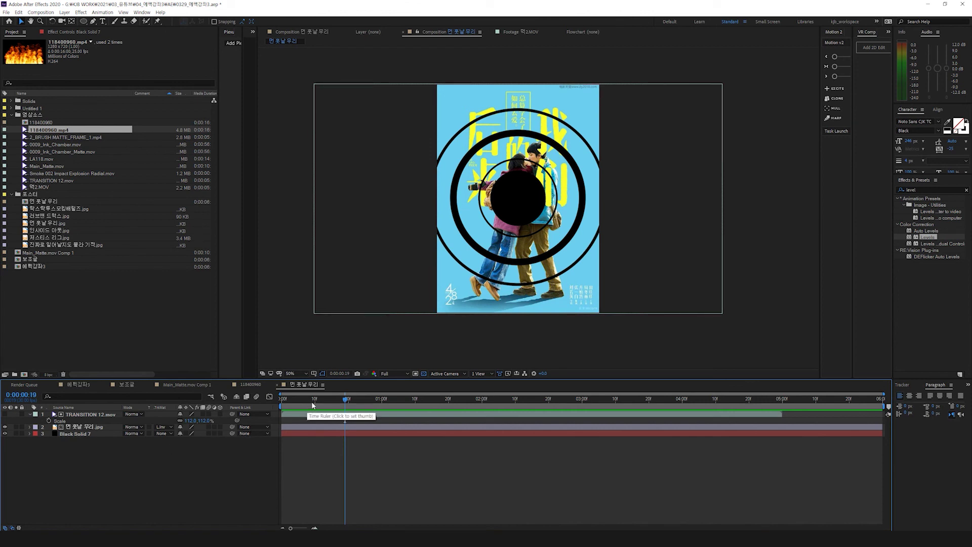
{"action": "left_click_drag", "start_coordinate": [312, 402], "coordinate": [341, 399]}
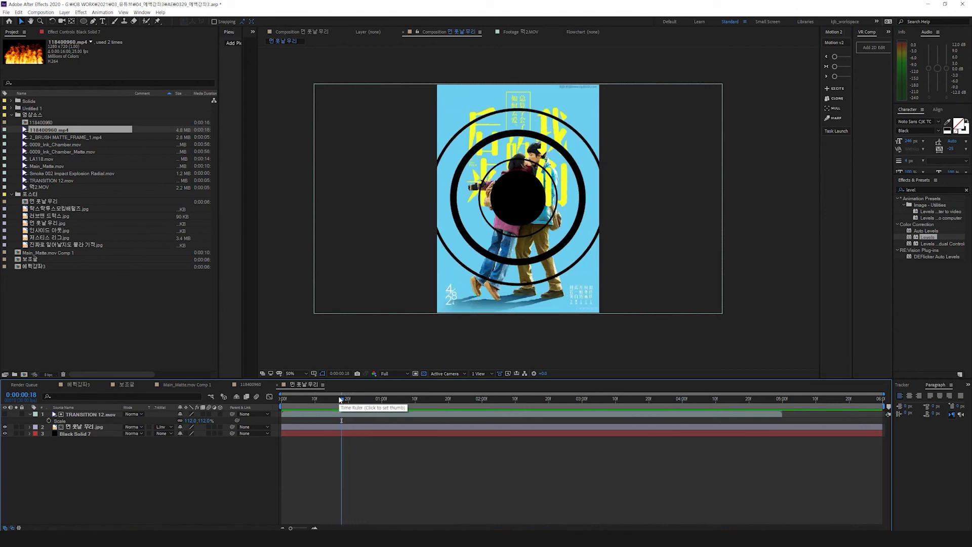